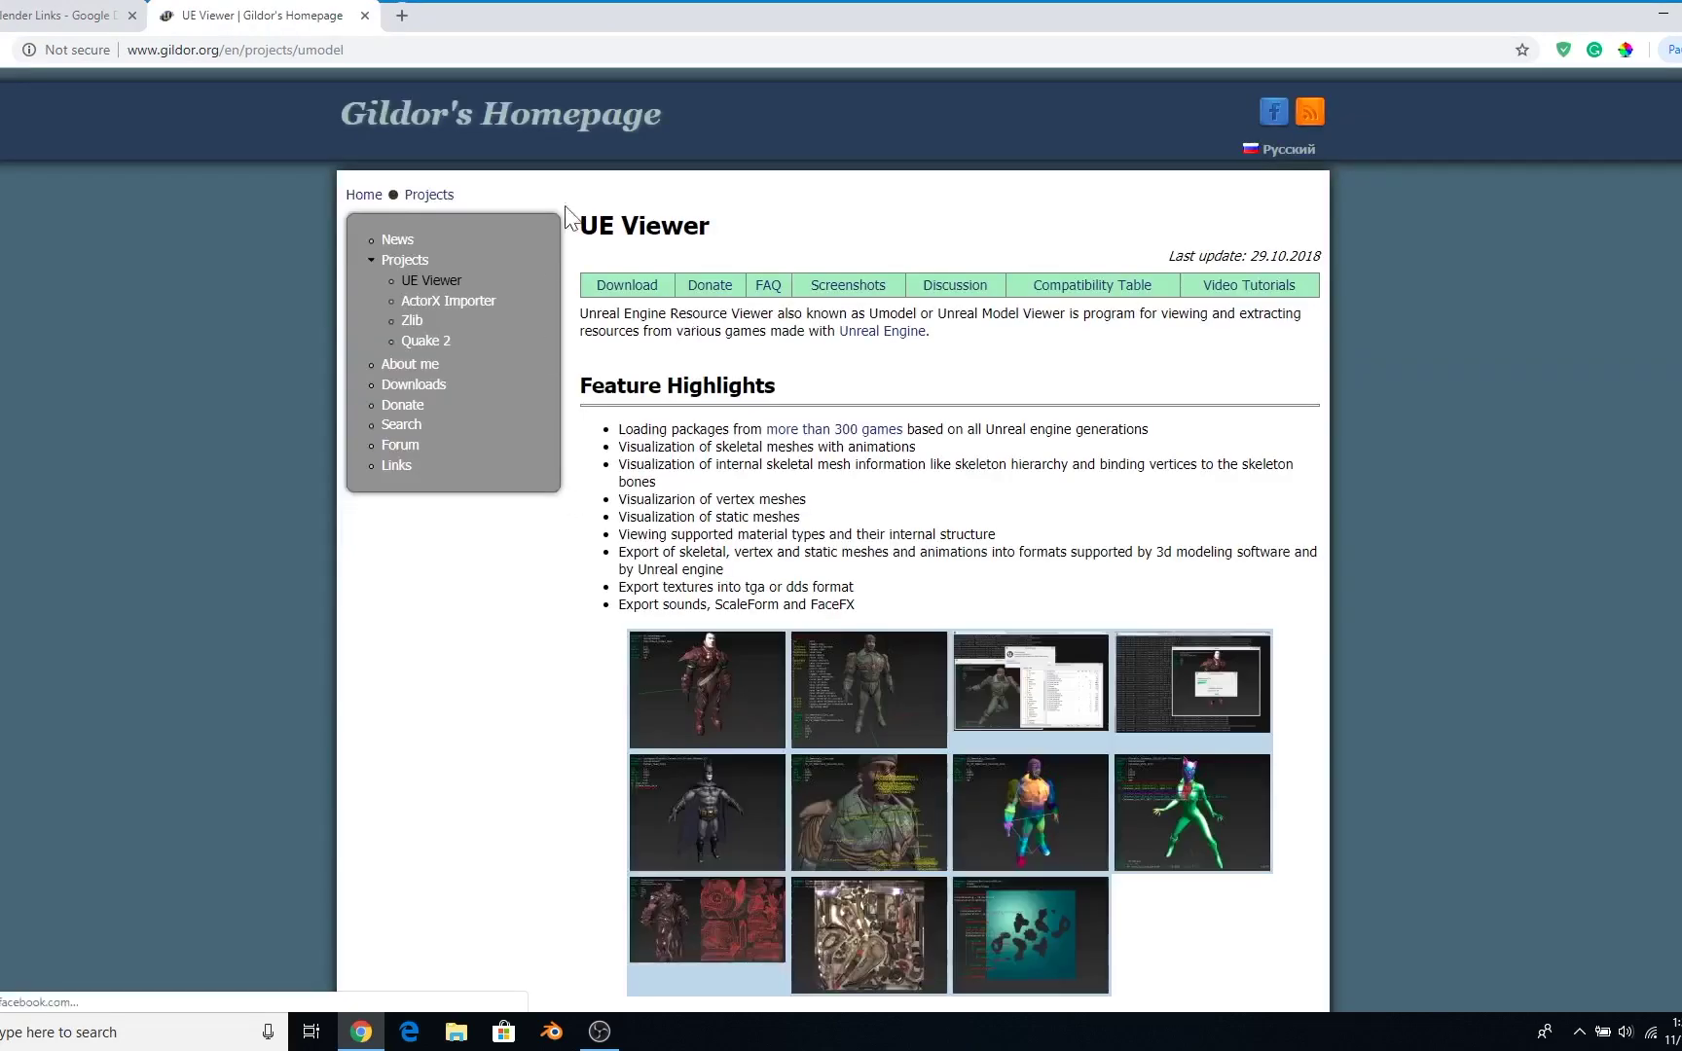
Download the Win32 version of UE Viewer from the project page
scroll(574, 458, down, 3)
scroll(642, 388, down, 7)
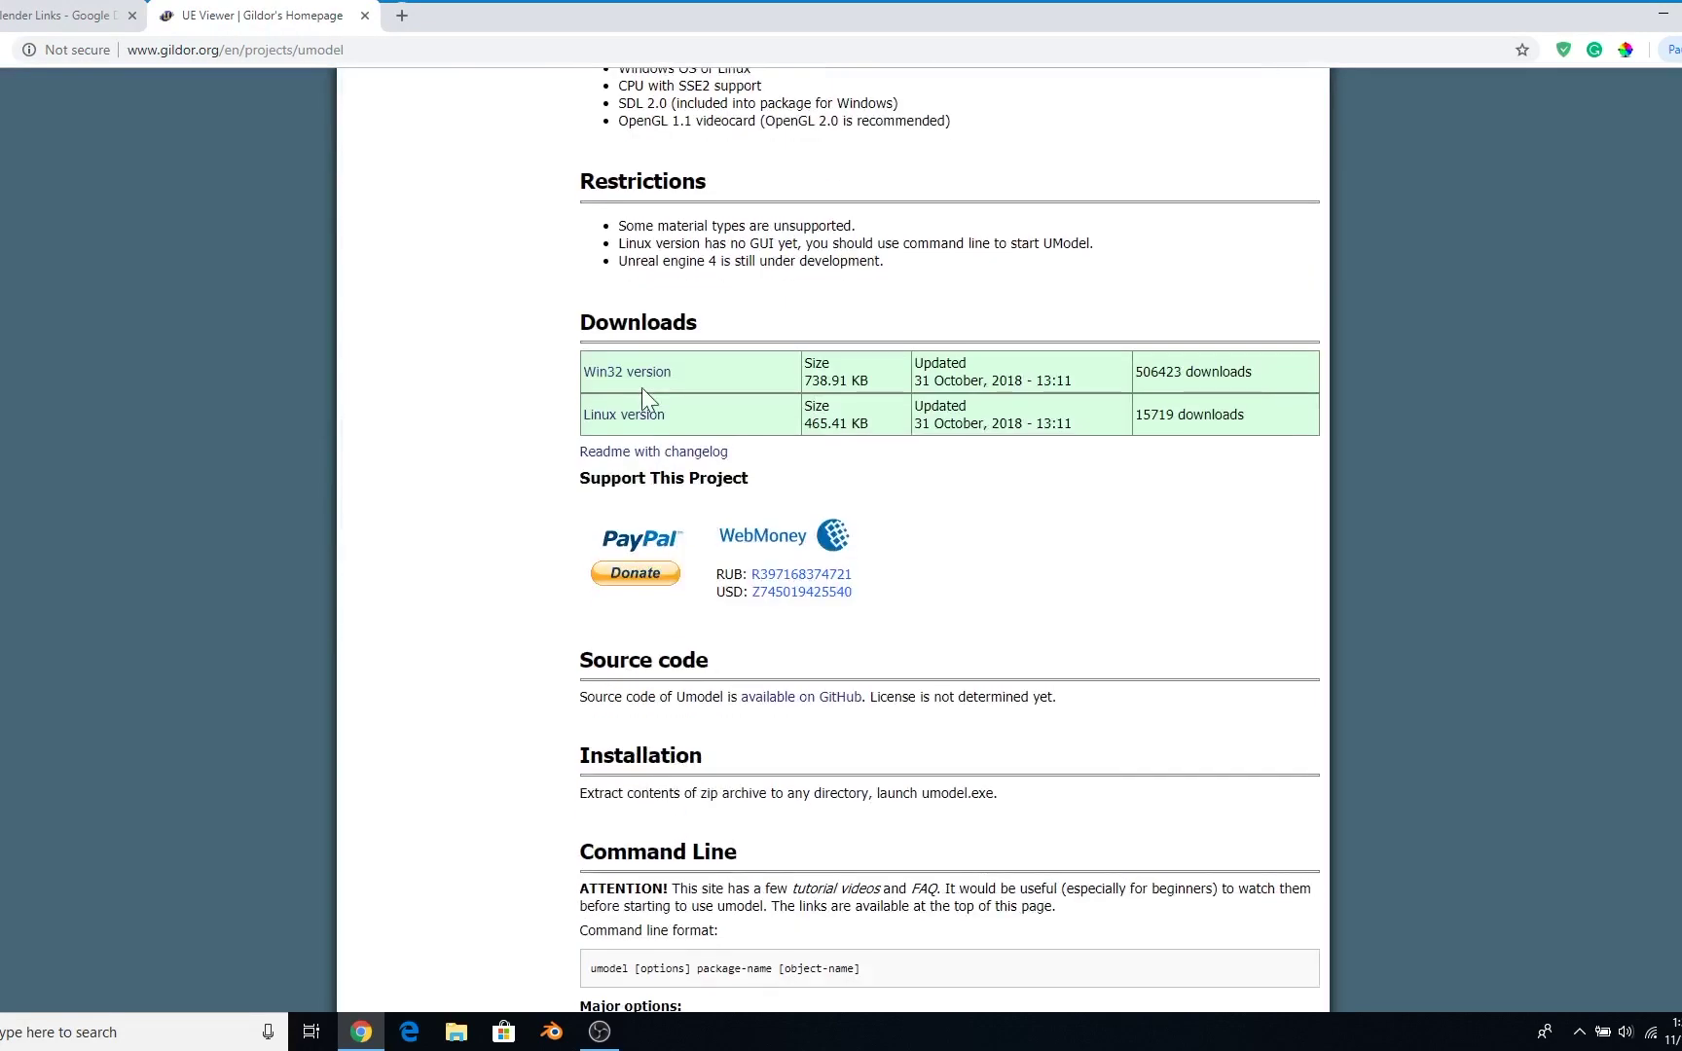
click(652, 377)
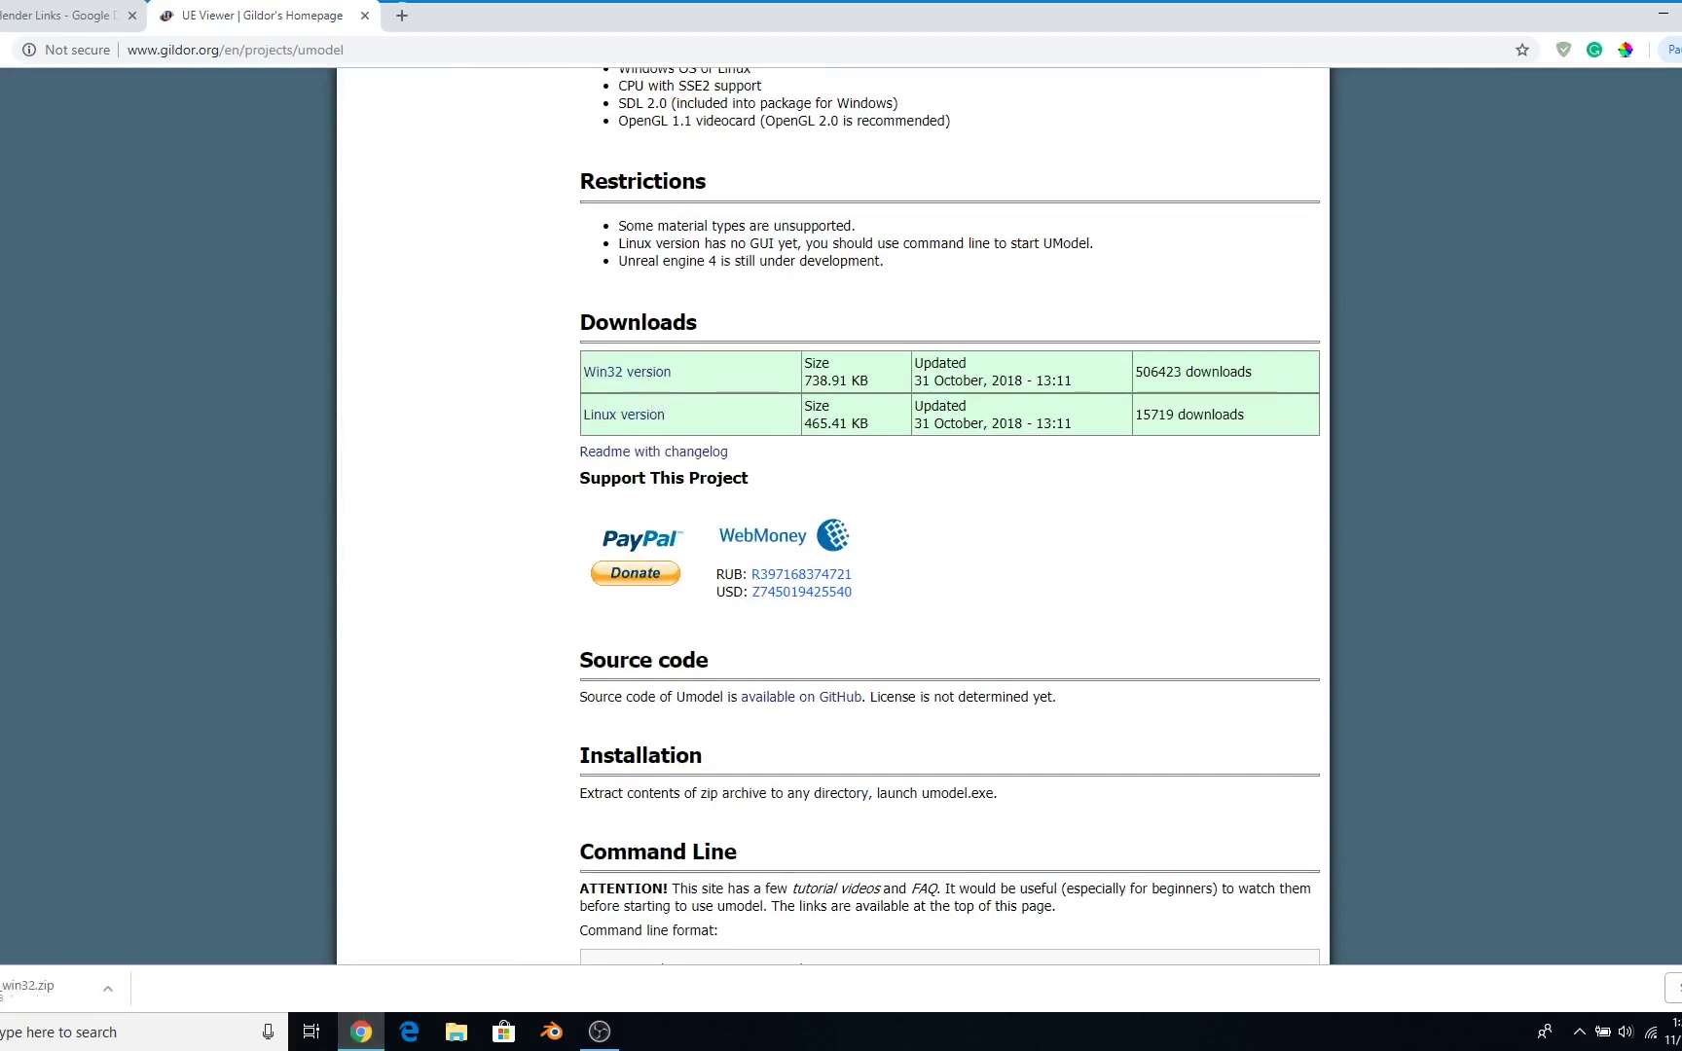
In File Explorer, extract the umodel_win32 archive from Downloads to the Desktop and close the resulting window
click(457, 1032)
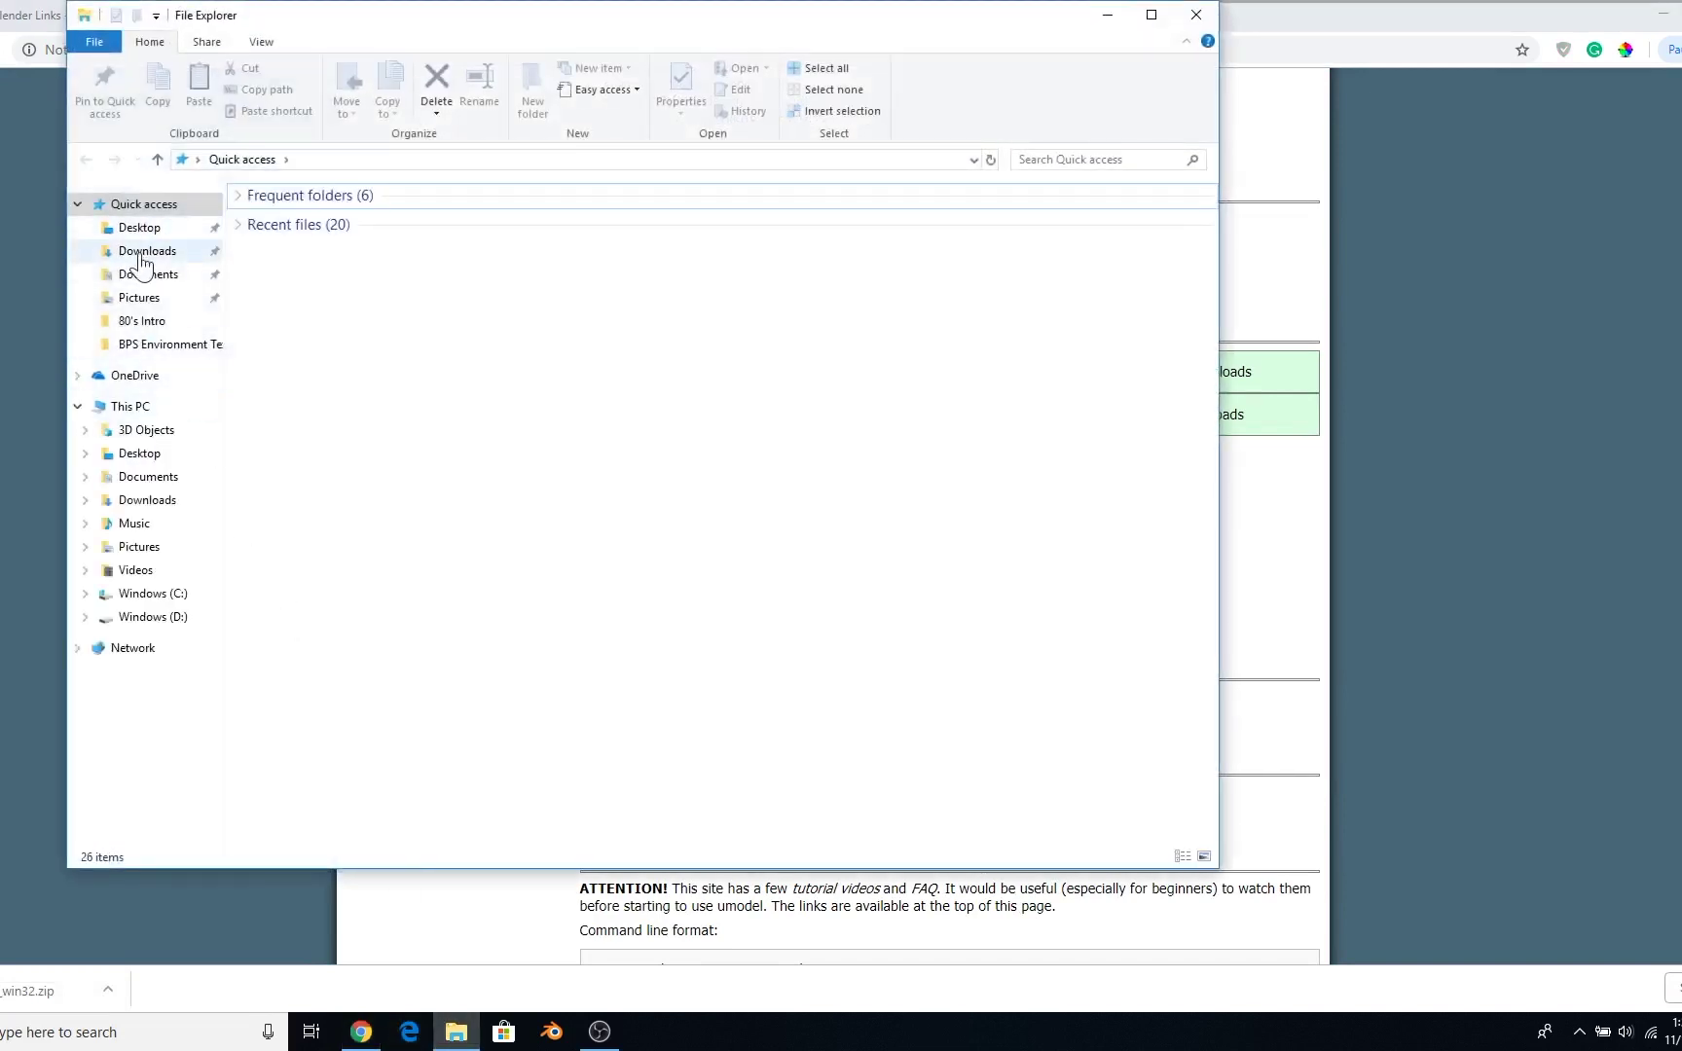
click(144, 252)
right_click(375, 255)
click(487, 339)
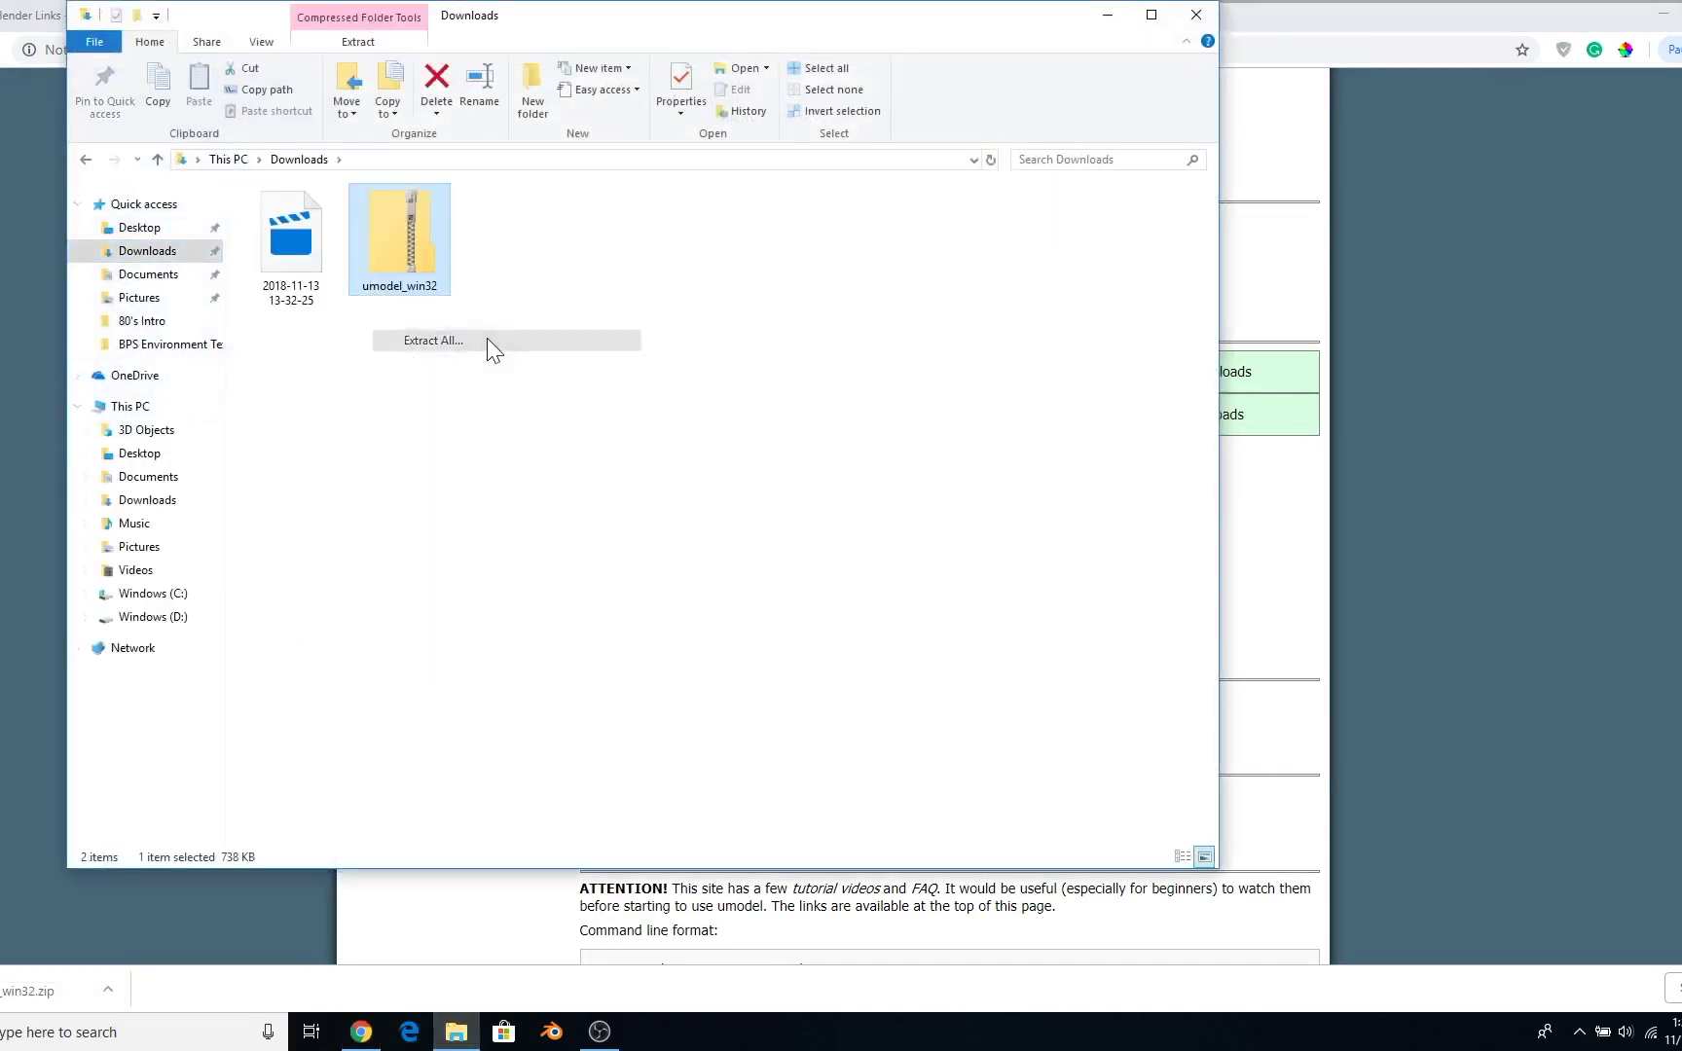
click(1005, 426)
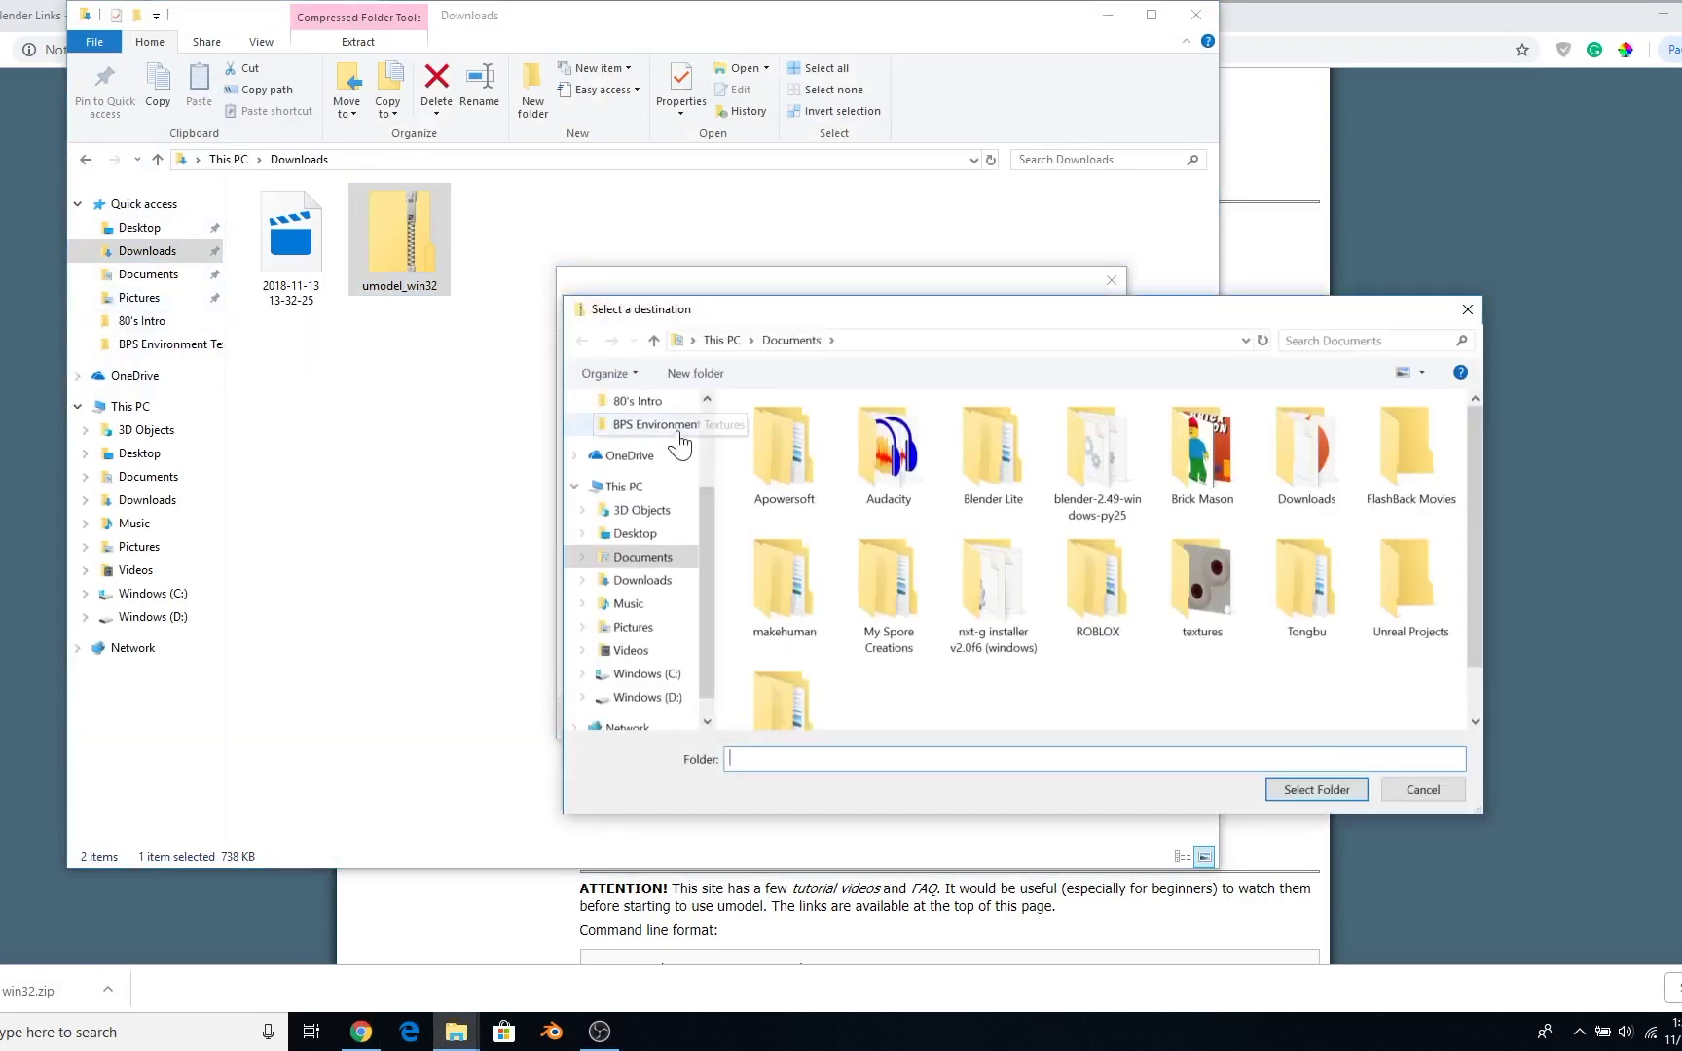
click(635, 533)
click(1289, 788)
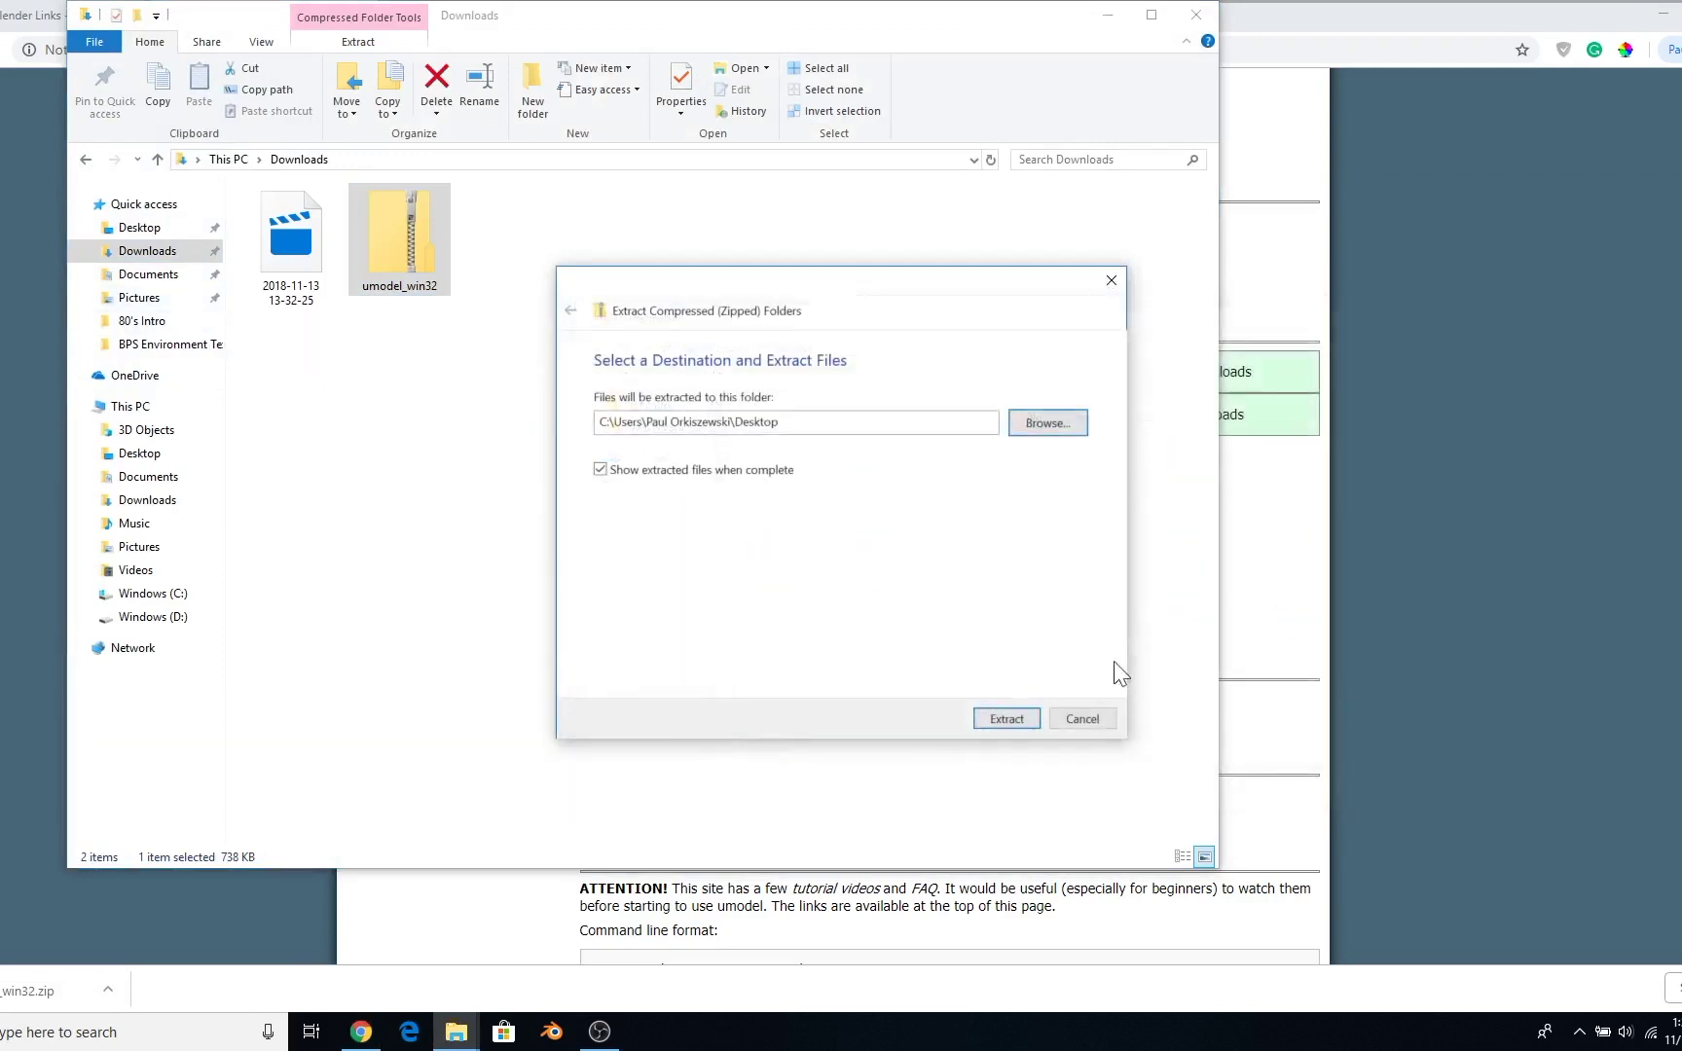
click(1008, 719)
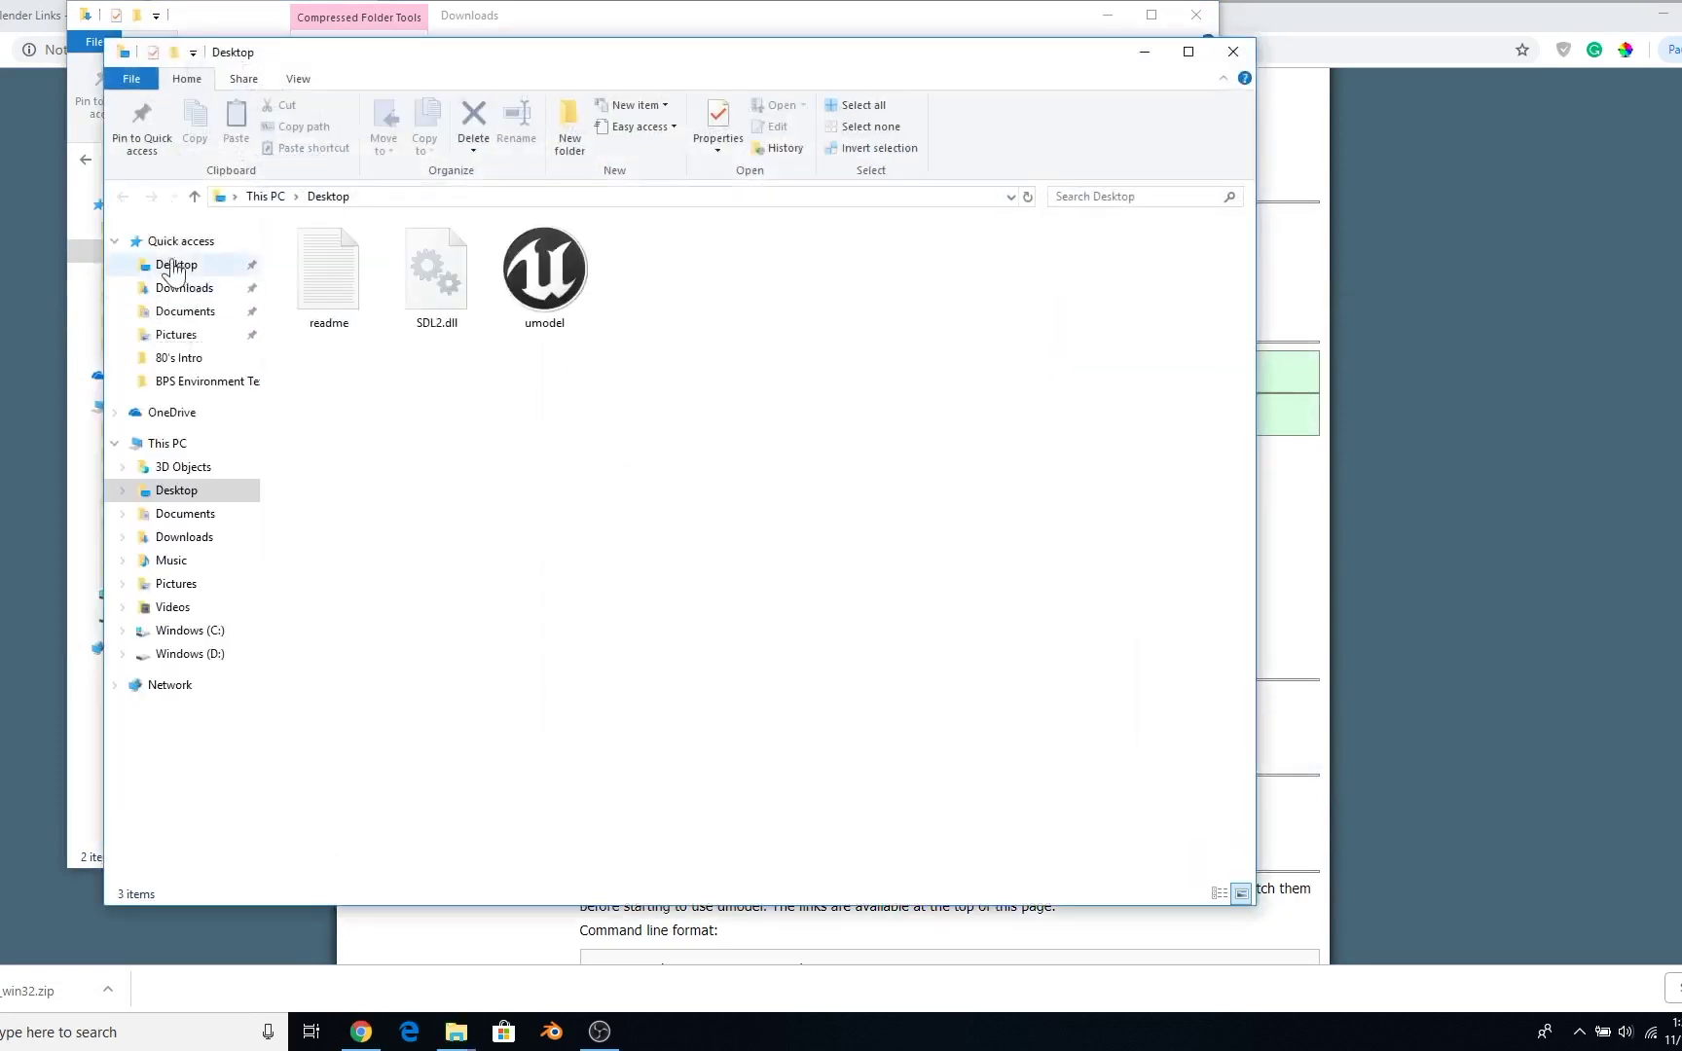
click(1222, 51)
Create a folder named Fortnite Blender on the Desktop and move the extracted readme, SDL2.dll and umodel files into it
click(139, 228)
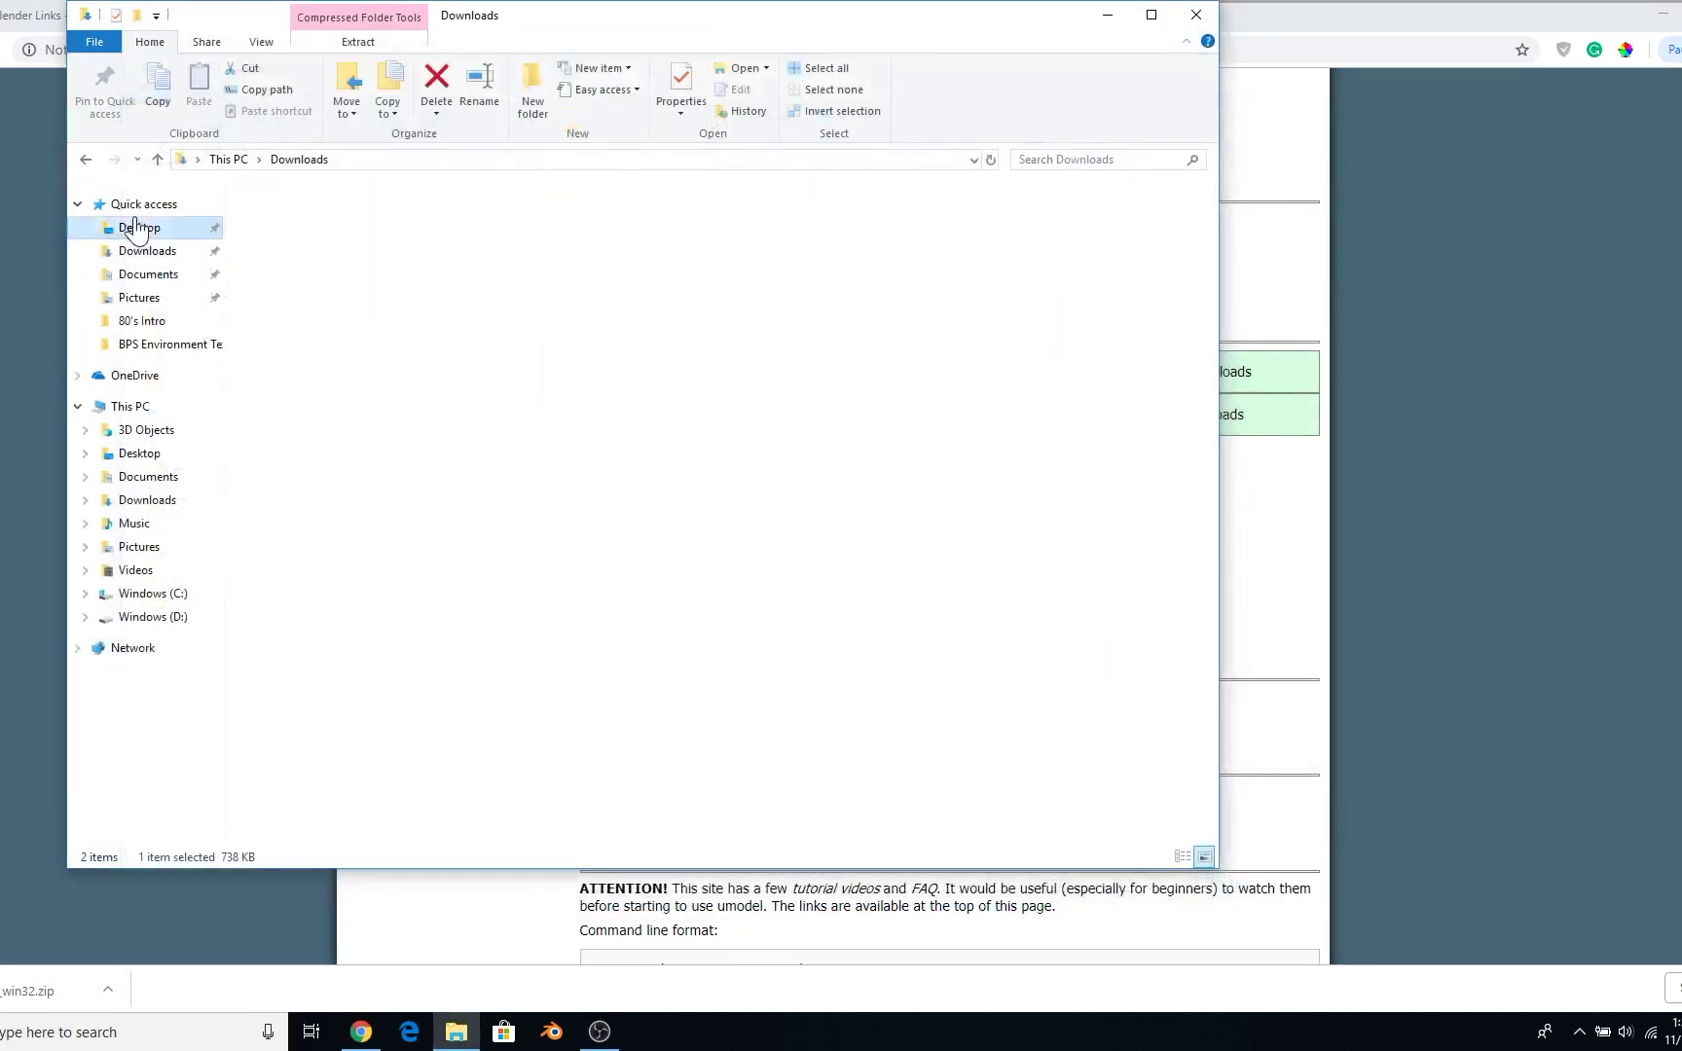
drag(668, 369, 439, 391)
right_click(438, 385)
mouse_move(564, 592)
click(683, 592)
text(Fortnite Blender)
key(Return)
drag(507, 368, 635, 248)
click(275, 252)
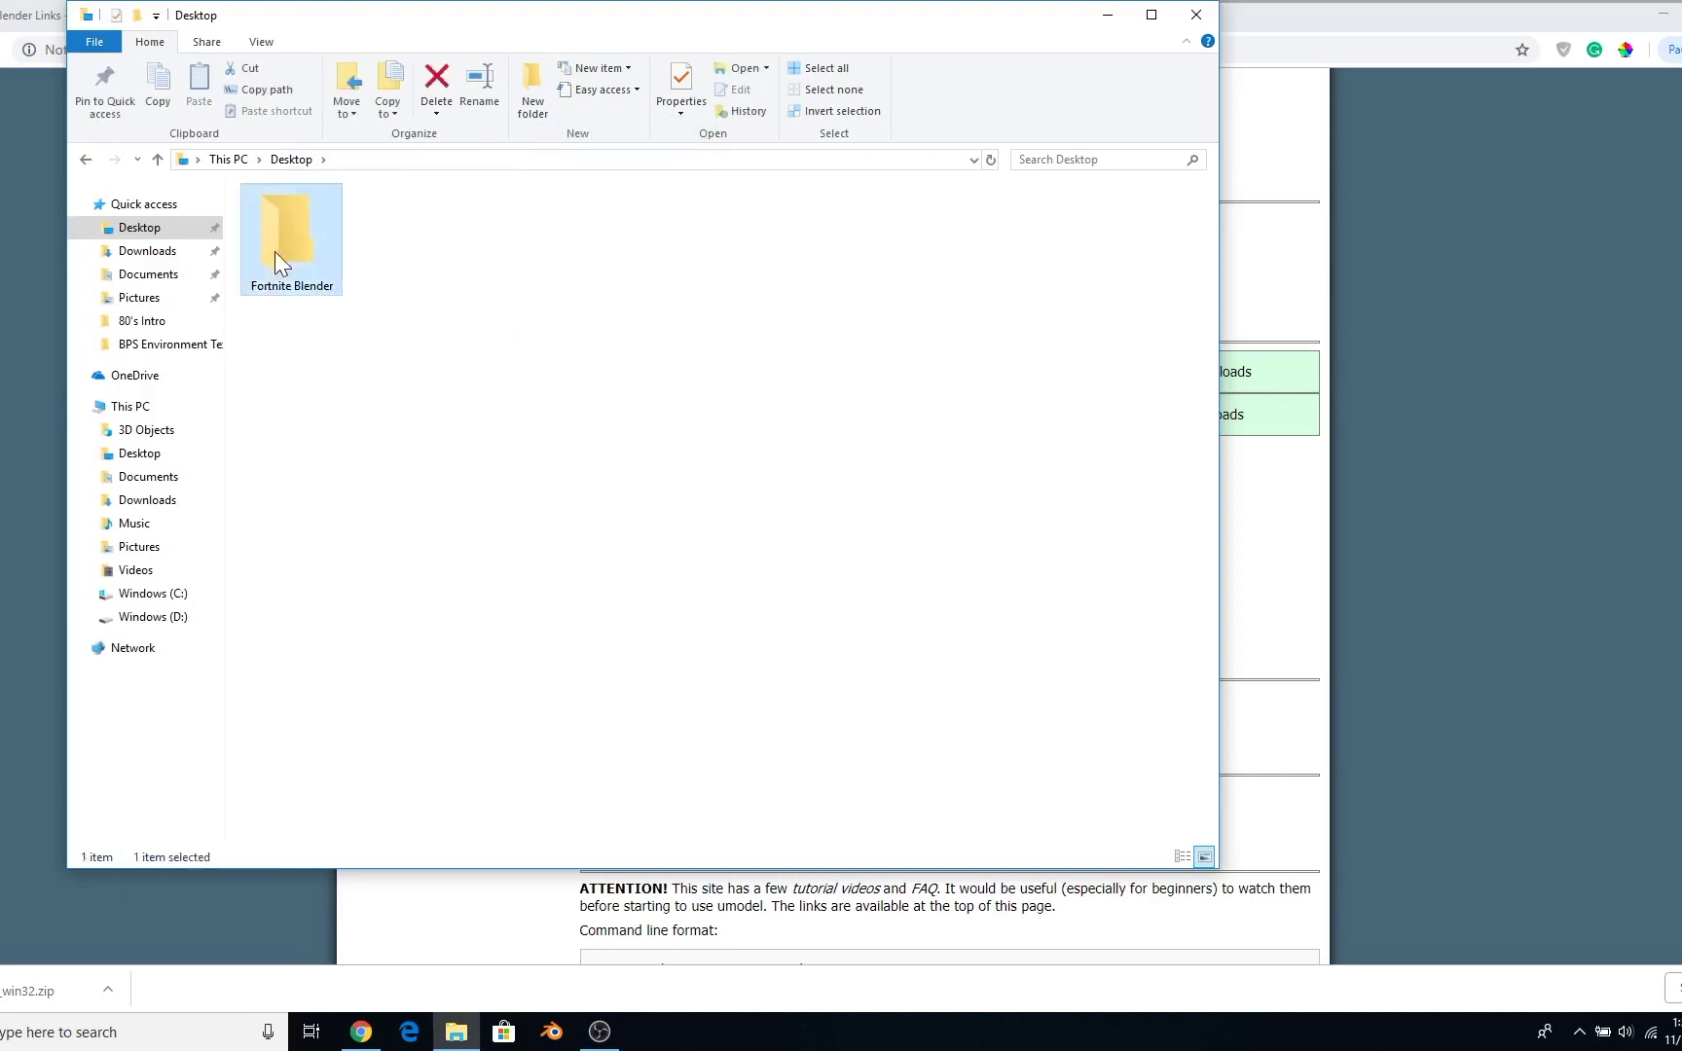
Launch umodel from the Fortnite Blender folder, allowing it to run despite the SmartScreen block
double_click(275, 251)
double_click(256, 261)
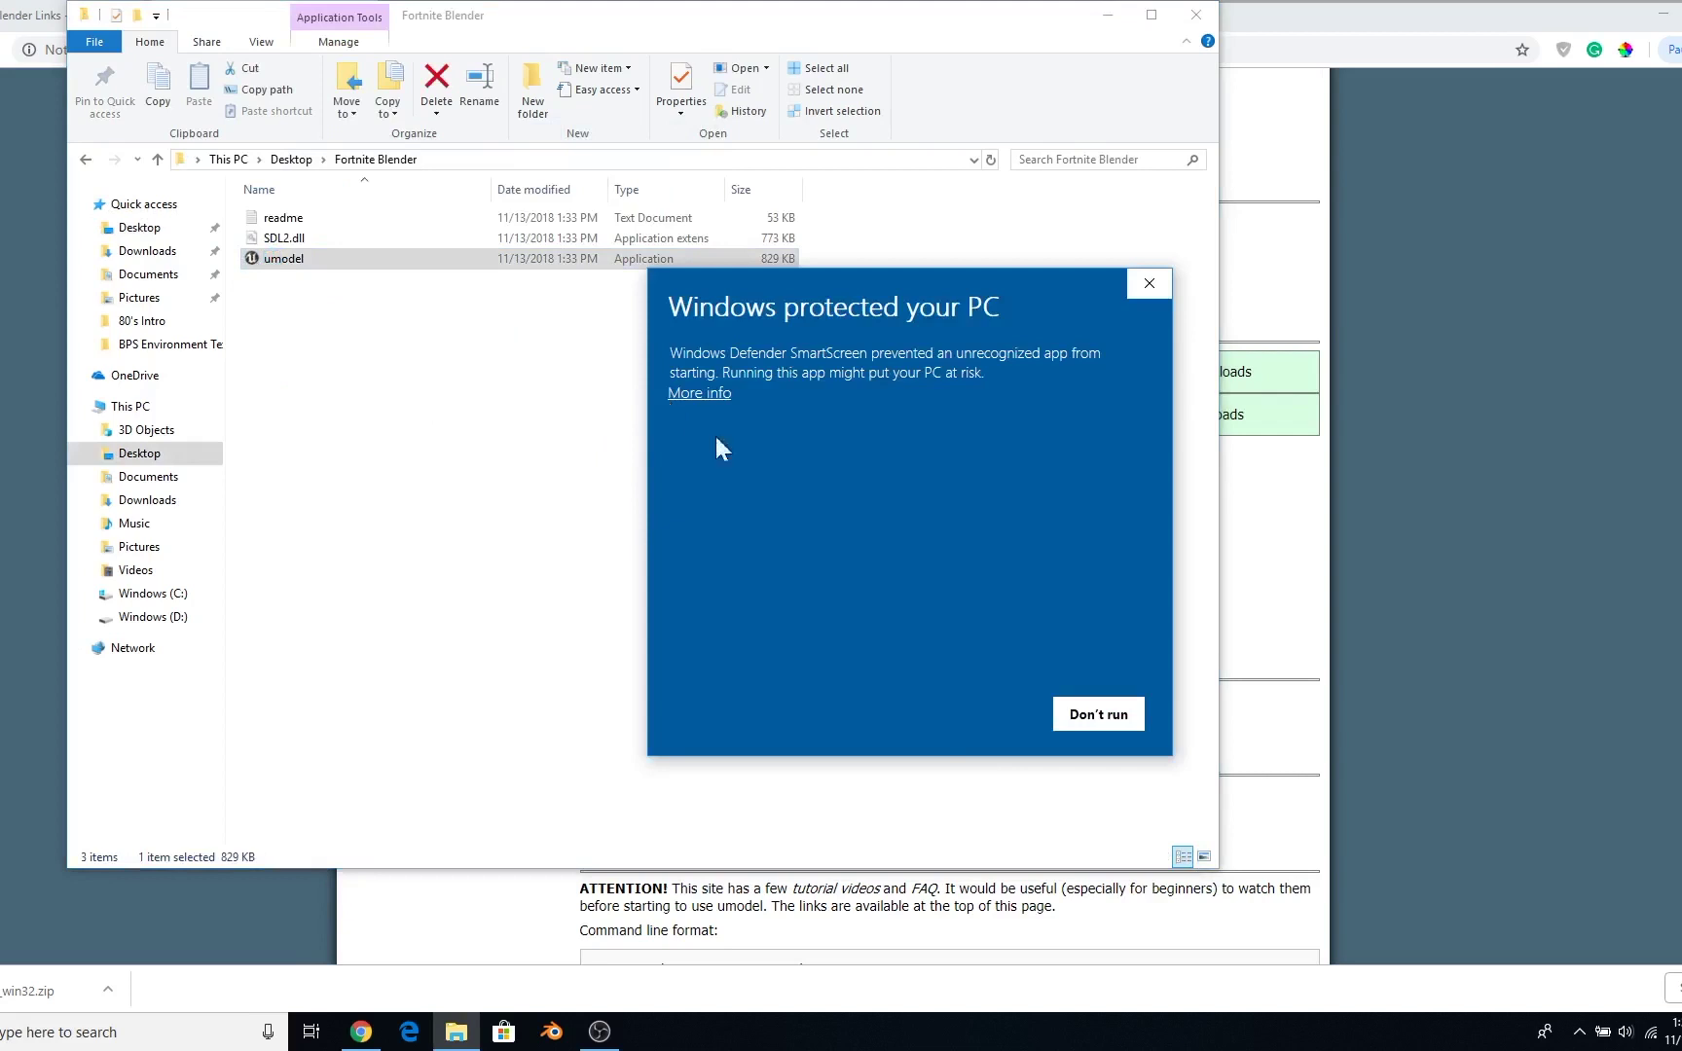
click(714, 399)
click(977, 714)
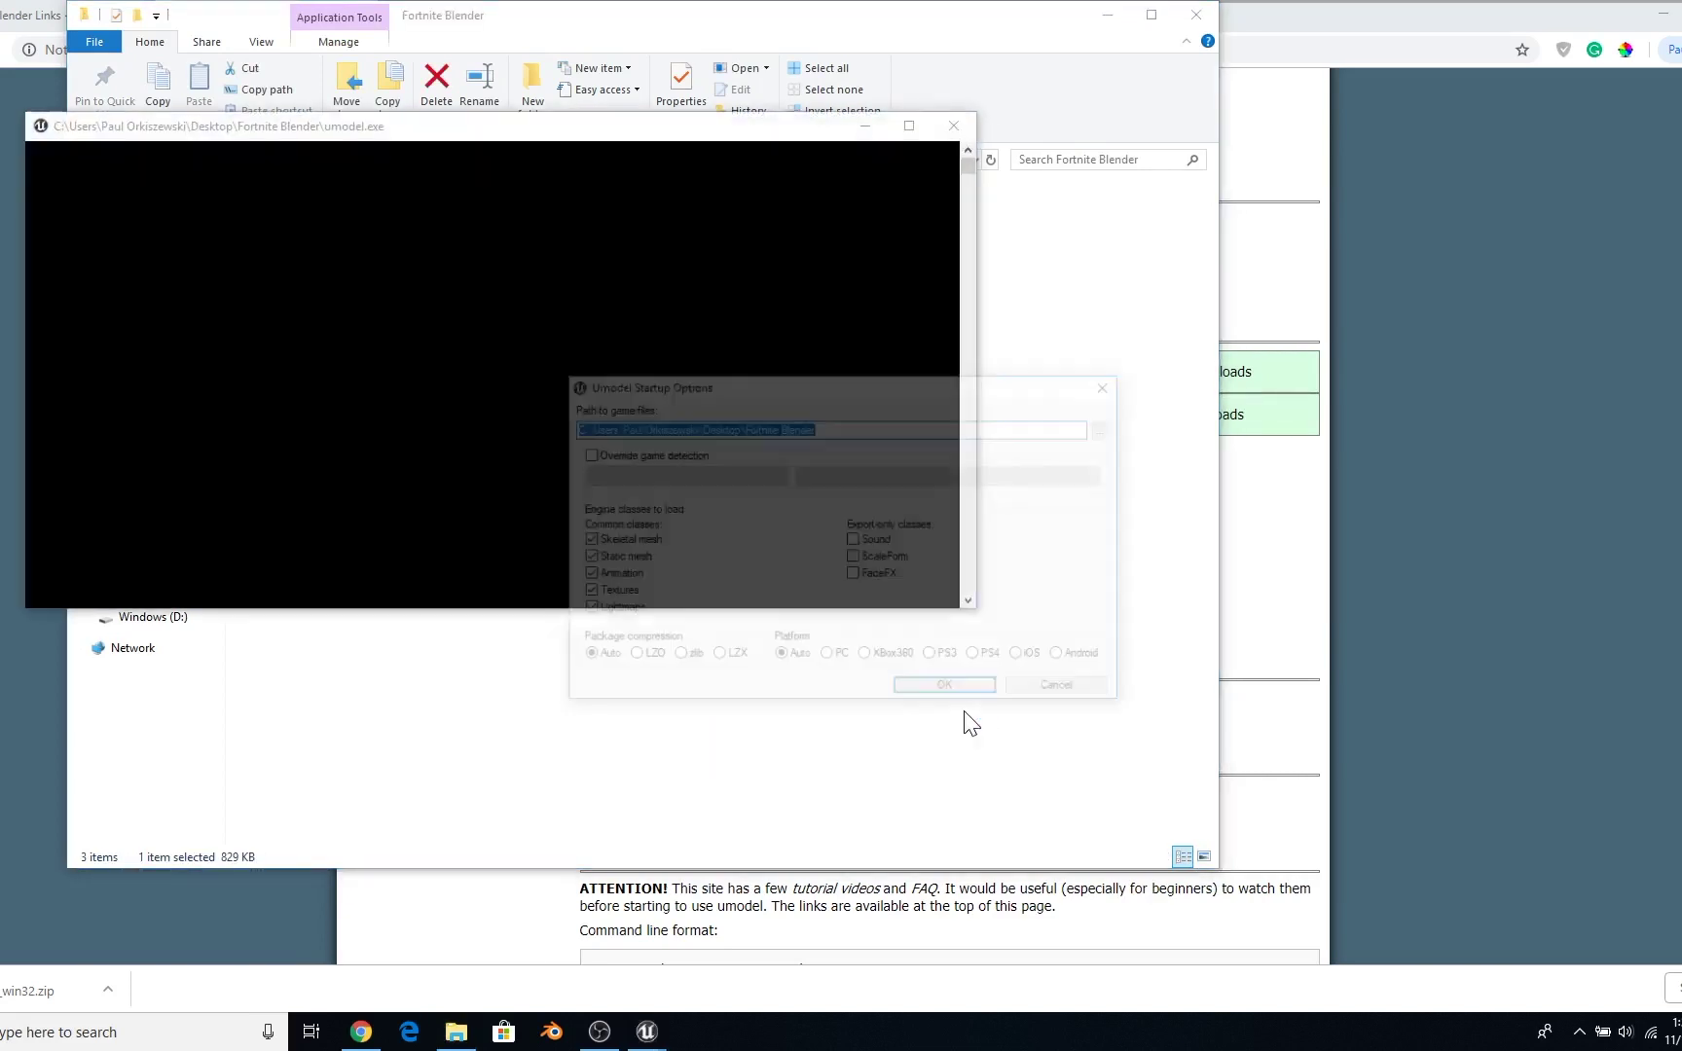
Set the path to game files to C:\Program Files\Epic Games\Fortnite\FortniteGame\Content\Paks and accept the startup options
click(1111, 427)
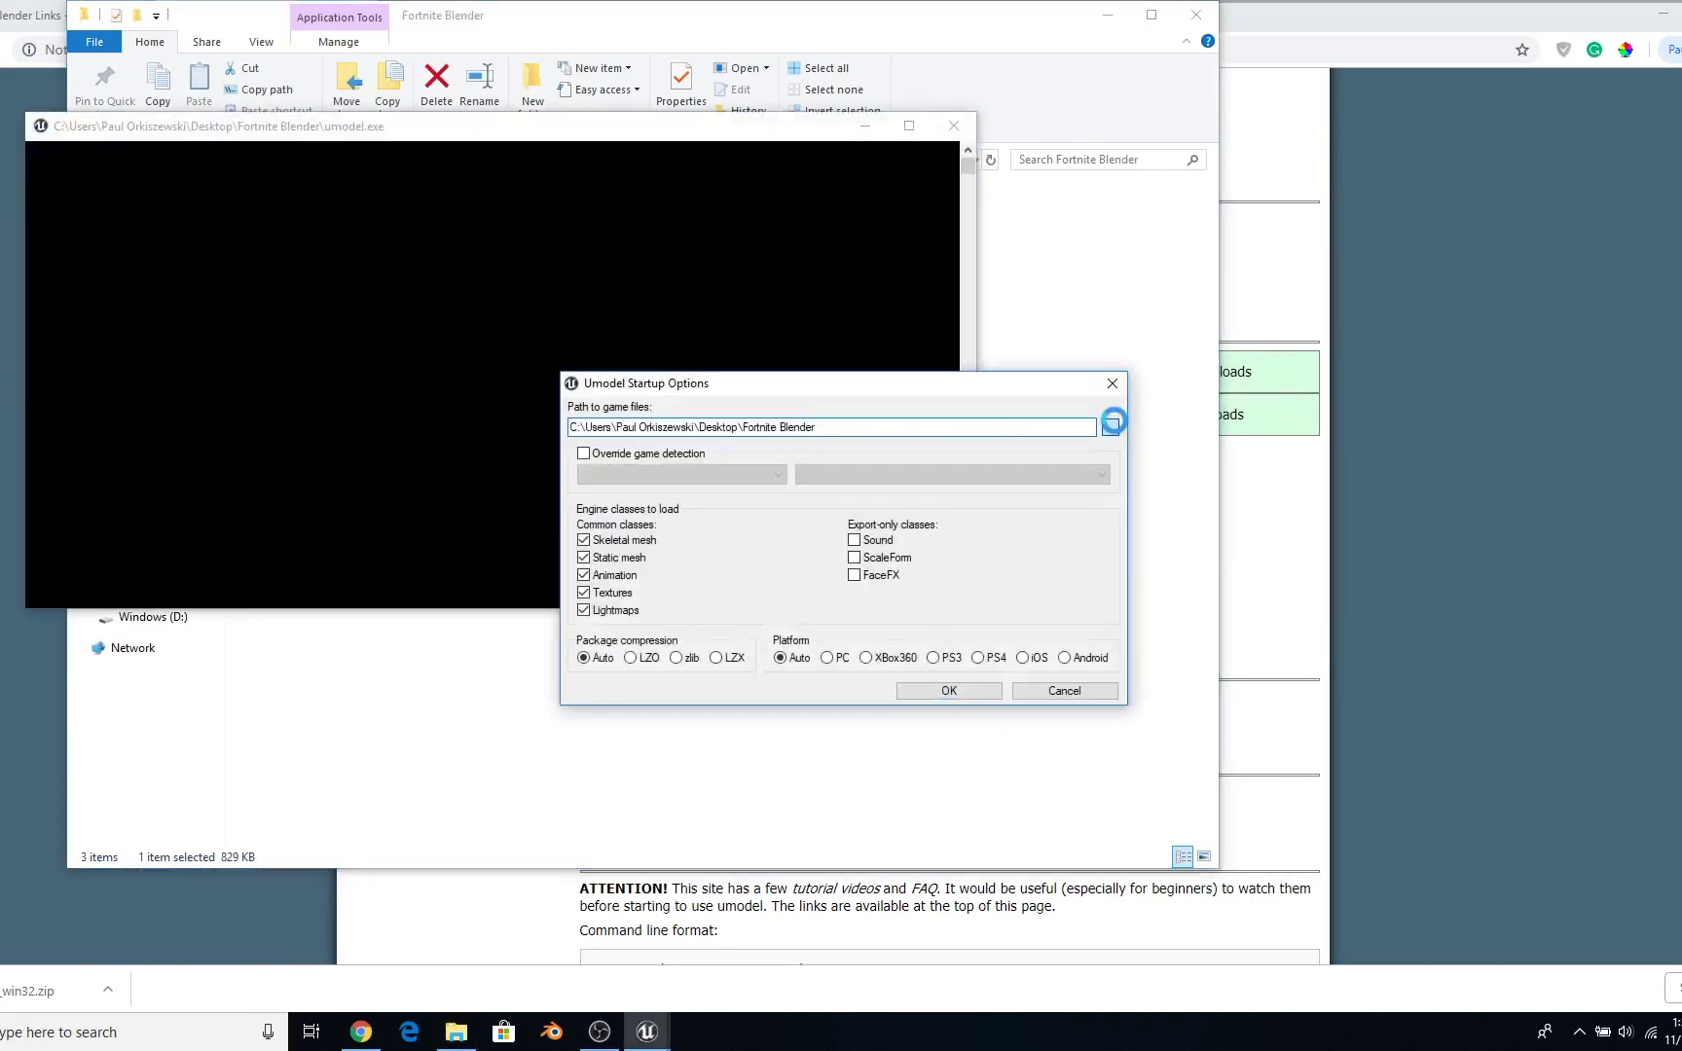
click(776, 618)
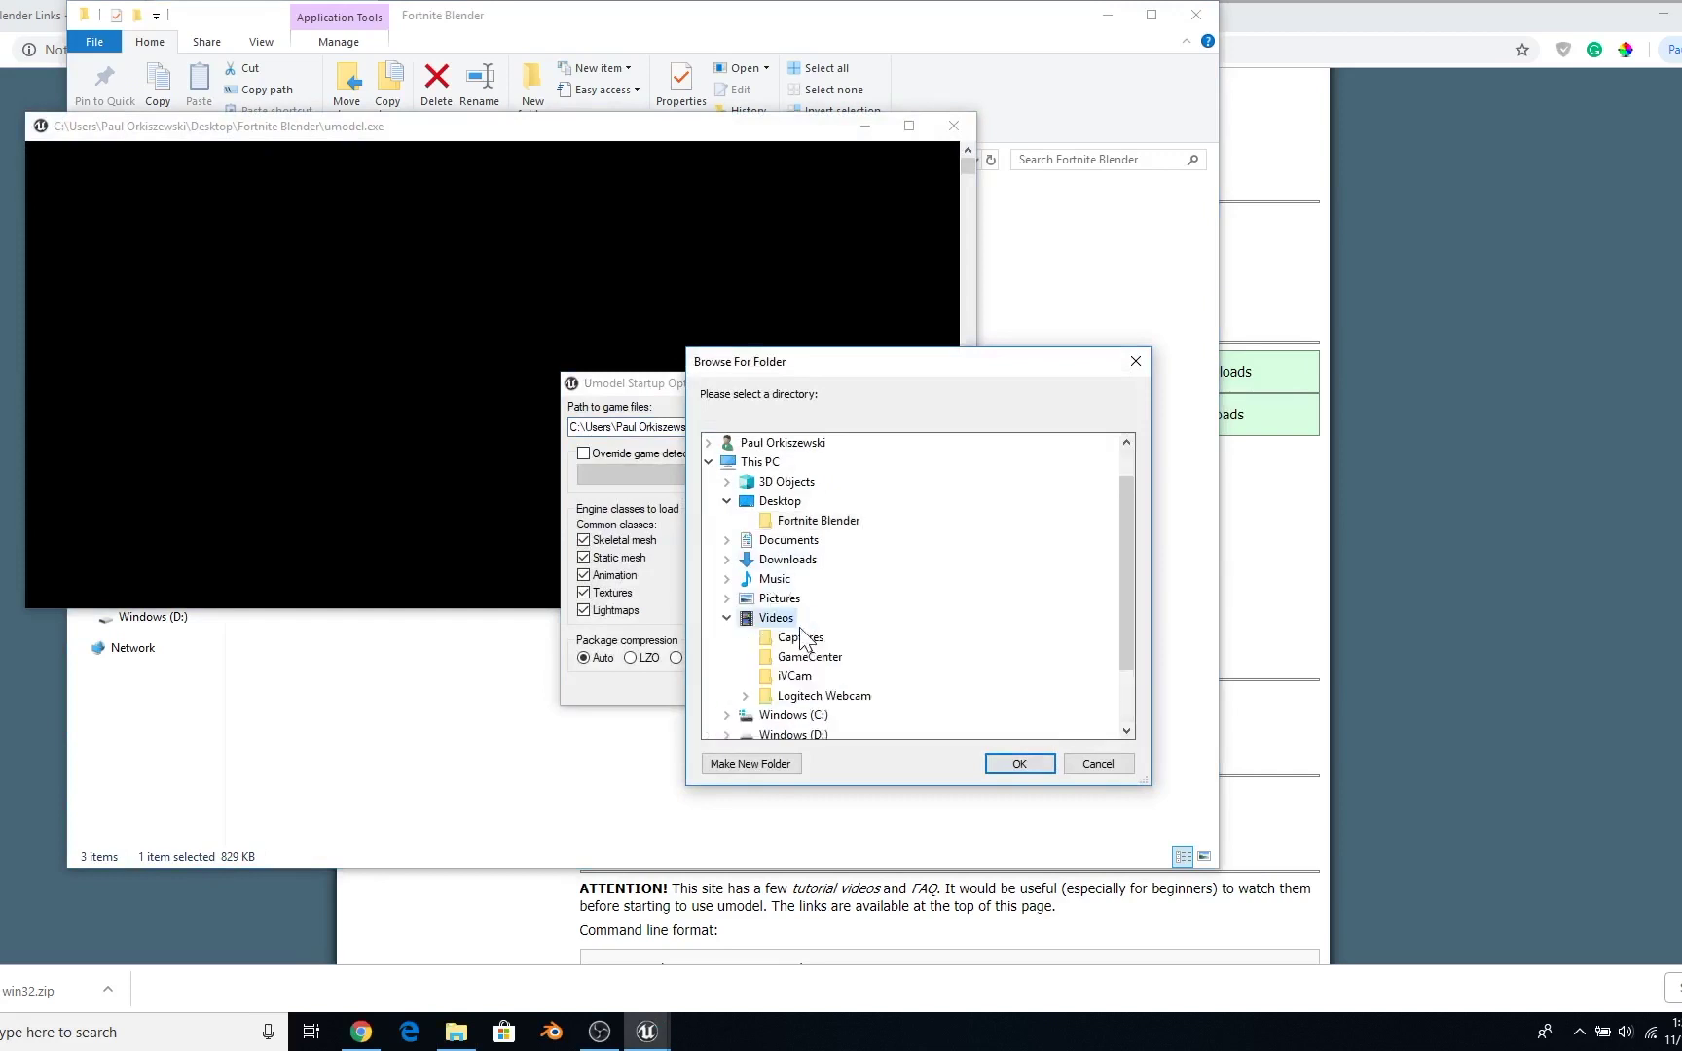
click(749, 621)
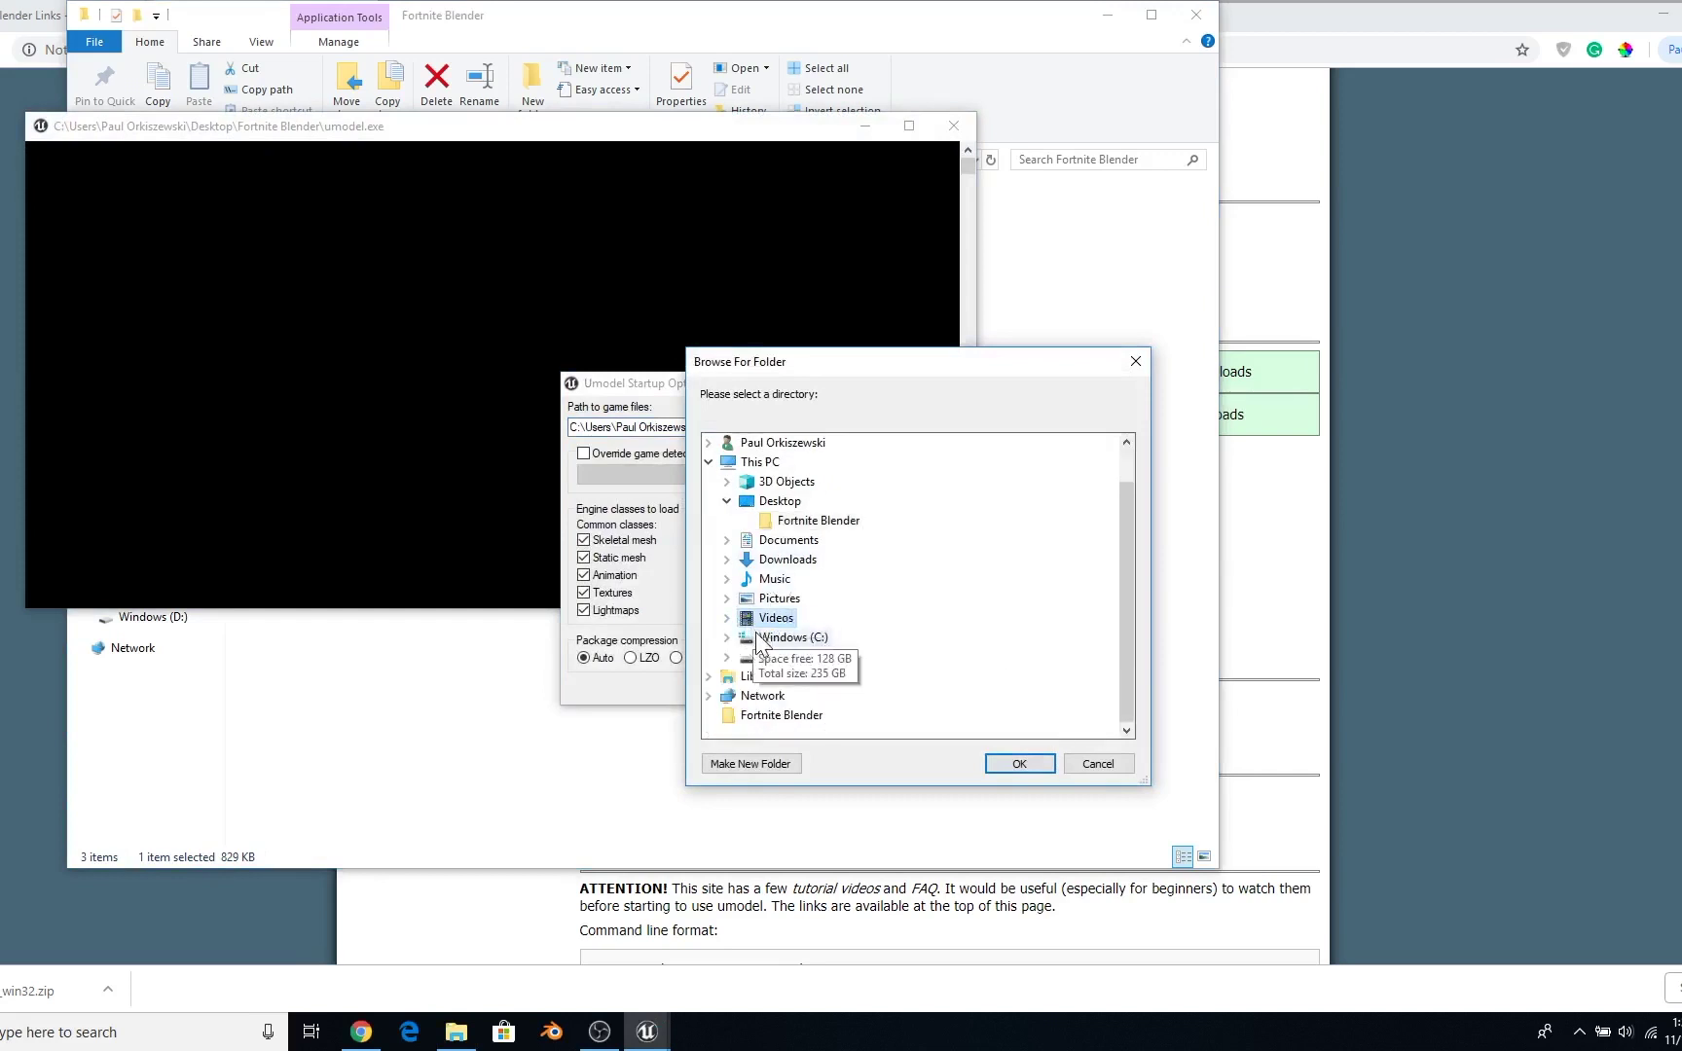
double_click(751, 637)
double_click(806, 637)
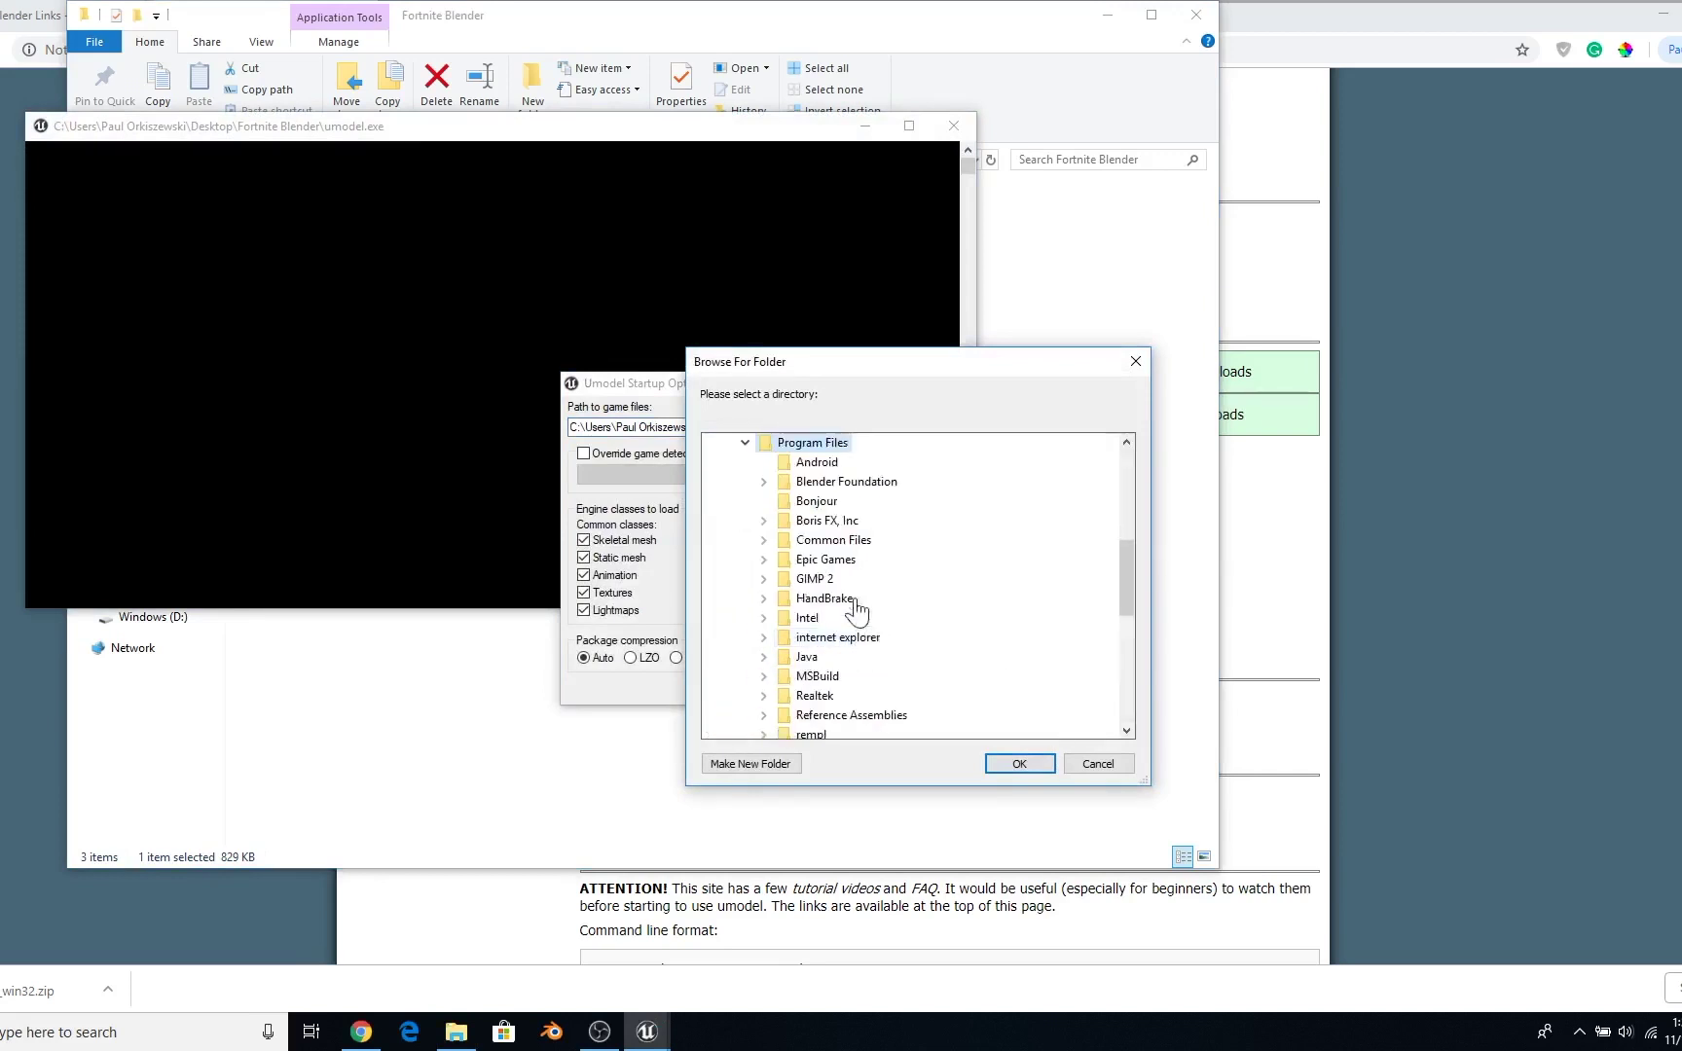
double_click(832, 561)
double_click(835, 580)
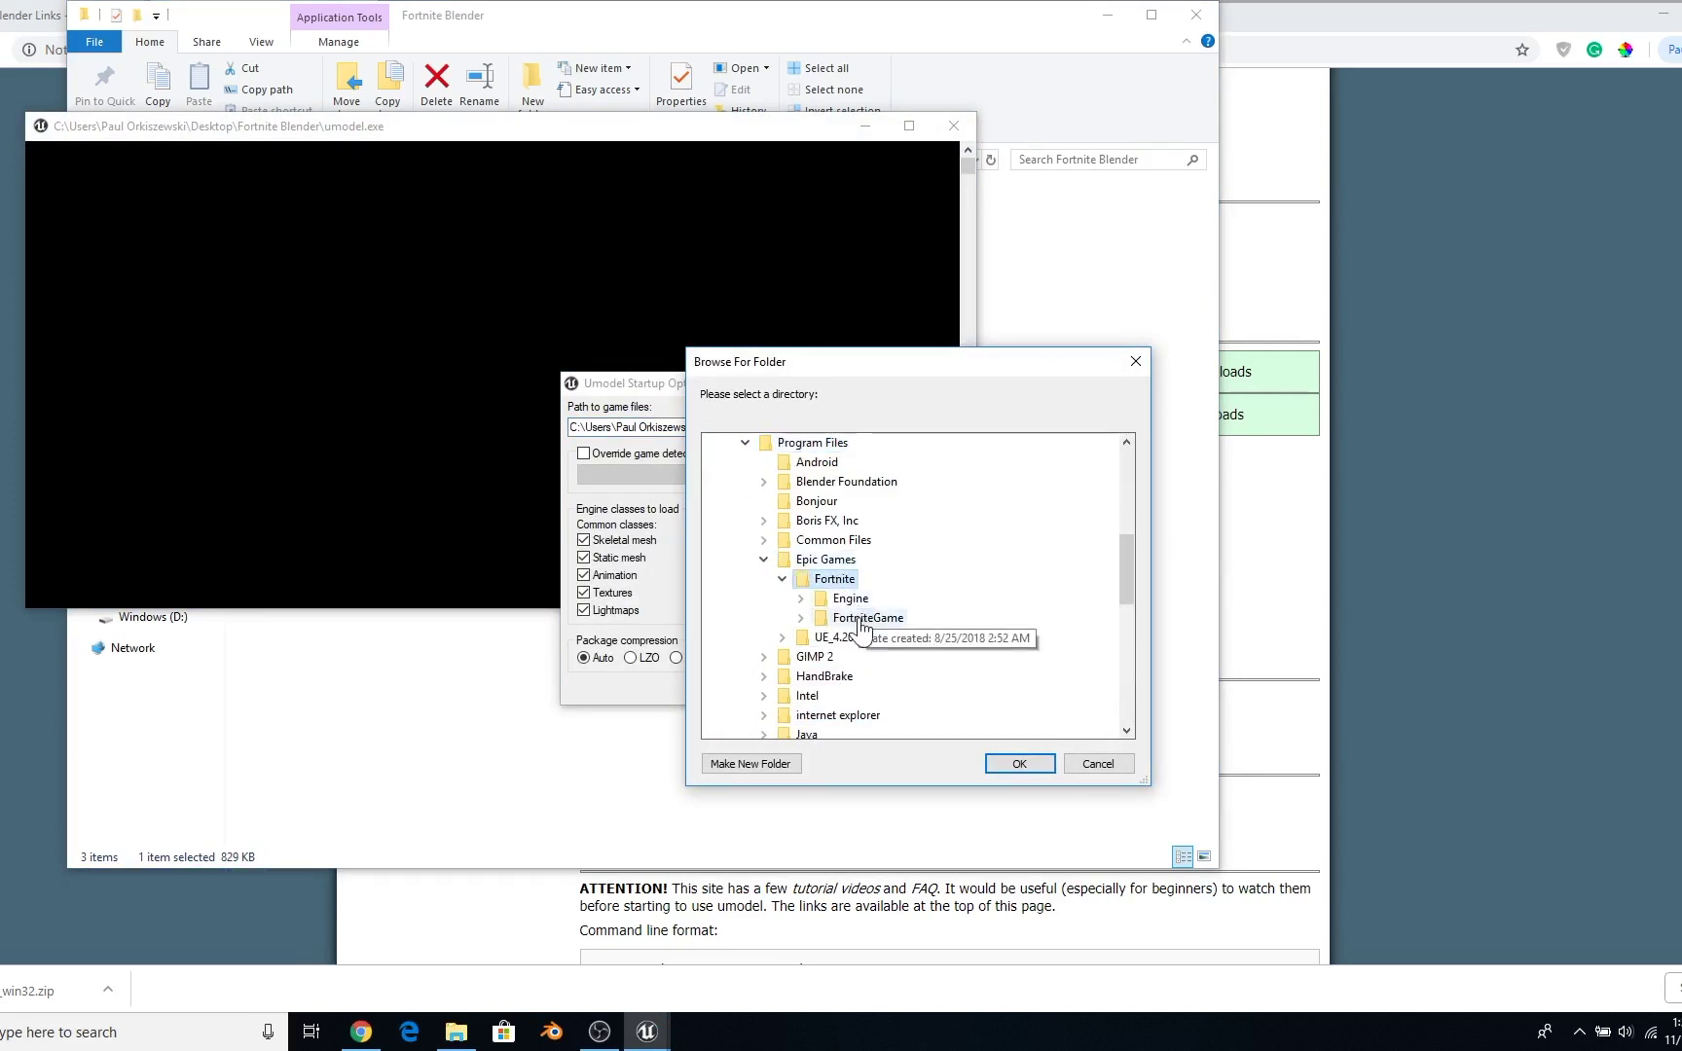
double_click(866, 617)
double_click(872, 657)
click(893, 695)
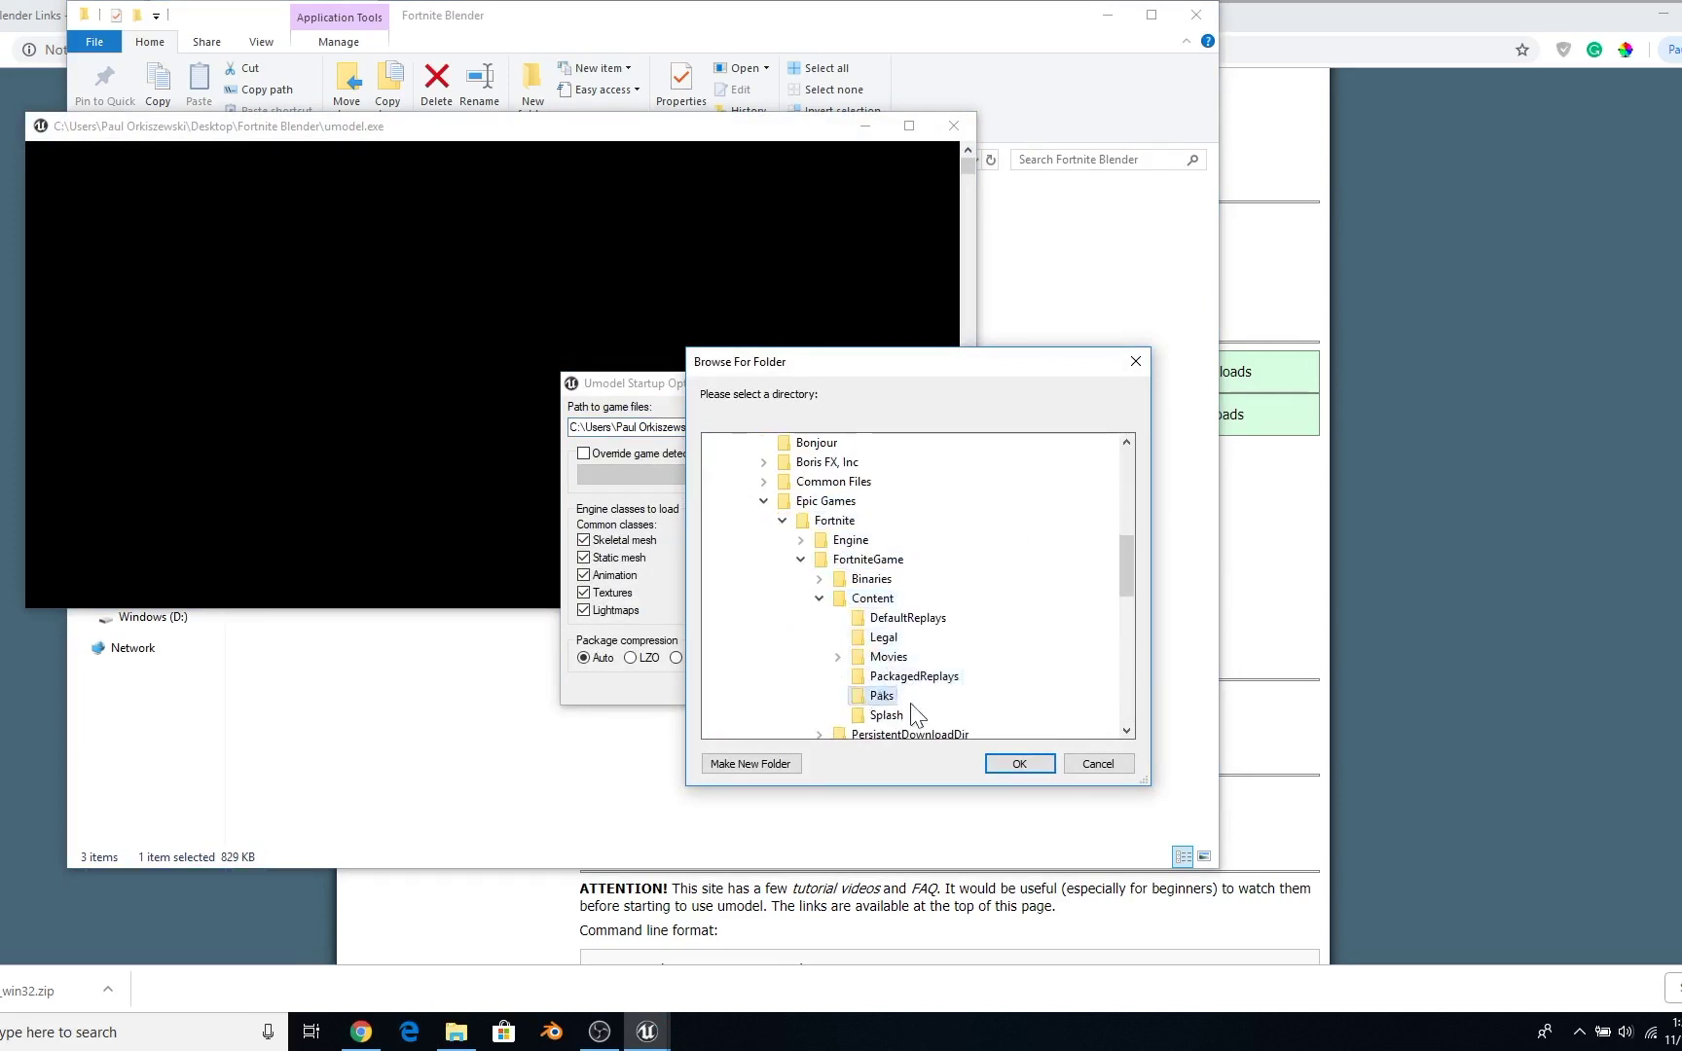
click(1007, 764)
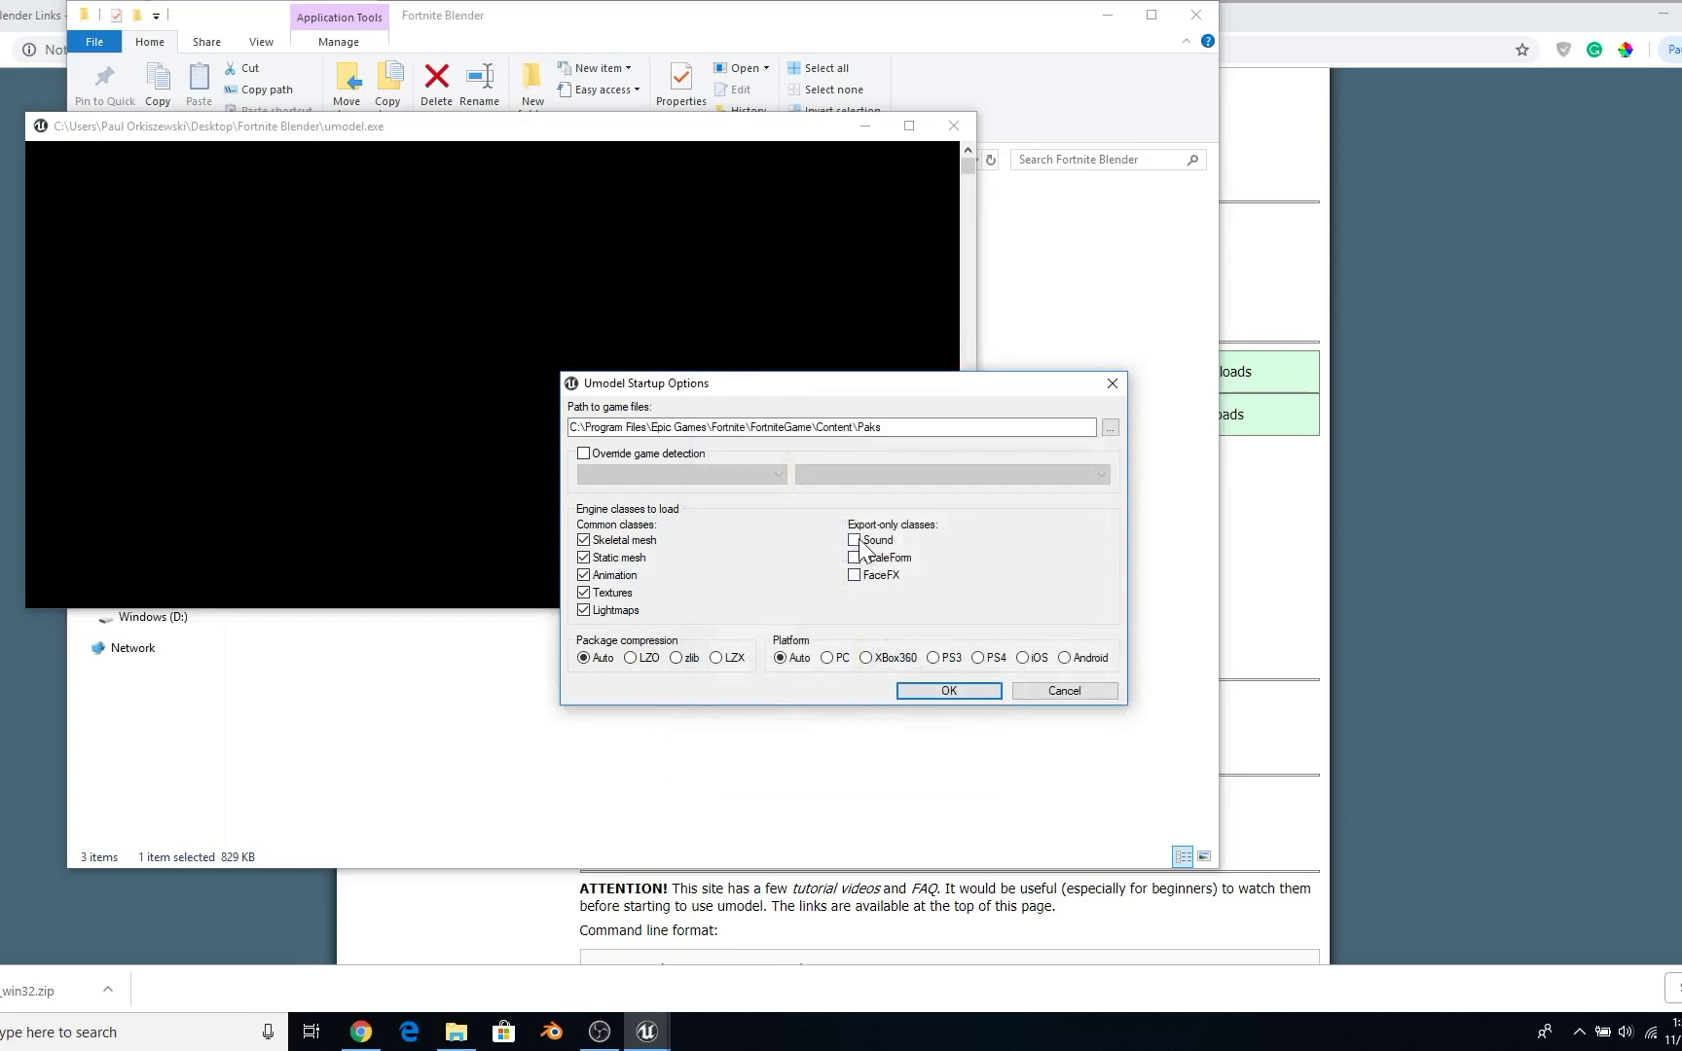
click(959, 686)
Paste the AES encryption key for the Fortnite pak files and confirm it
right_click(916, 563)
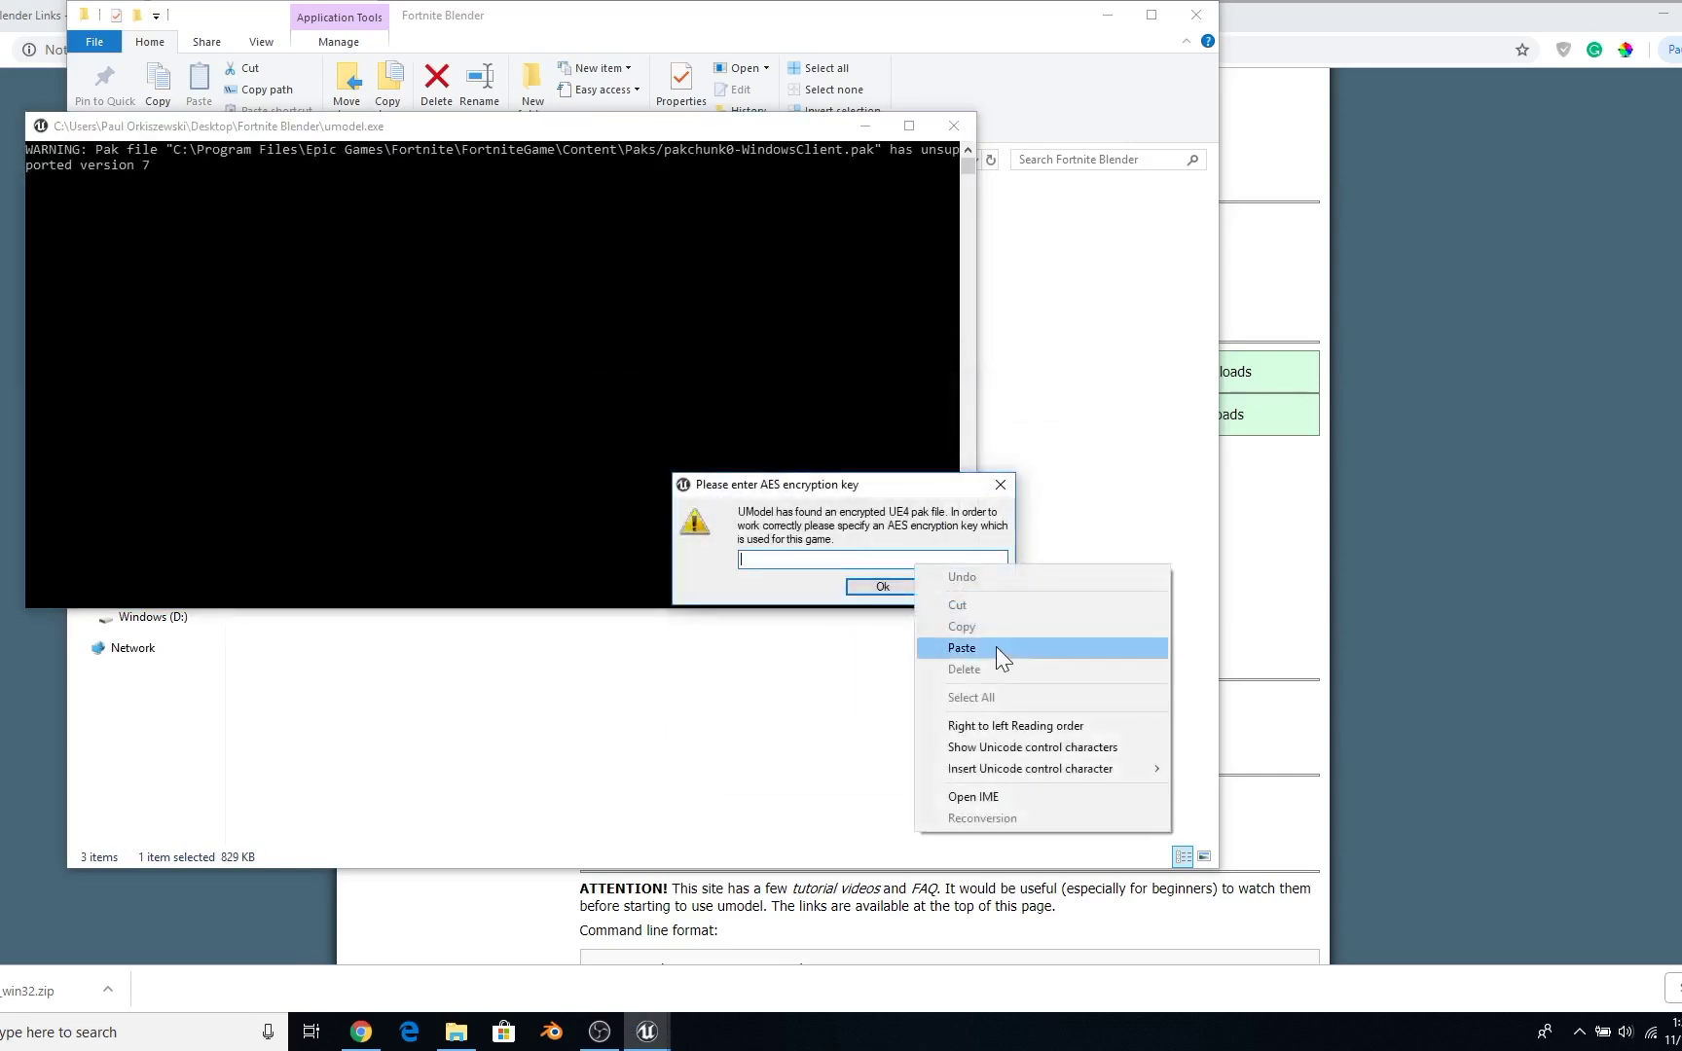
click(996, 647)
click(886, 587)
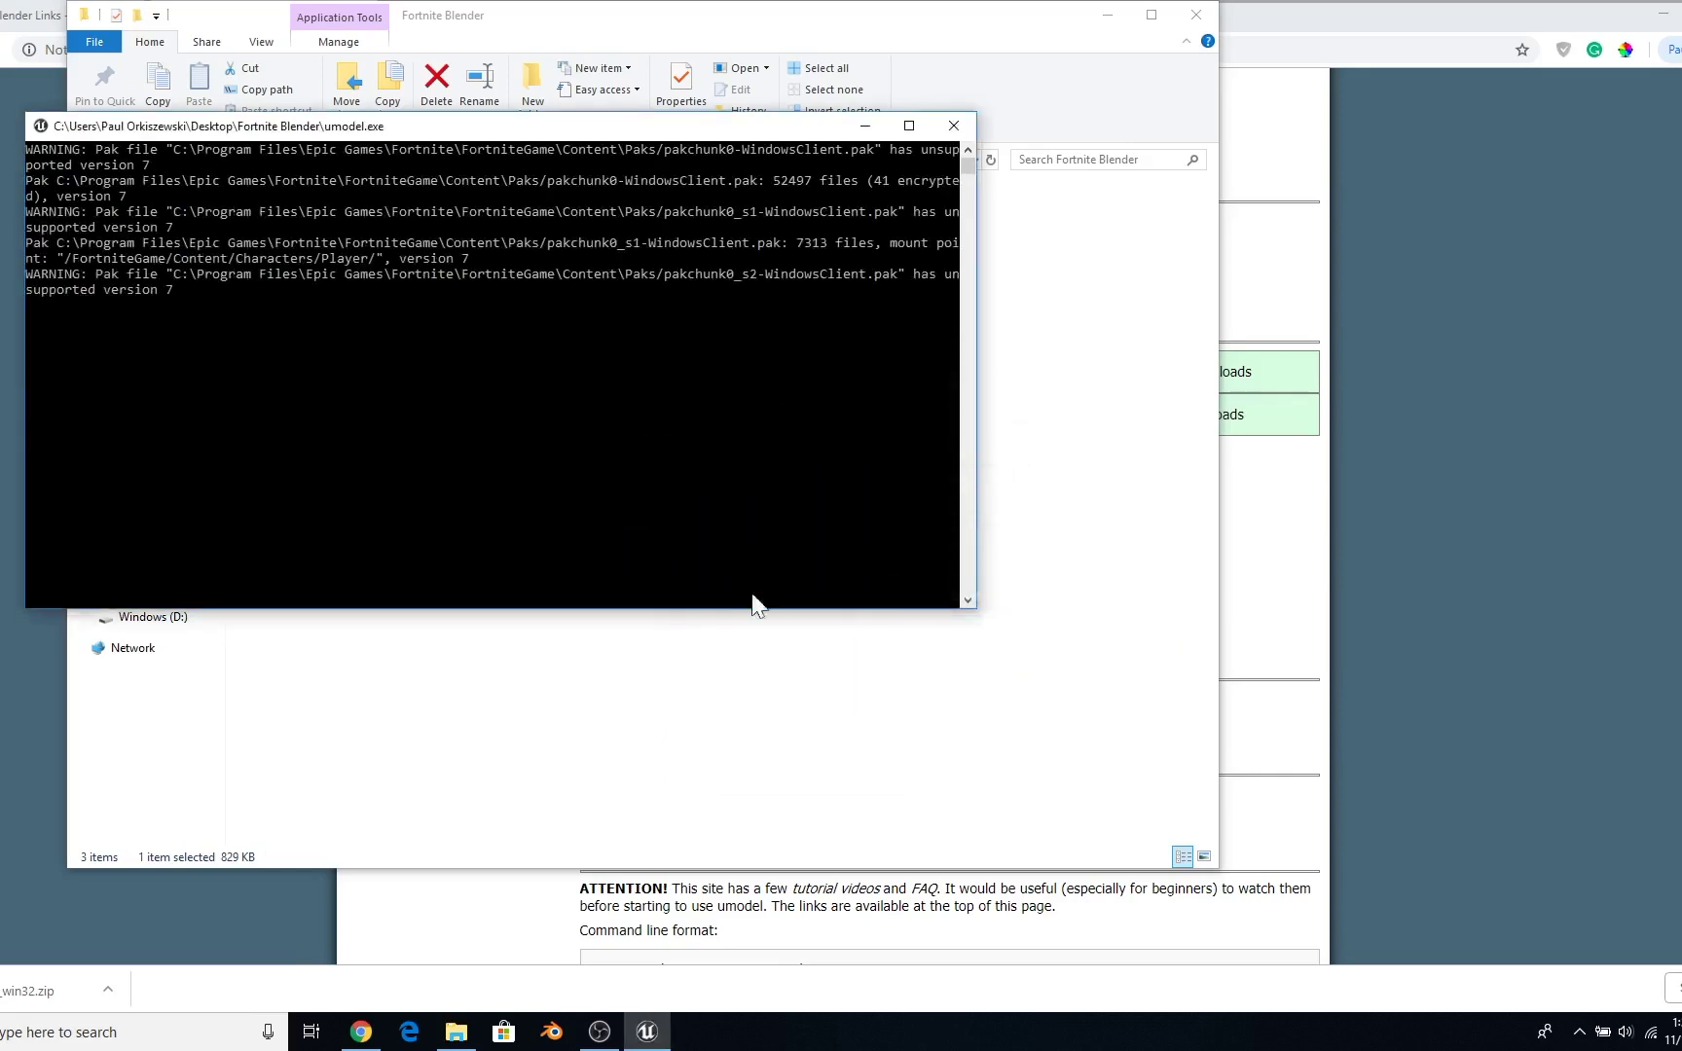
Switch to Chrome and highlight the AES key in the Fortnite Blender Links document
click(1415, 222)
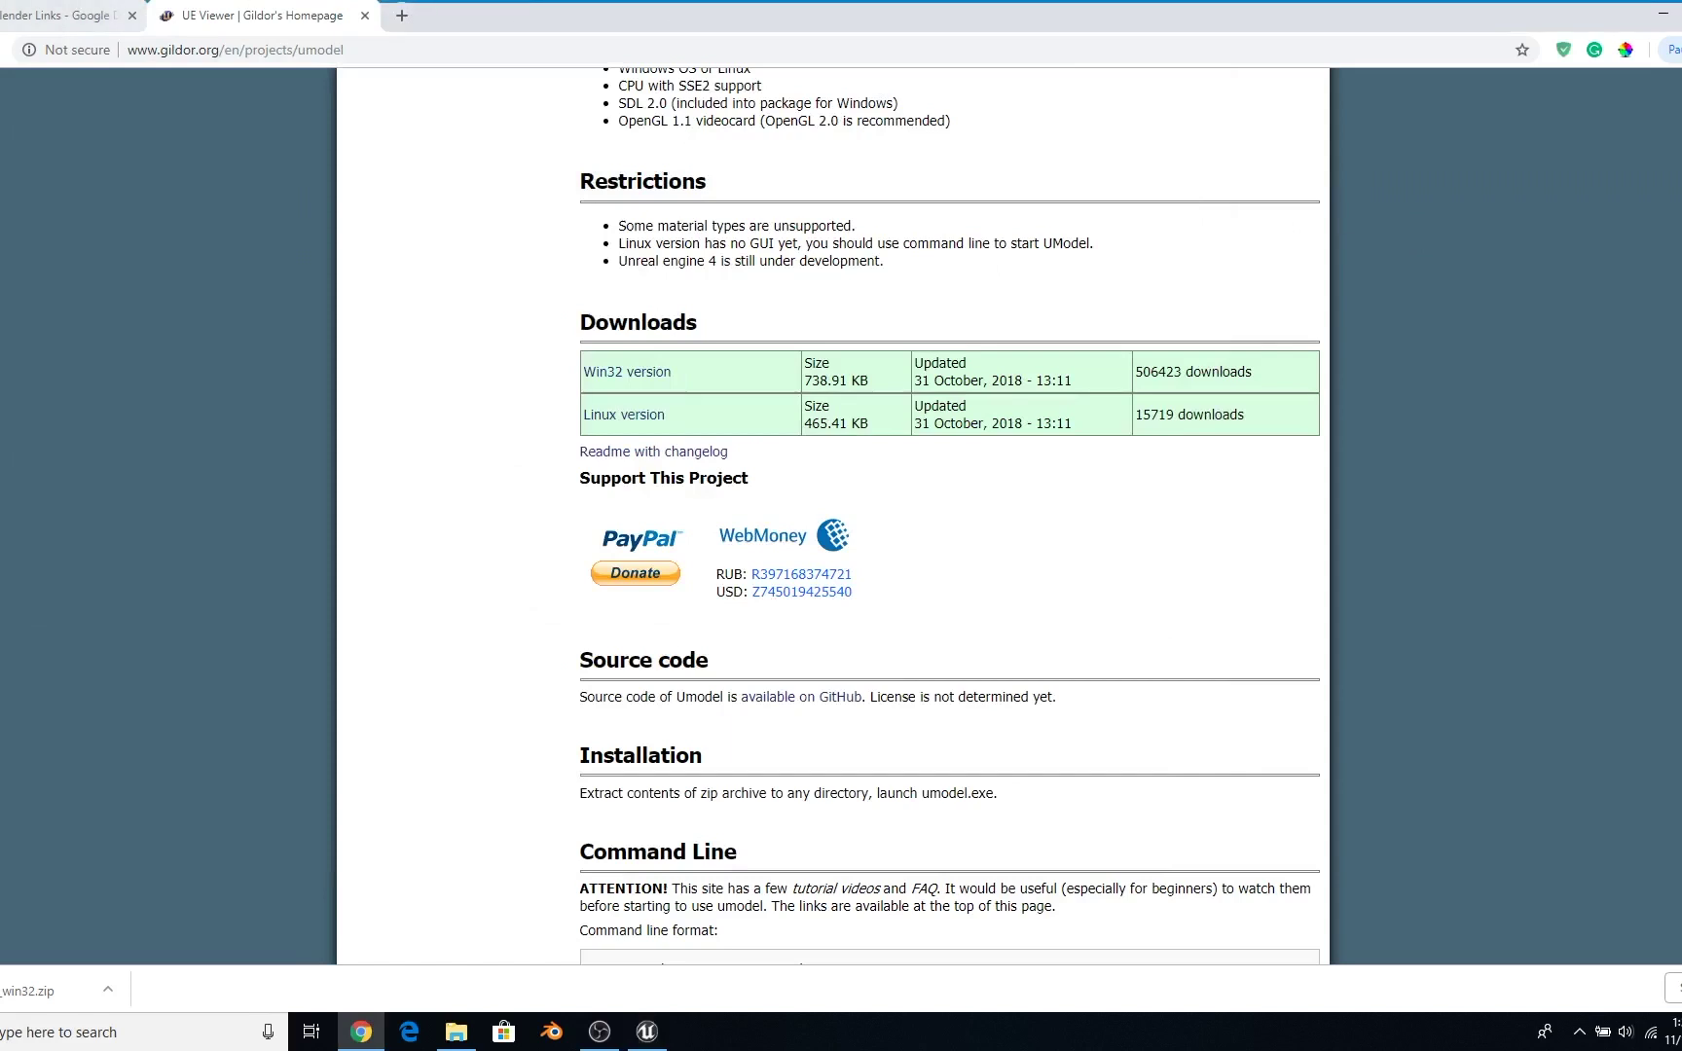
click(78, 16)
double_click(743, 428)
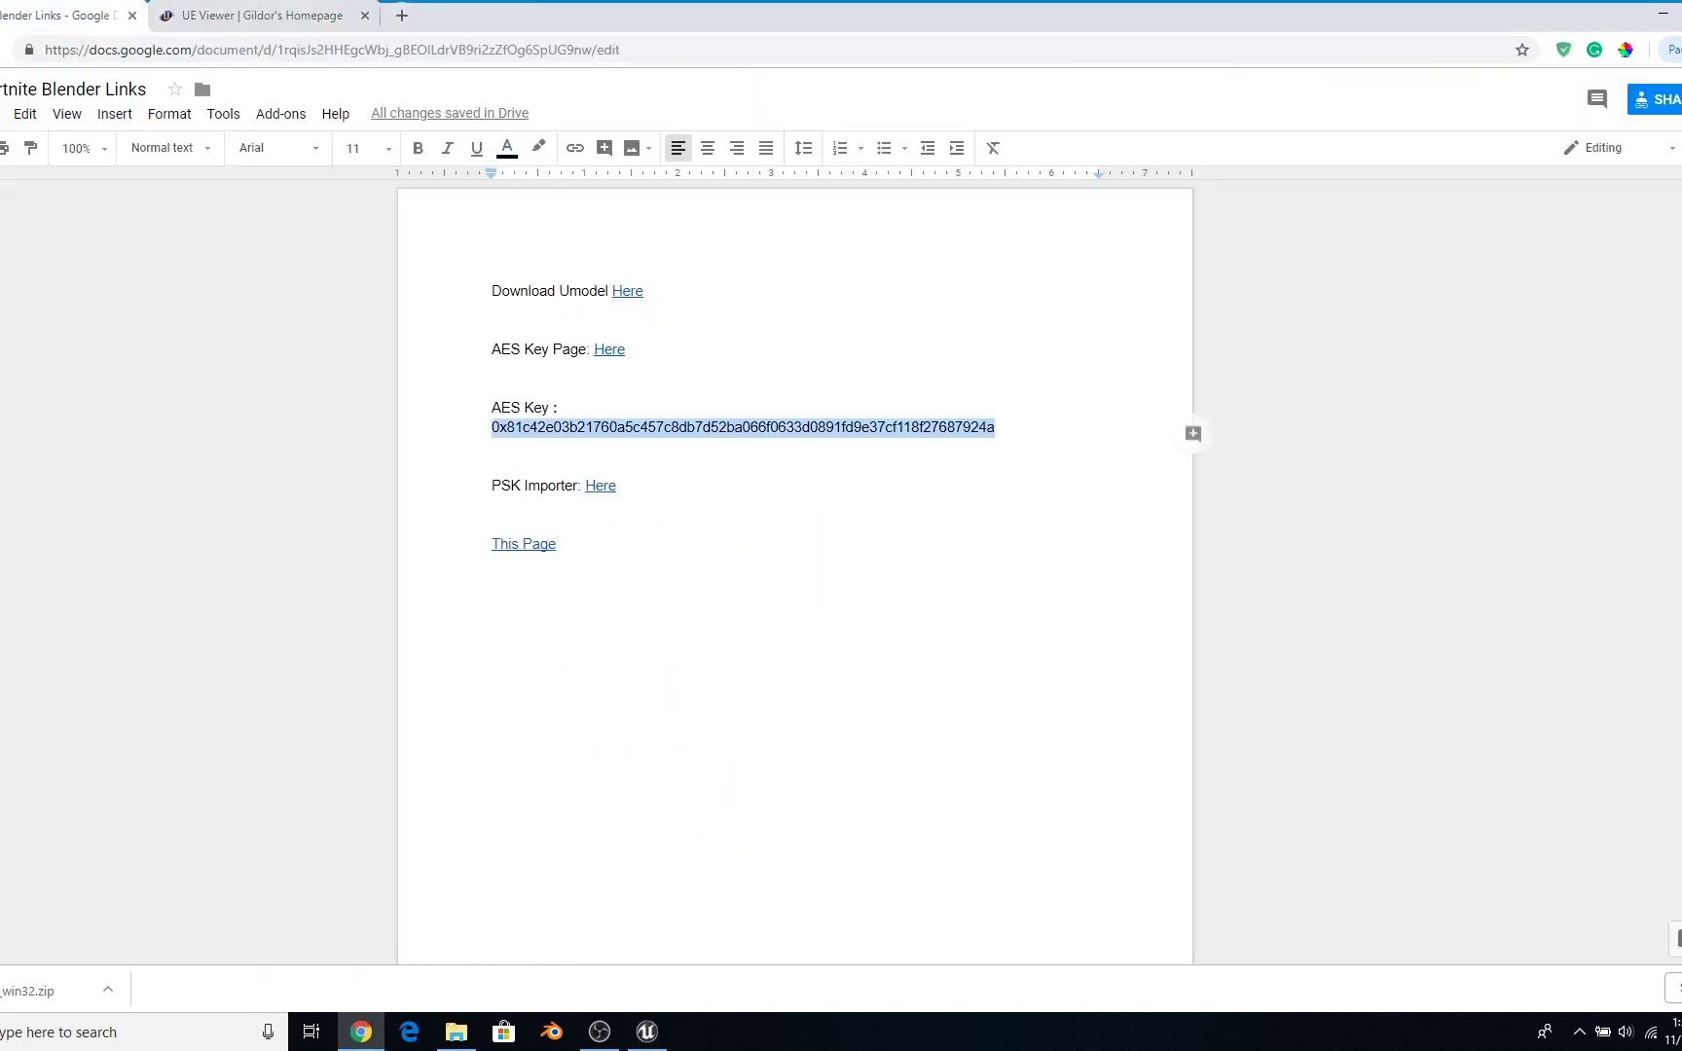
click(562, 408)
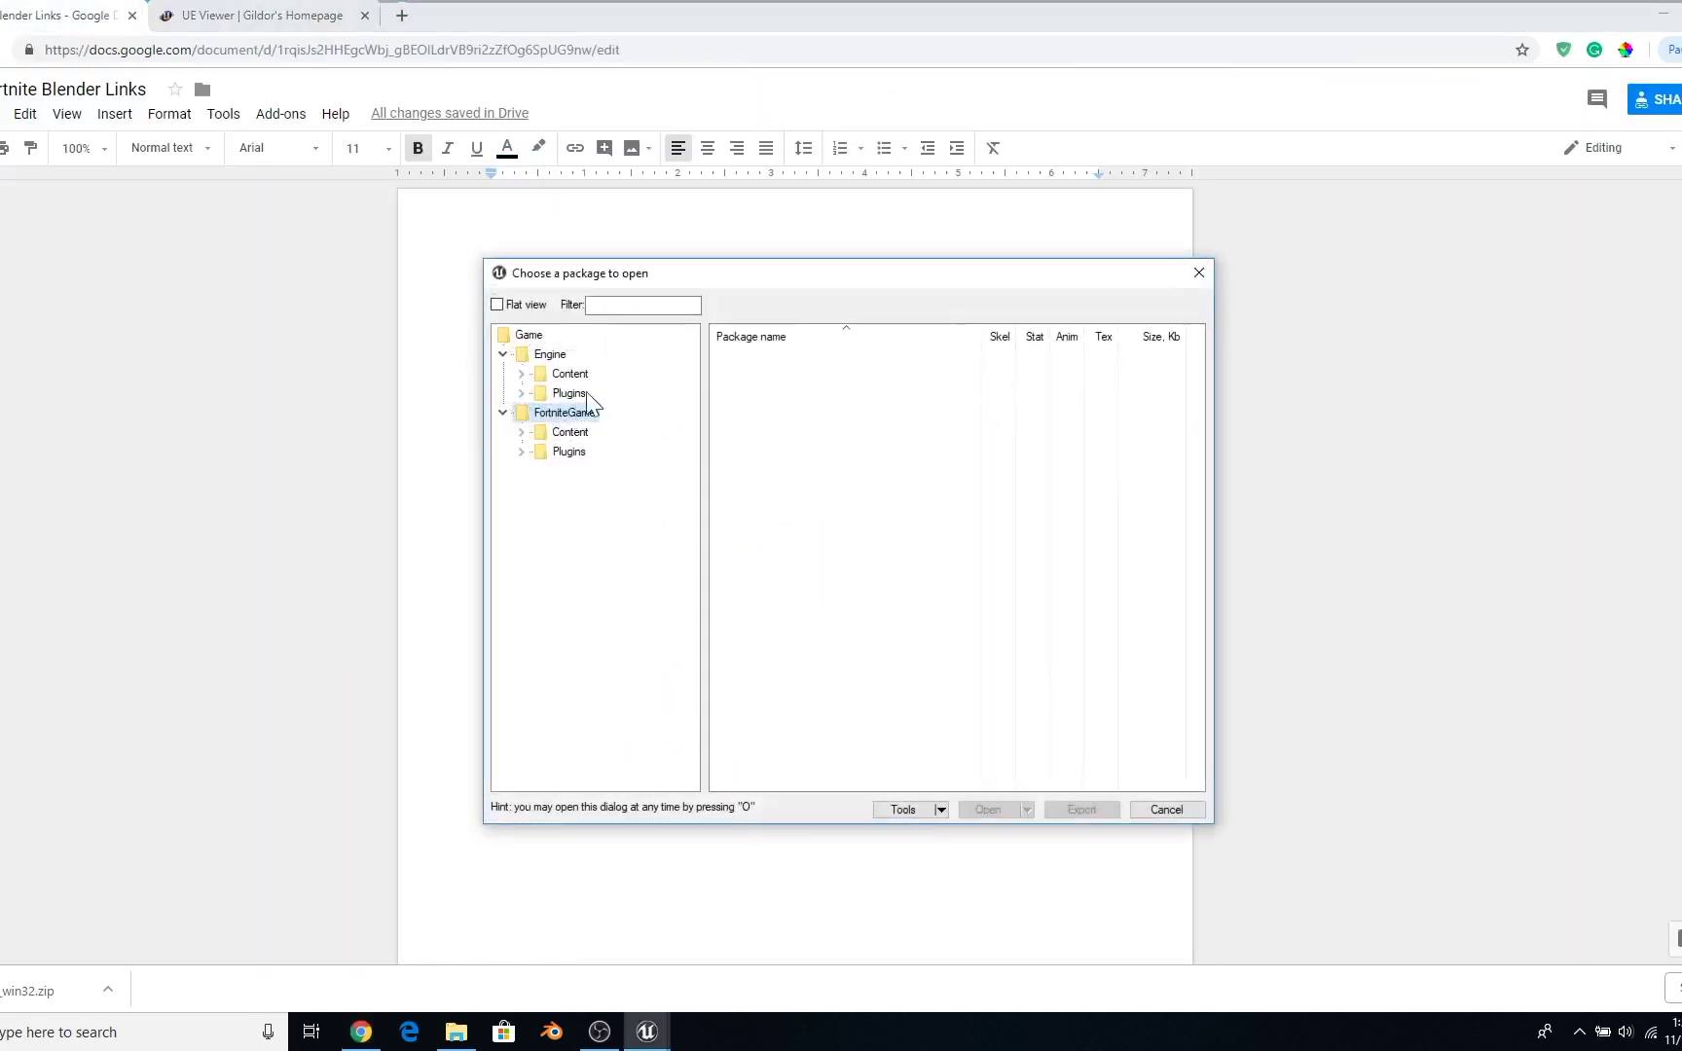
drag(628, 394, 493, 408)
Follow the AES key page link, examine the key list on the forum thread's first page, and return to the links document
click(610, 350)
click(639, 382)
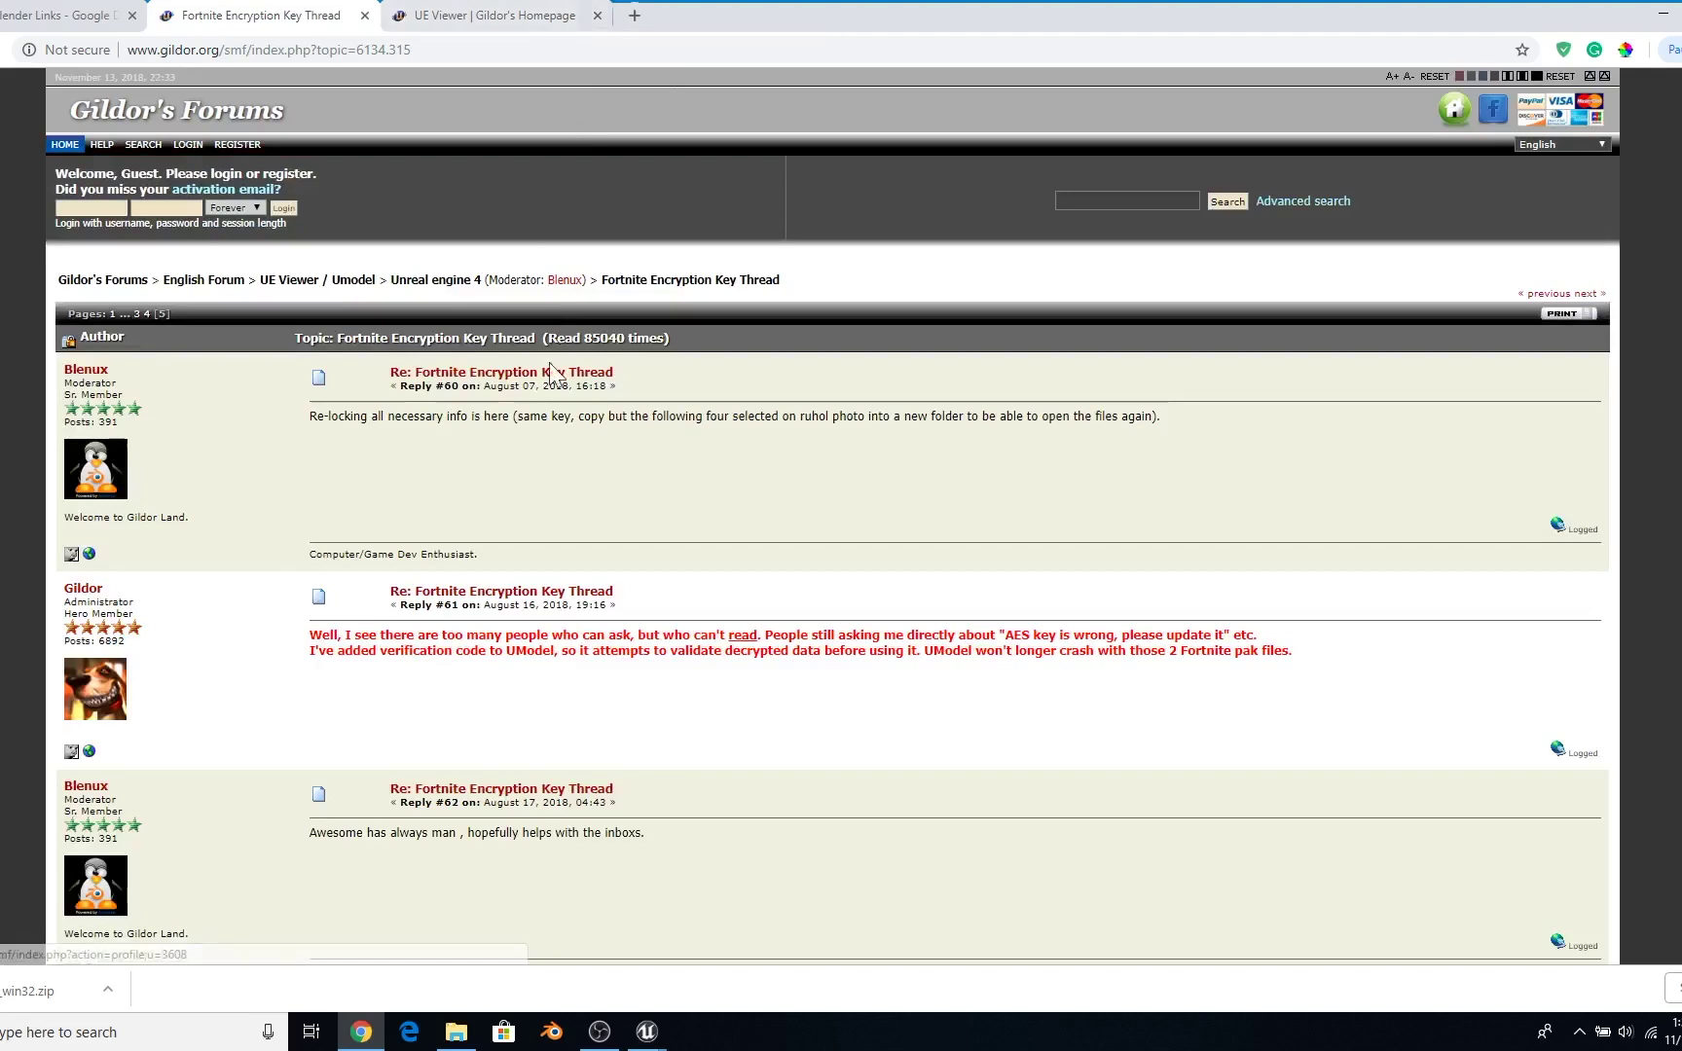
scroll(309, 774, down, 10)
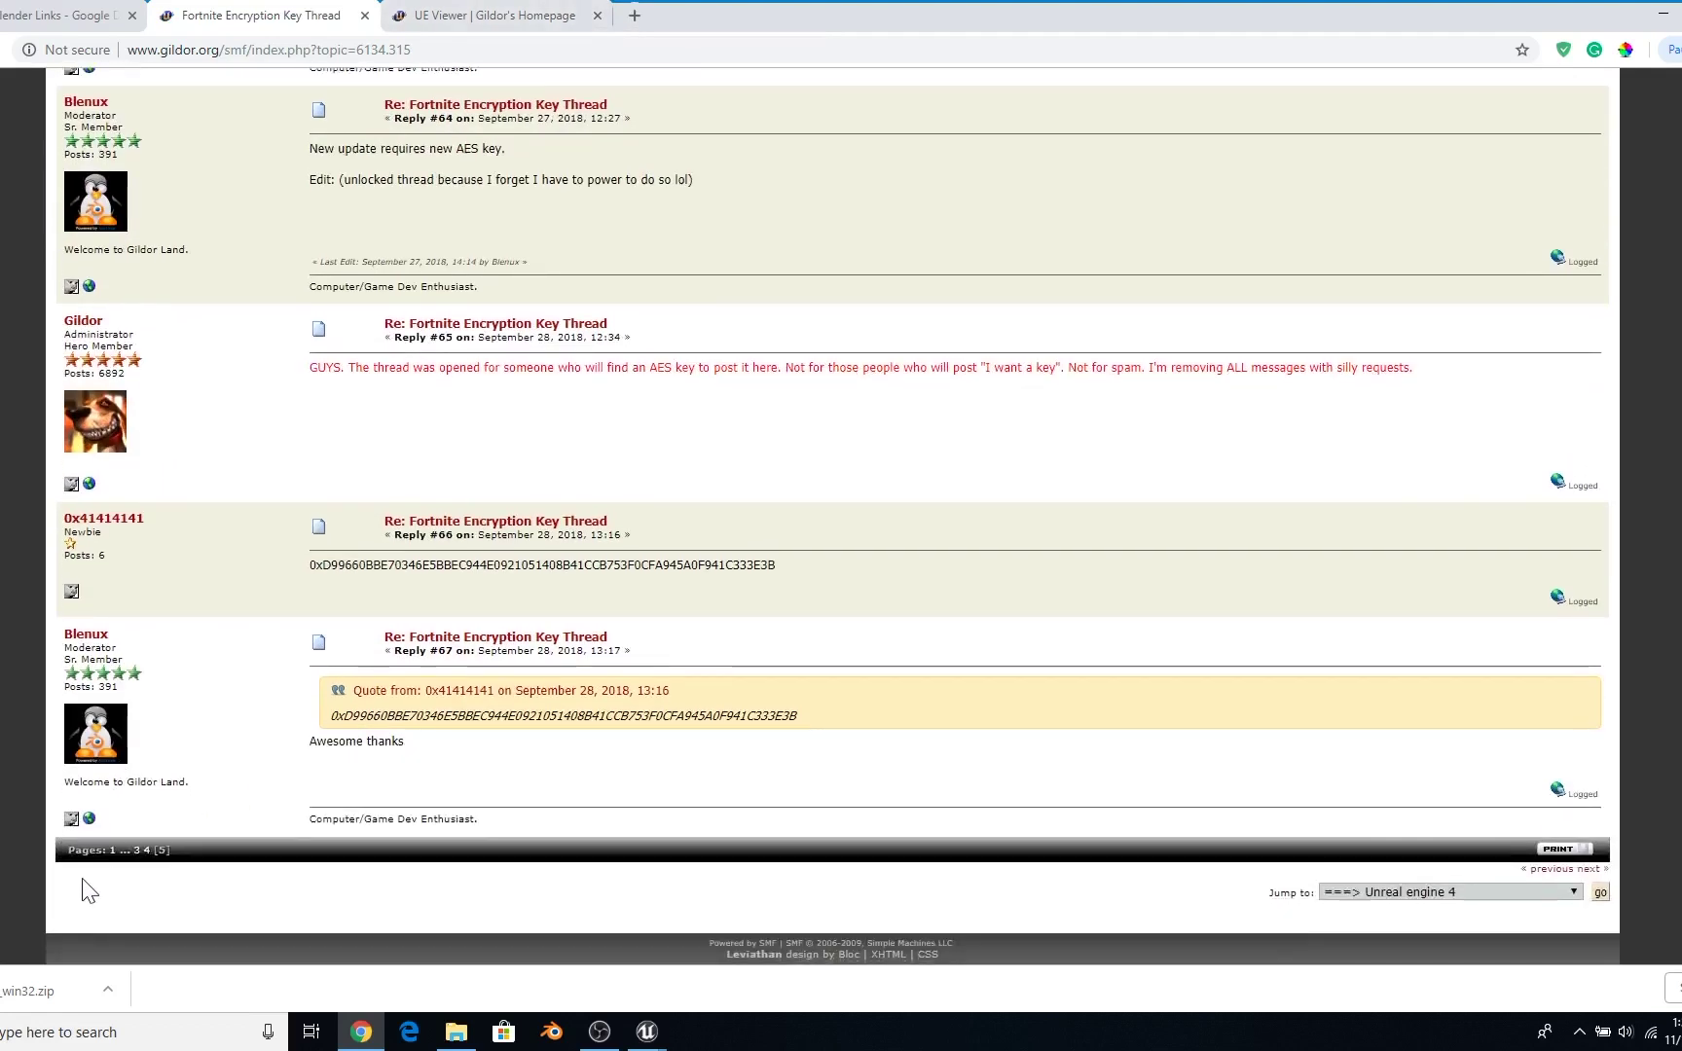
click(112, 850)
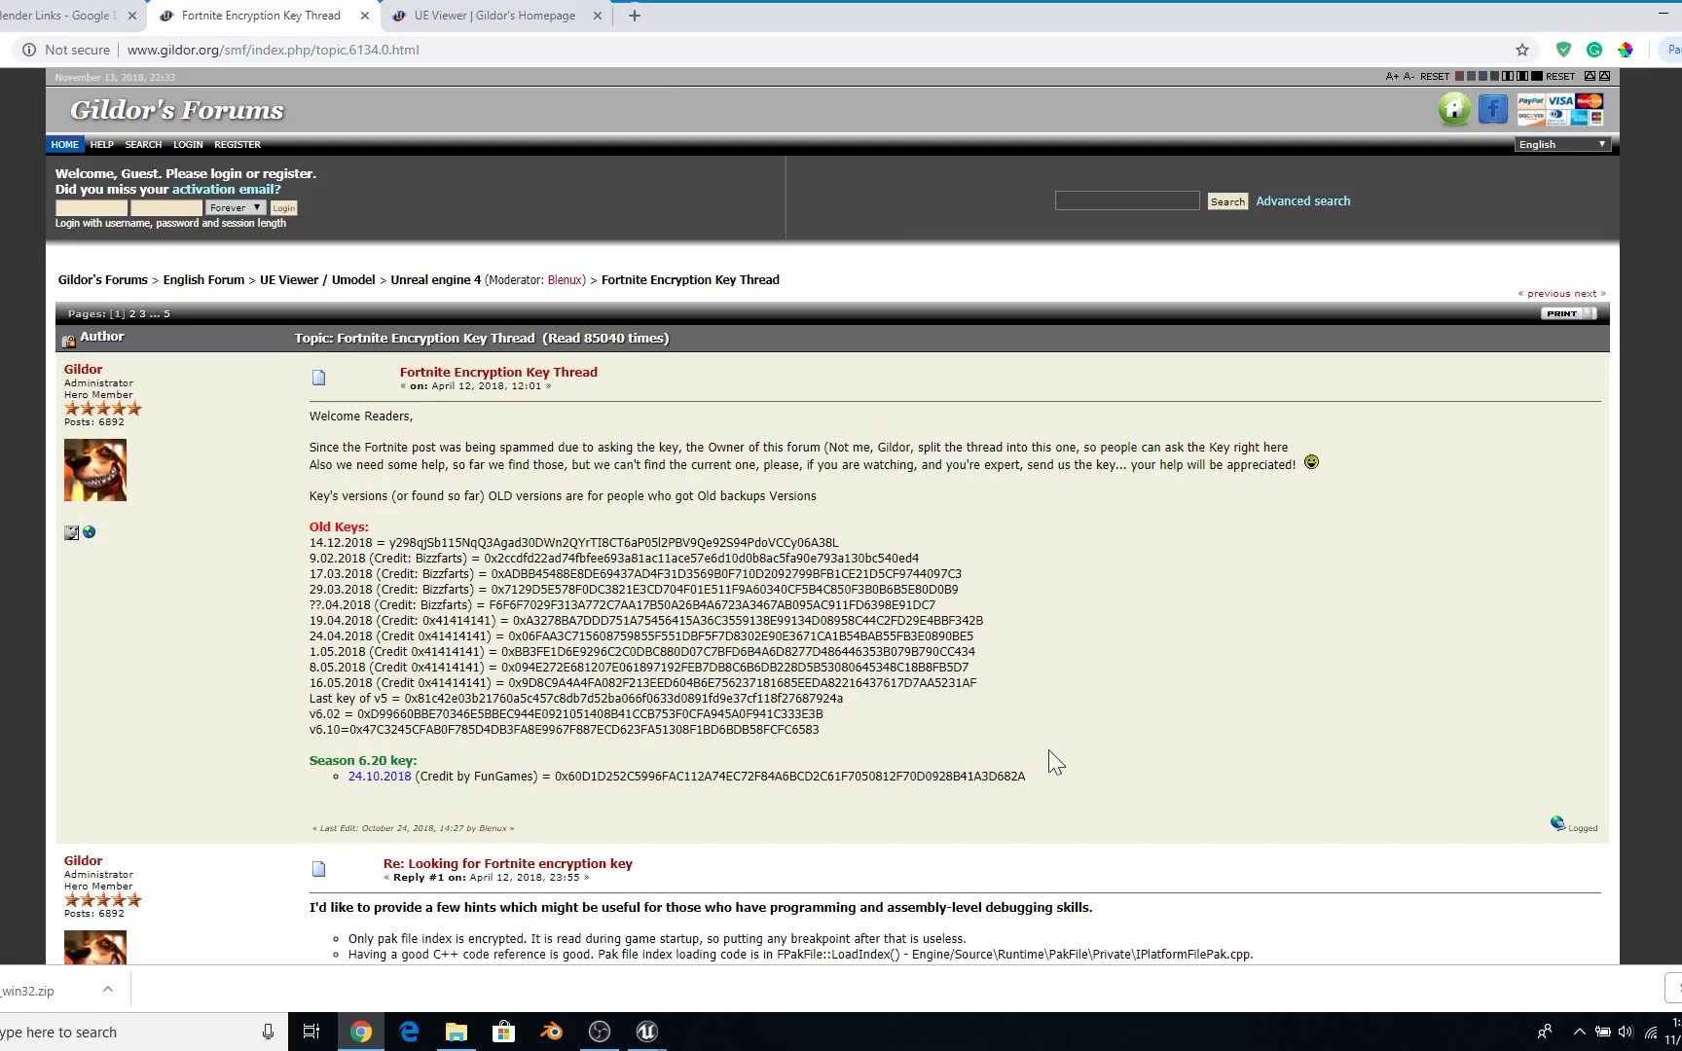
click(61, 16)
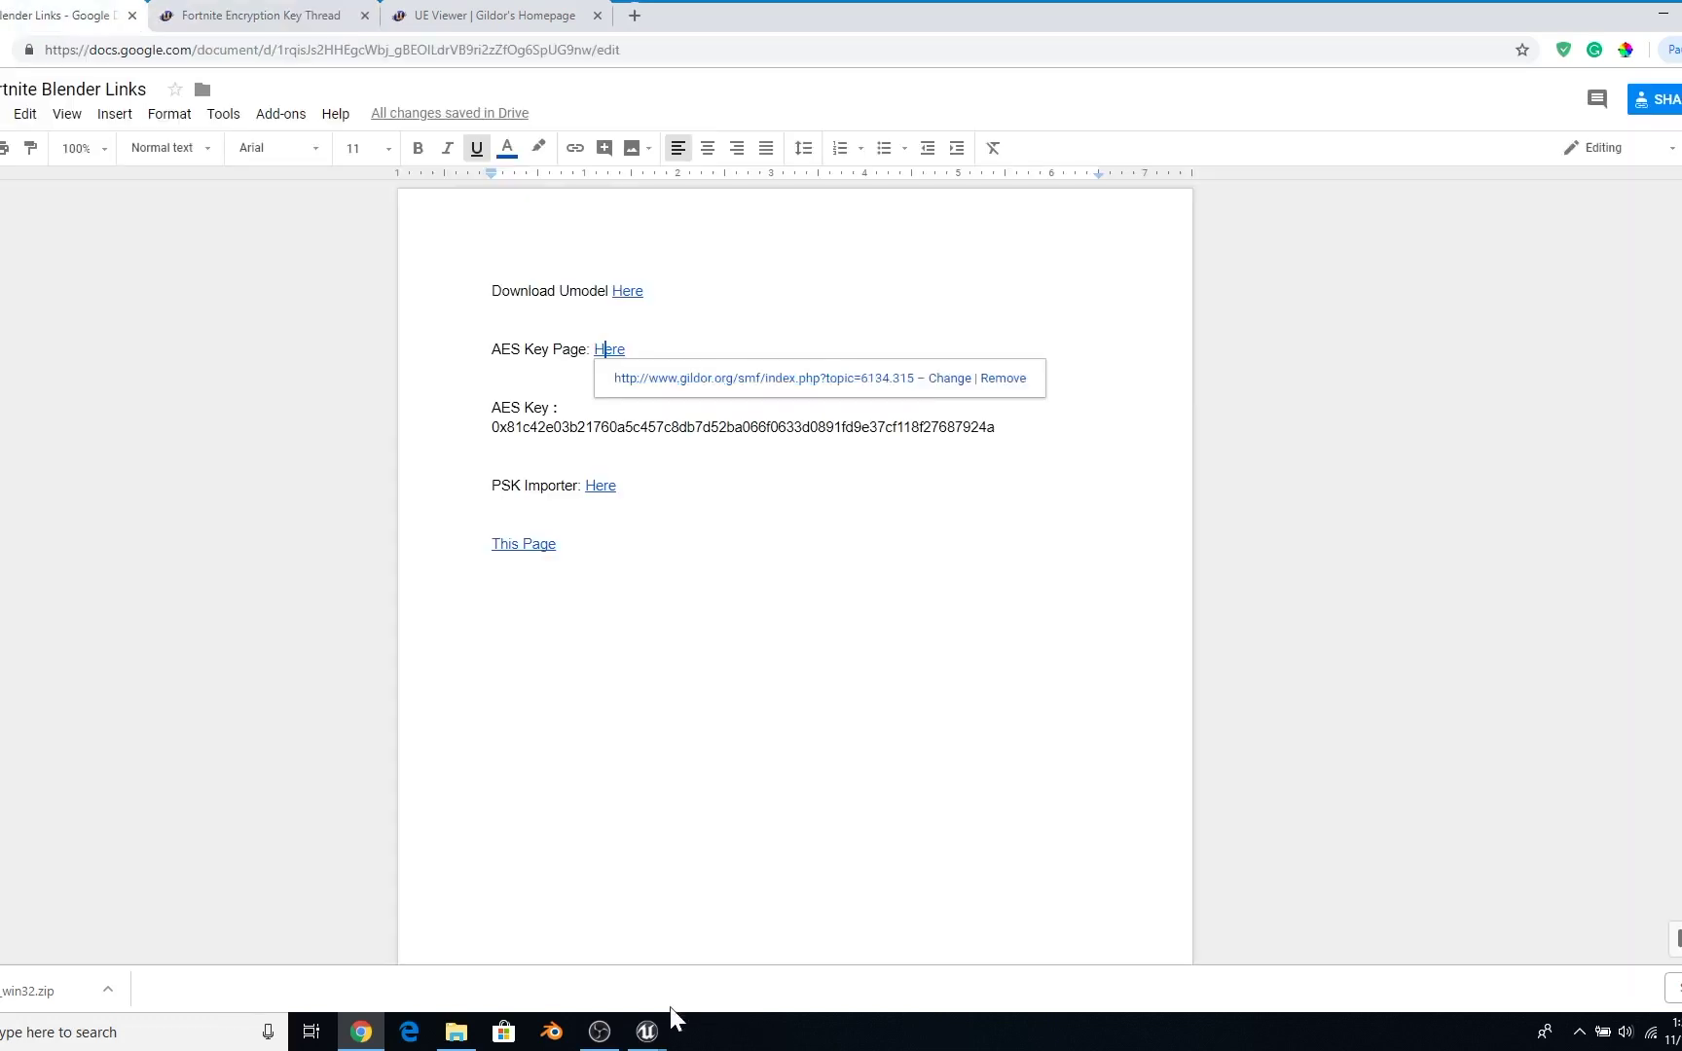
Switch back to umodel, enable the flat view of packages and filter them by "moisty merman mesh"
mouse_move(647, 1030)
click(631, 961)
click(740, 964)
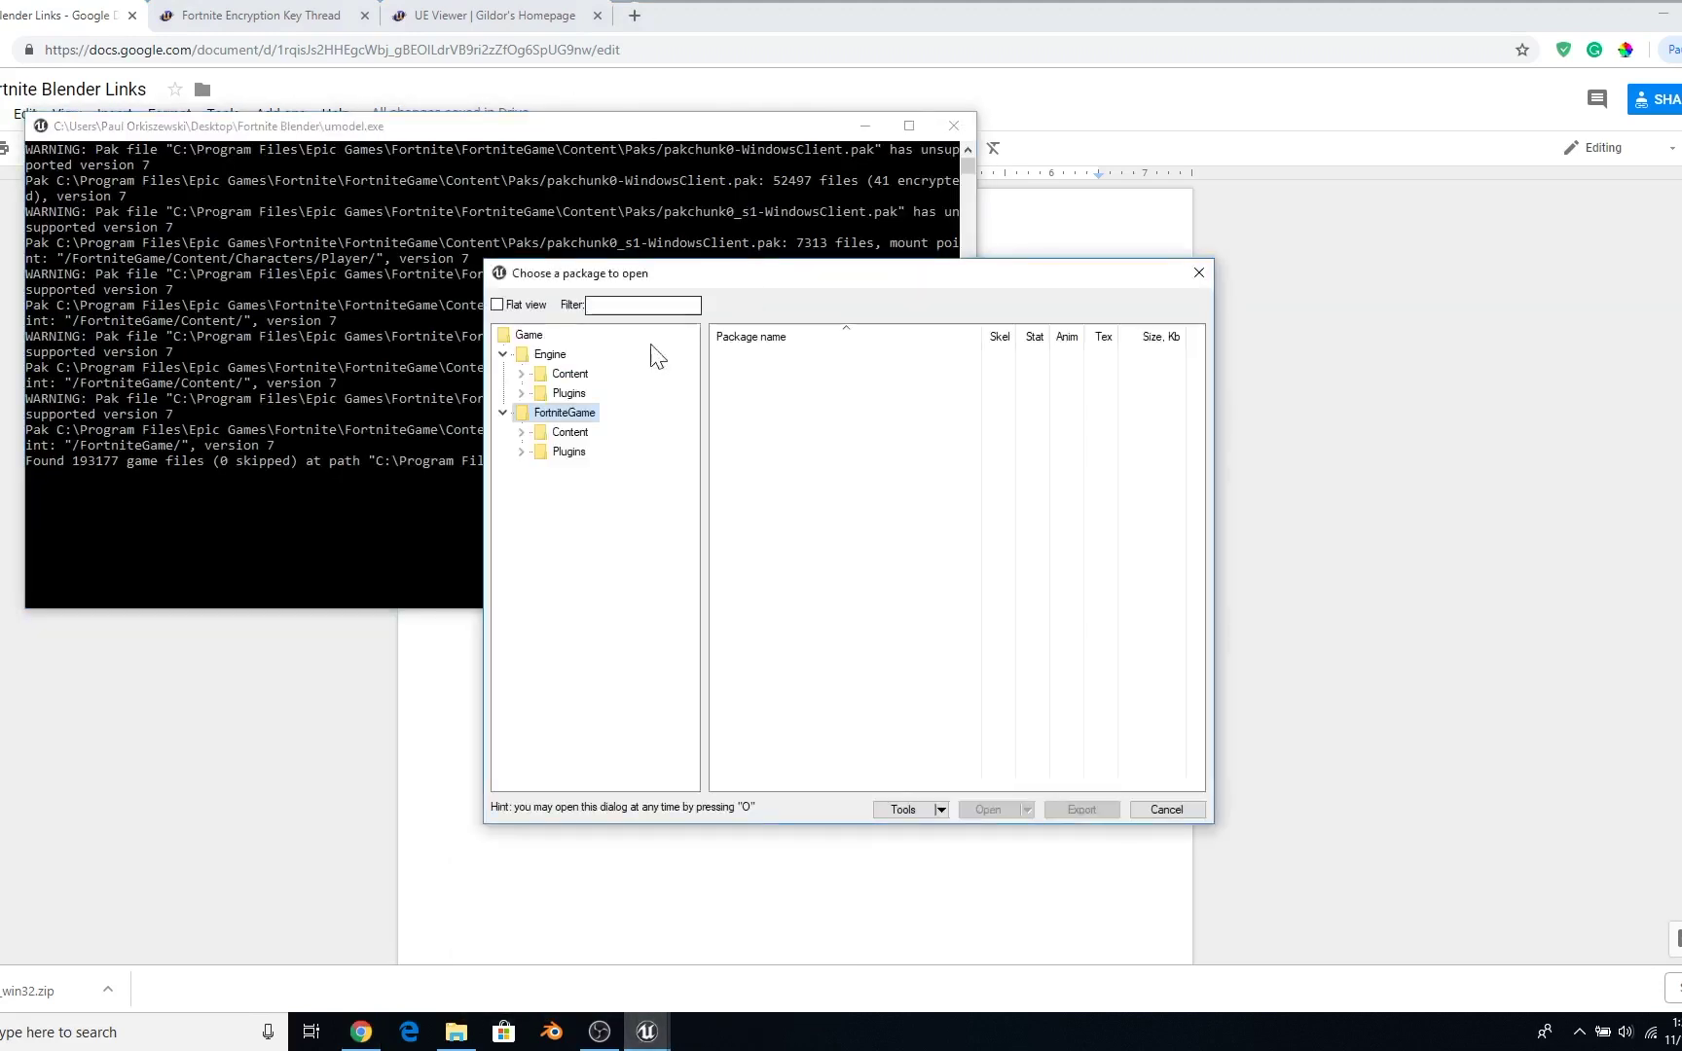
click(497, 305)
text(mo)
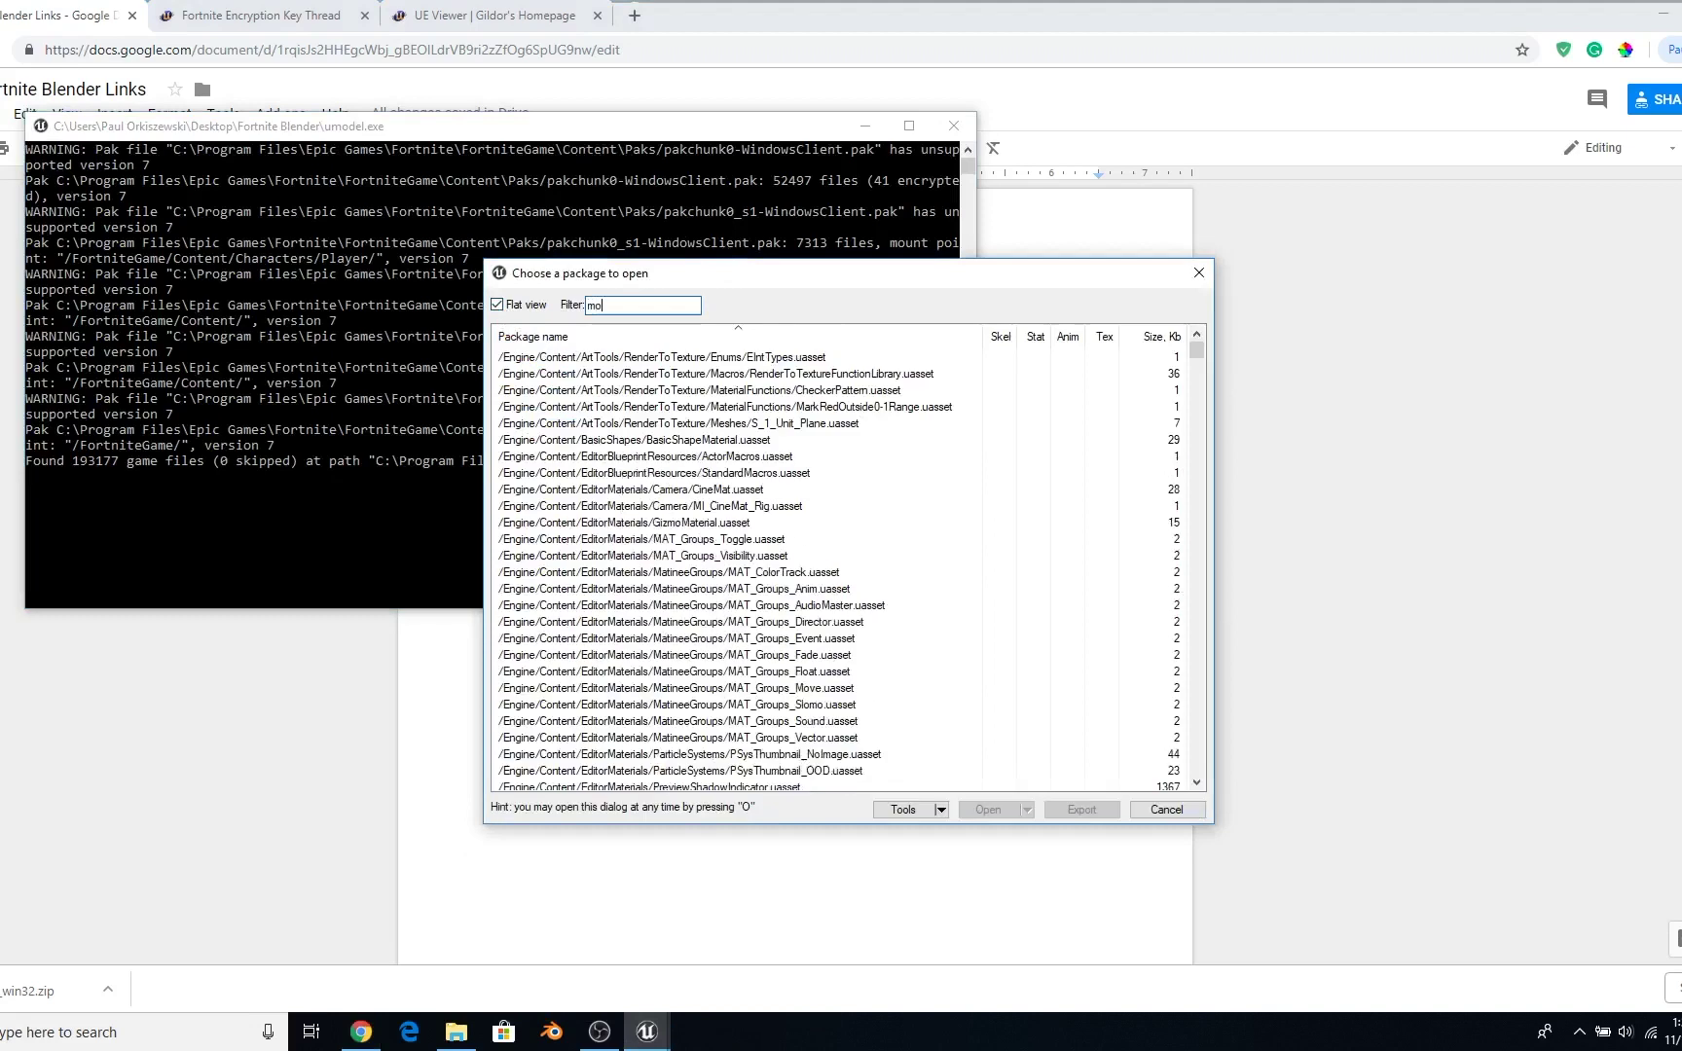
text(istymer)
key(BackSpace)
key(BackSpace)
text(merman)
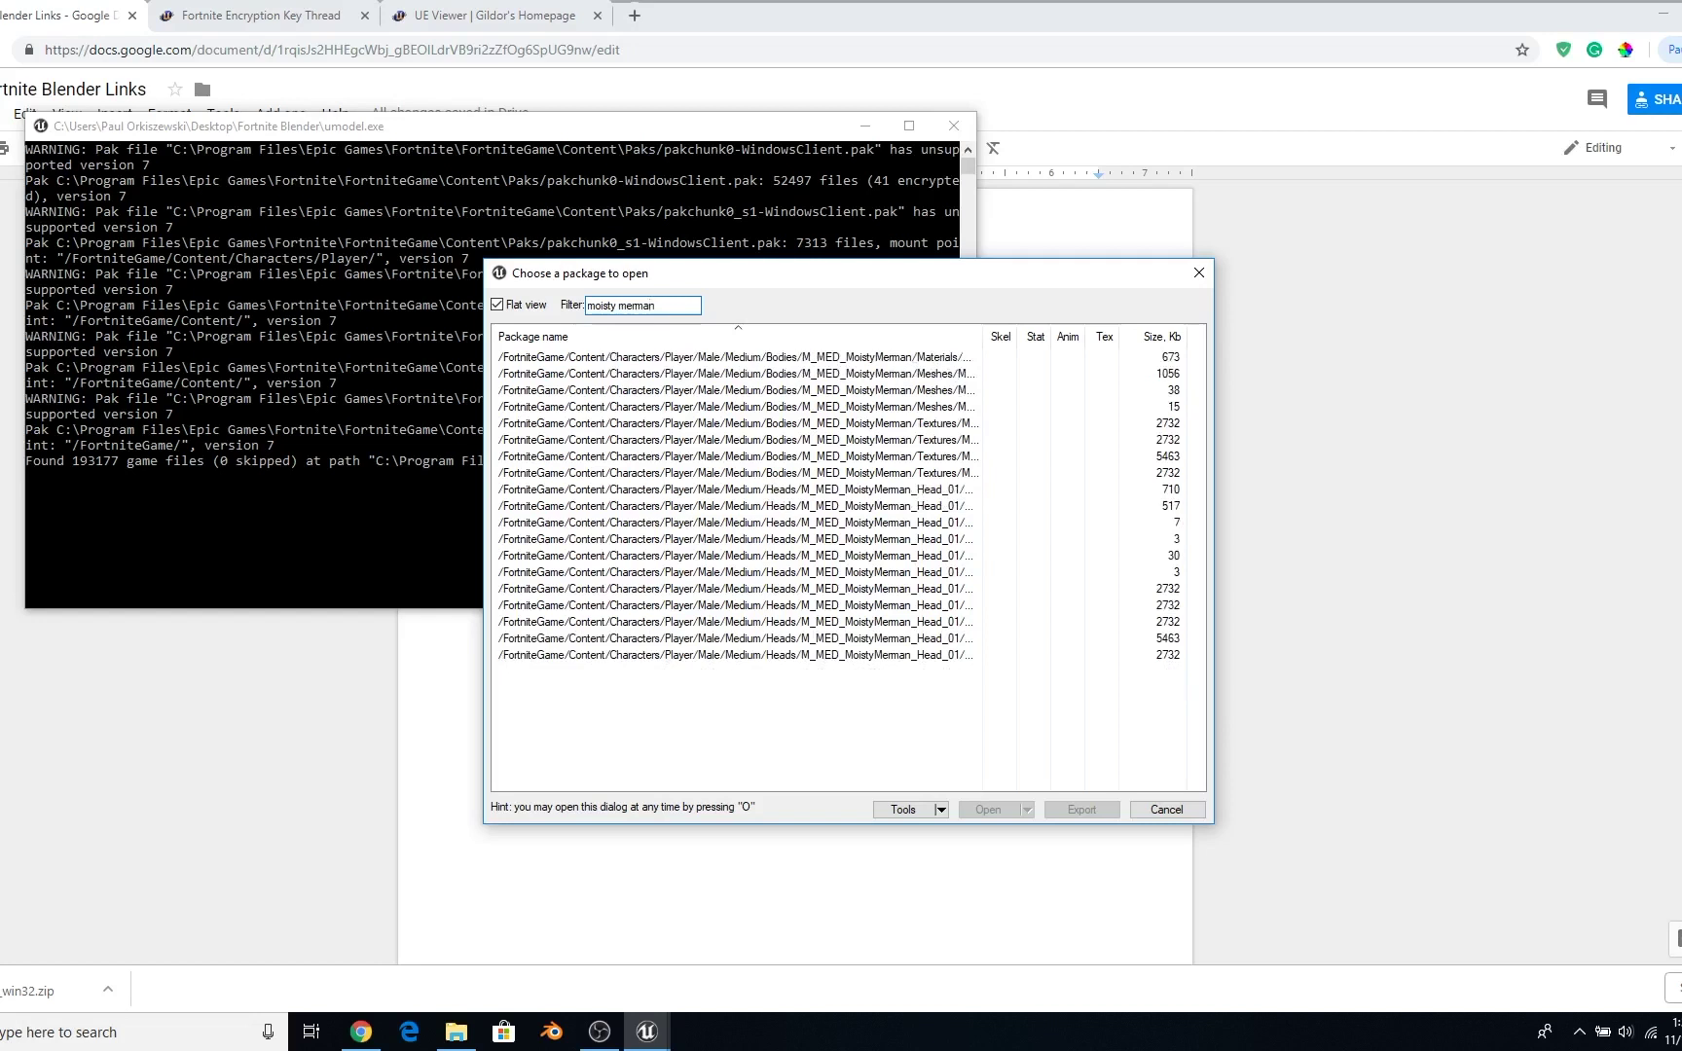
text( mesh)
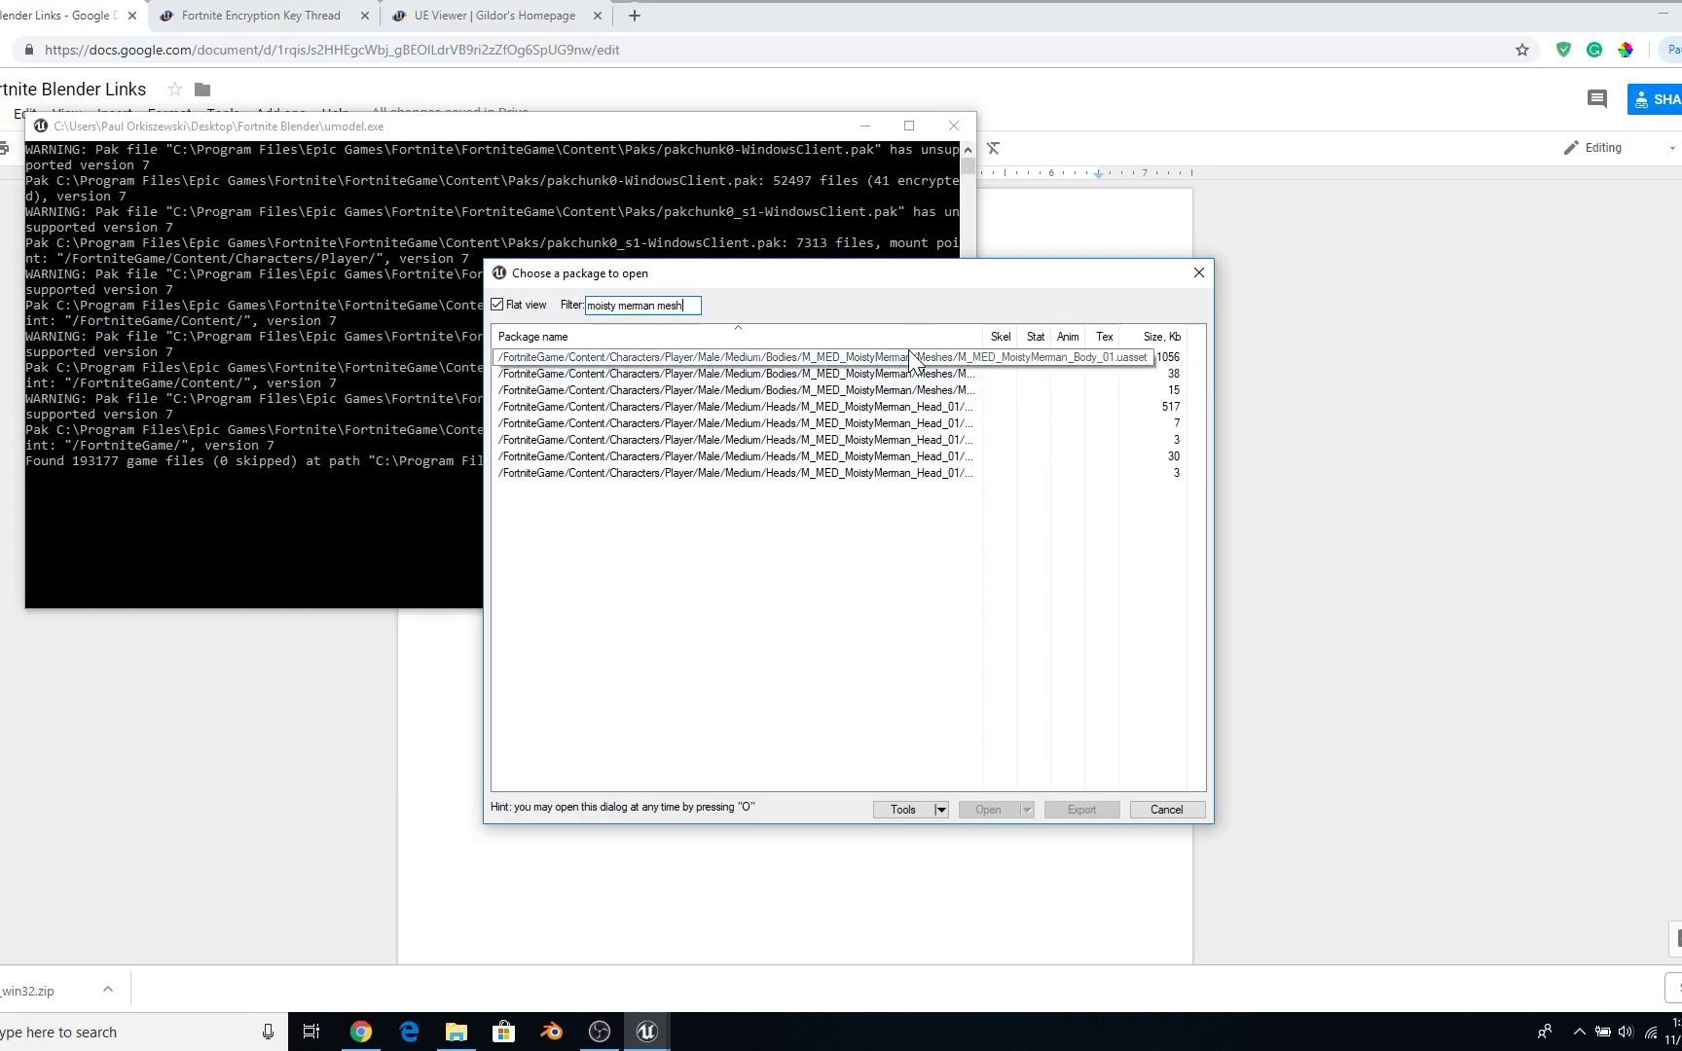
Open the M_MED_MoistyMerman_Body_01 mesh package using Unreal engine 4.21 as the engine version
double_click(910, 357)
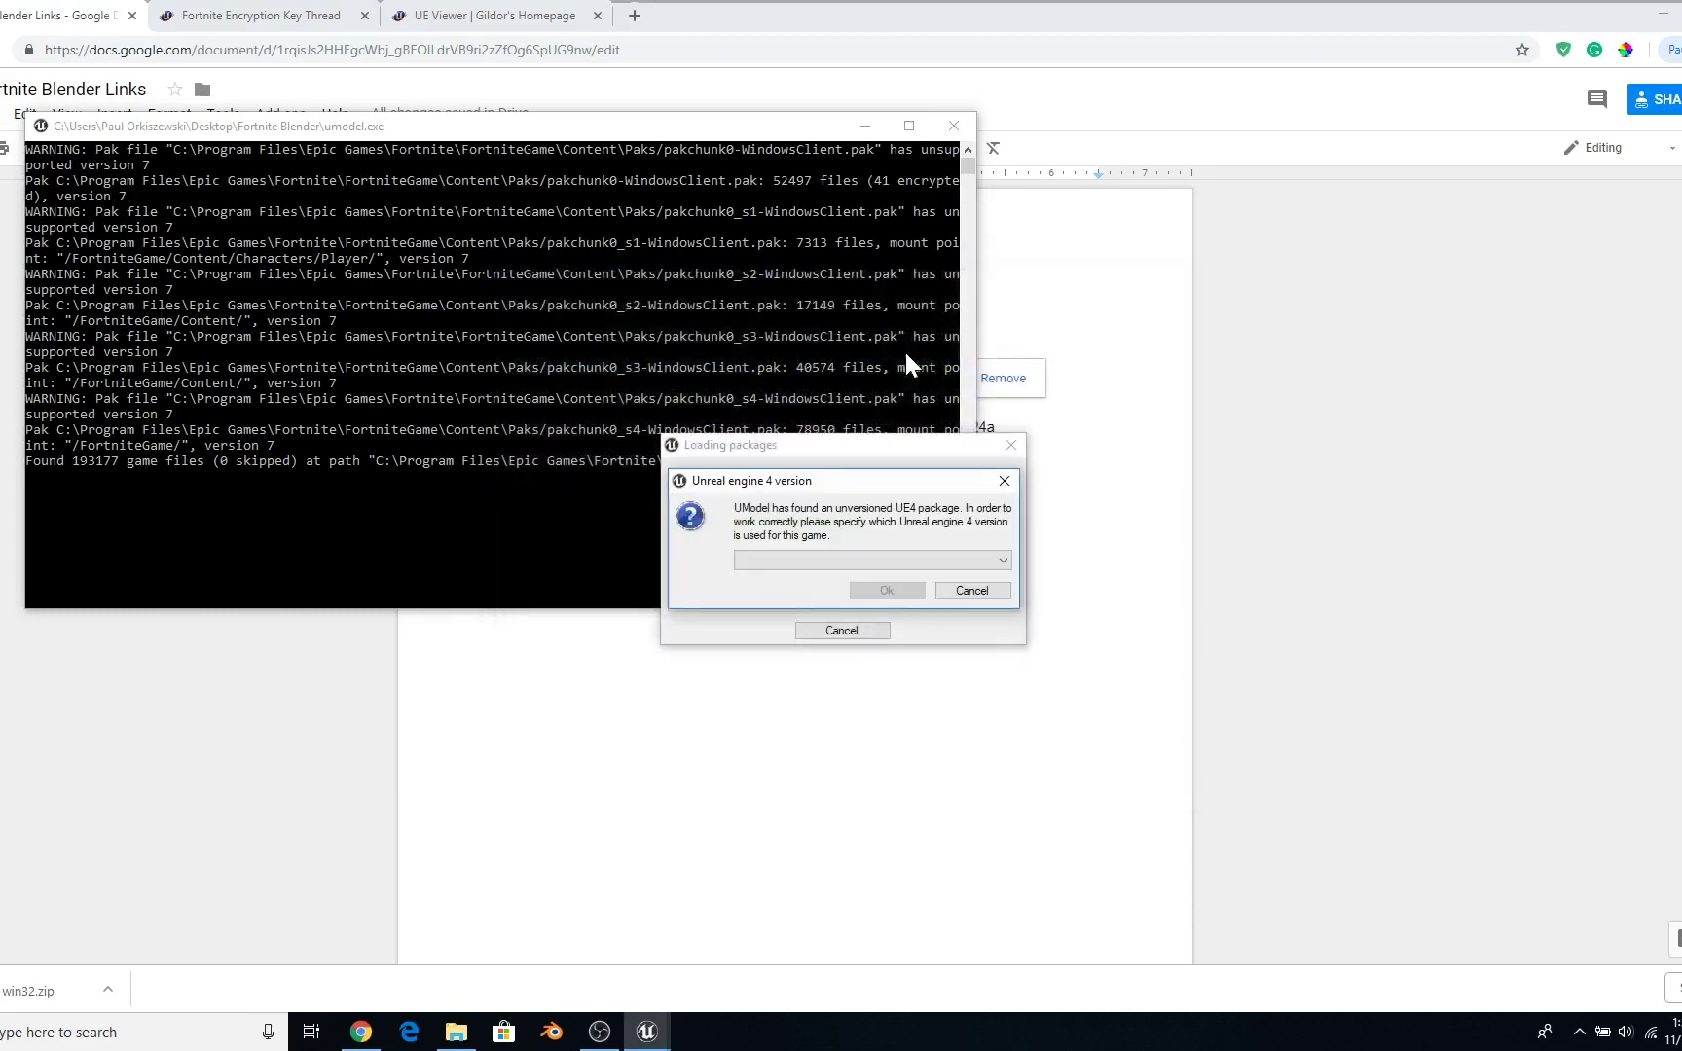
click(872, 559)
click(818, 669)
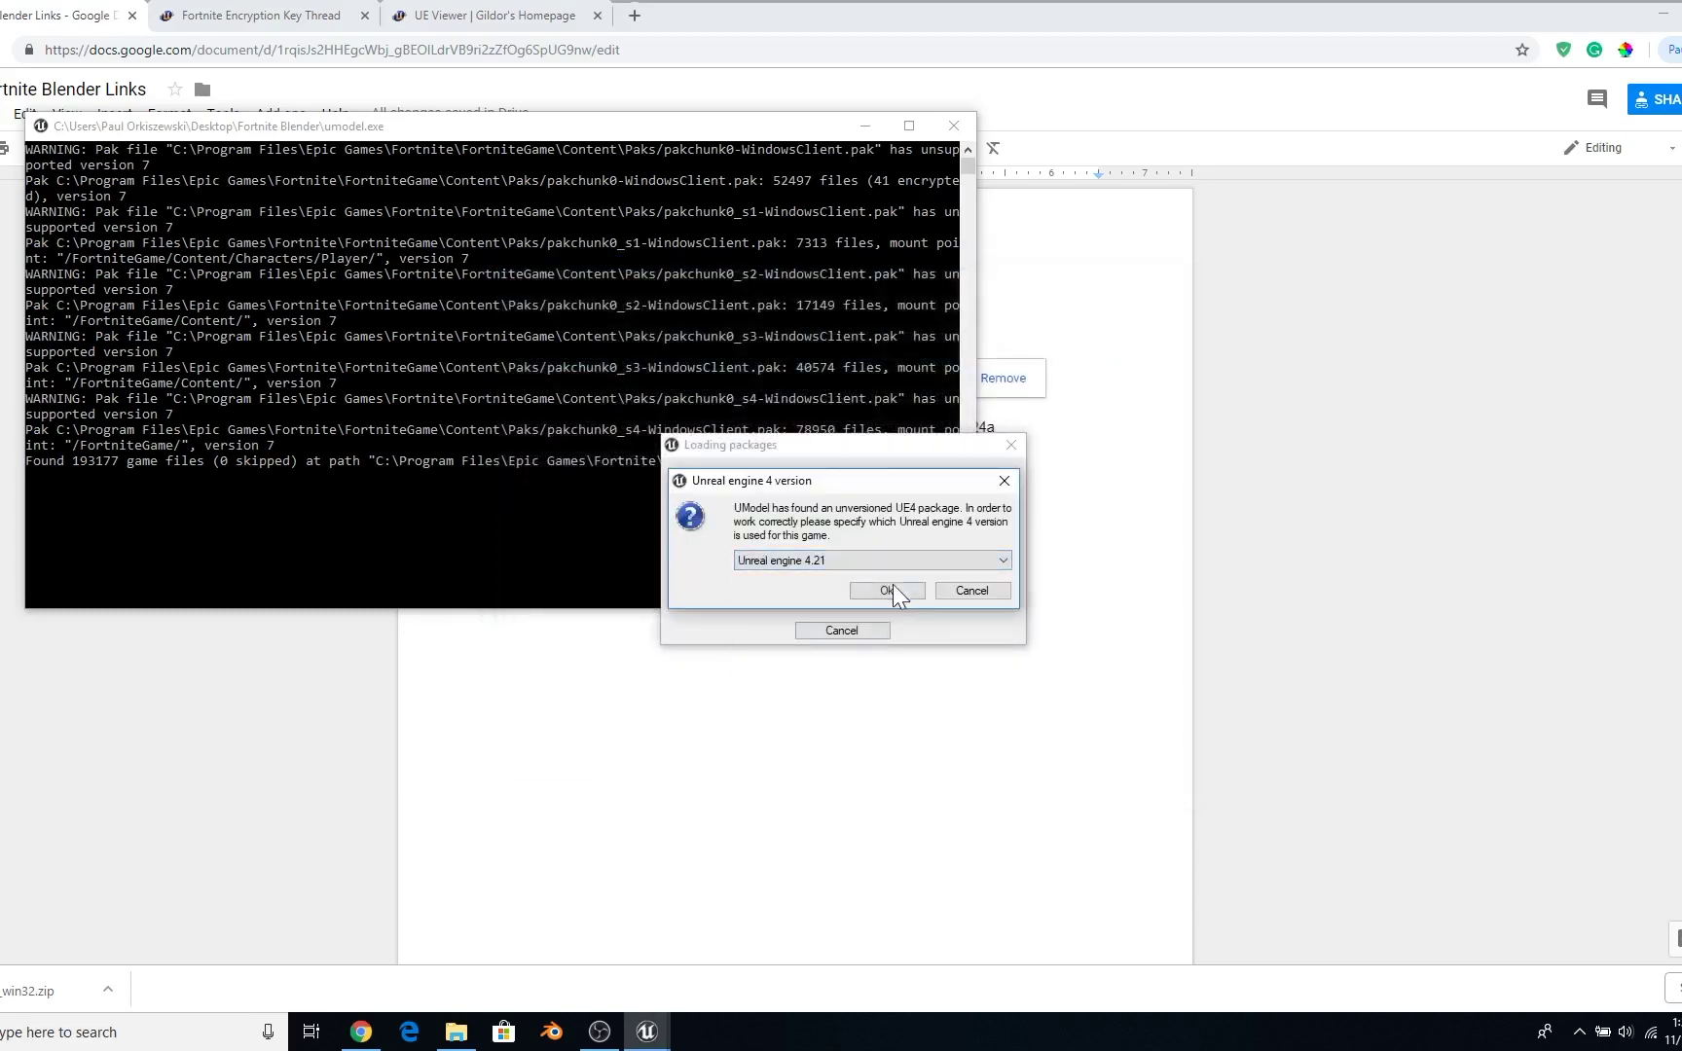
click(886, 589)
Export the displayed Moisty Merman body mesh as the current object
drag(740, 390, 701, 423)
click(681, 244)
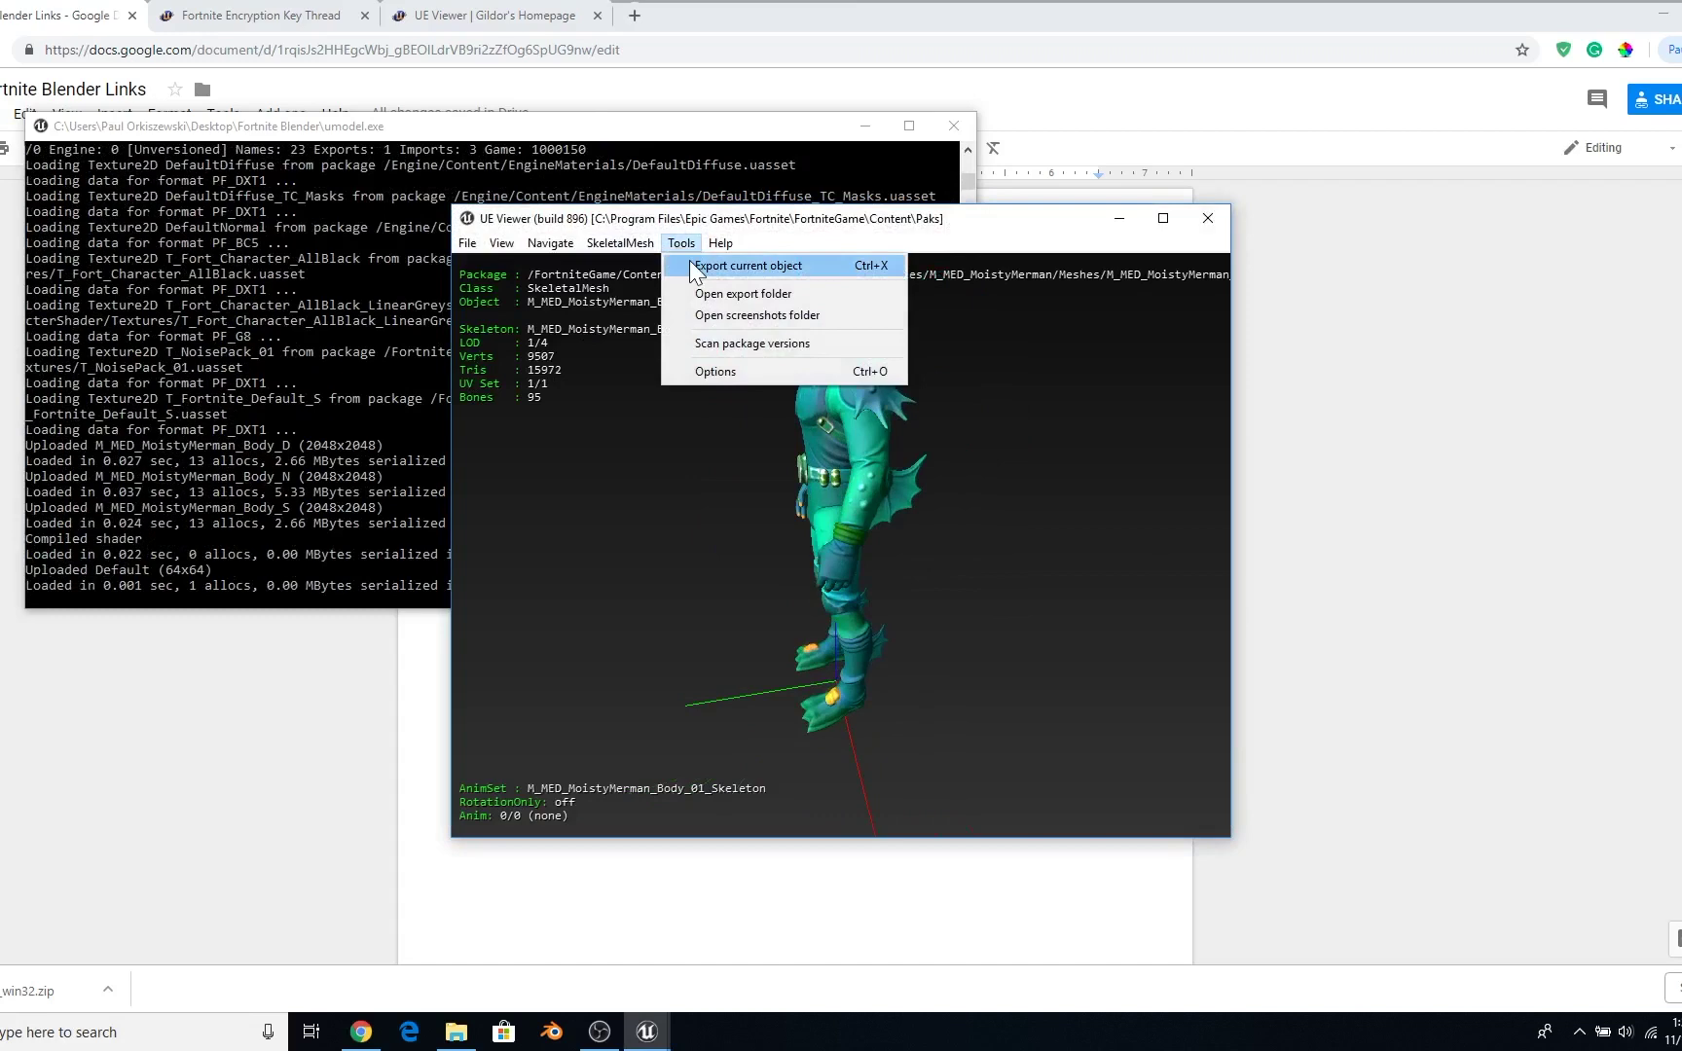
click(689, 263)
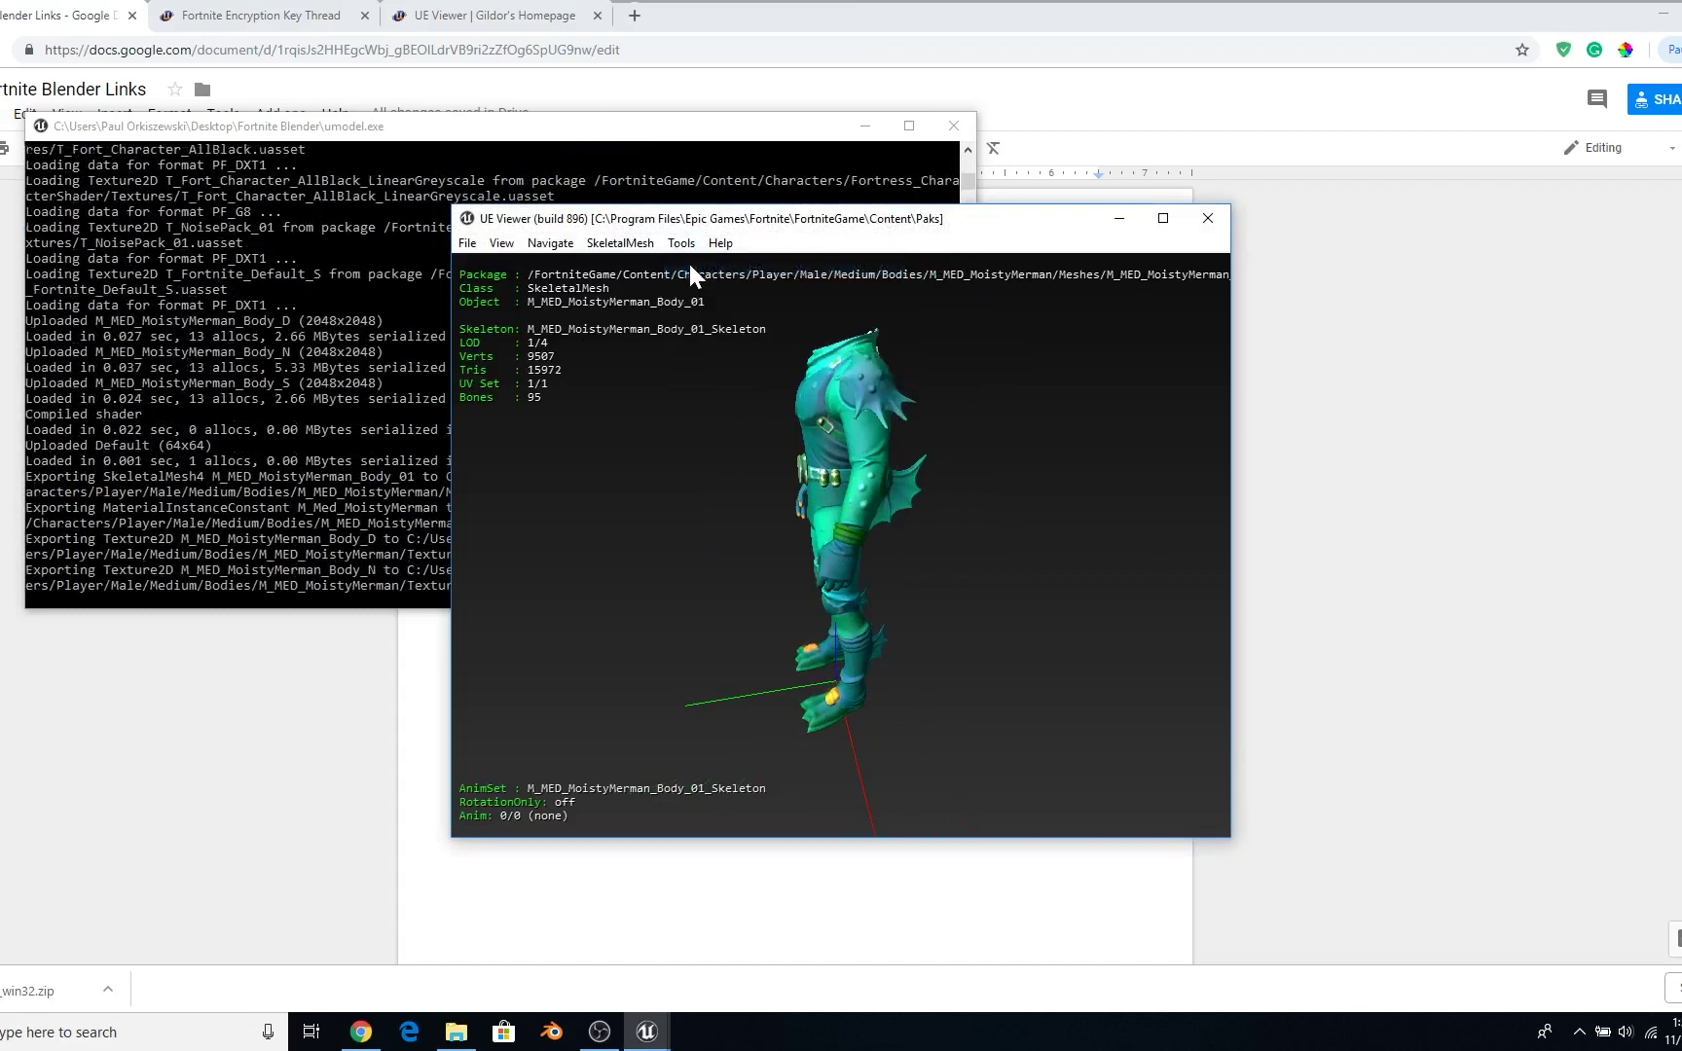
Open the M_MED_MoistyMerman_Head_01 mesh package from the filtered package list
click(469, 244)
click(481, 265)
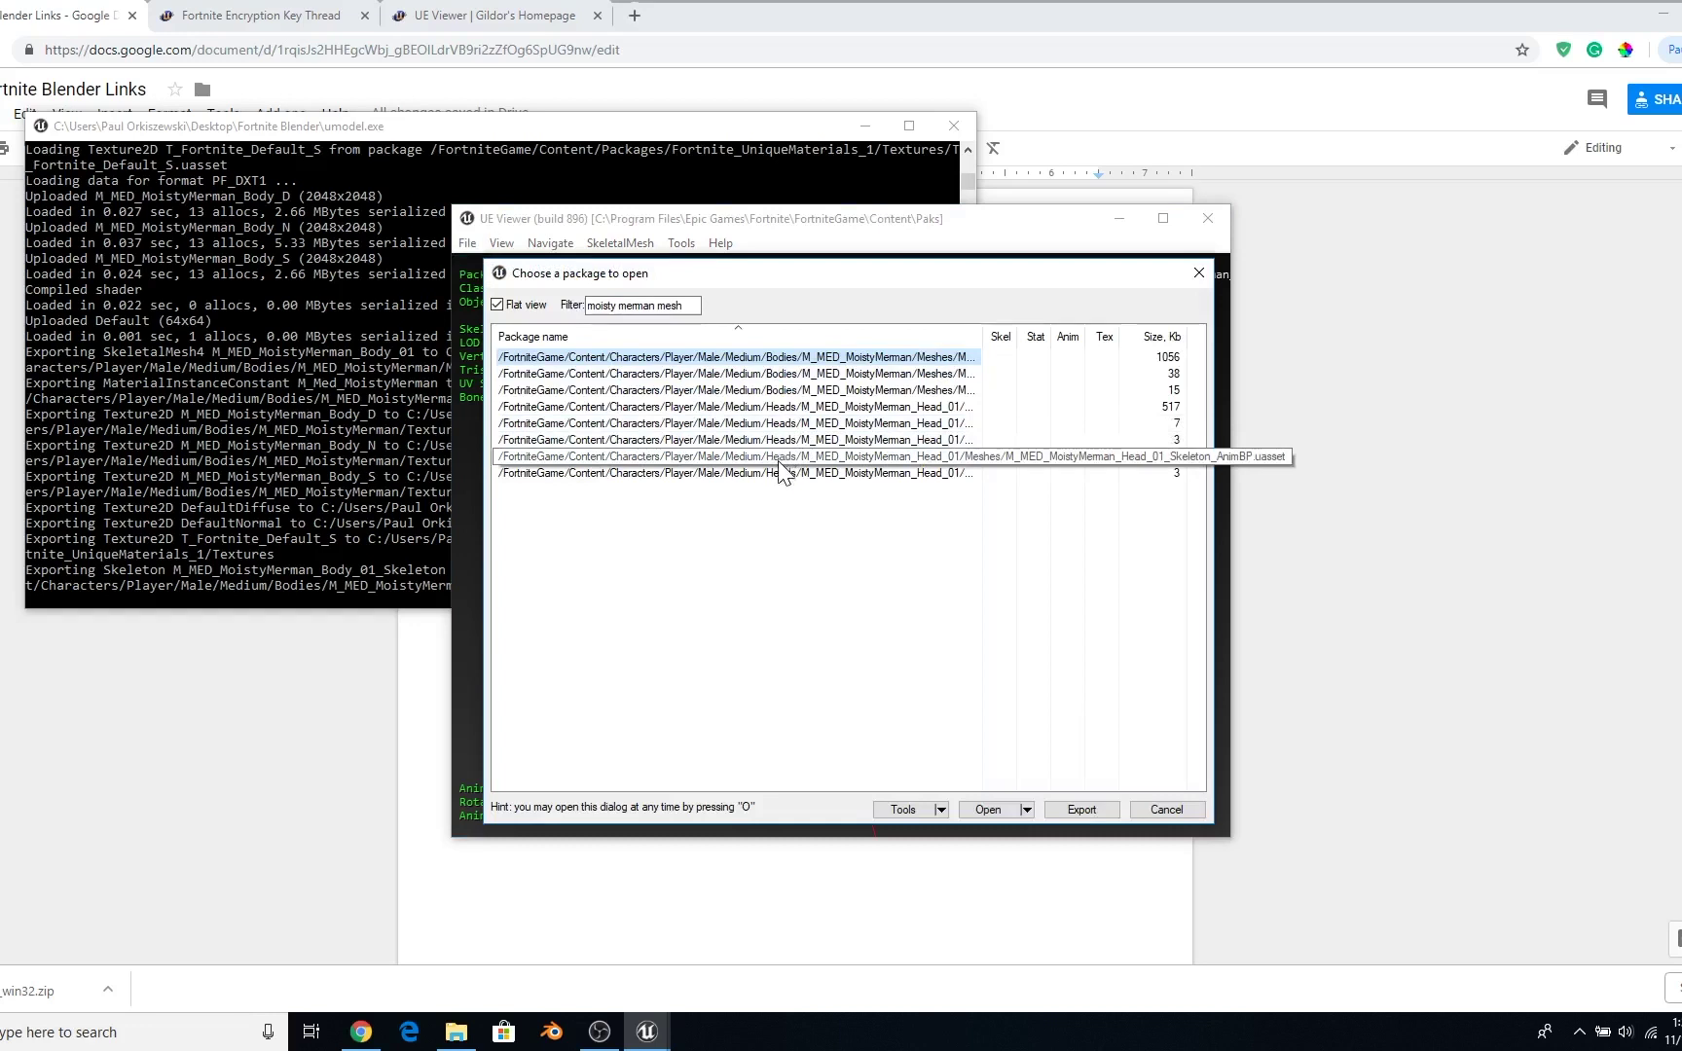
click(797, 406)
double_click(797, 407)
mouse_move(798, 407)
mouse_down()
mouse_move(1032, 418)
mouse_move(787, 397)
mouse_up()
Export the displayed Moisty Merman head mesh as the current object
click(620, 242)
mouse_move(721, 244)
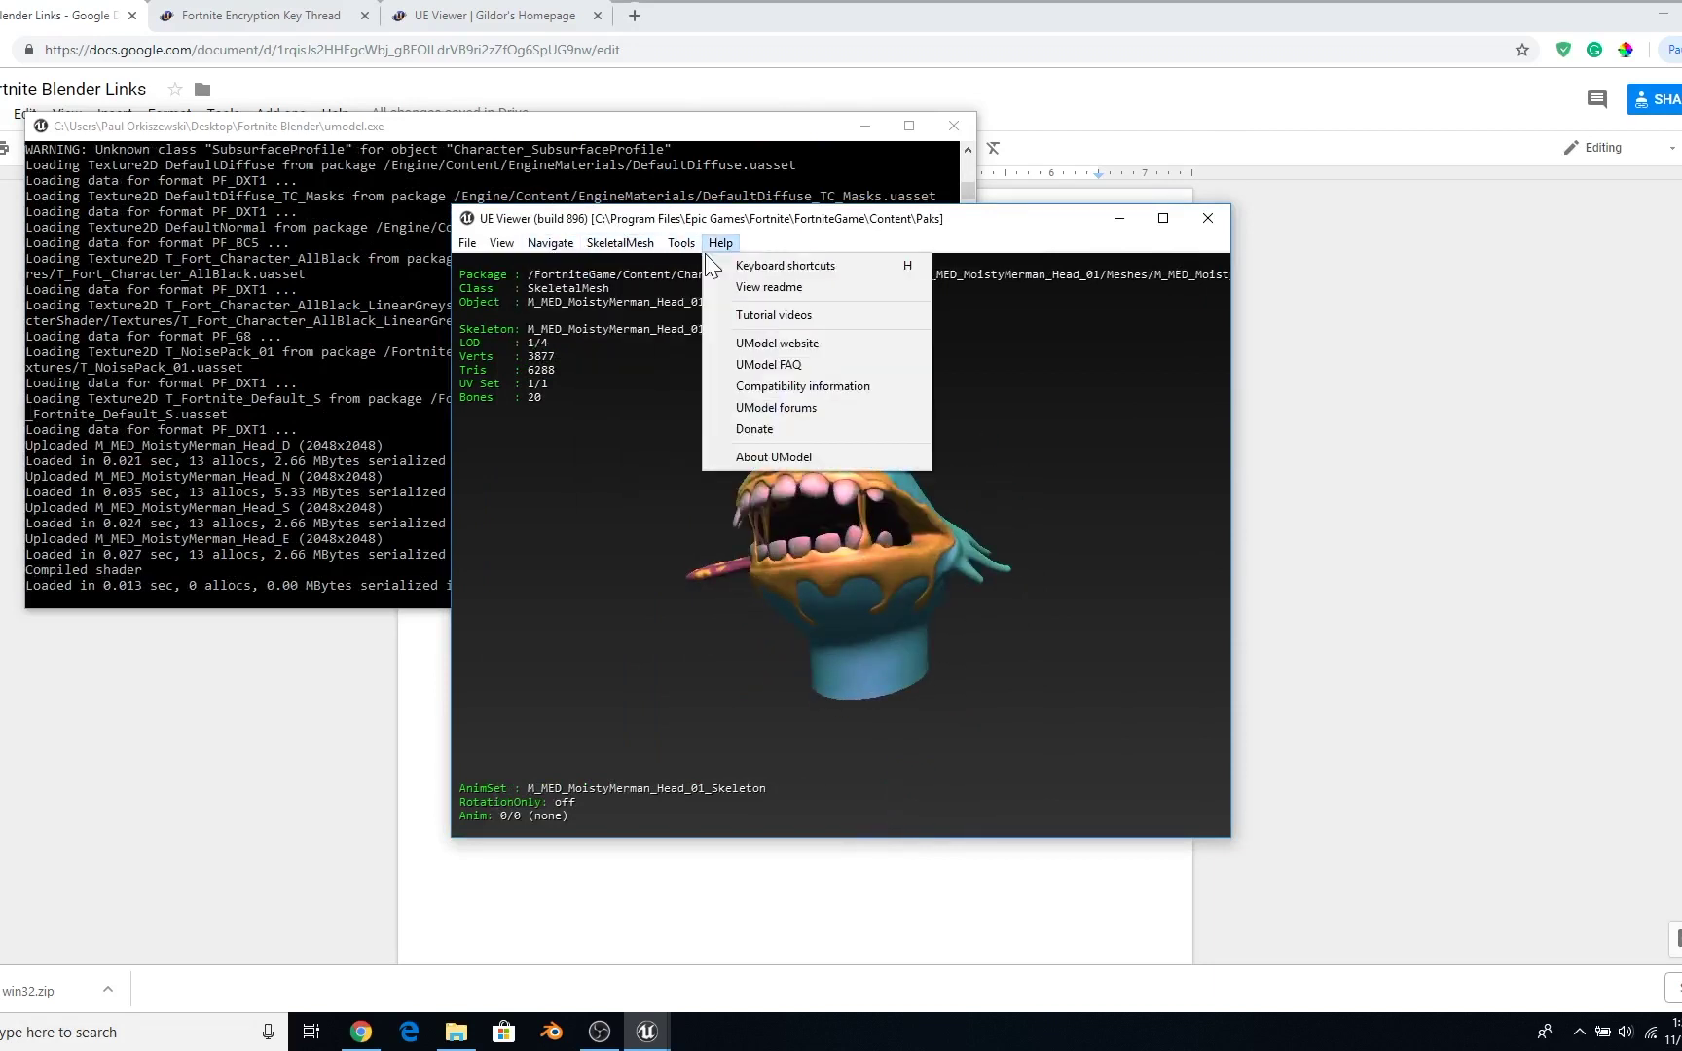
click(687, 266)
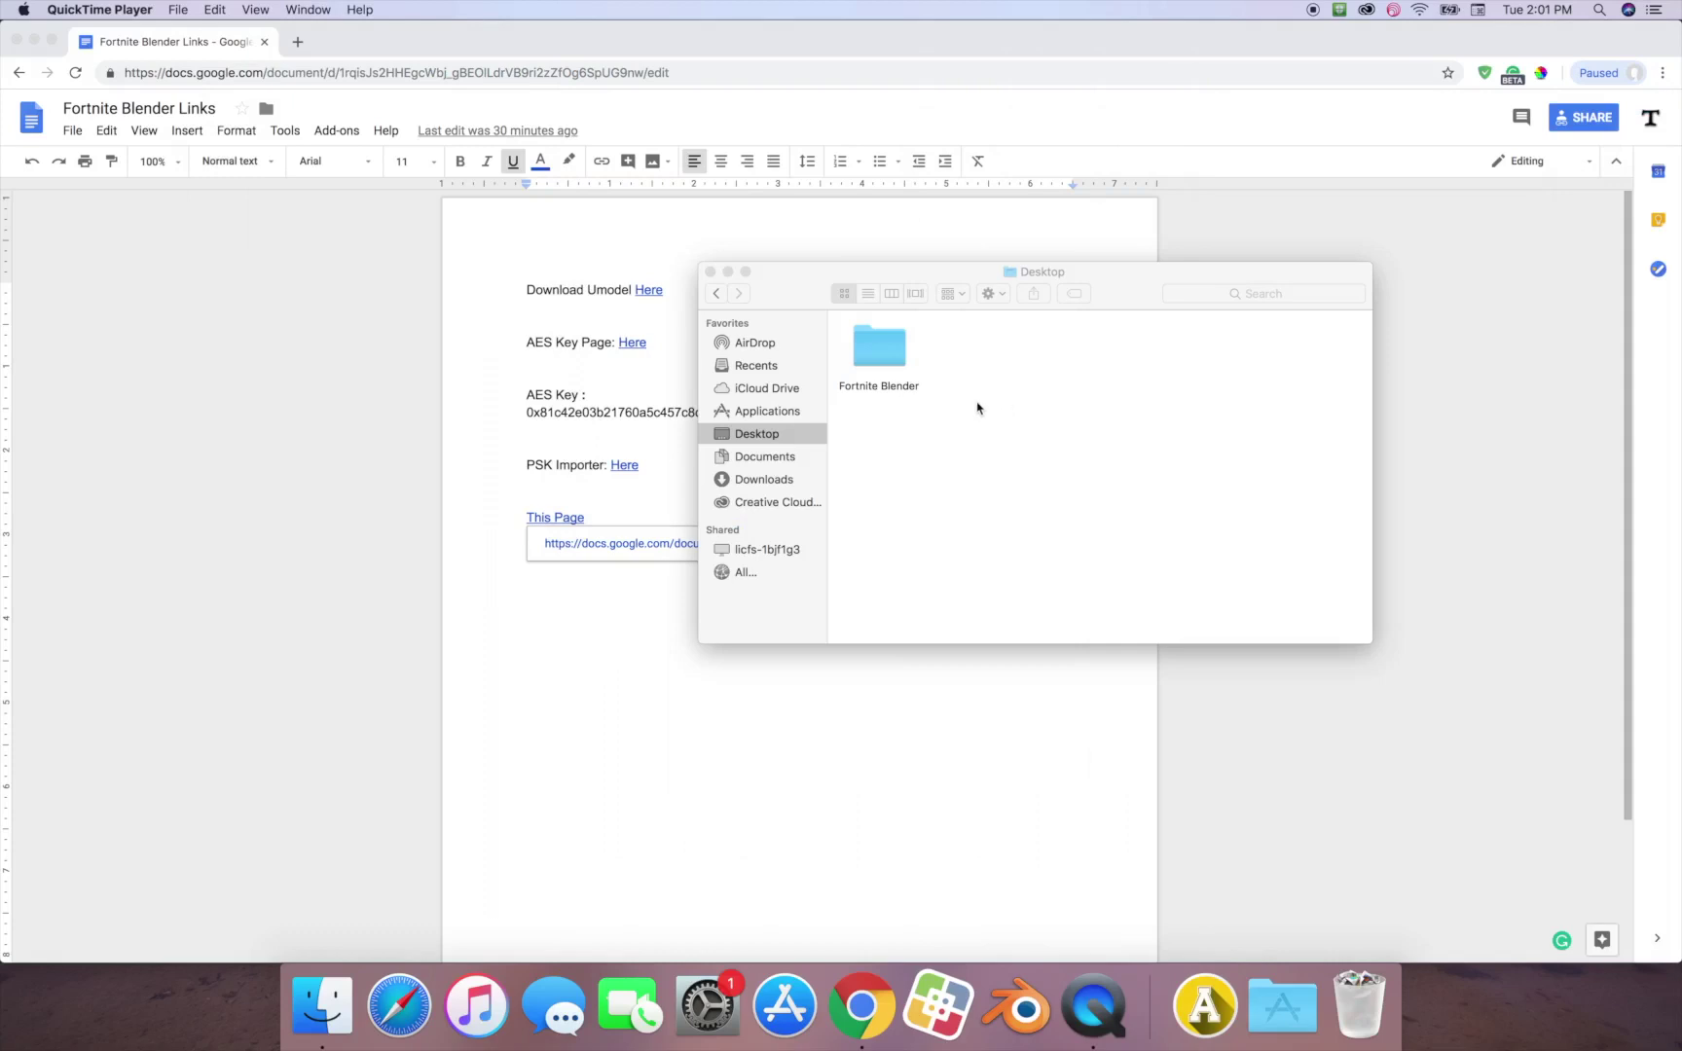
Switch to Finder, examine the UmodelExport folder inside Fortnite Blender, and return to the Desktop folder
double_click(895, 386)
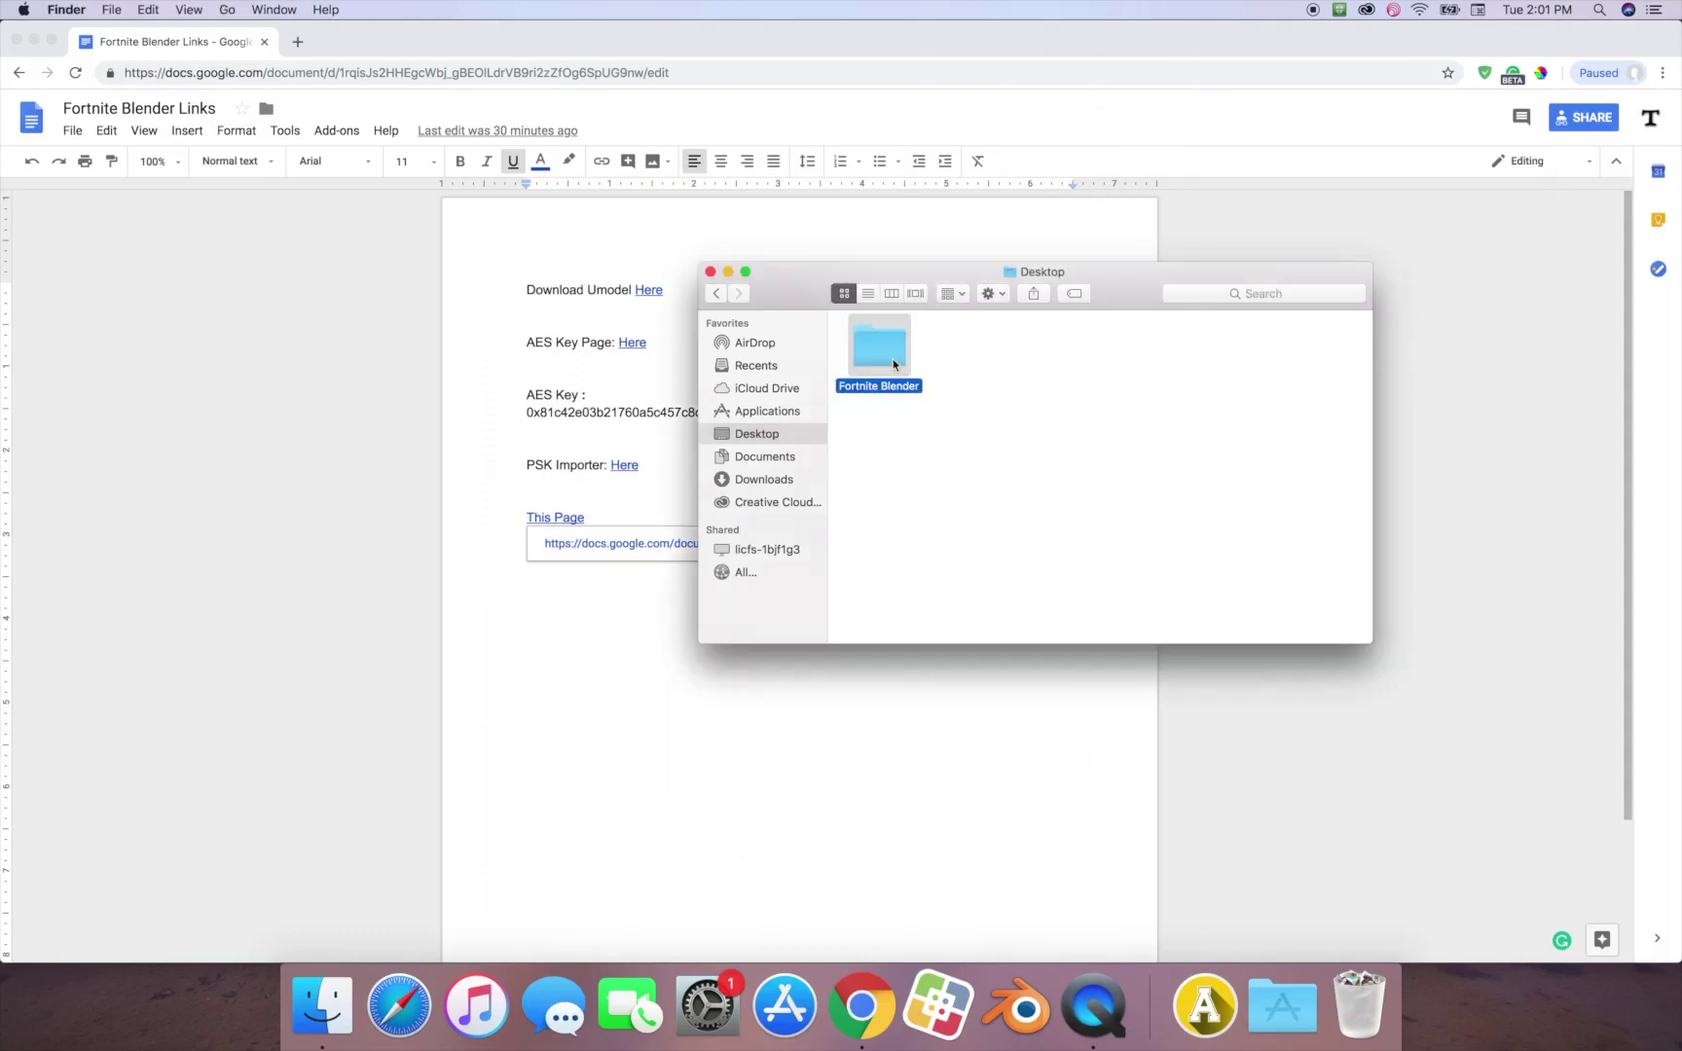
click(1167, 366)
double_click(1167, 365)
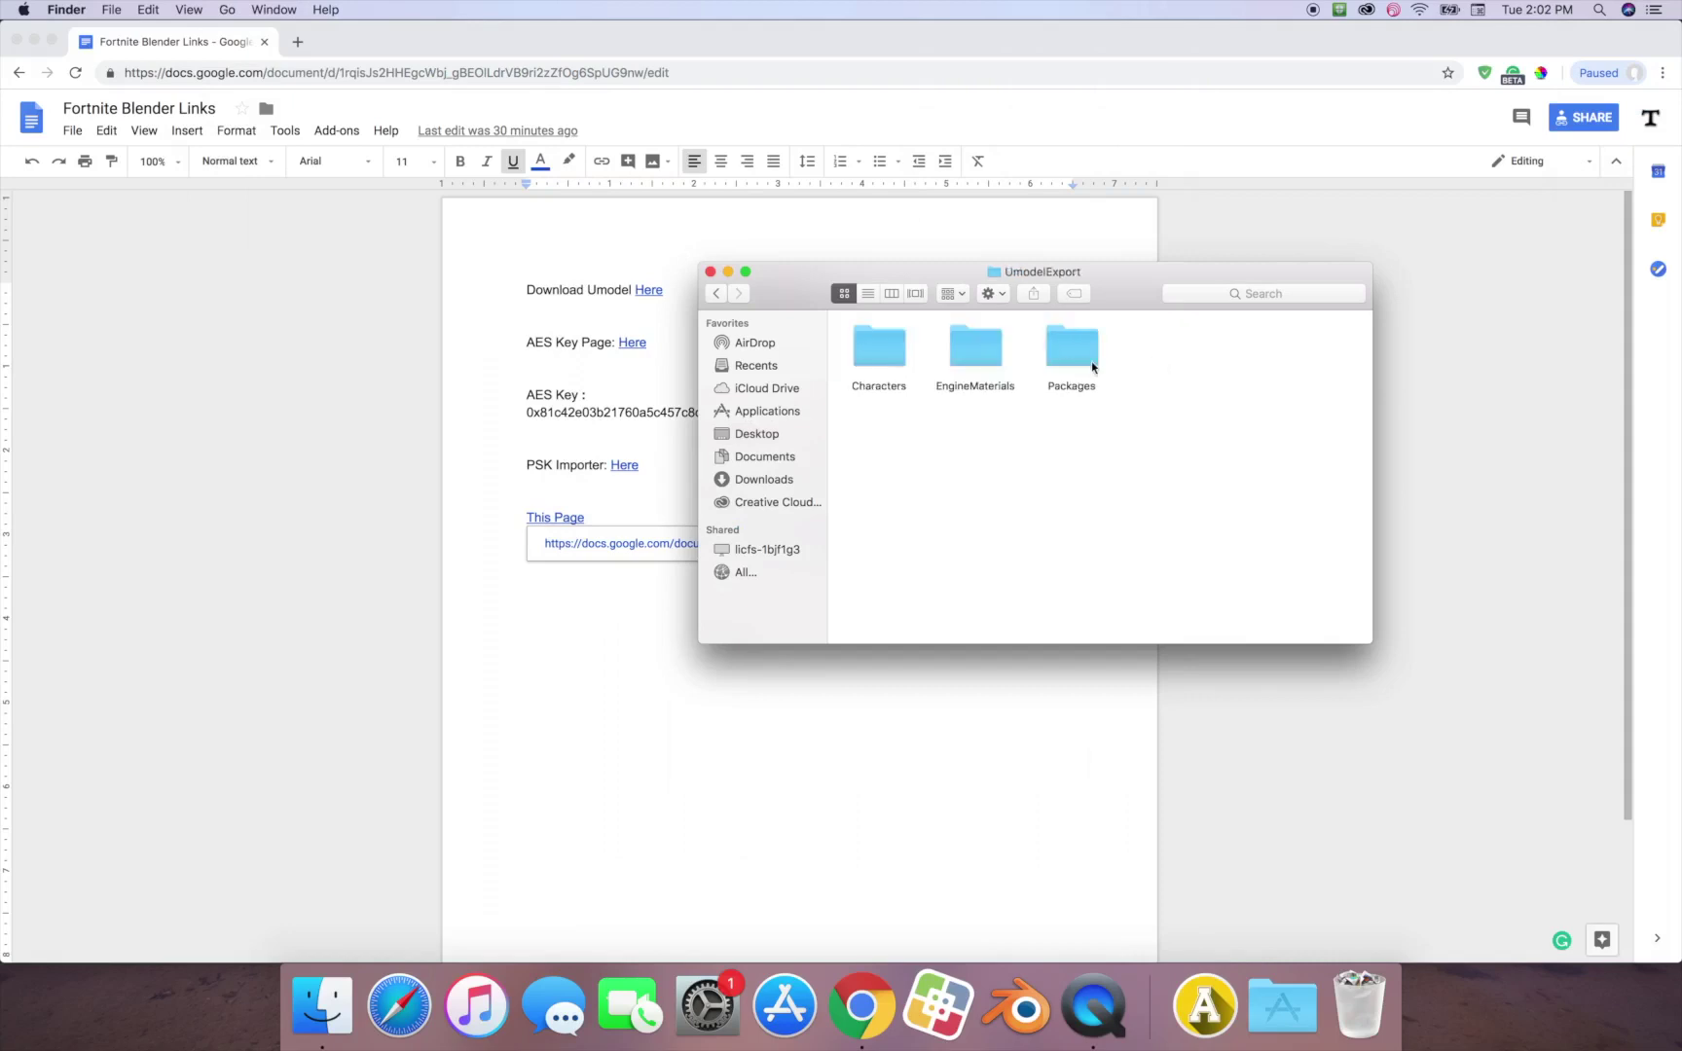
click(717, 294)
click(718, 294)
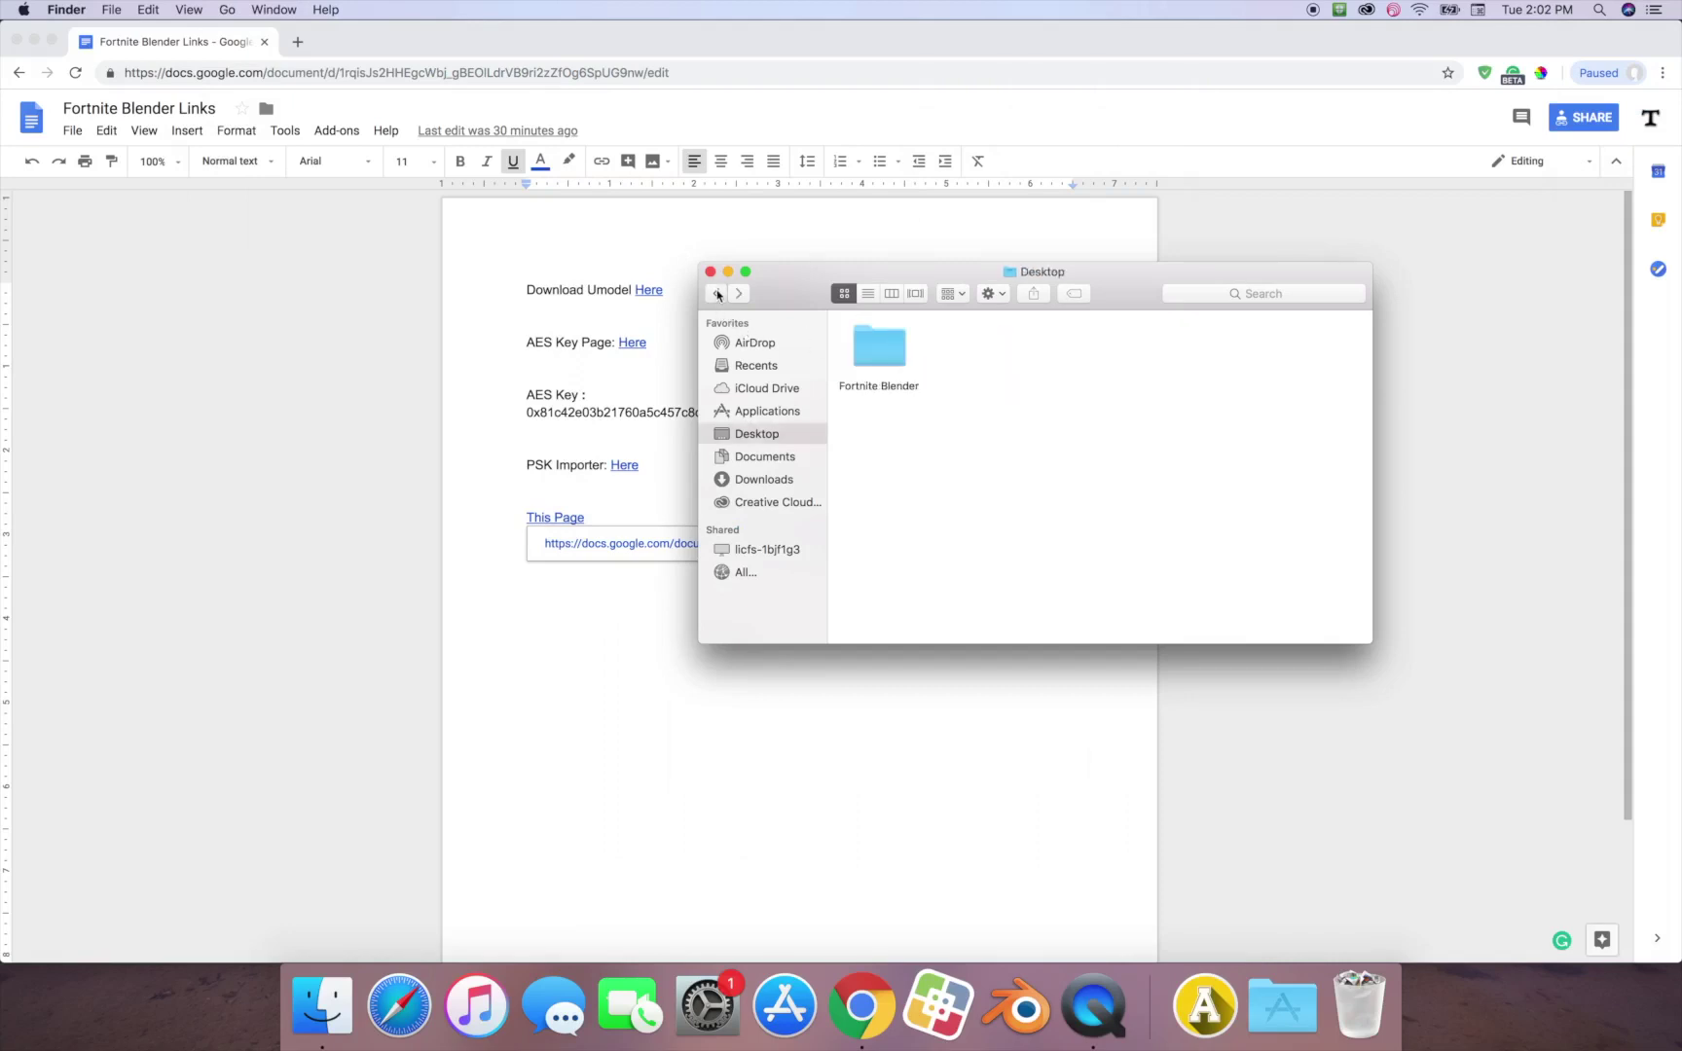
Return to the links document and follow the PSK Importer link to the script's Google Drive page
click(393, 402)
click(631, 467)
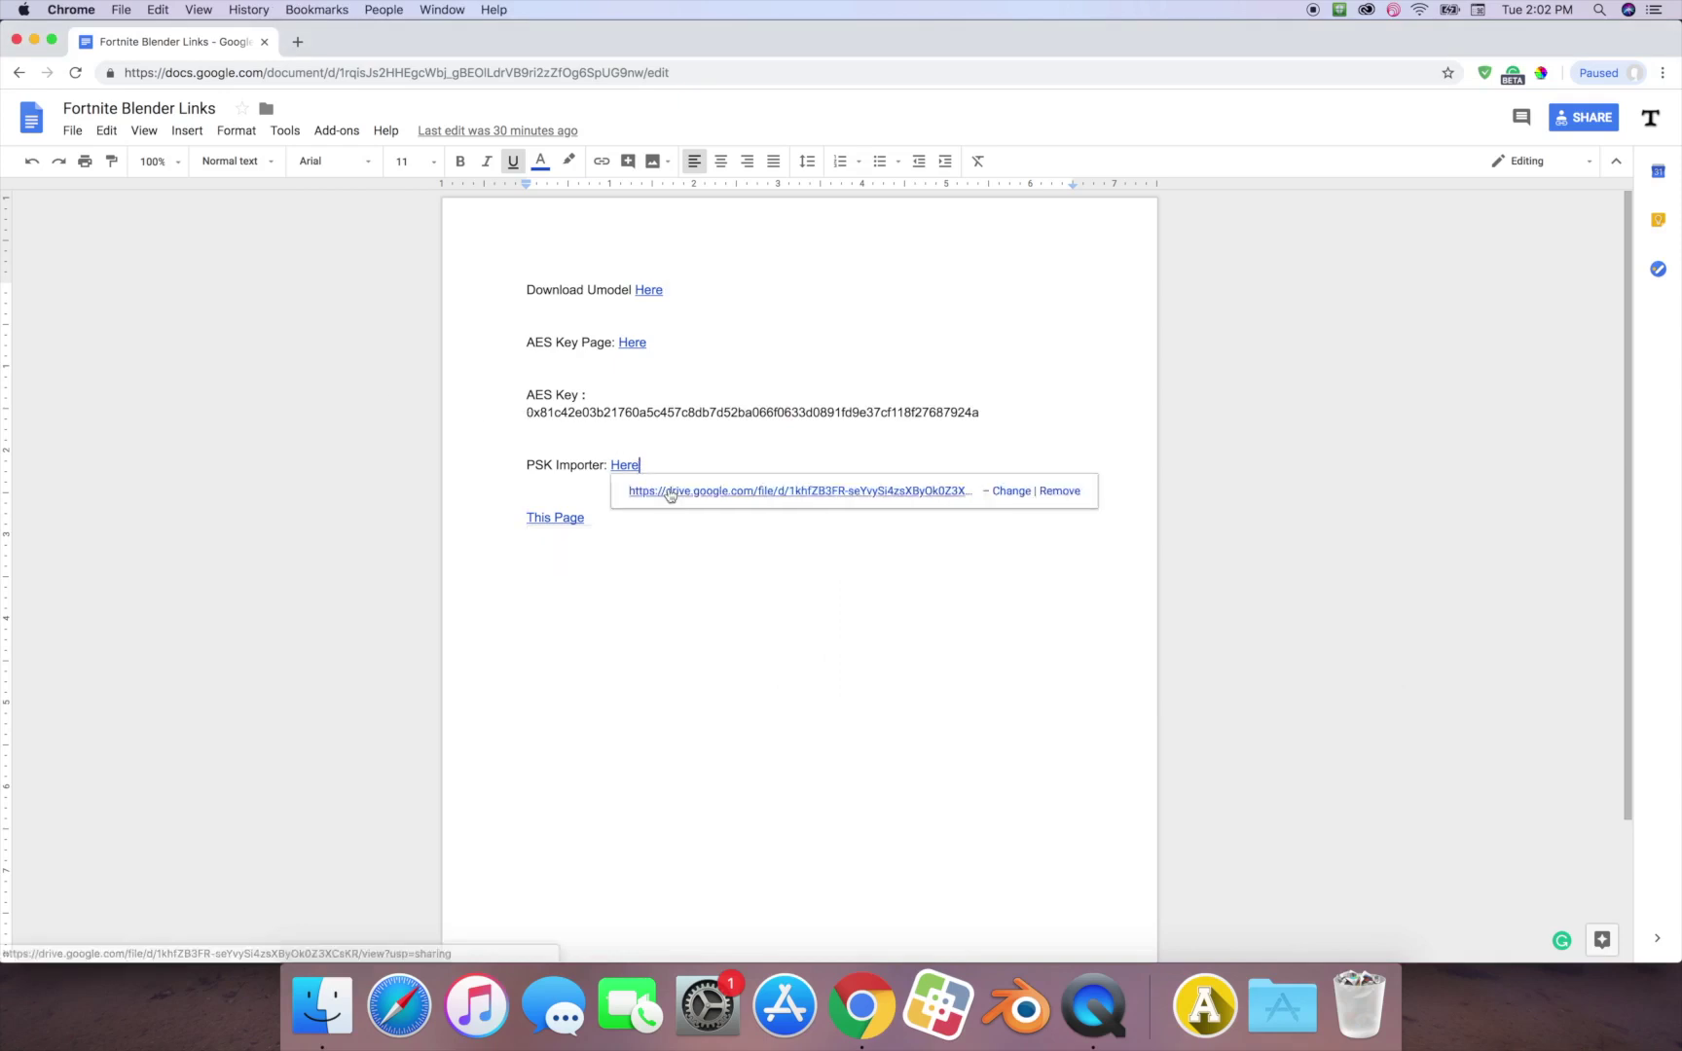
click(670, 491)
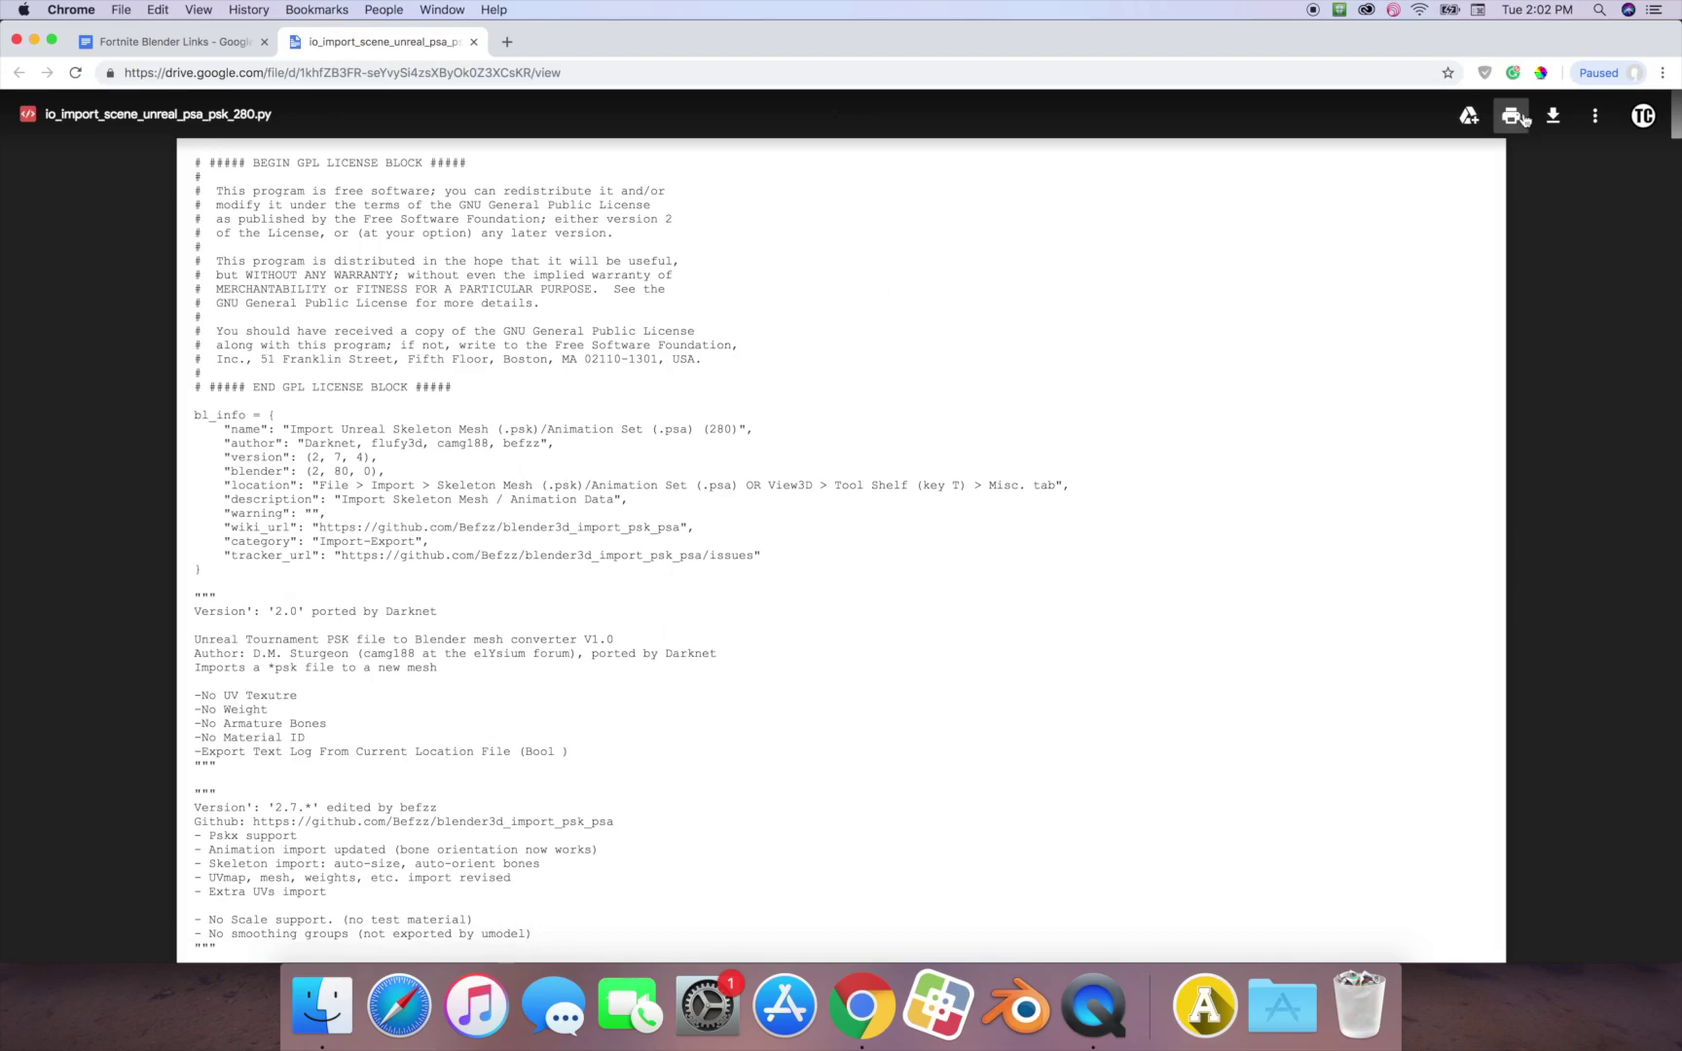
right_click(1550, 116)
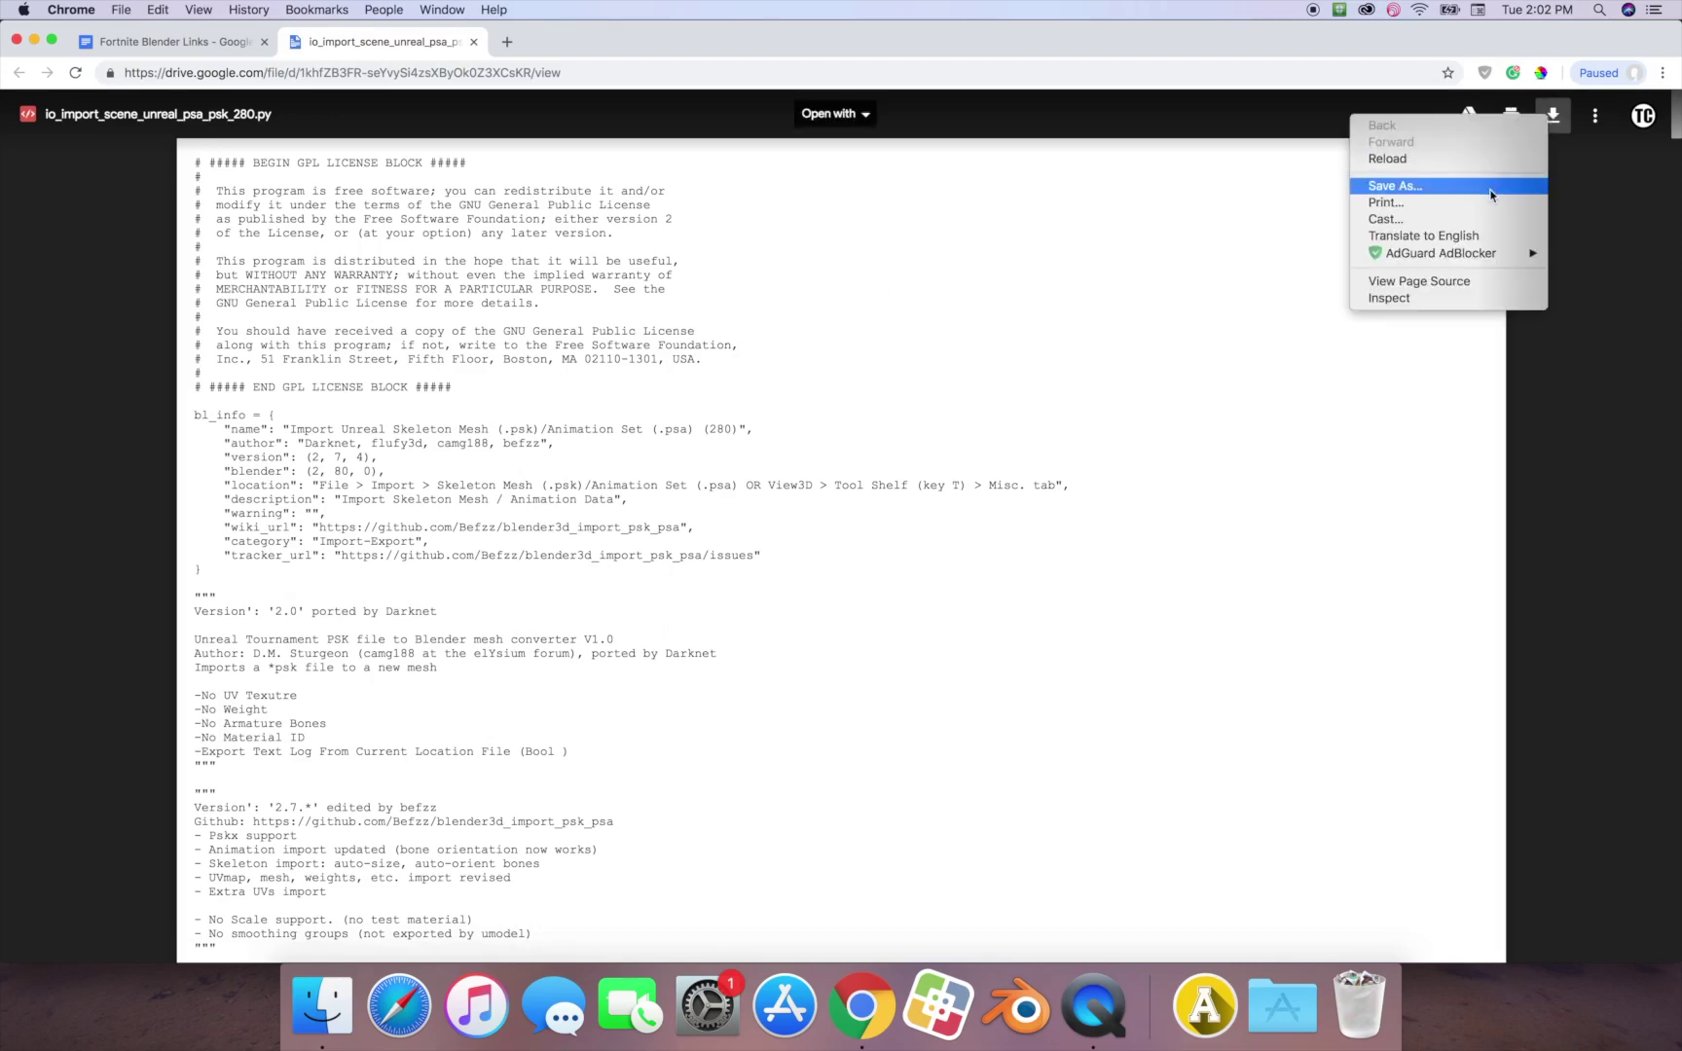
click(220, 188)
drag(196, 162, 794, 935)
scroll(793, 935, down, 20)
scroll(1127, 402, down, 15)
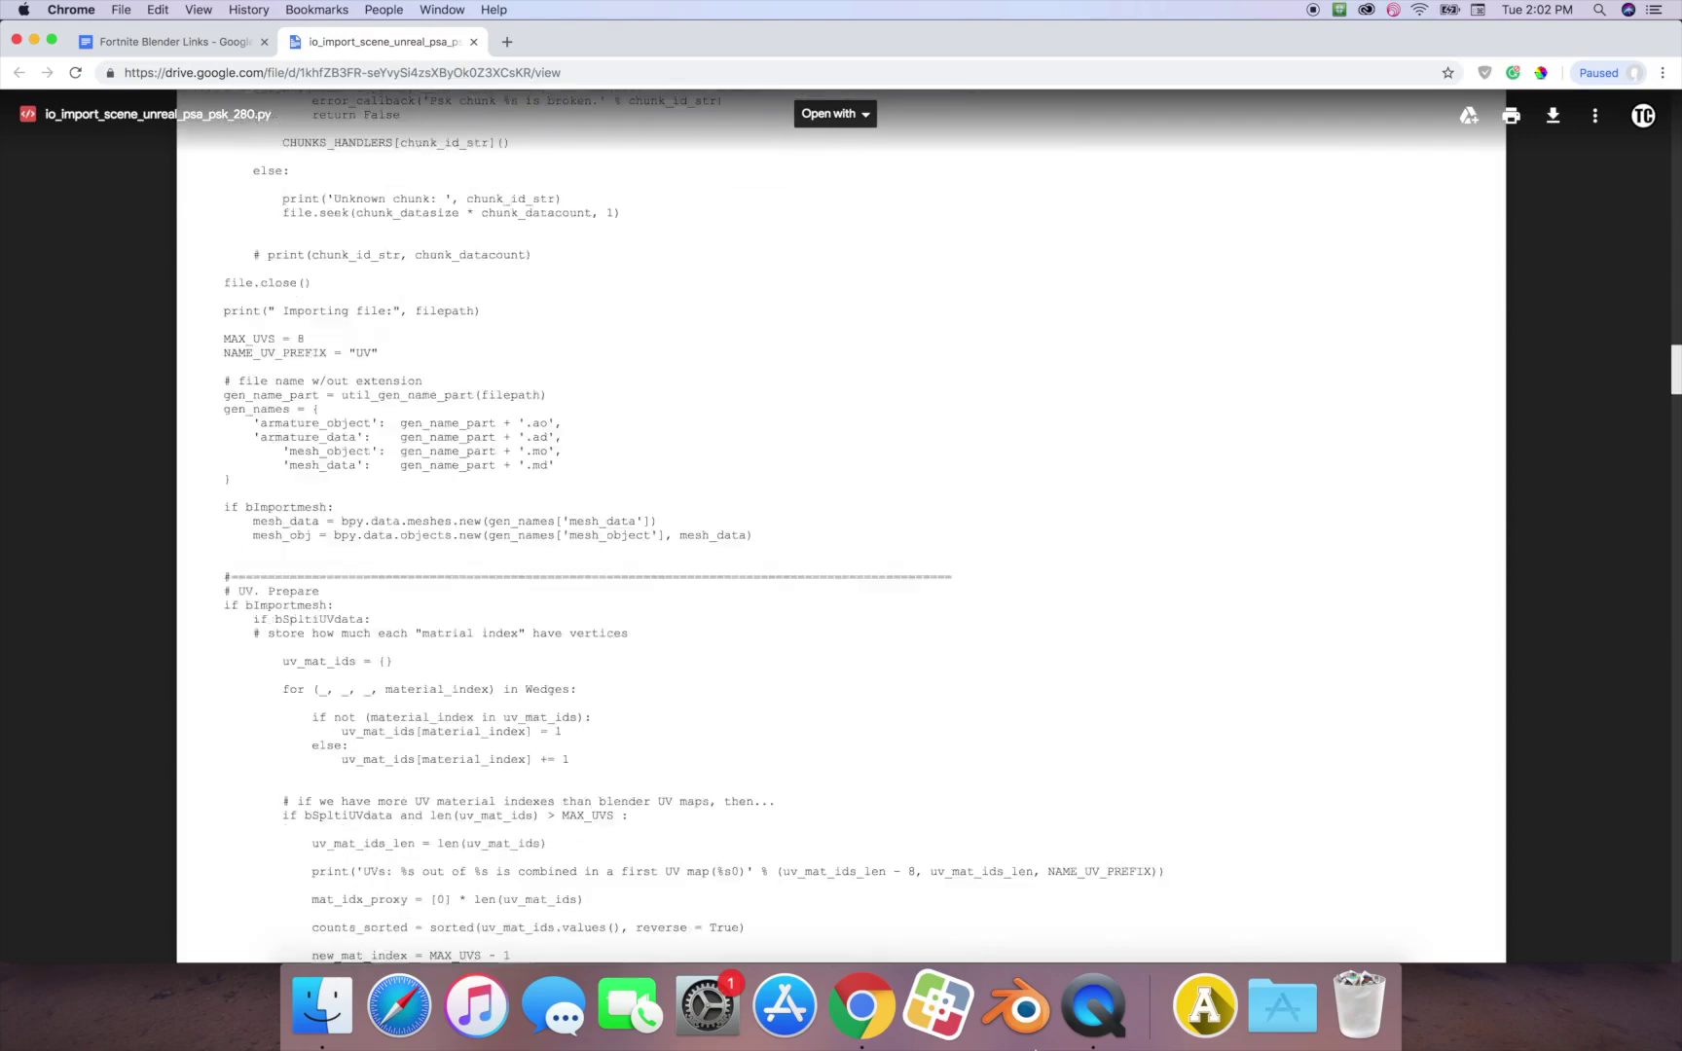
click(1126, 402)
Download io_import_scene_unreal_psa_psk_280.py from Google Drive and show the downloaded file in Finder
click(1552, 112)
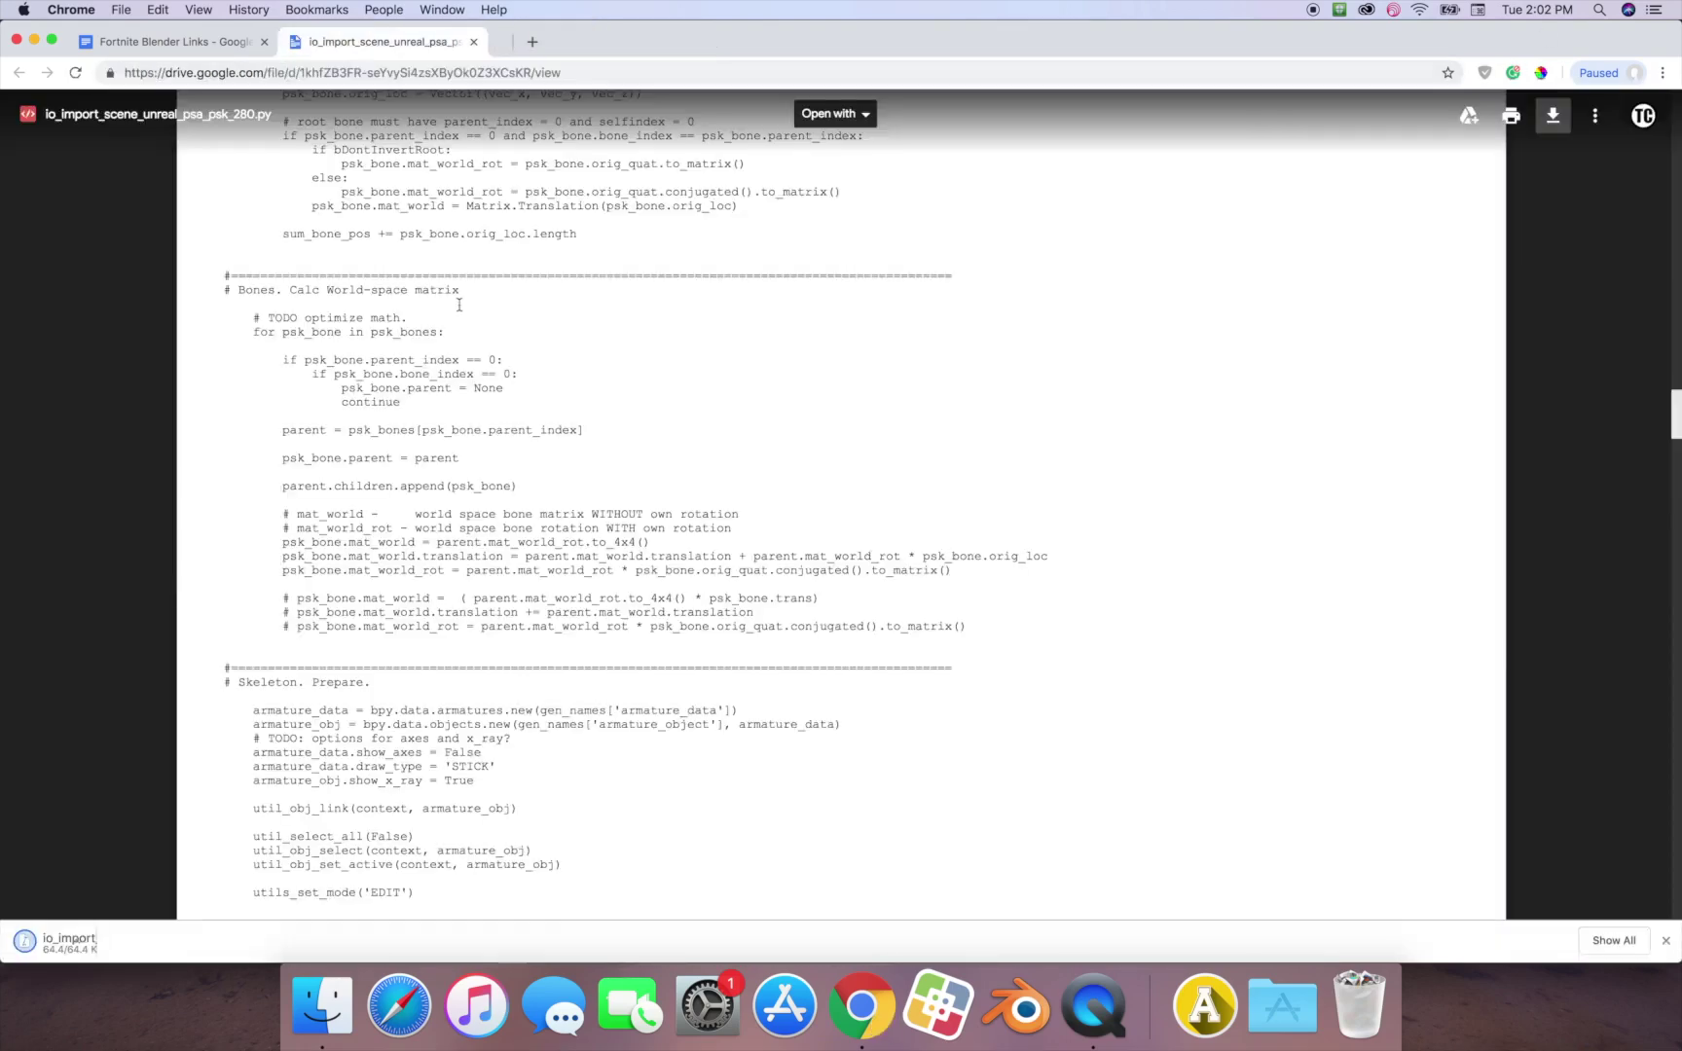
click(131, 956)
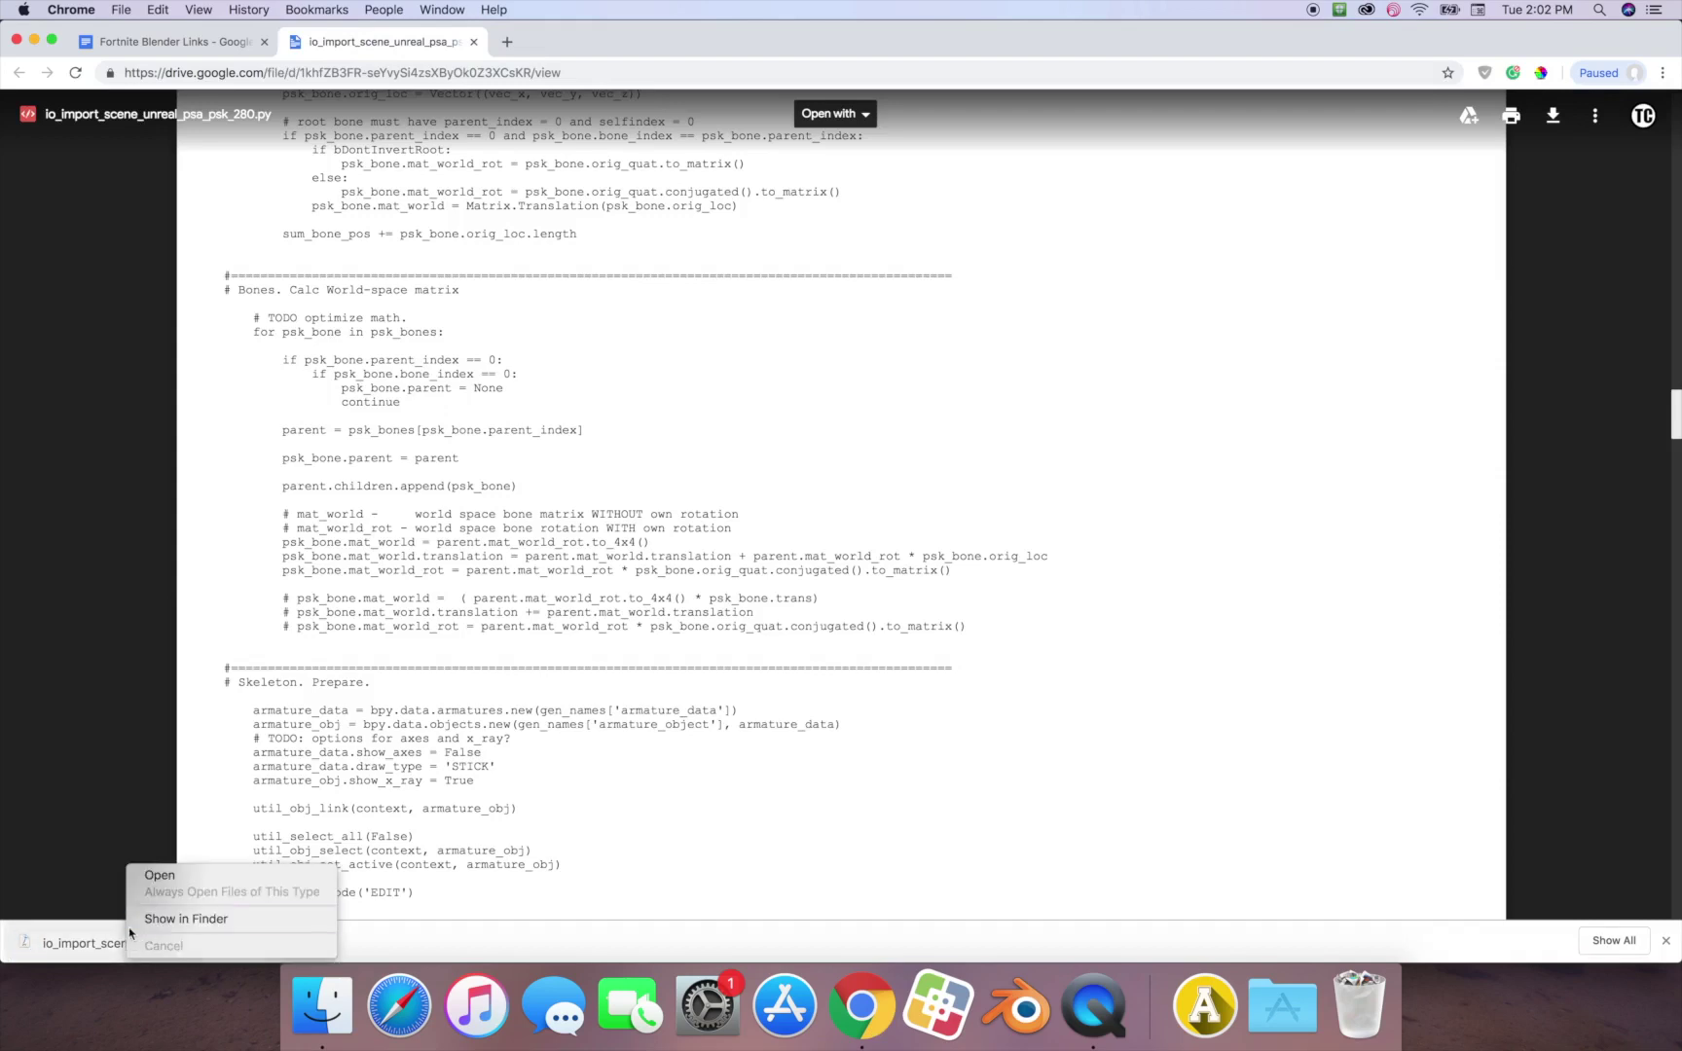
click(160, 919)
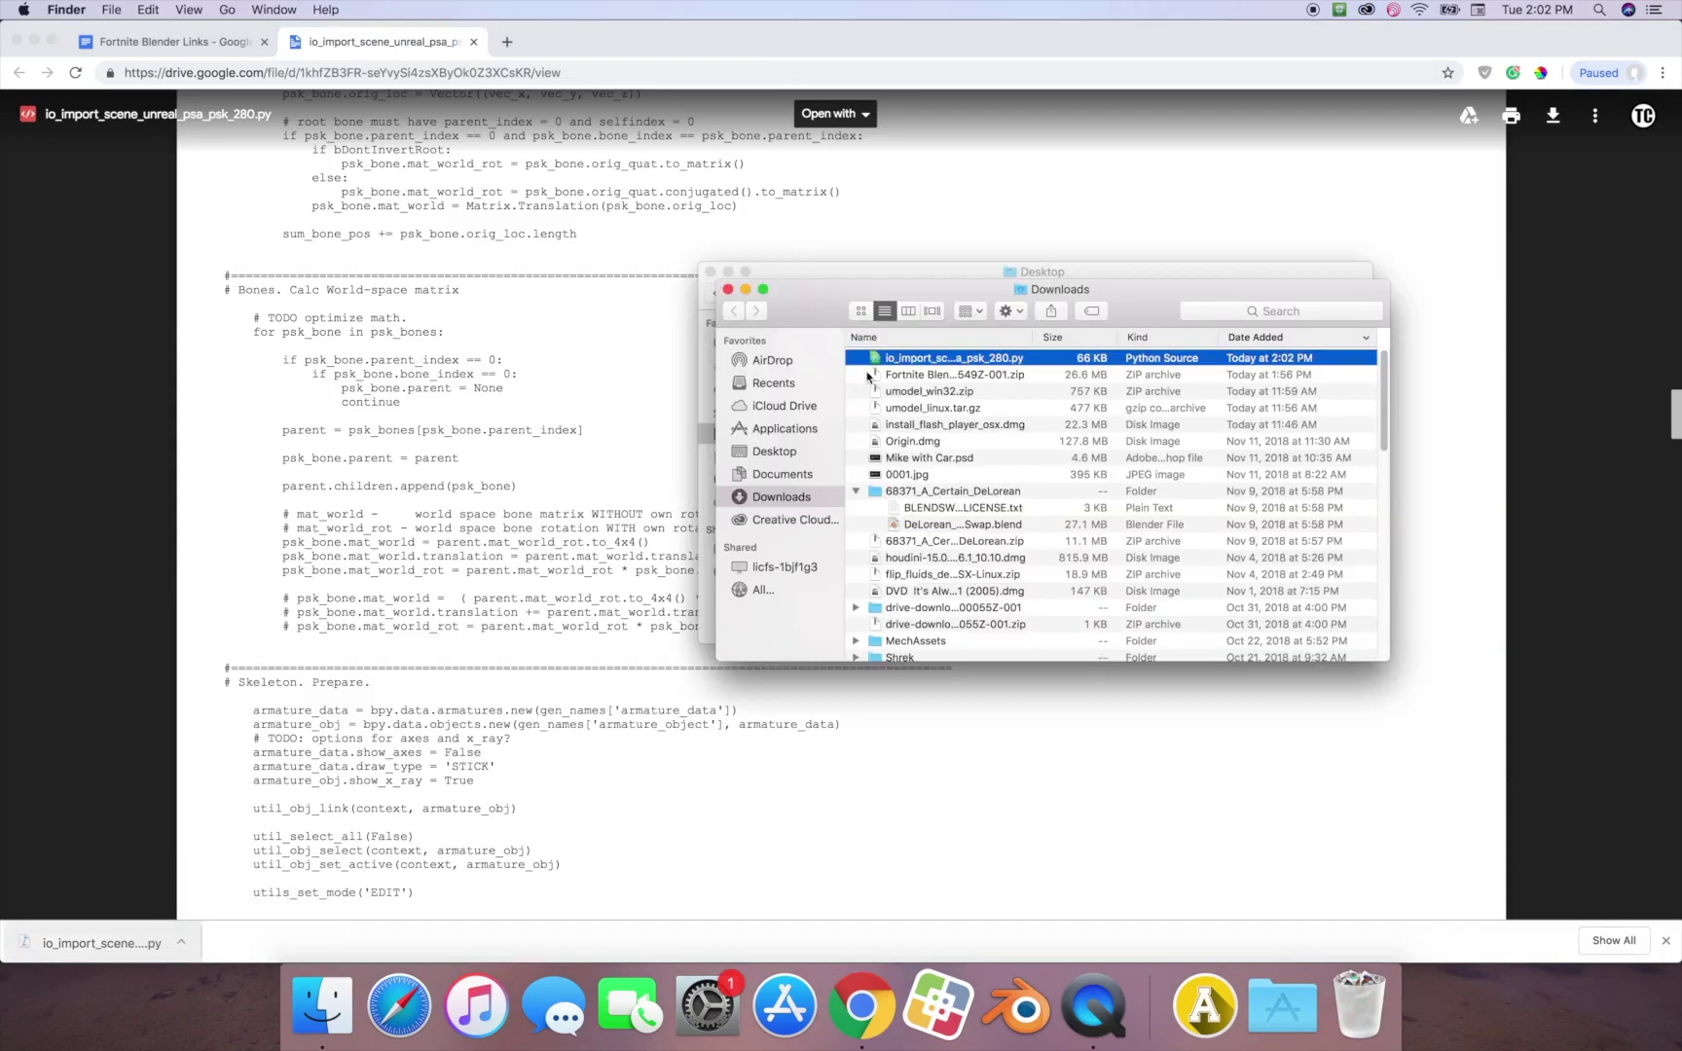
Move the downloaded importer script into the Fortnite Blender folder on the Desktop and close the spare Finder window
drag(892, 366, 792, 454)
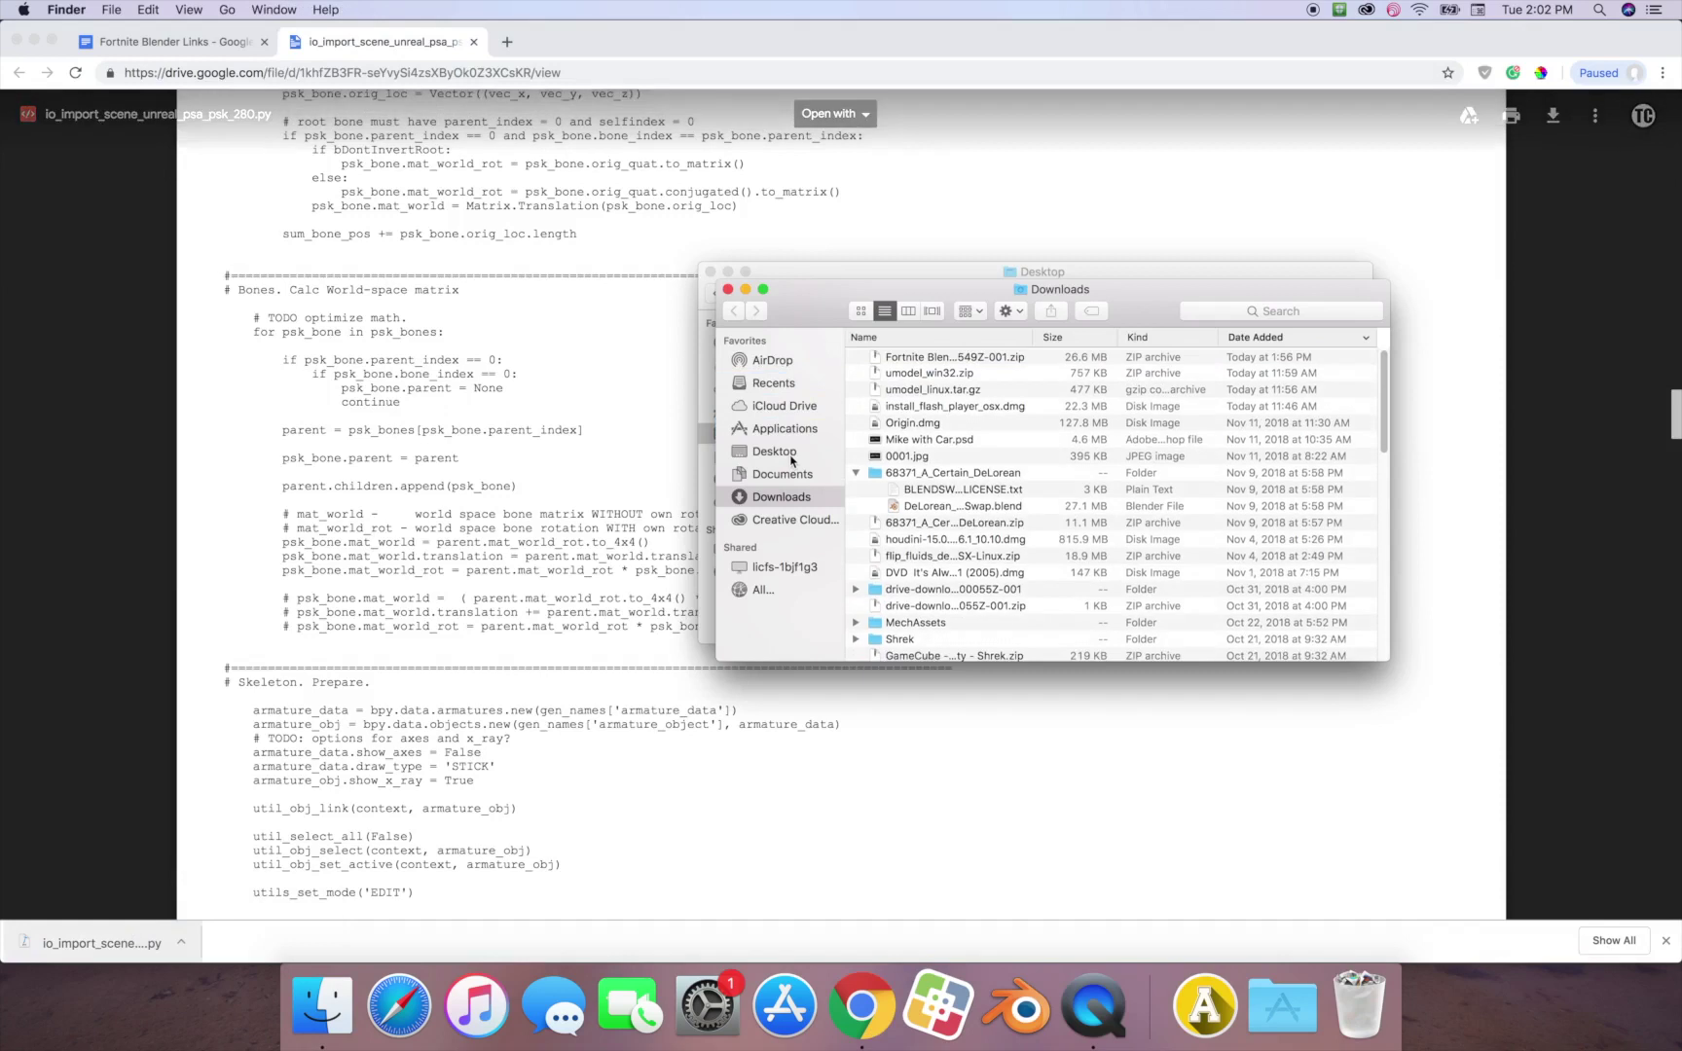
click(792, 457)
drag(991, 368, 911, 386)
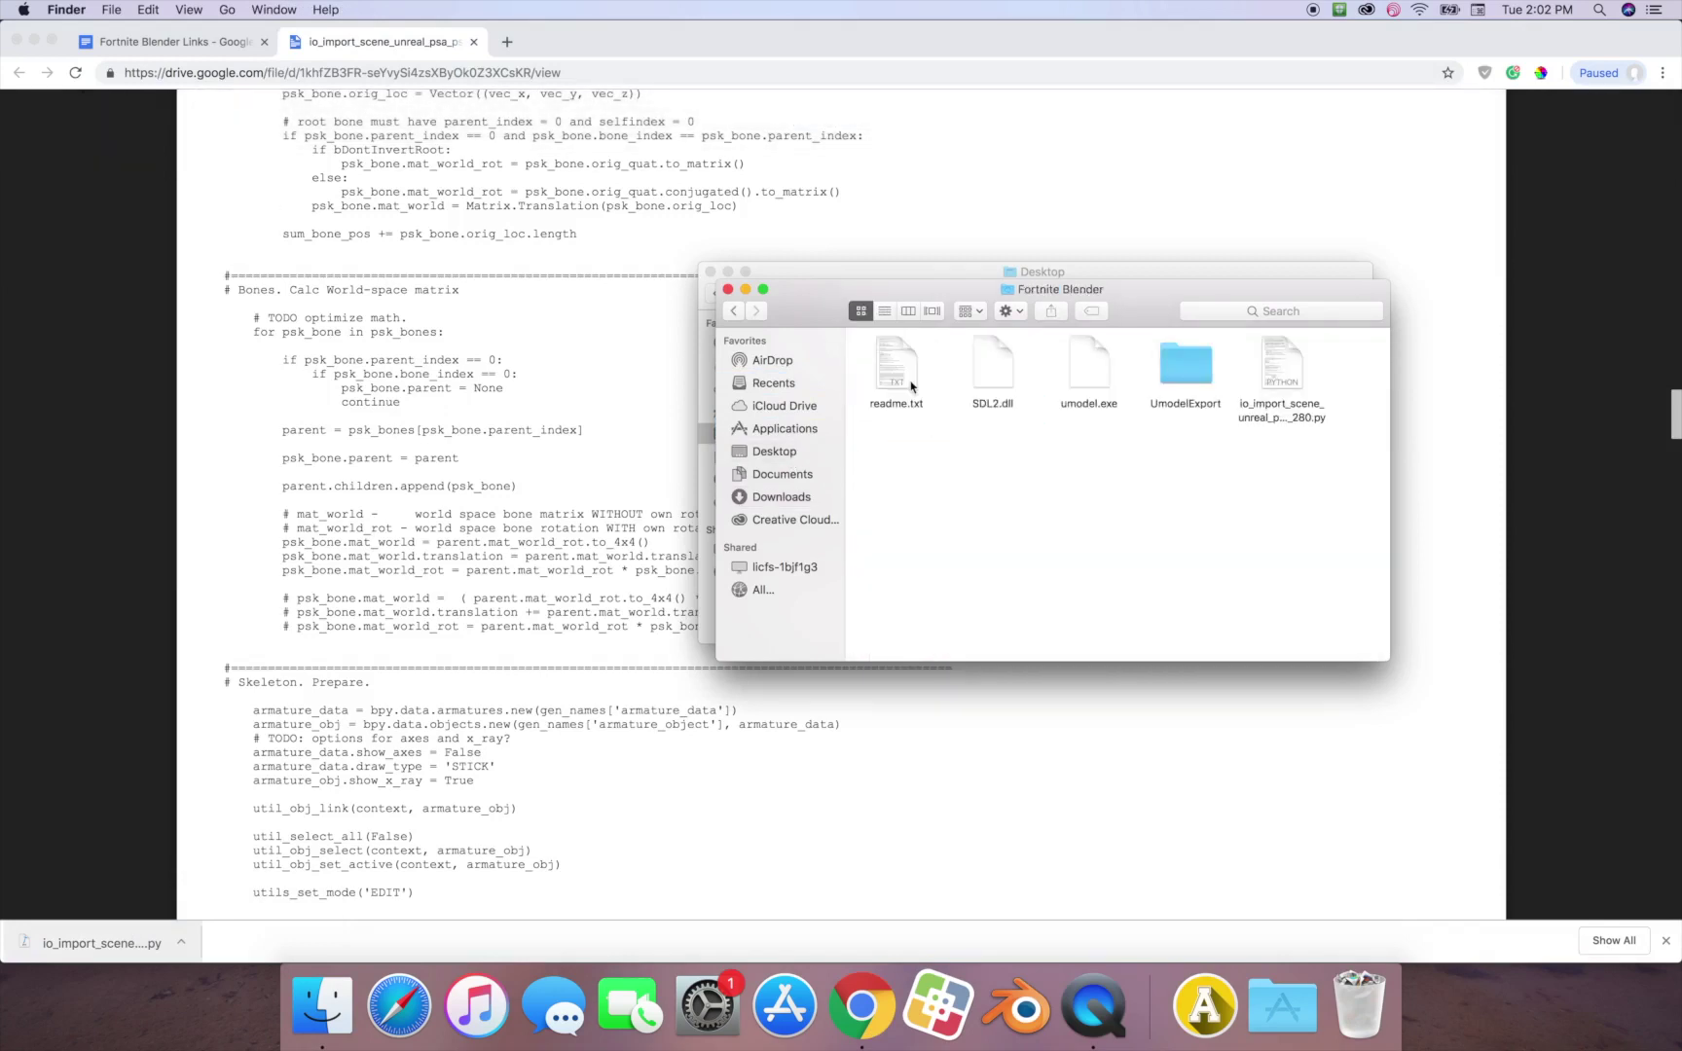
click(1275, 379)
click(711, 271)
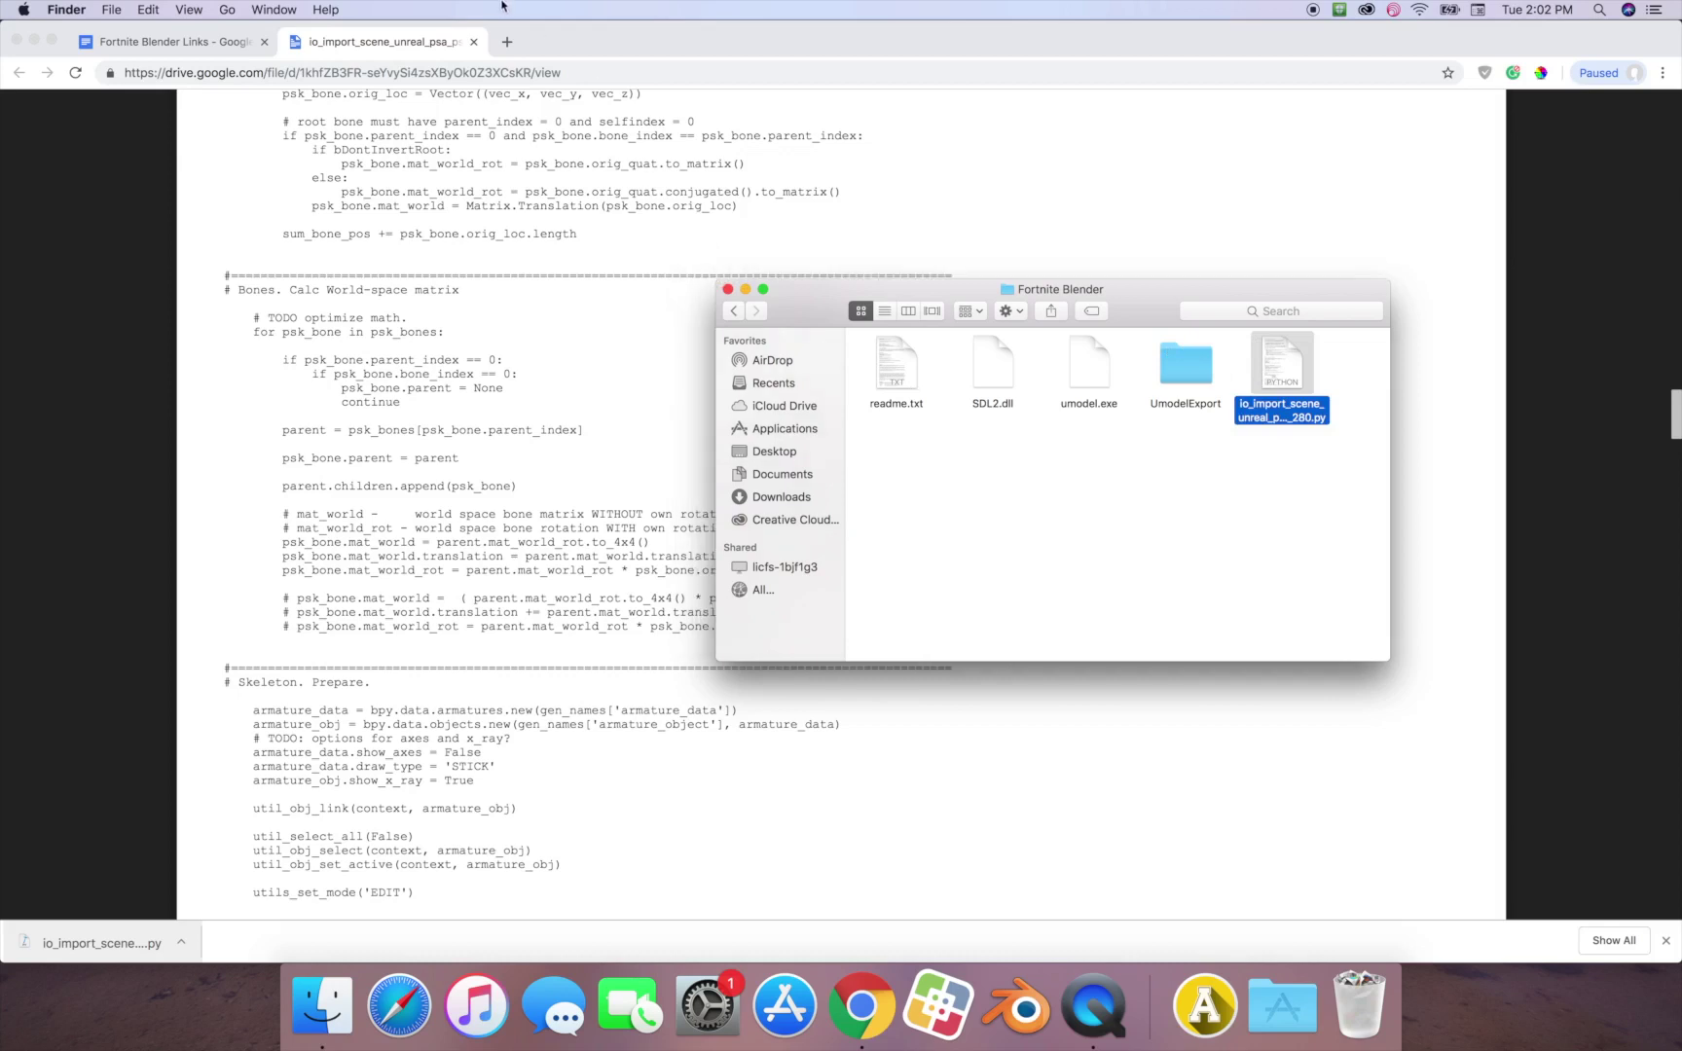
Close the importer script's browser tab, then launch Blender and dismiss its splash screen
click(475, 42)
click(475, 42)
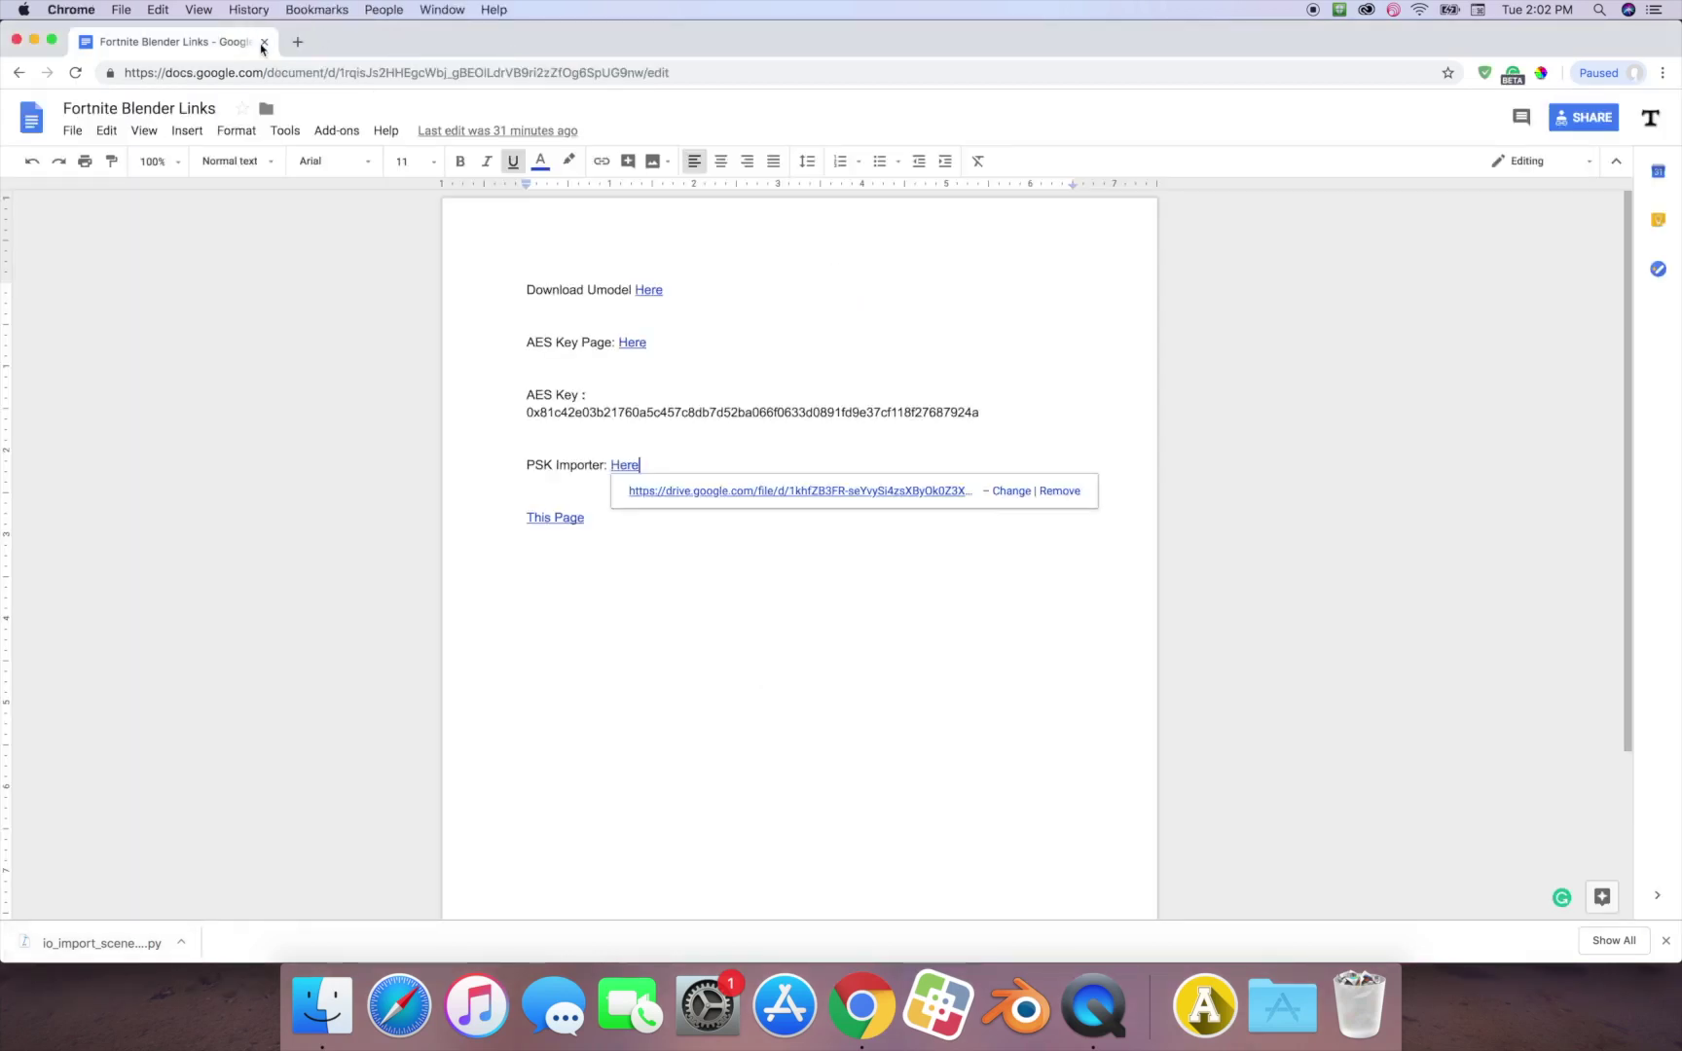
click(988, 1031)
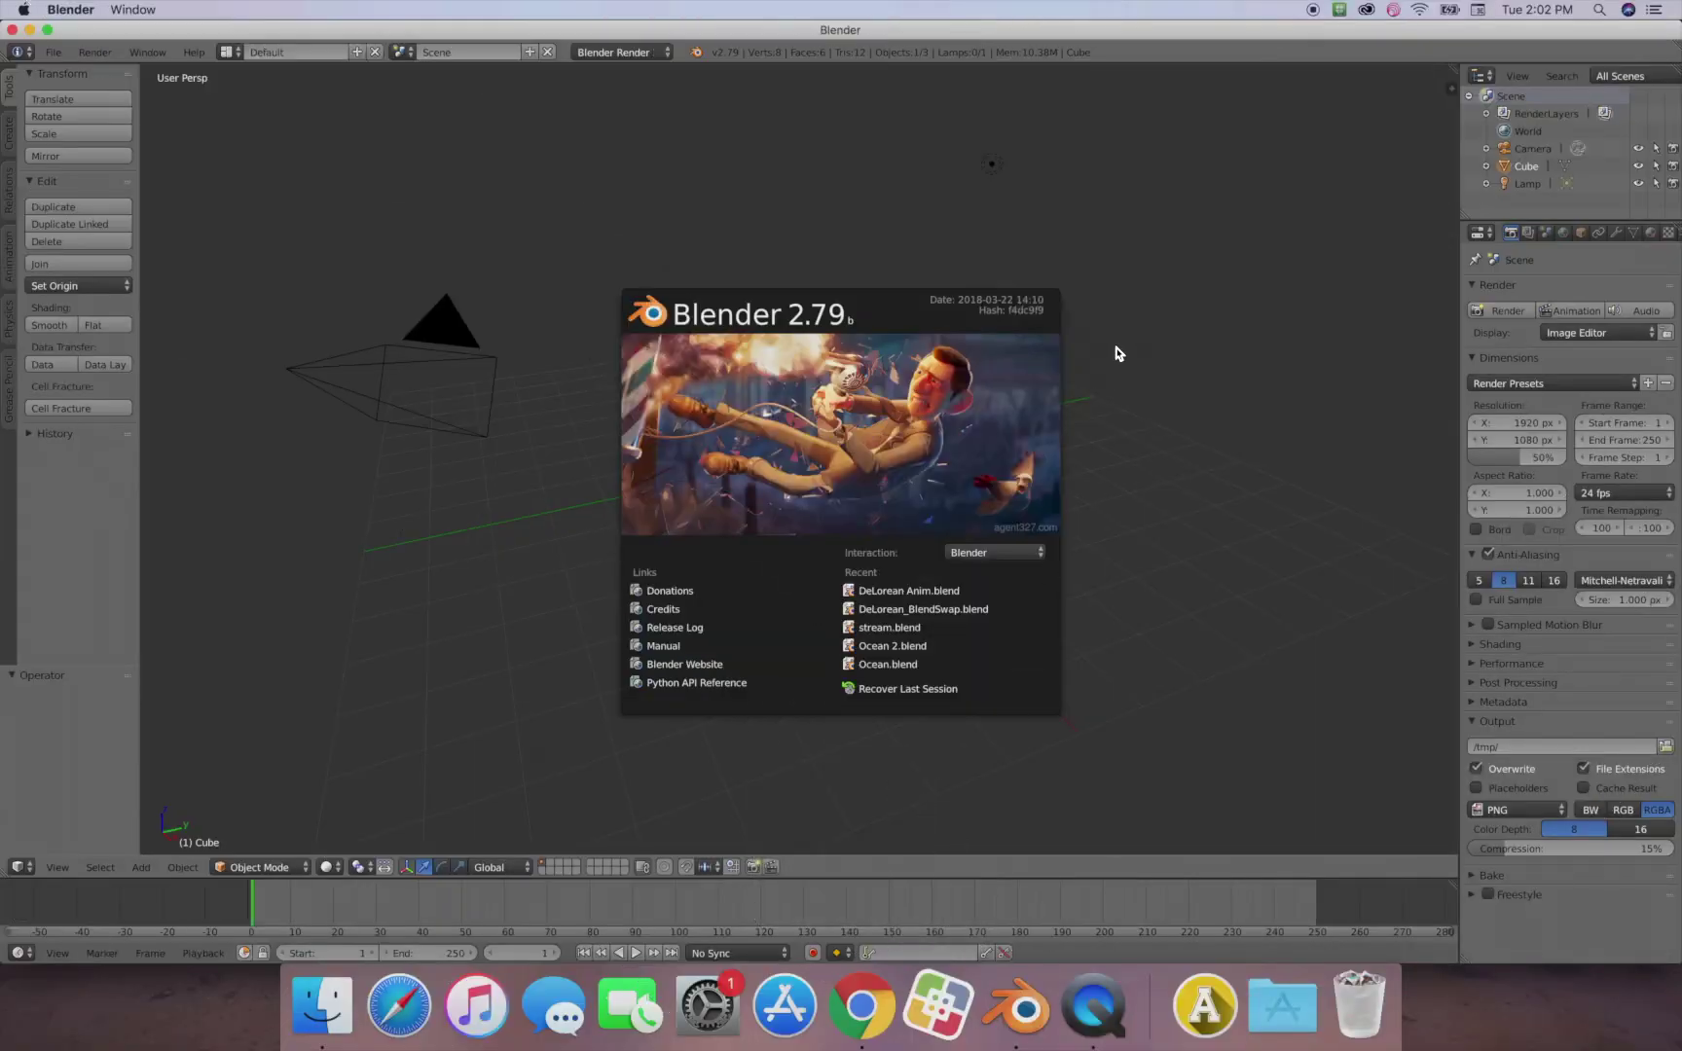
click(1117, 354)
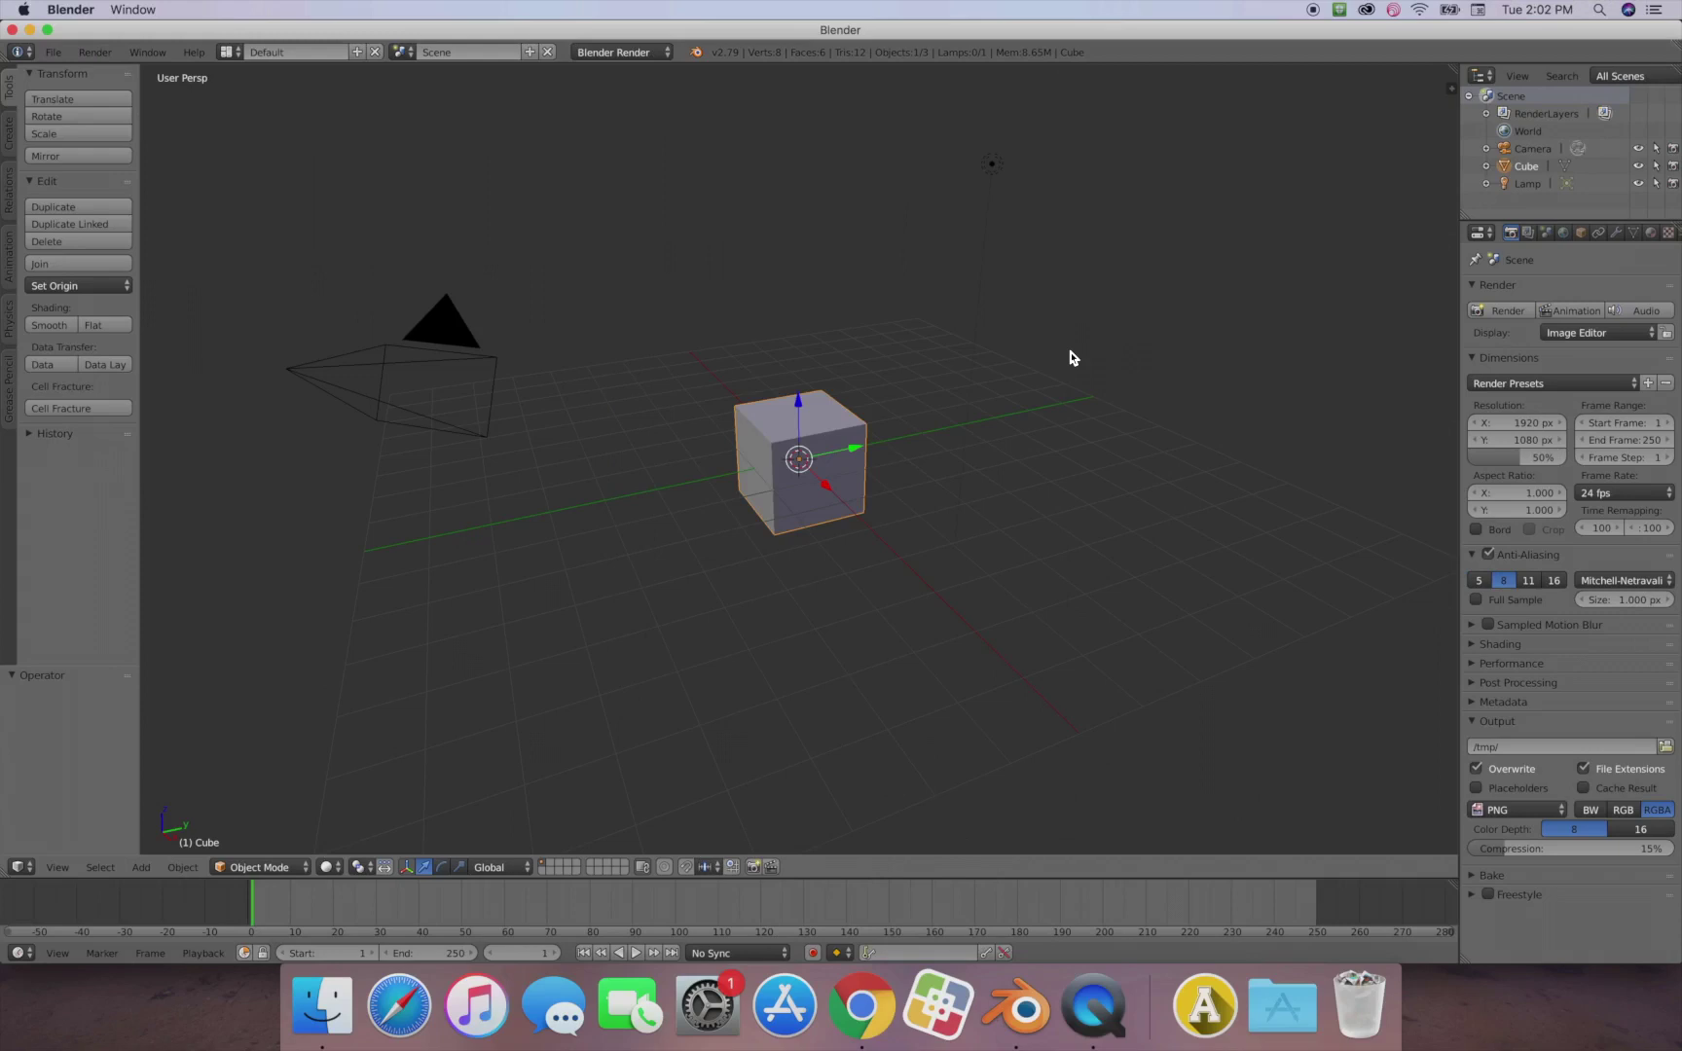
Delete the default cube, camera and lamp from the scene
key(x)
click(1070, 357)
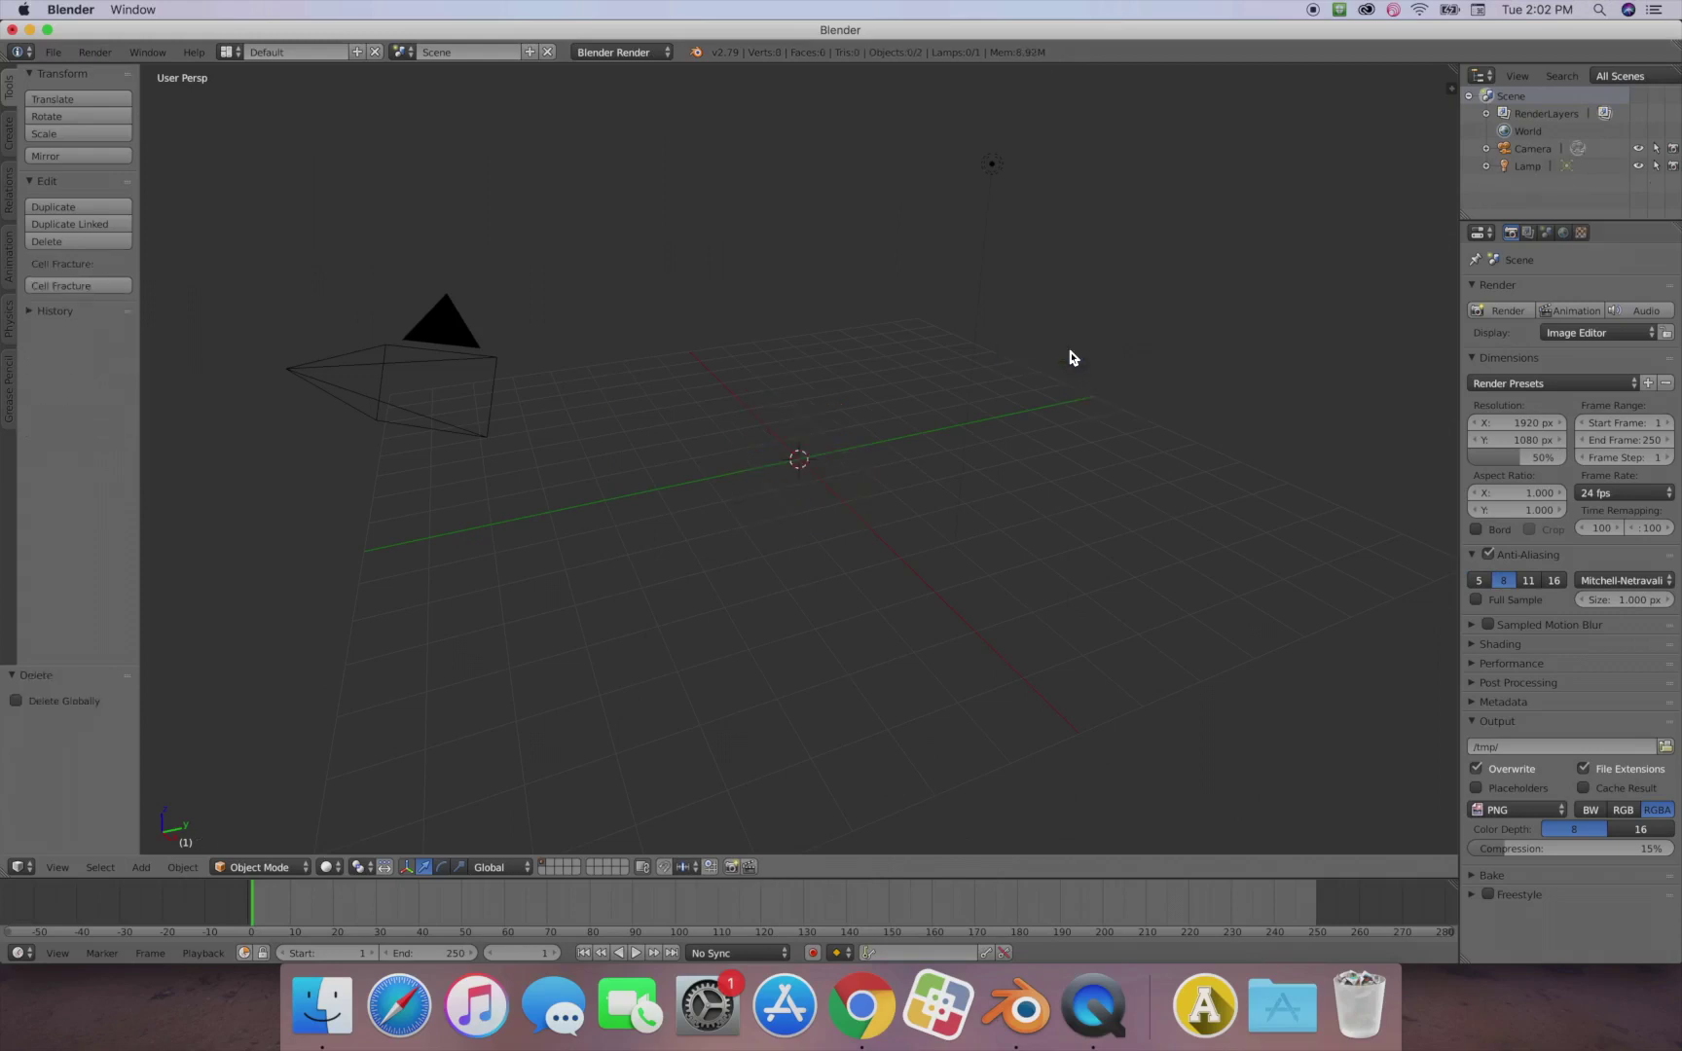
right_click(478, 358)
key(x)
click(480, 354)
right_click(982, 163)
key(x)
click(988, 166)
key(XF86MonBrightnessUp)
key(XF86MonBrightnessUp)
key(XF86MonBrightnessUp)
Install io_import_scene_unreal_psa_psk_280.py from the Desktop's Fortnite Blender folder as an add-on in the user preferences
click(53, 52)
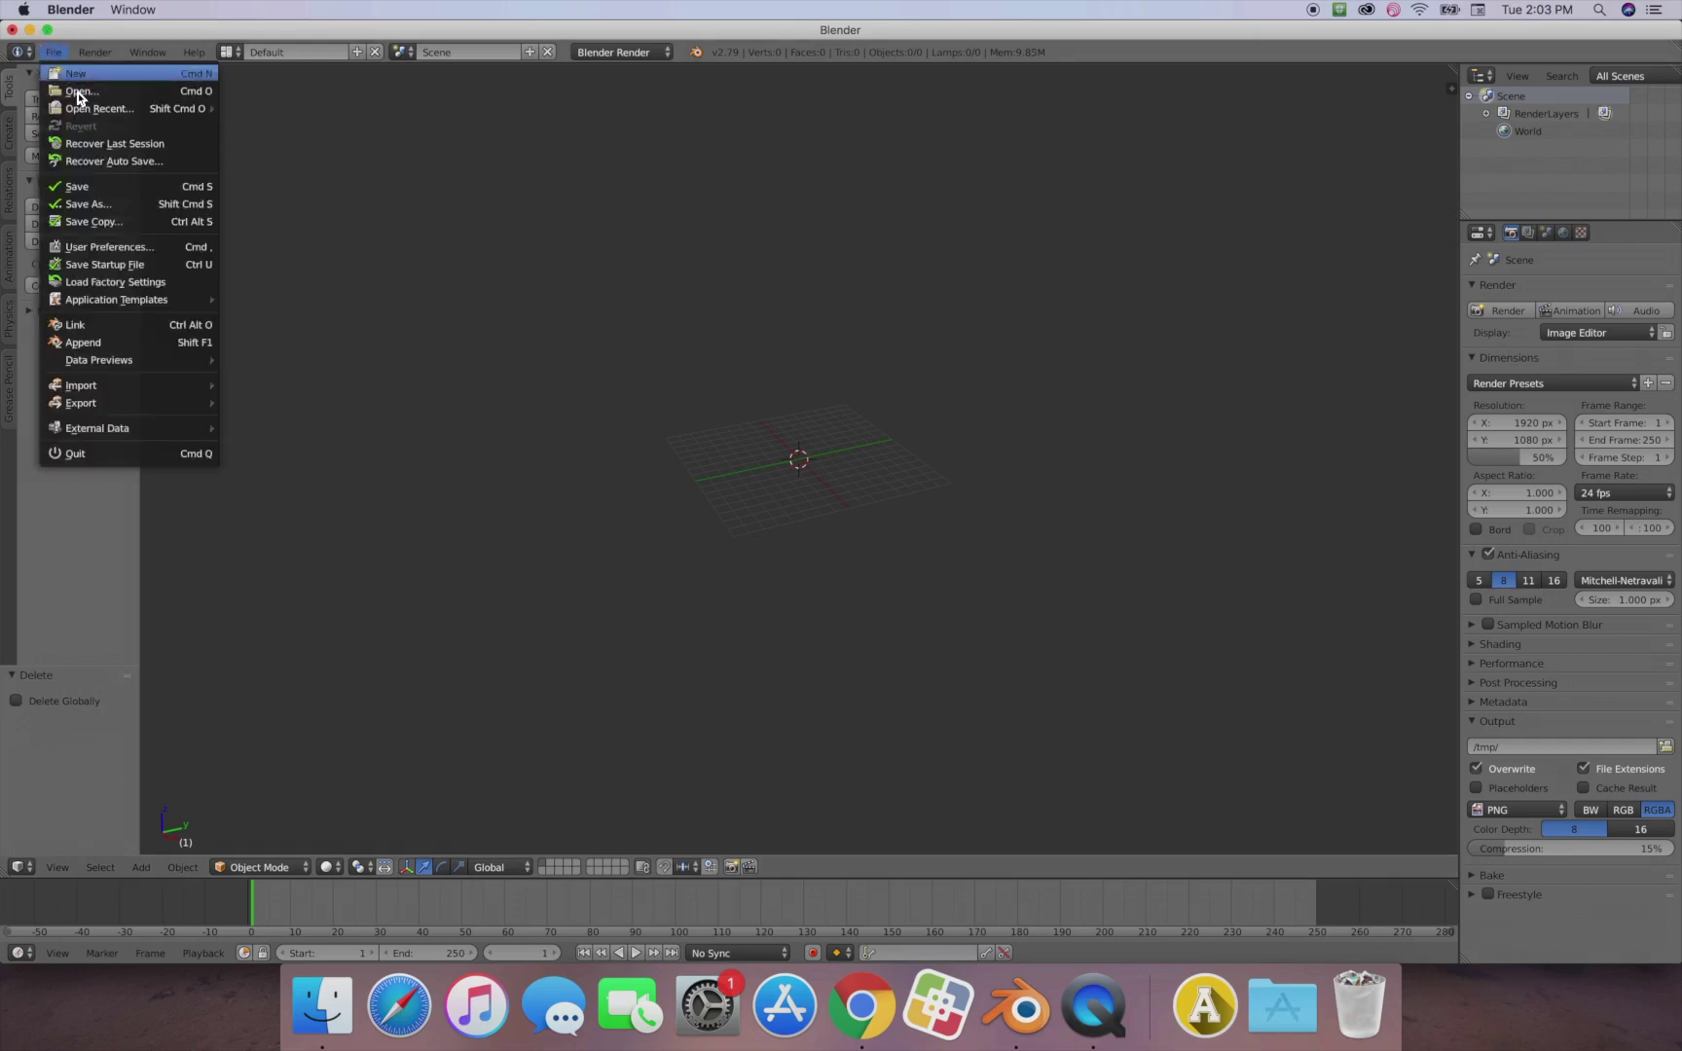
click(119, 241)
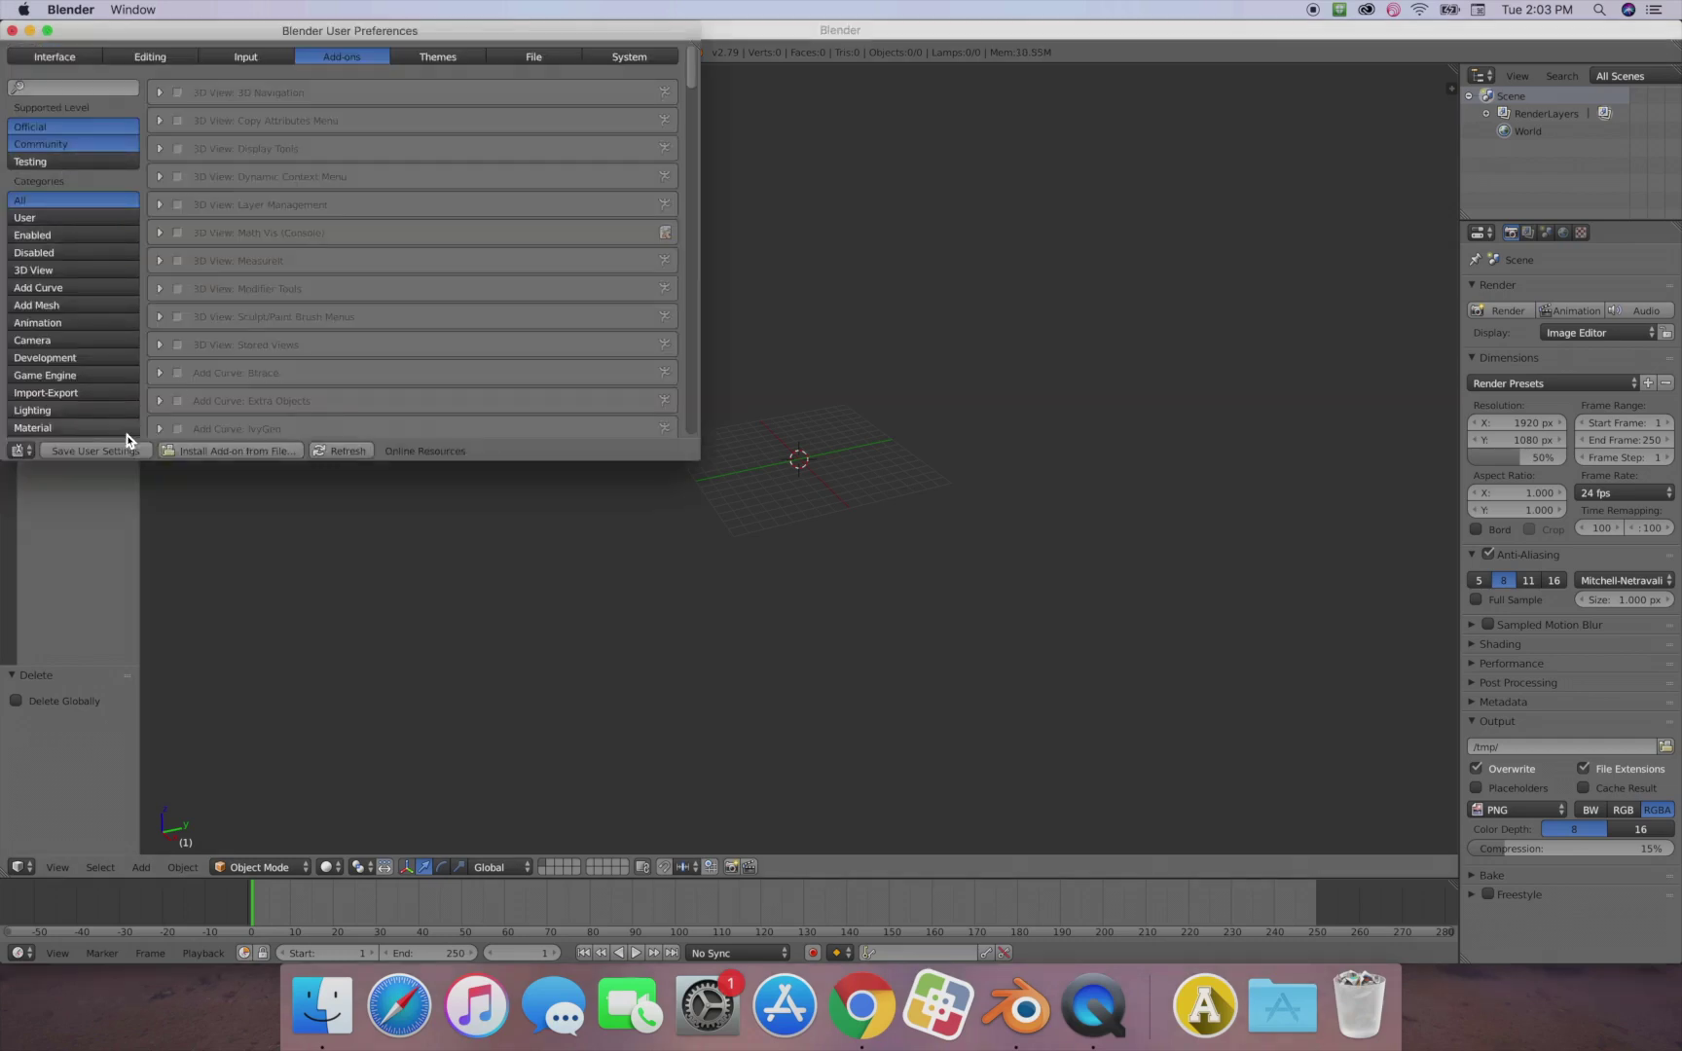
click(192, 450)
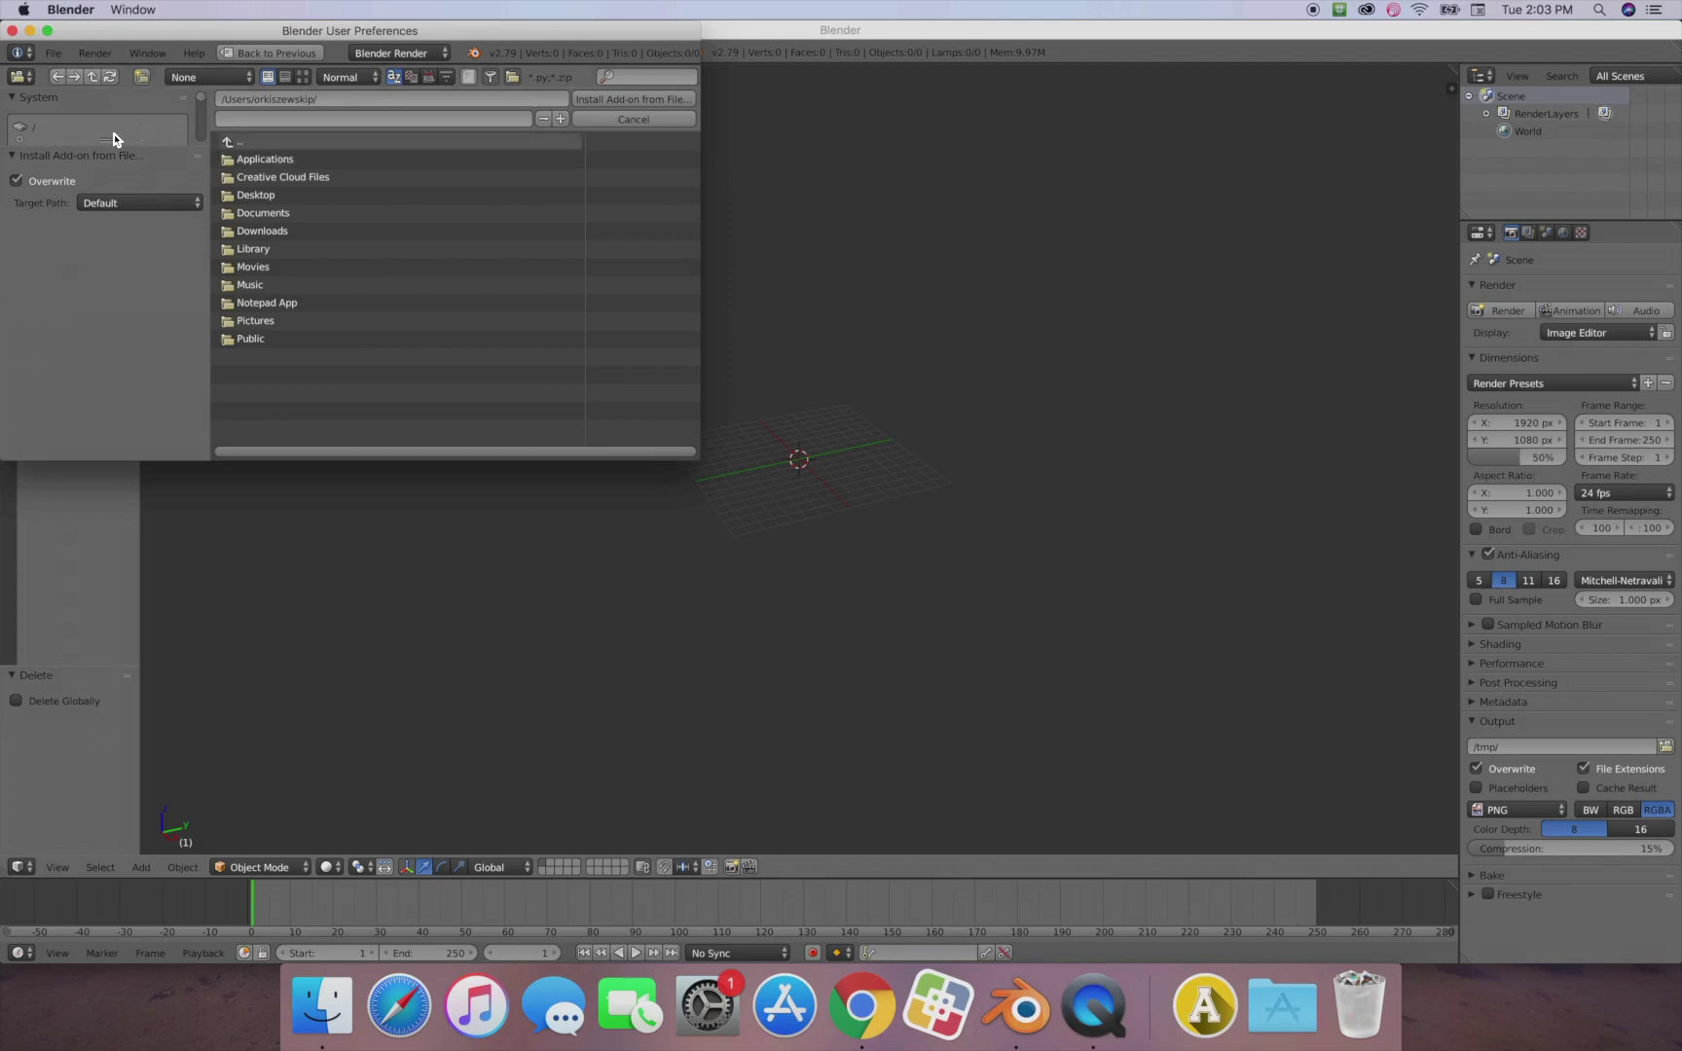
scroll(109, 137, down, 3)
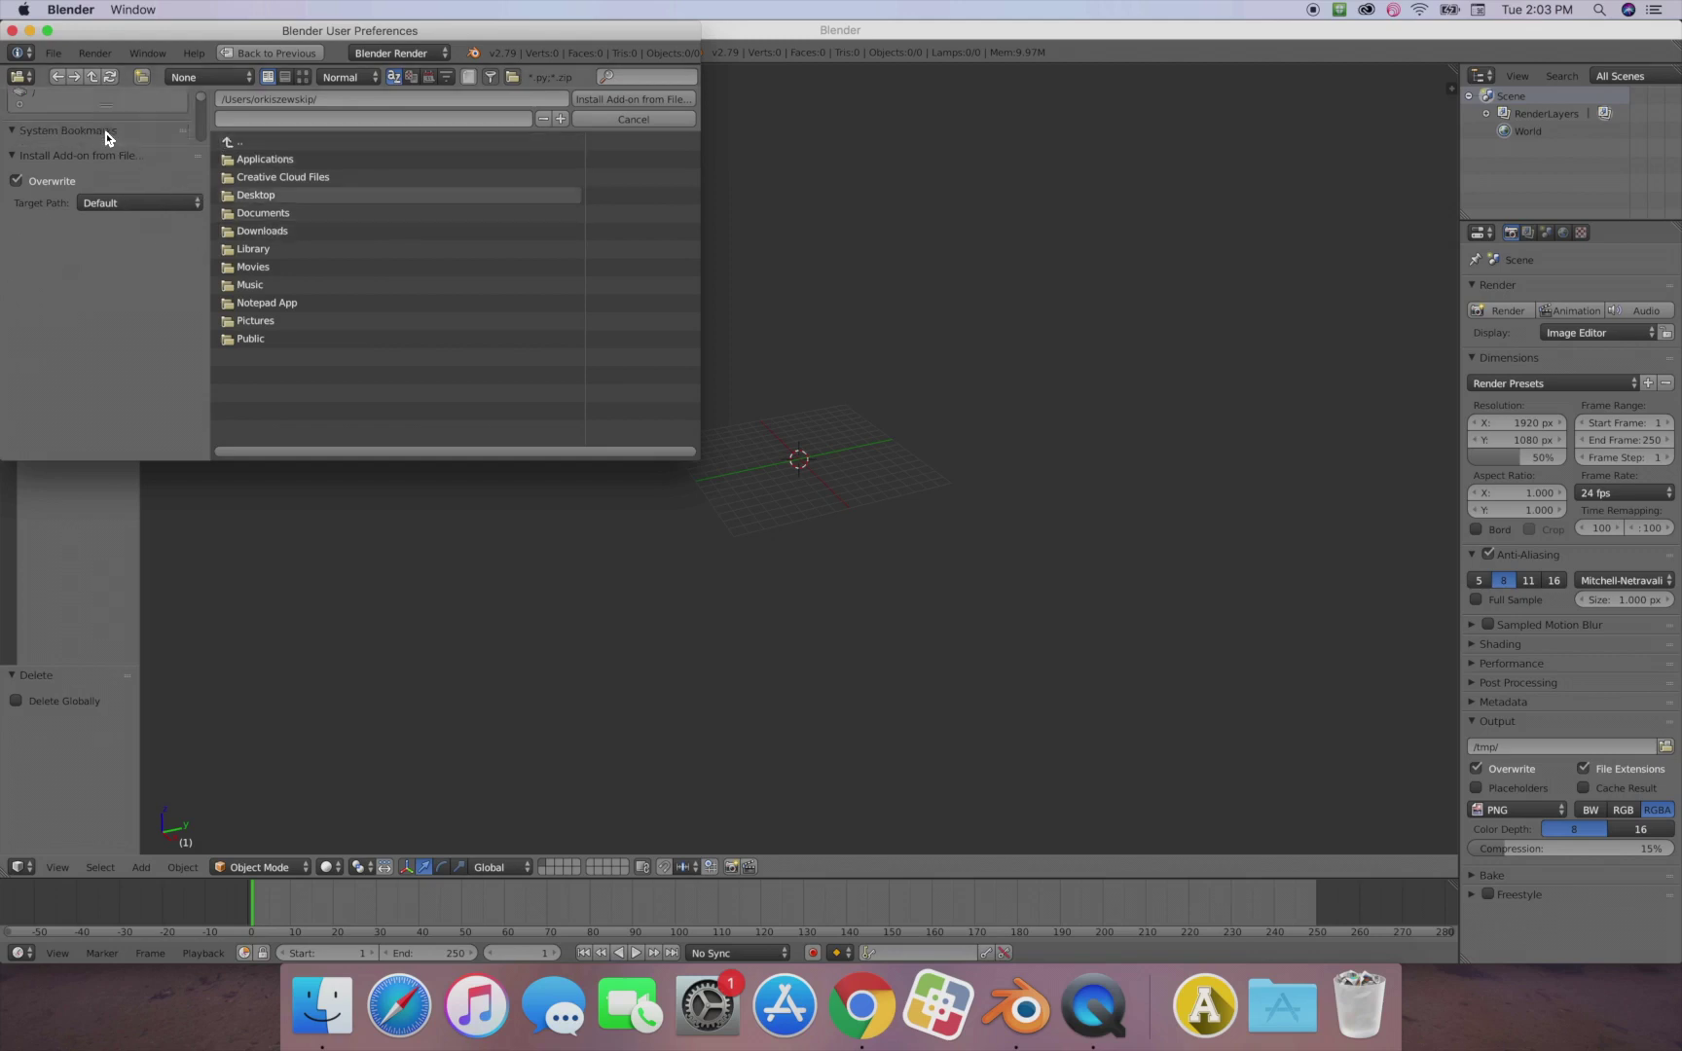
click(86, 126)
click(248, 158)
click(283, 177)
click(613, 100)
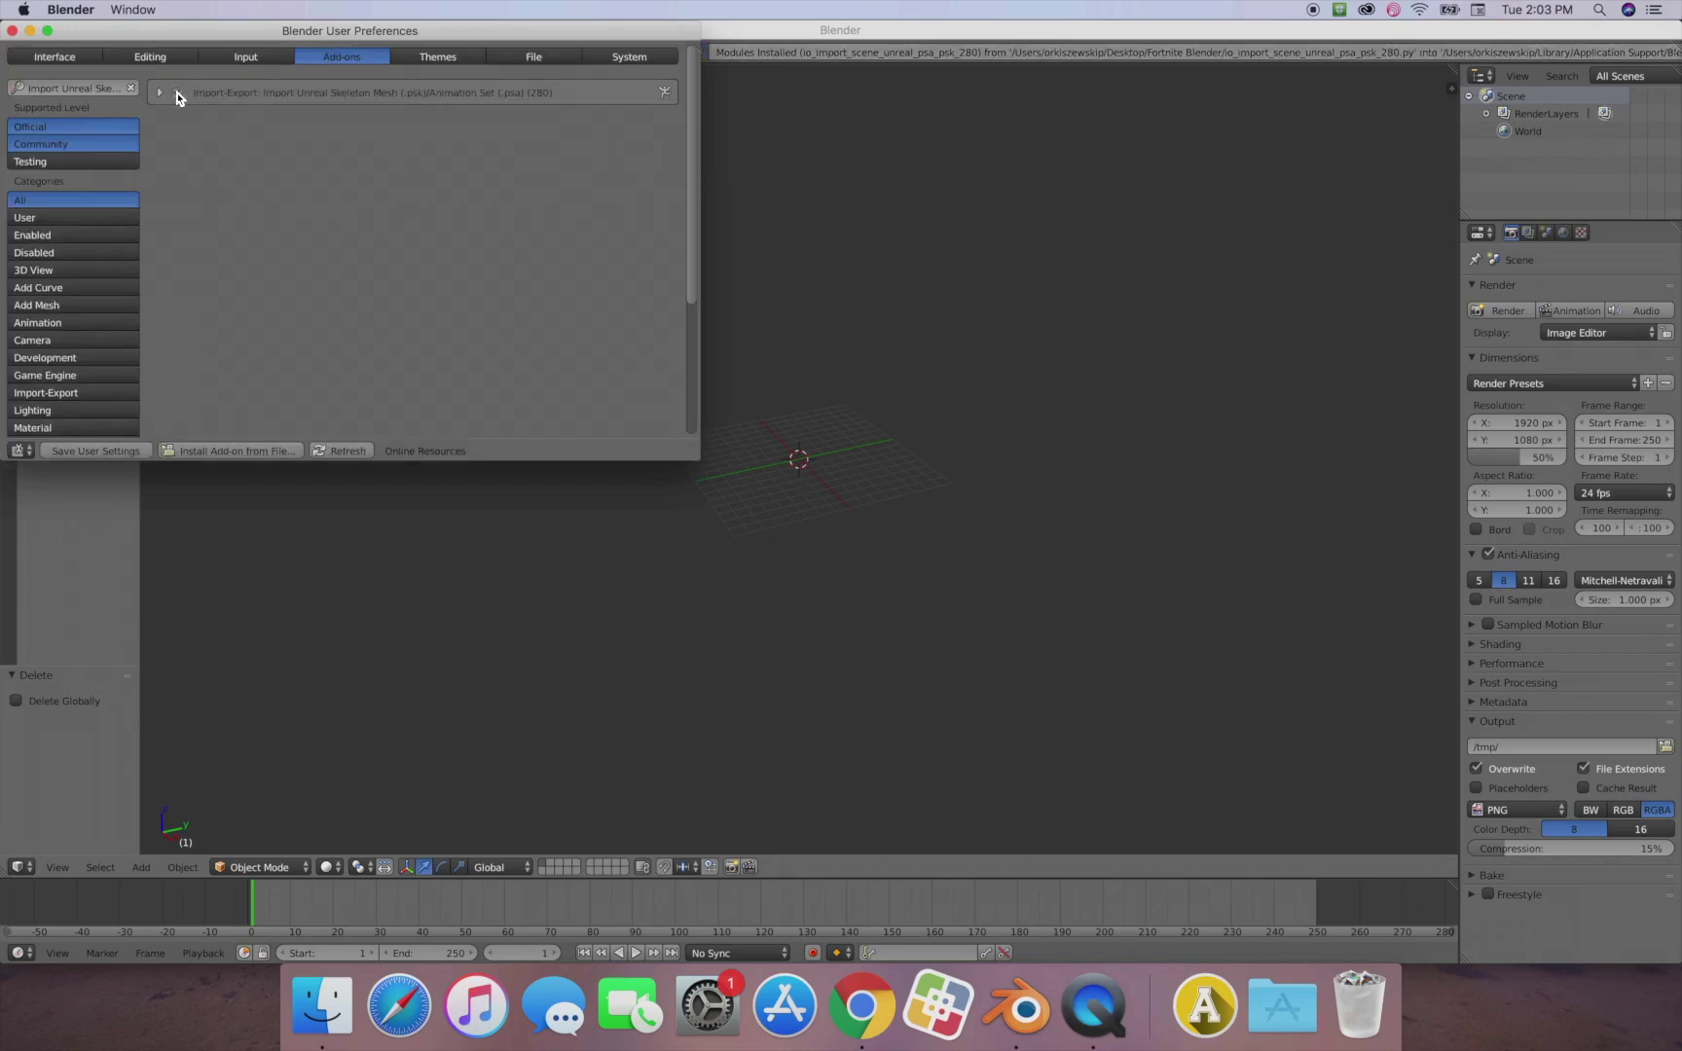
Enable the Import Unreal Skeleton Mesh (.psk)/Animation Set (.psa) add-on, save the user settings and close the preferences
click(96, 451)
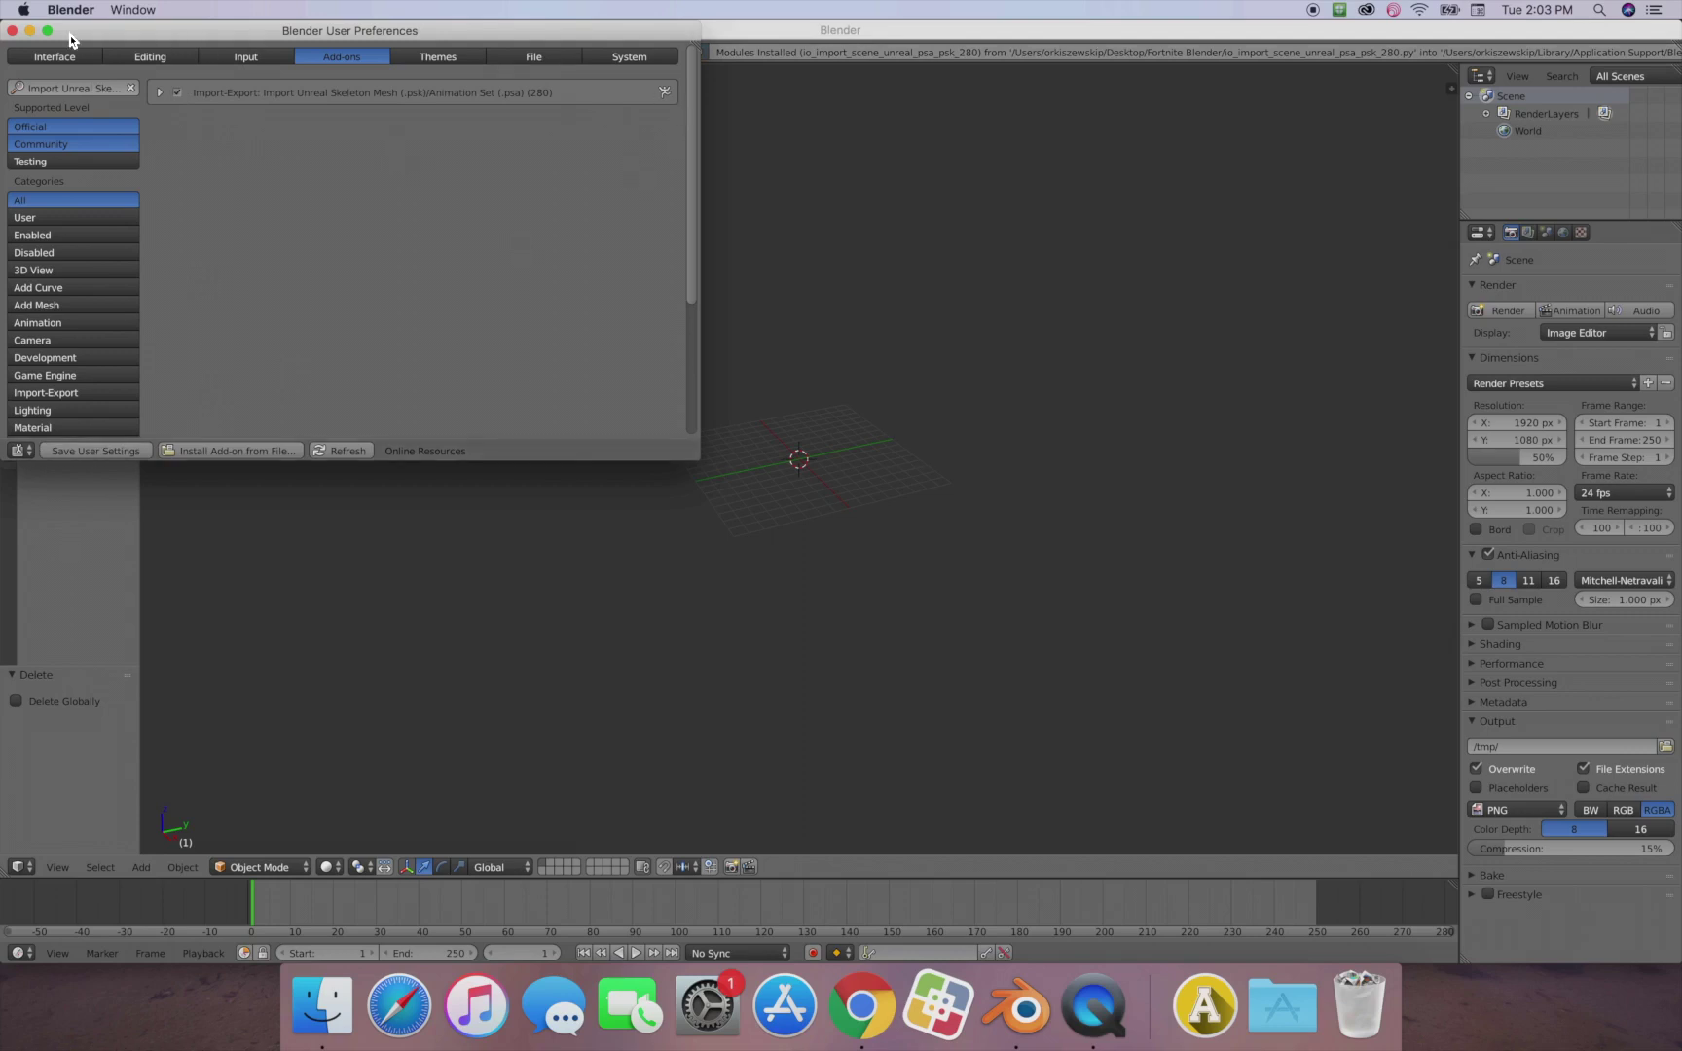
click(11, 31)
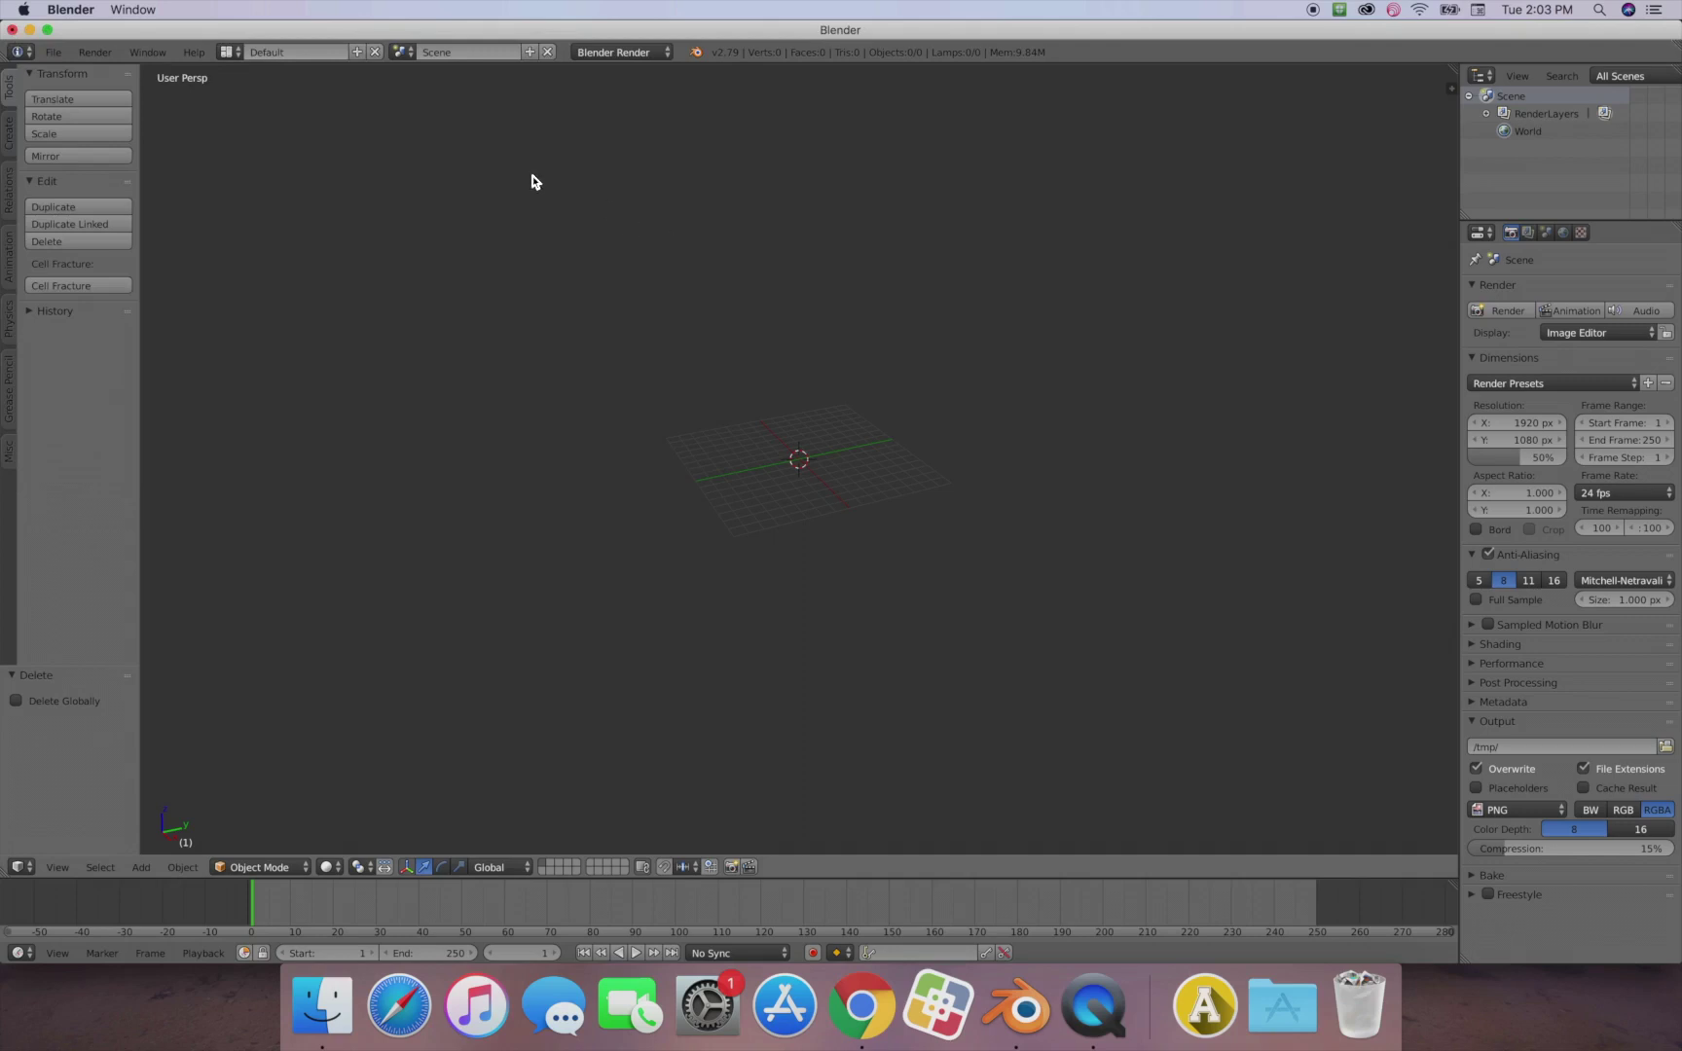
Import the M_MED_MoistyMerman_Body_01 skeleton mesh (.psk) from the Characters/Player/Male/Medium export folders in UmodelExport
click(53, 58)
mouse_move(159, 384)
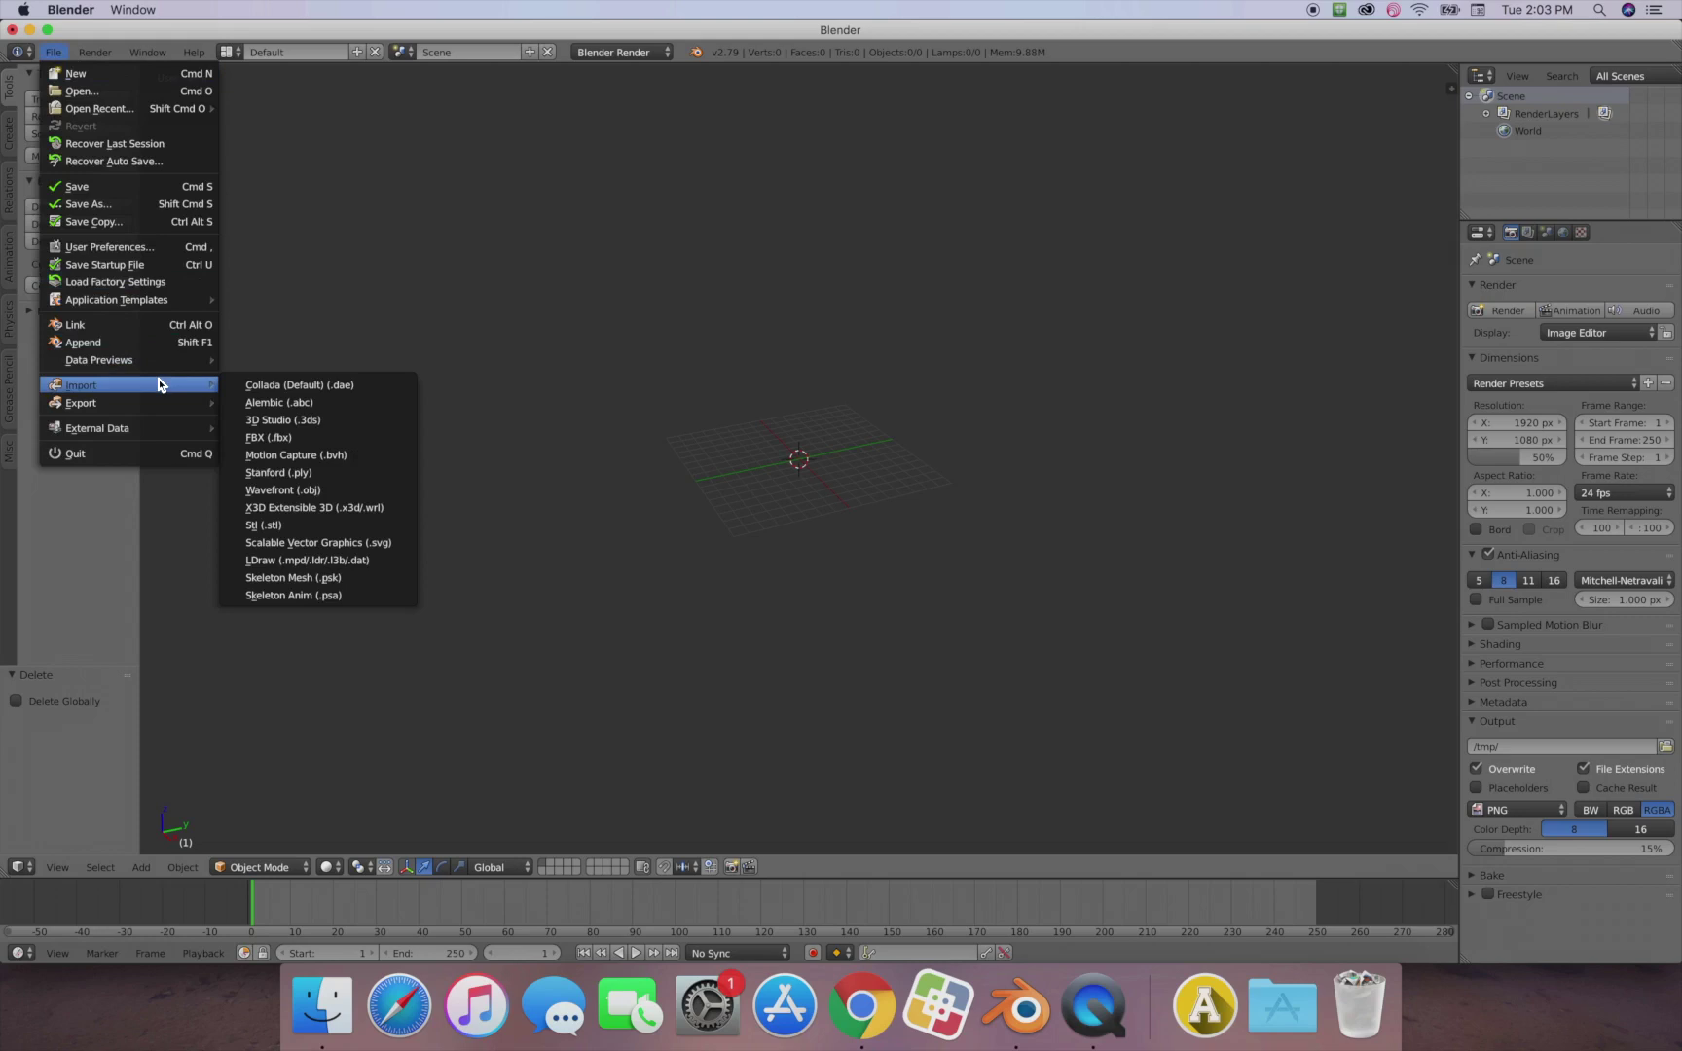
click(310, 579)
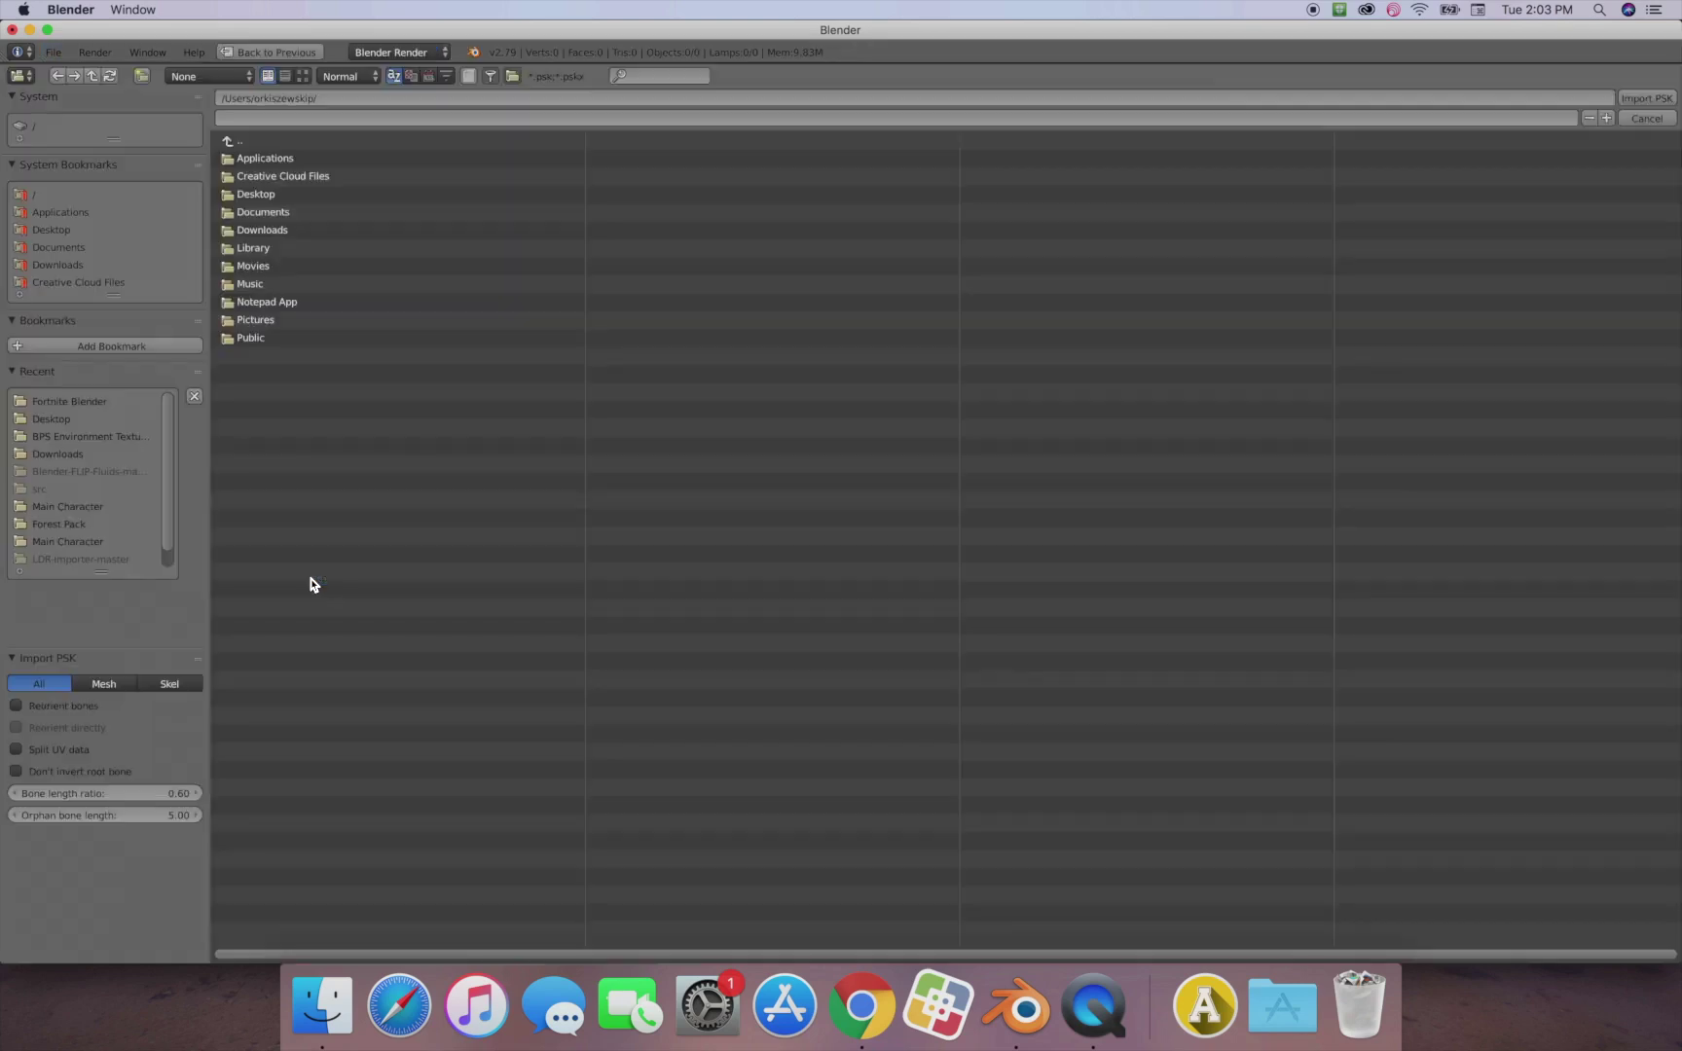
click(11, 230)
click(239, 161)
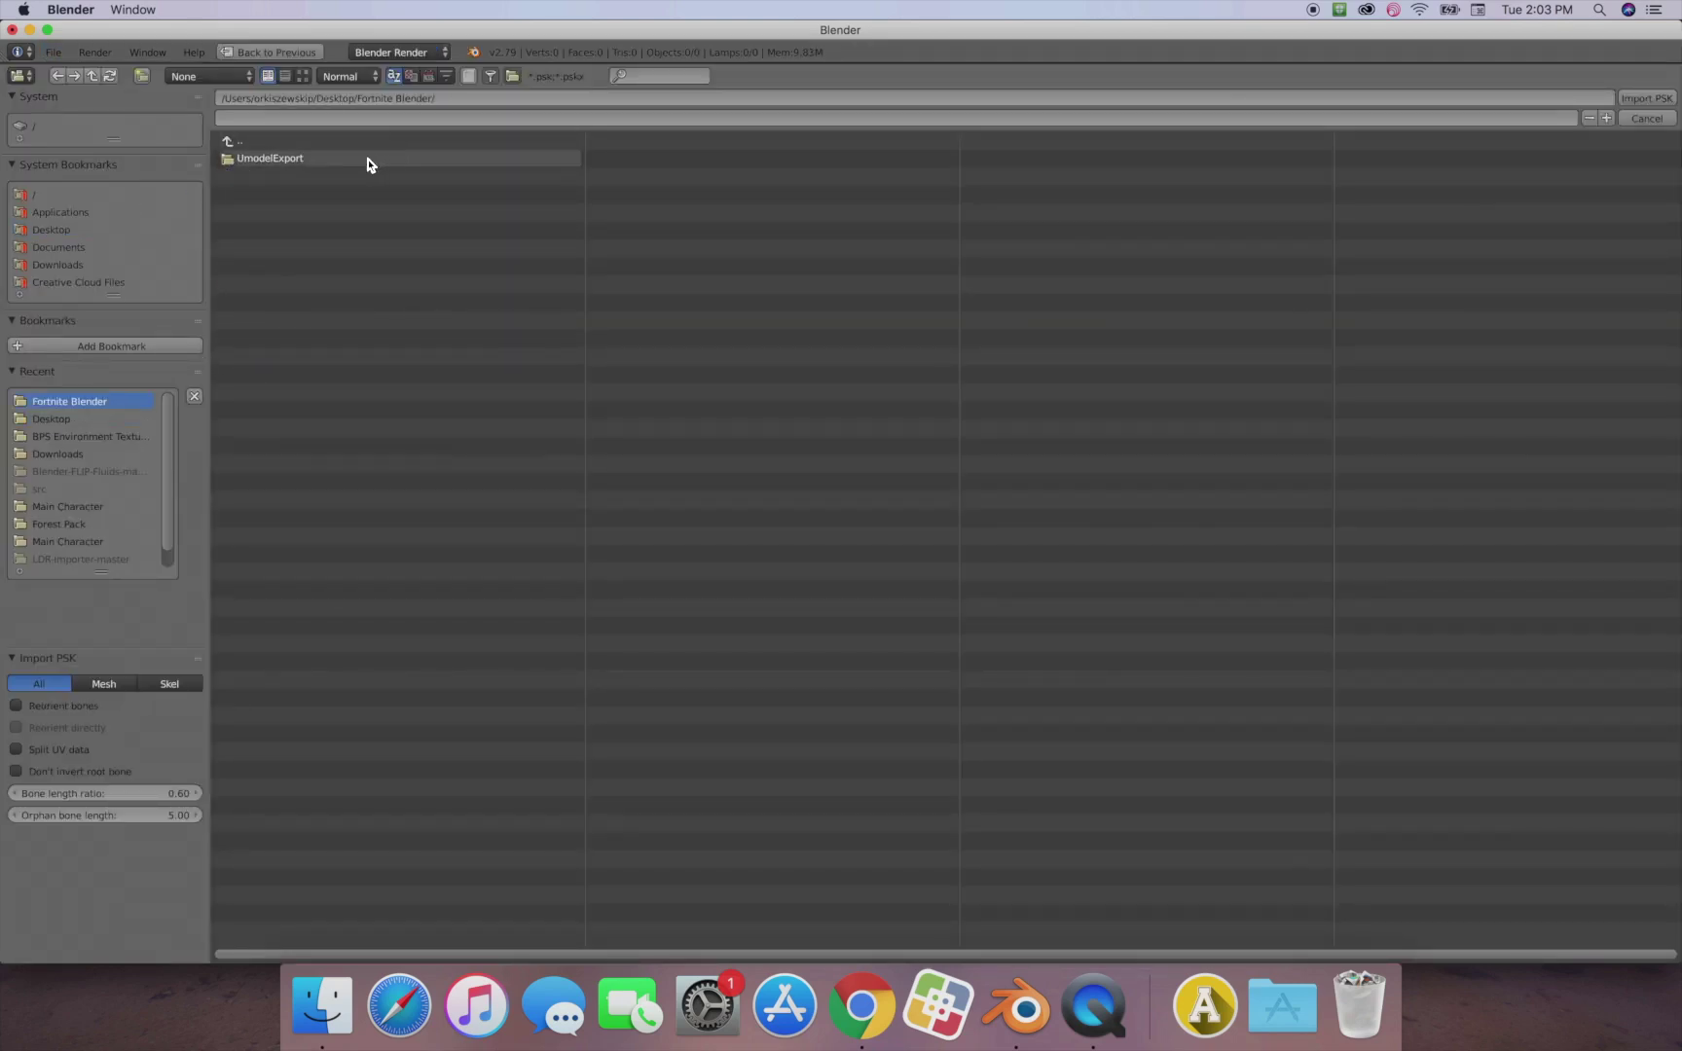
click(253, 161)
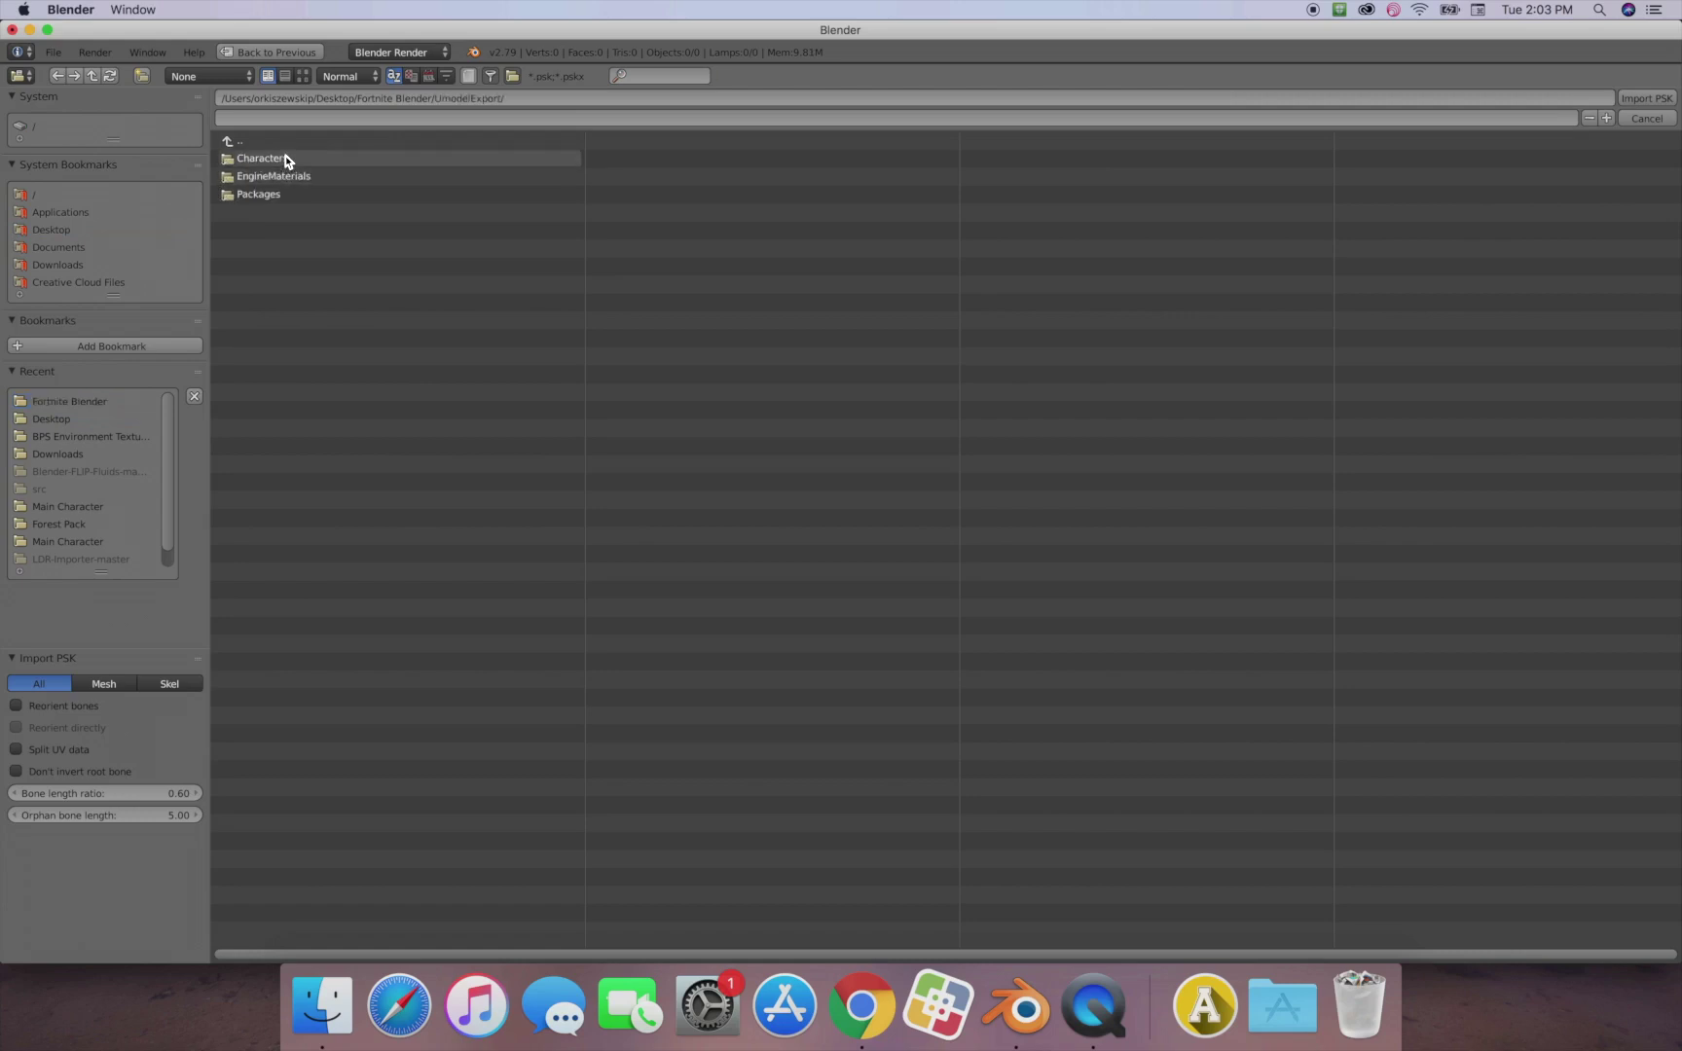
click(287, 161)
click(288, 160)
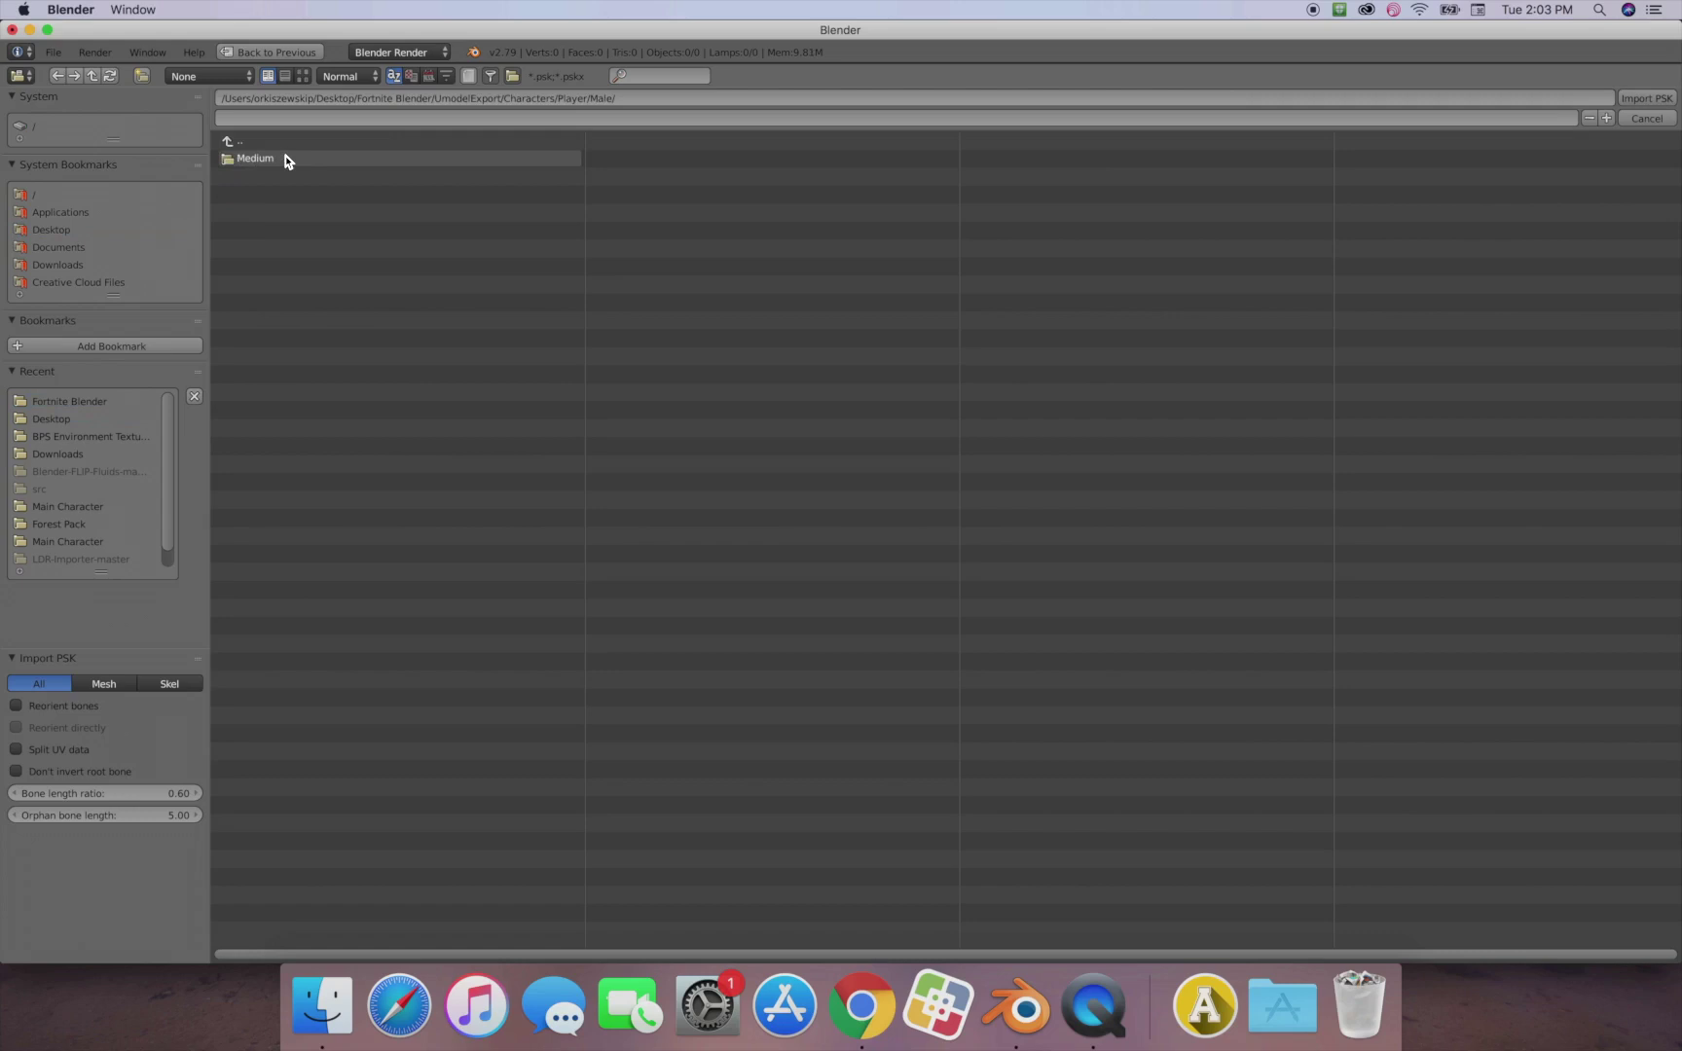
click(288, 161)
click(292, 159)
click(317, 166)
click(299, 181)
double_click(292, 161)
scroll(560, 309, down, 3)
scroll(560, 309, down, 5)
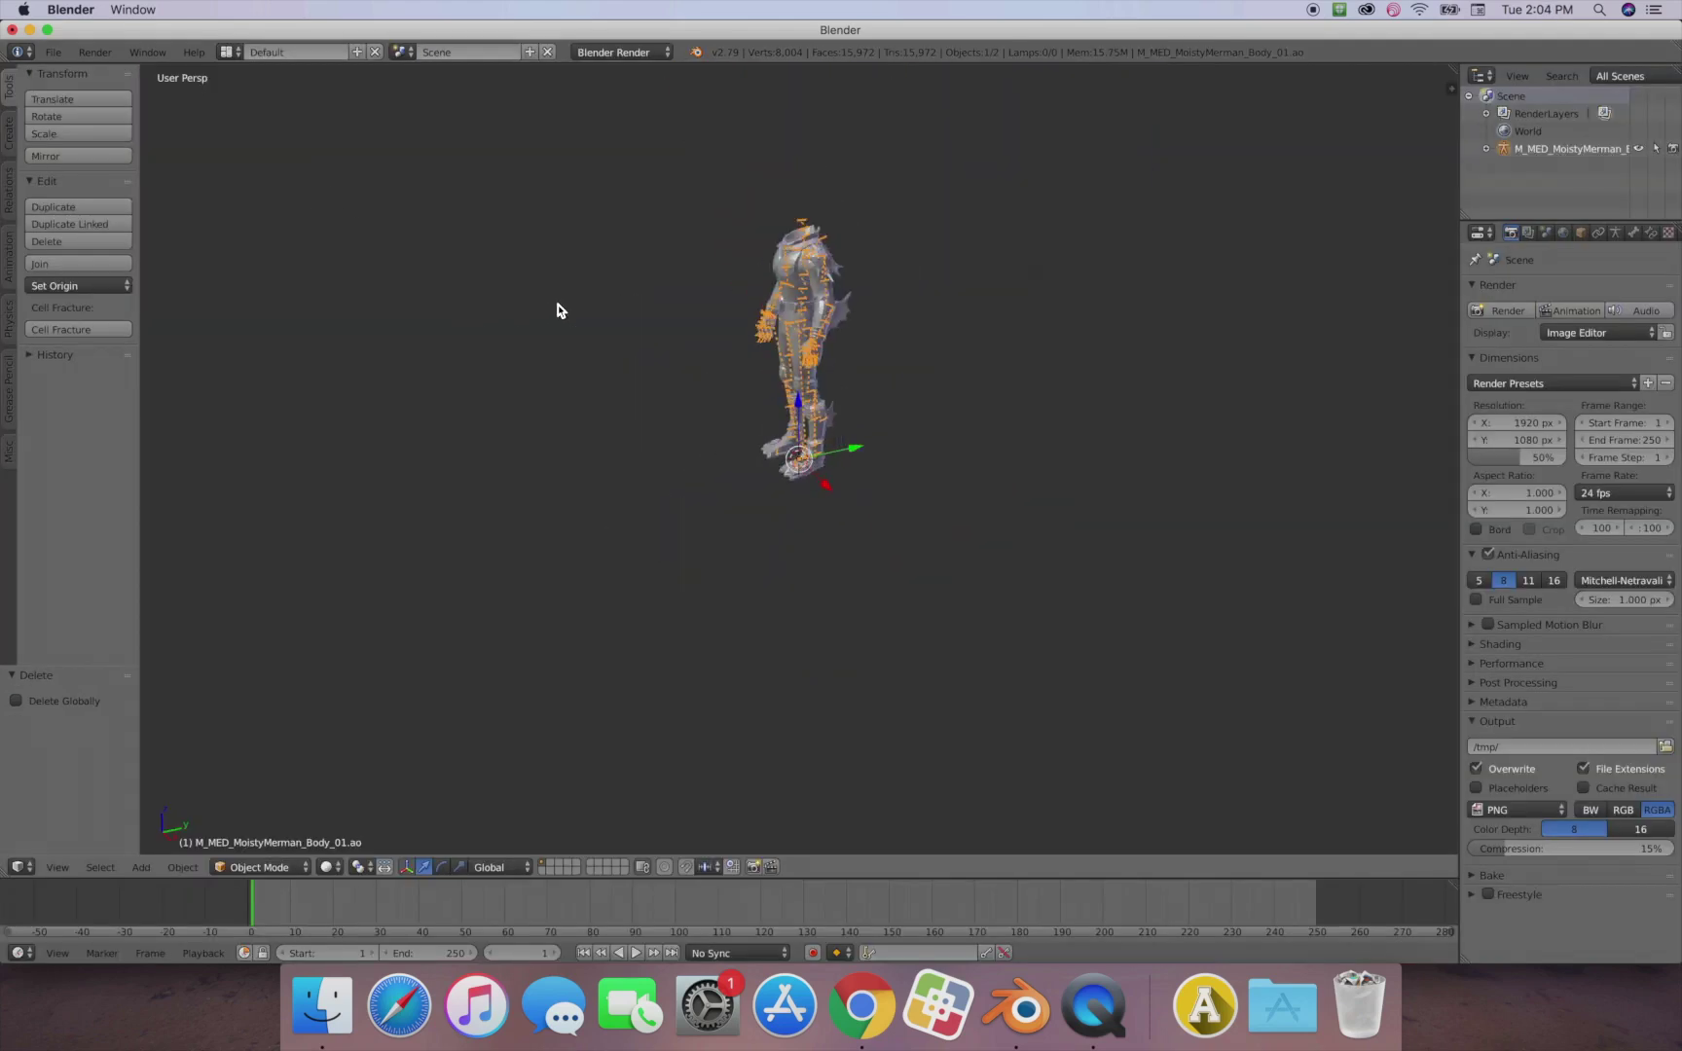
Switch the 3D viewport to rendered shading to preview the imported body mesh
scroll(557, 310, up, 12)
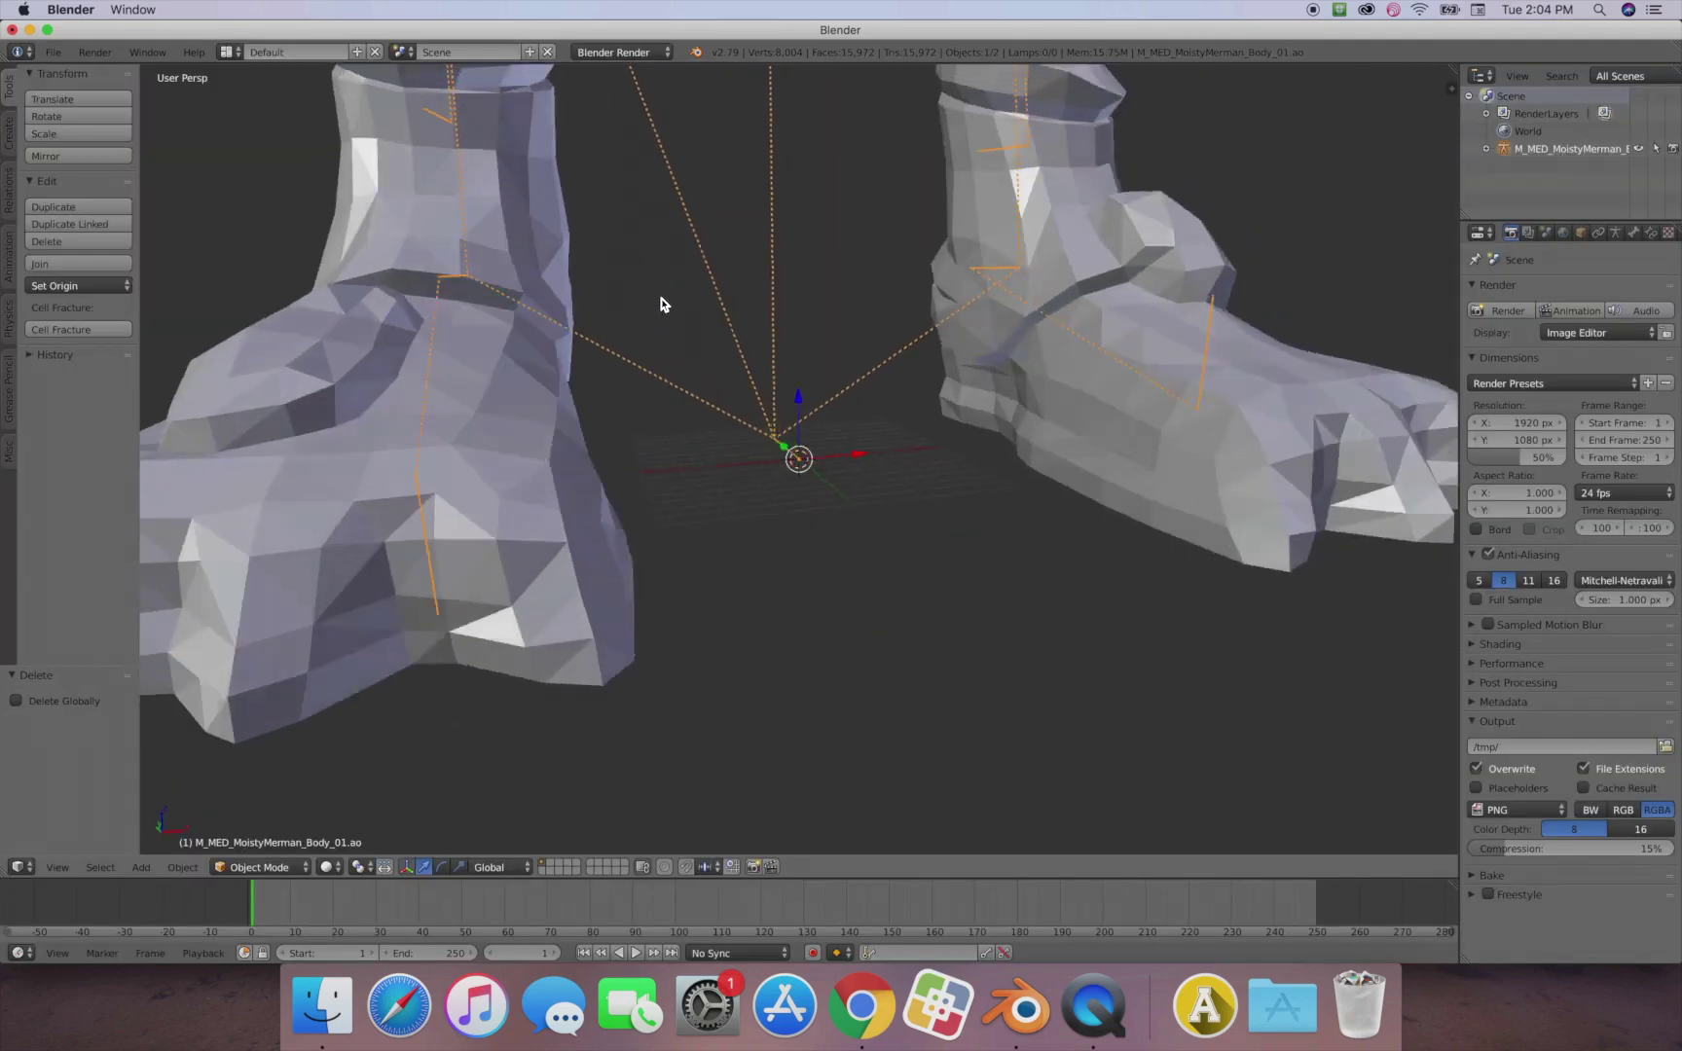
key(shift+z)
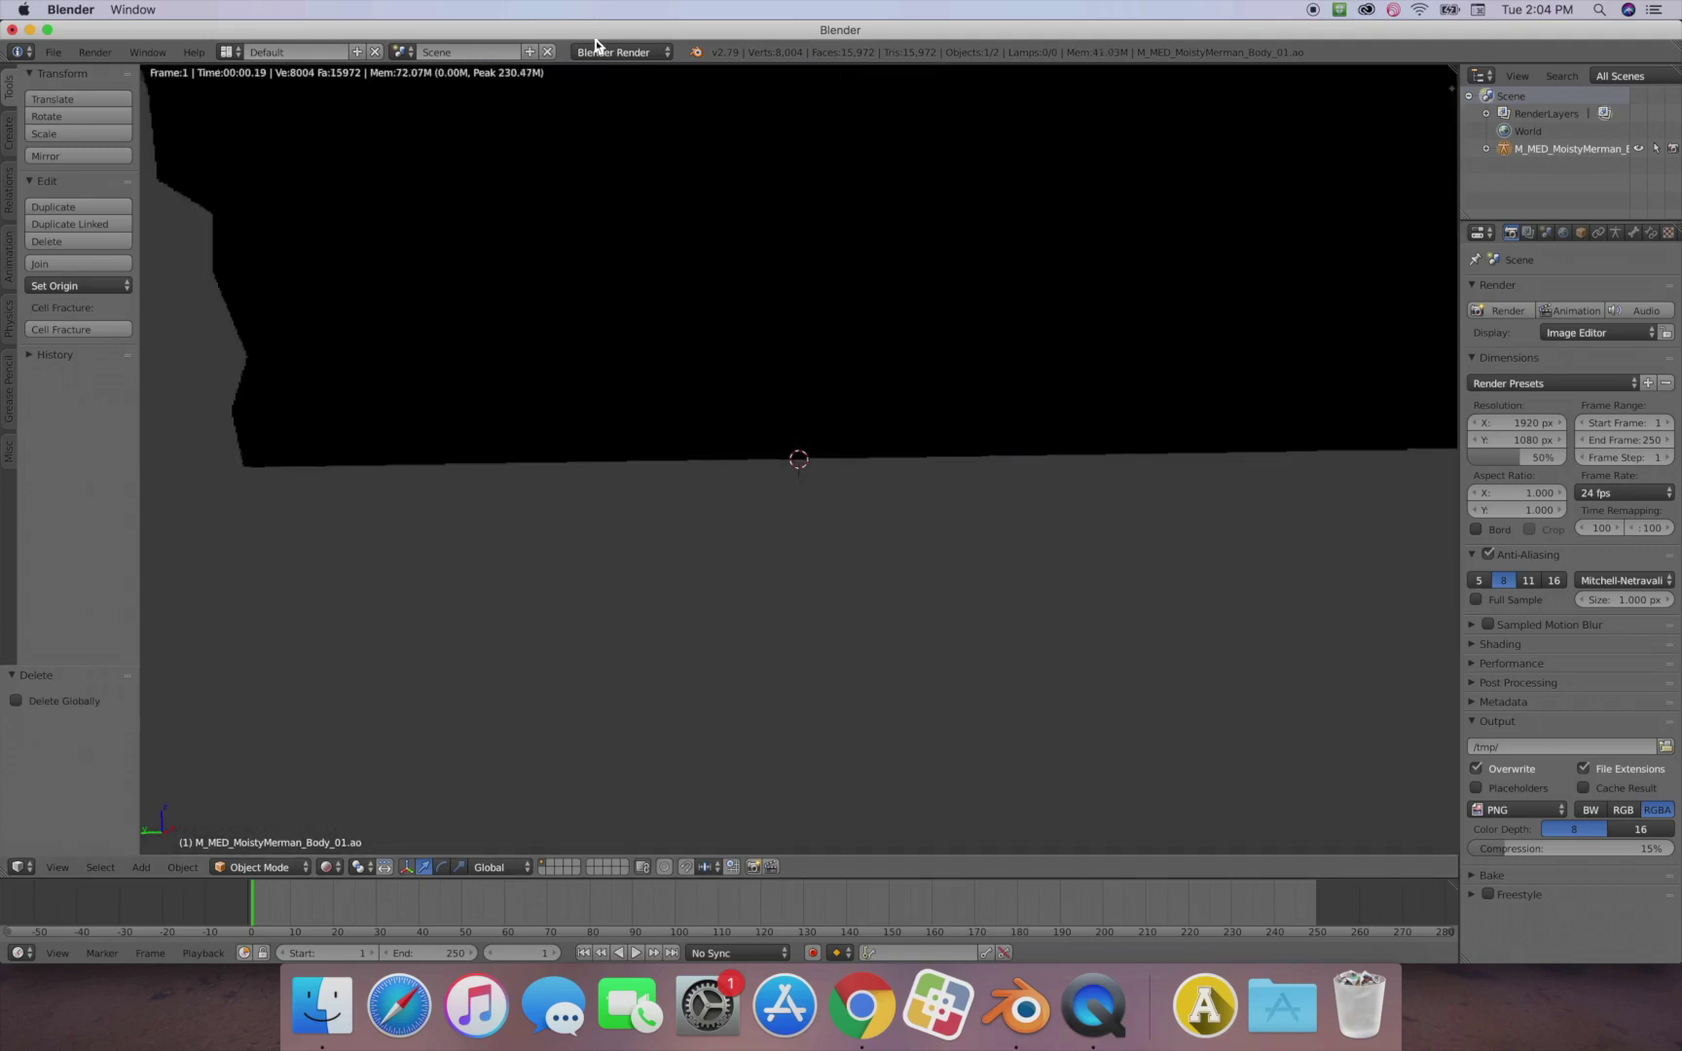
Set the render engine to Cycles Render and return the 3D viewport to solid shading
click(612, 51)
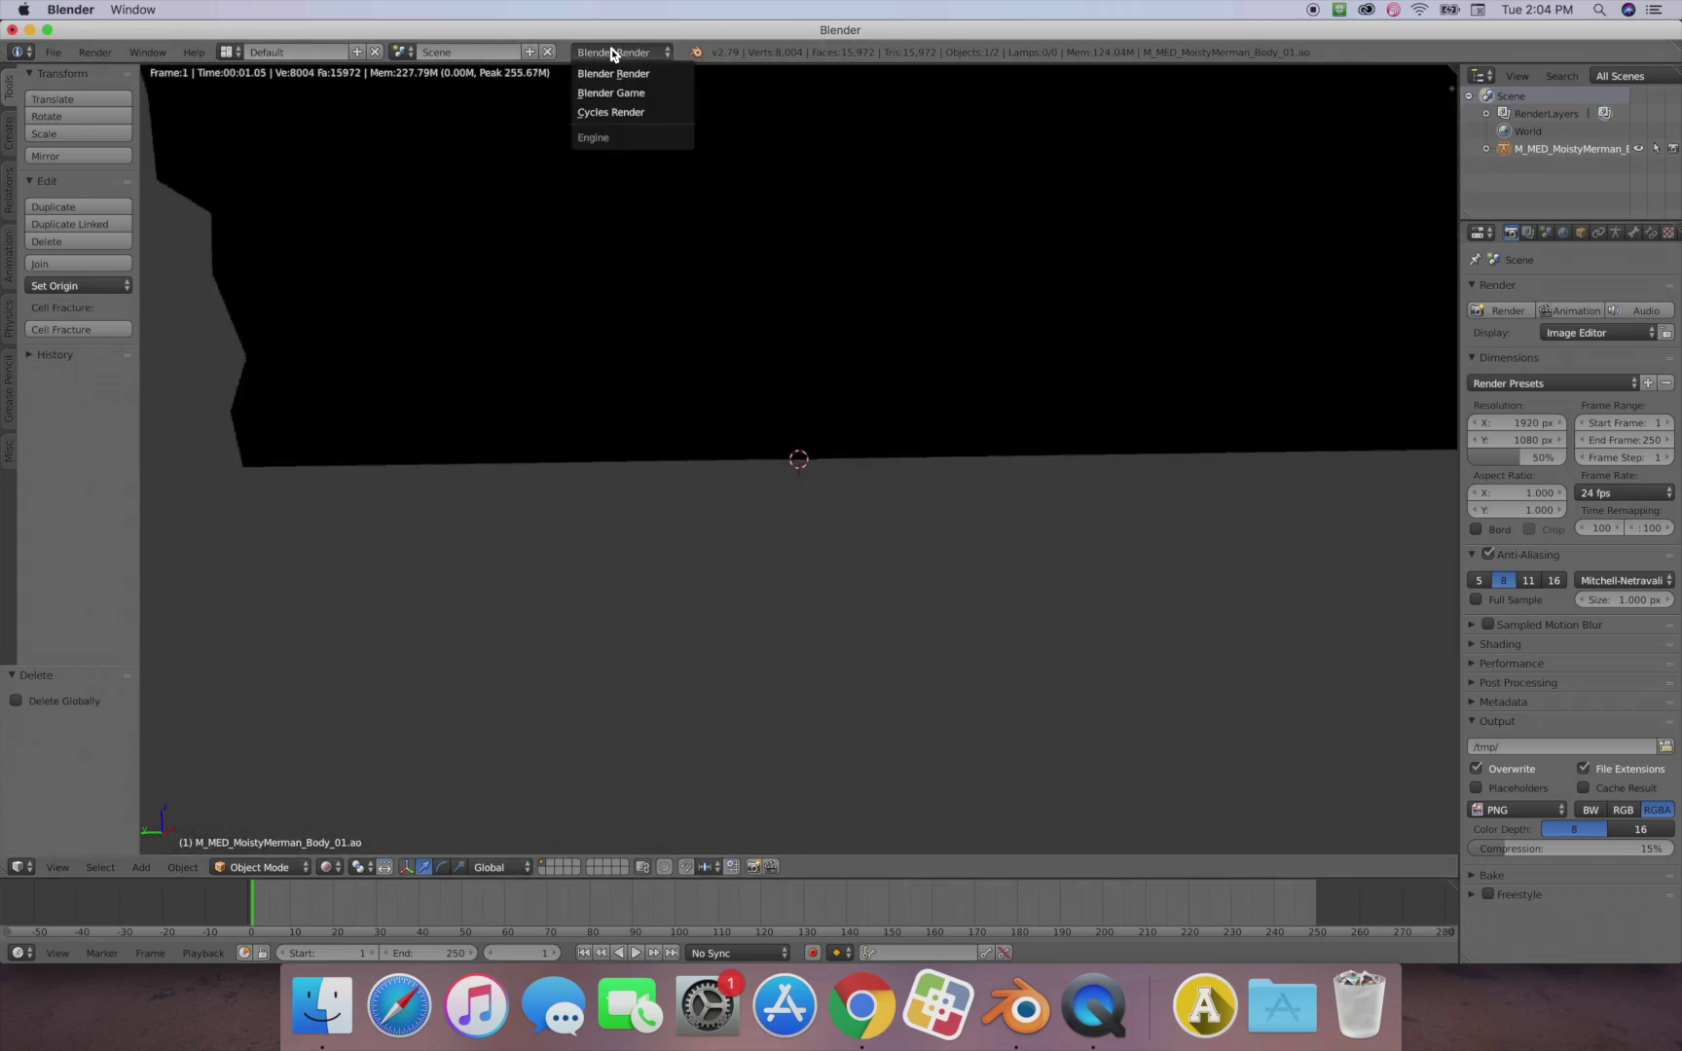
click(617, 109)
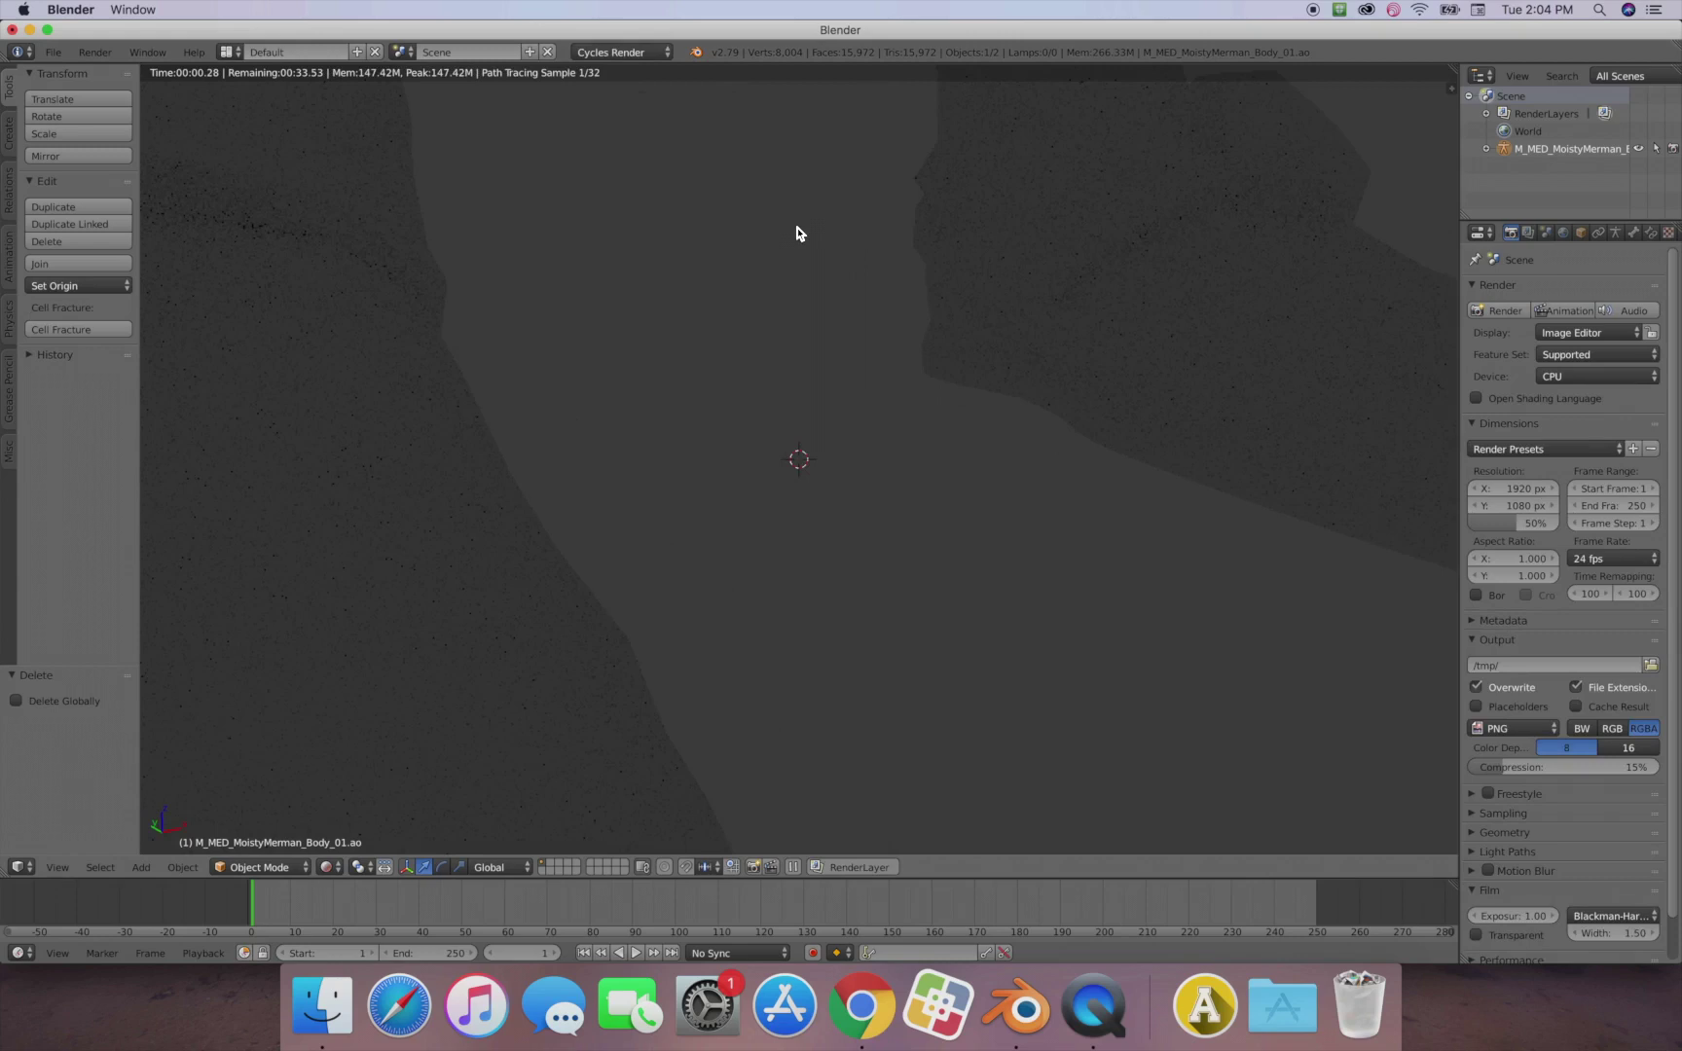
scroll(793, 234, down, 8)
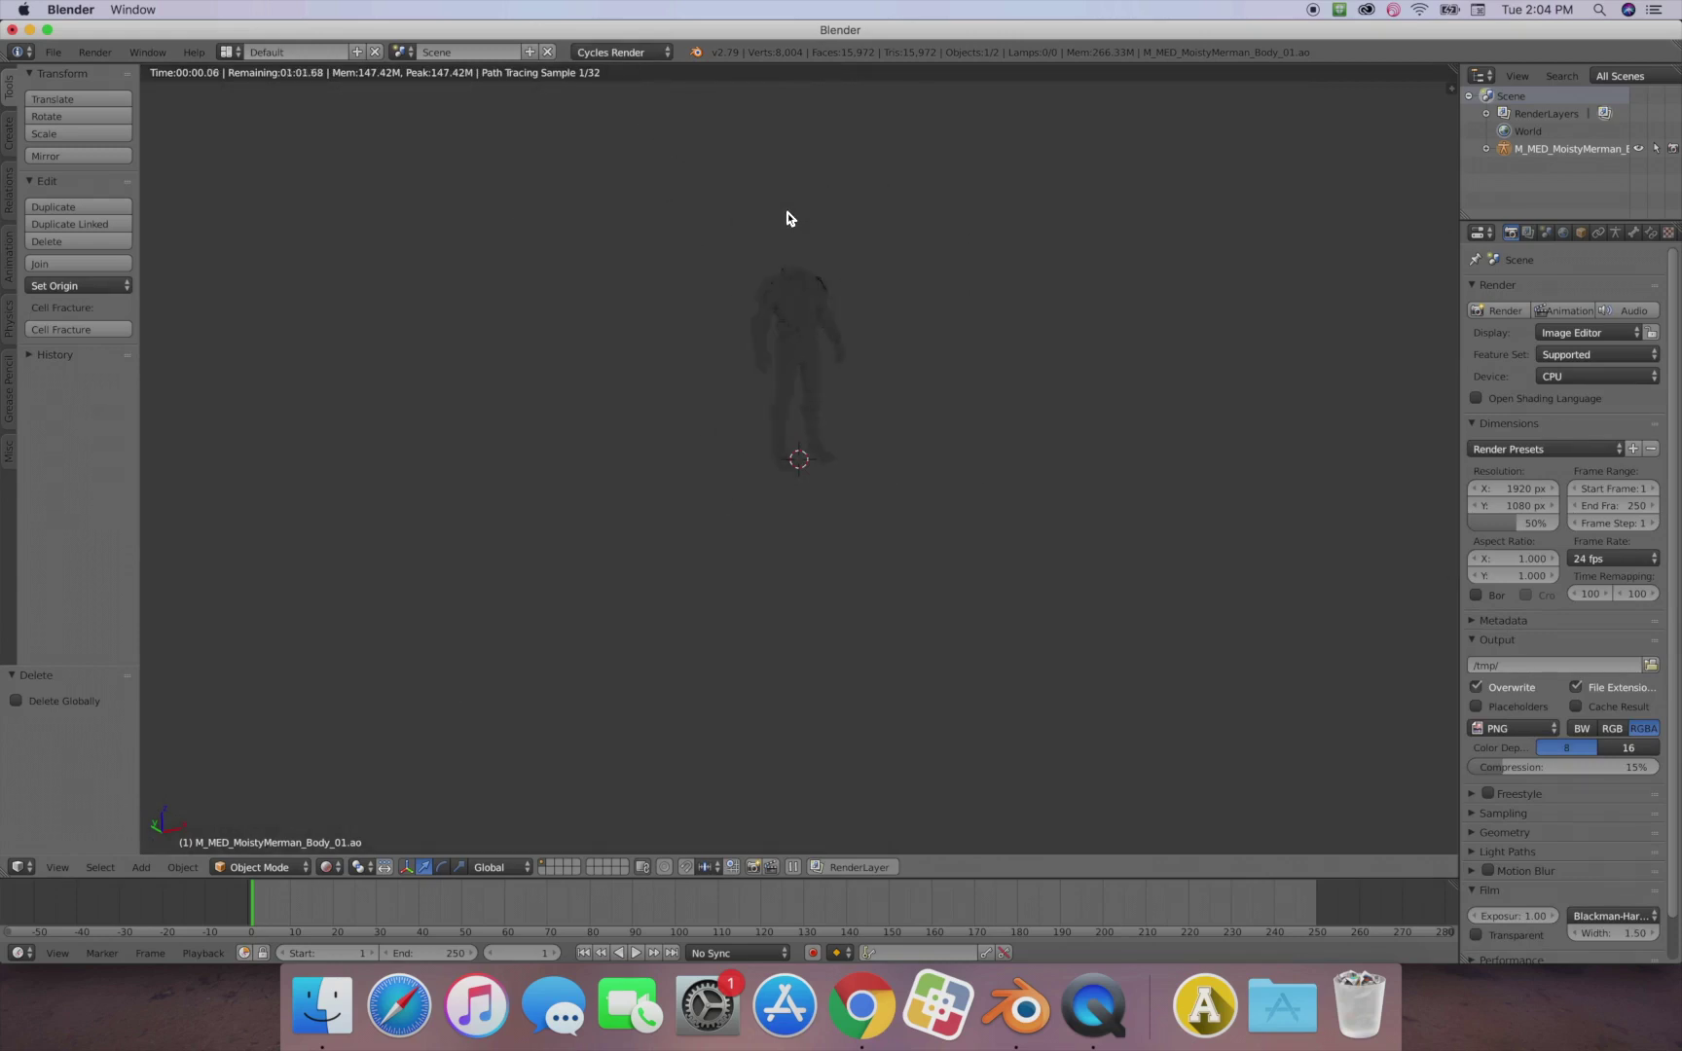
scroll(789, 216, up, 5)
scroll(759, 218, down, 6)
scroll(750, 292, up, 2)
shift+middle_drag(748, 295, 768, 409)
key(shift+z)
Apply smooth shading to the Moisty Merman body mesh
scroll(766, 409, up, 6)
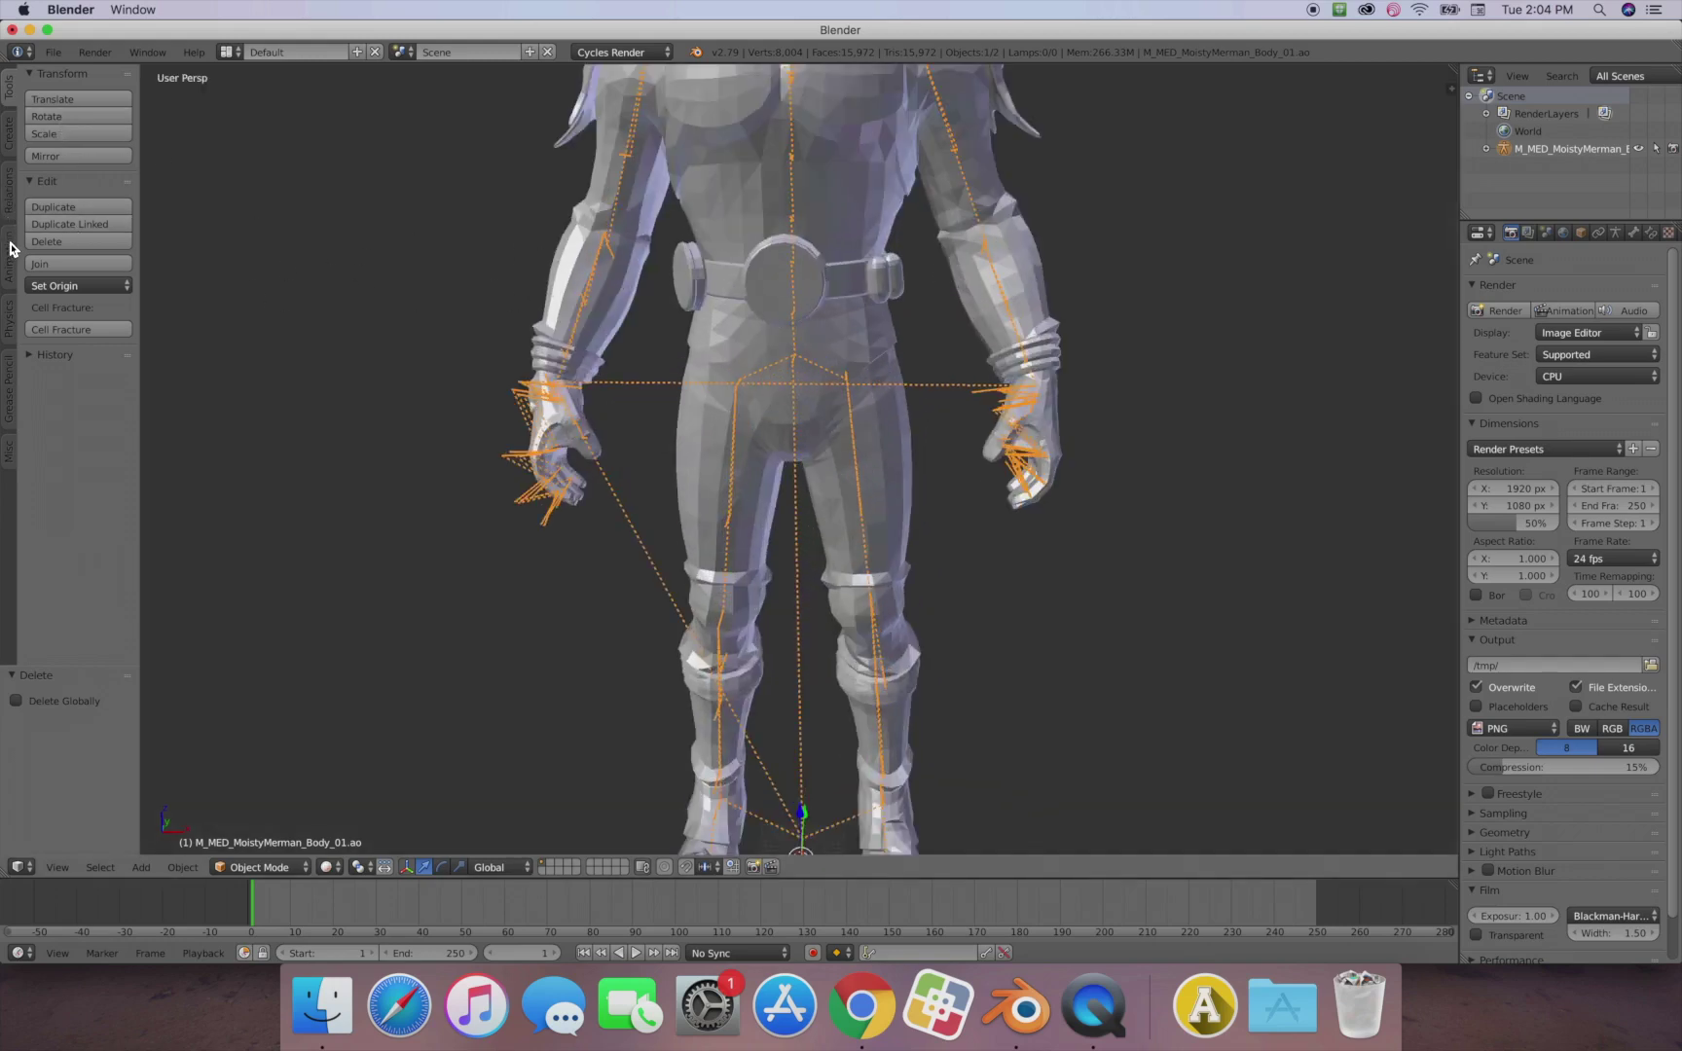
right_click(737, 294)
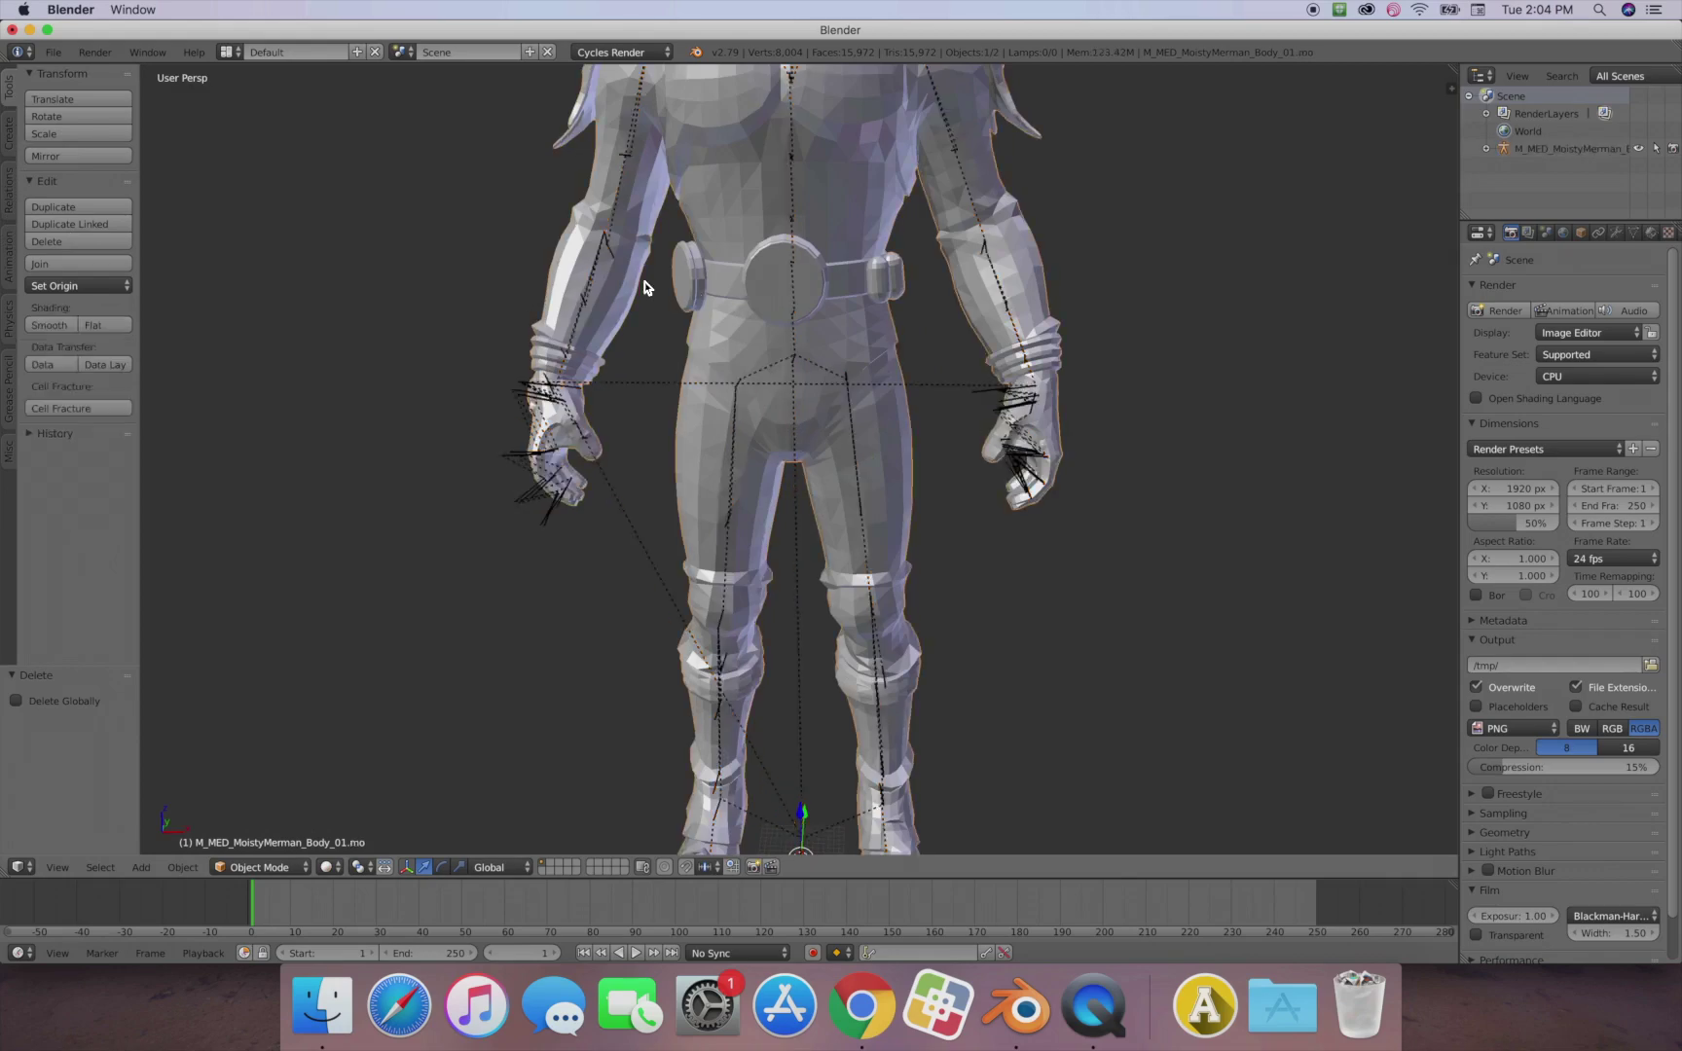
click(64, 331)
scroll(616, 346, down, 4)
mouse_move(830, 340)
middle_down()
mouse_move(777, 350)
mouse_move(824, 342)
middle_up()
Import the M_MED_MoistyMerman_Head_01 skeleton mesh (.psk) from the exported head folder
click(58, 53)
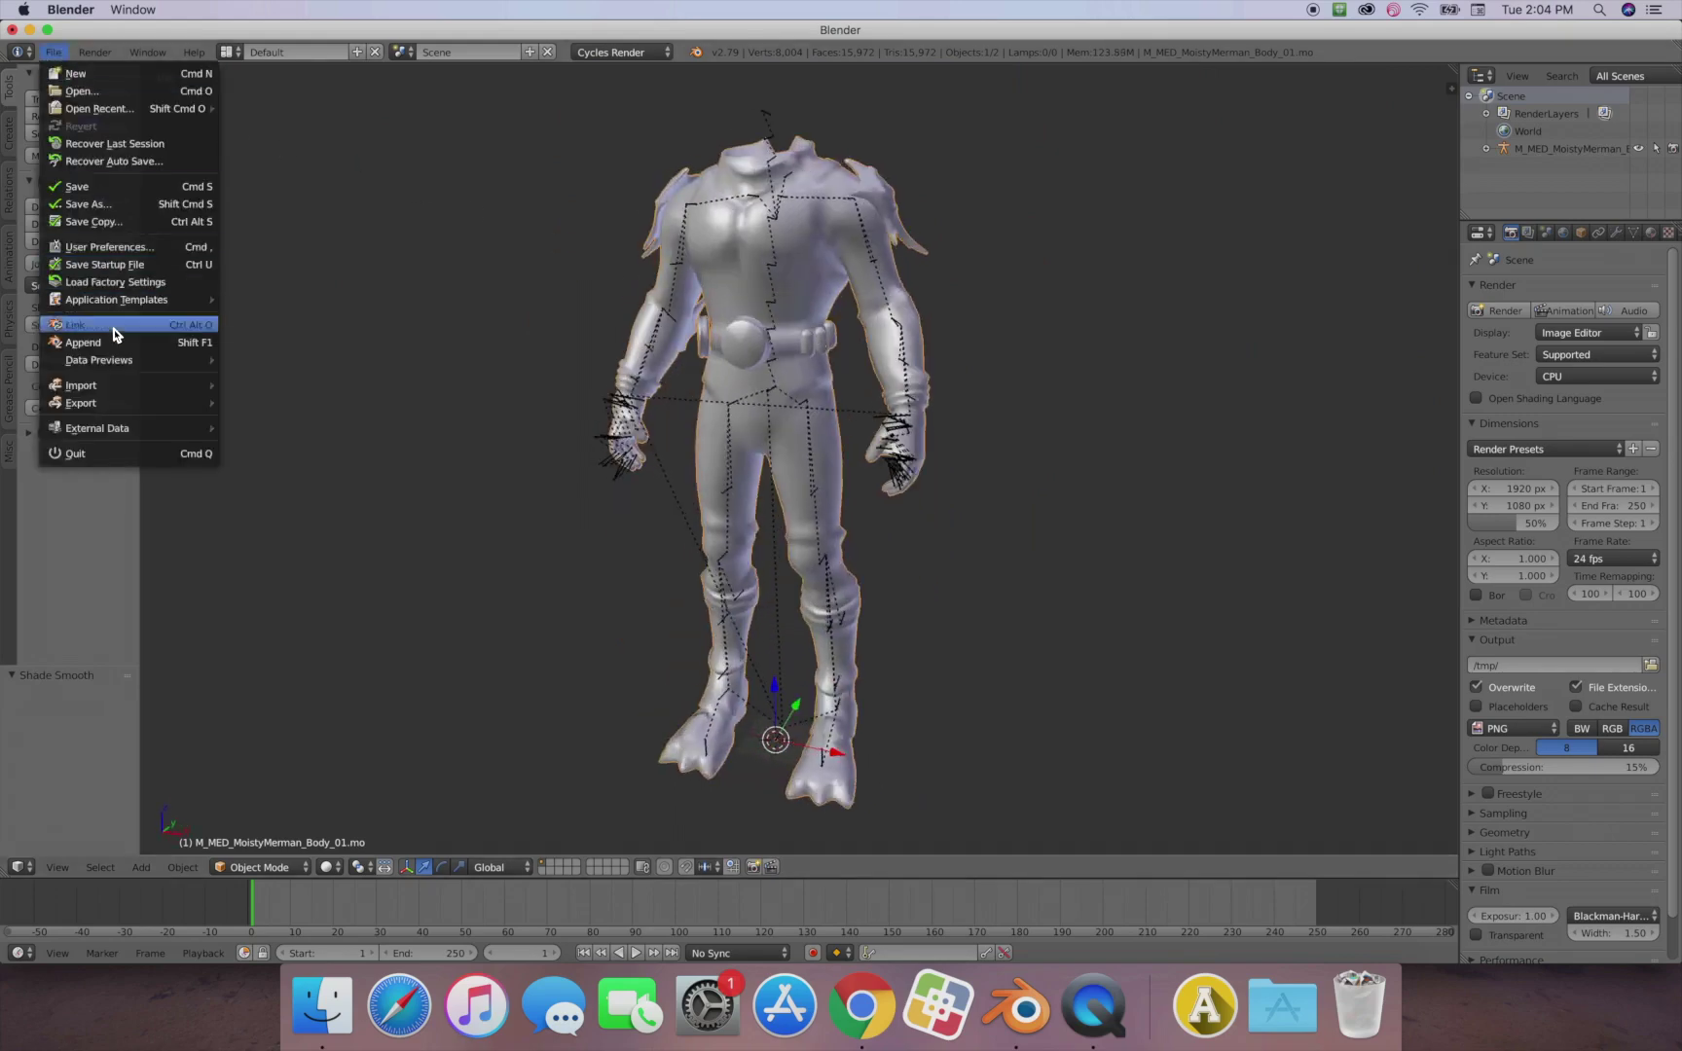
click(354, 565)
click(301, 140)
click(300, 140)
click(290, 176)
click(301, 159)
click(319, 180)
double_click(342, 158)
Apply smooth shading to the imported Moisty Merman head mesh
scroll(643, 312, down, 5)
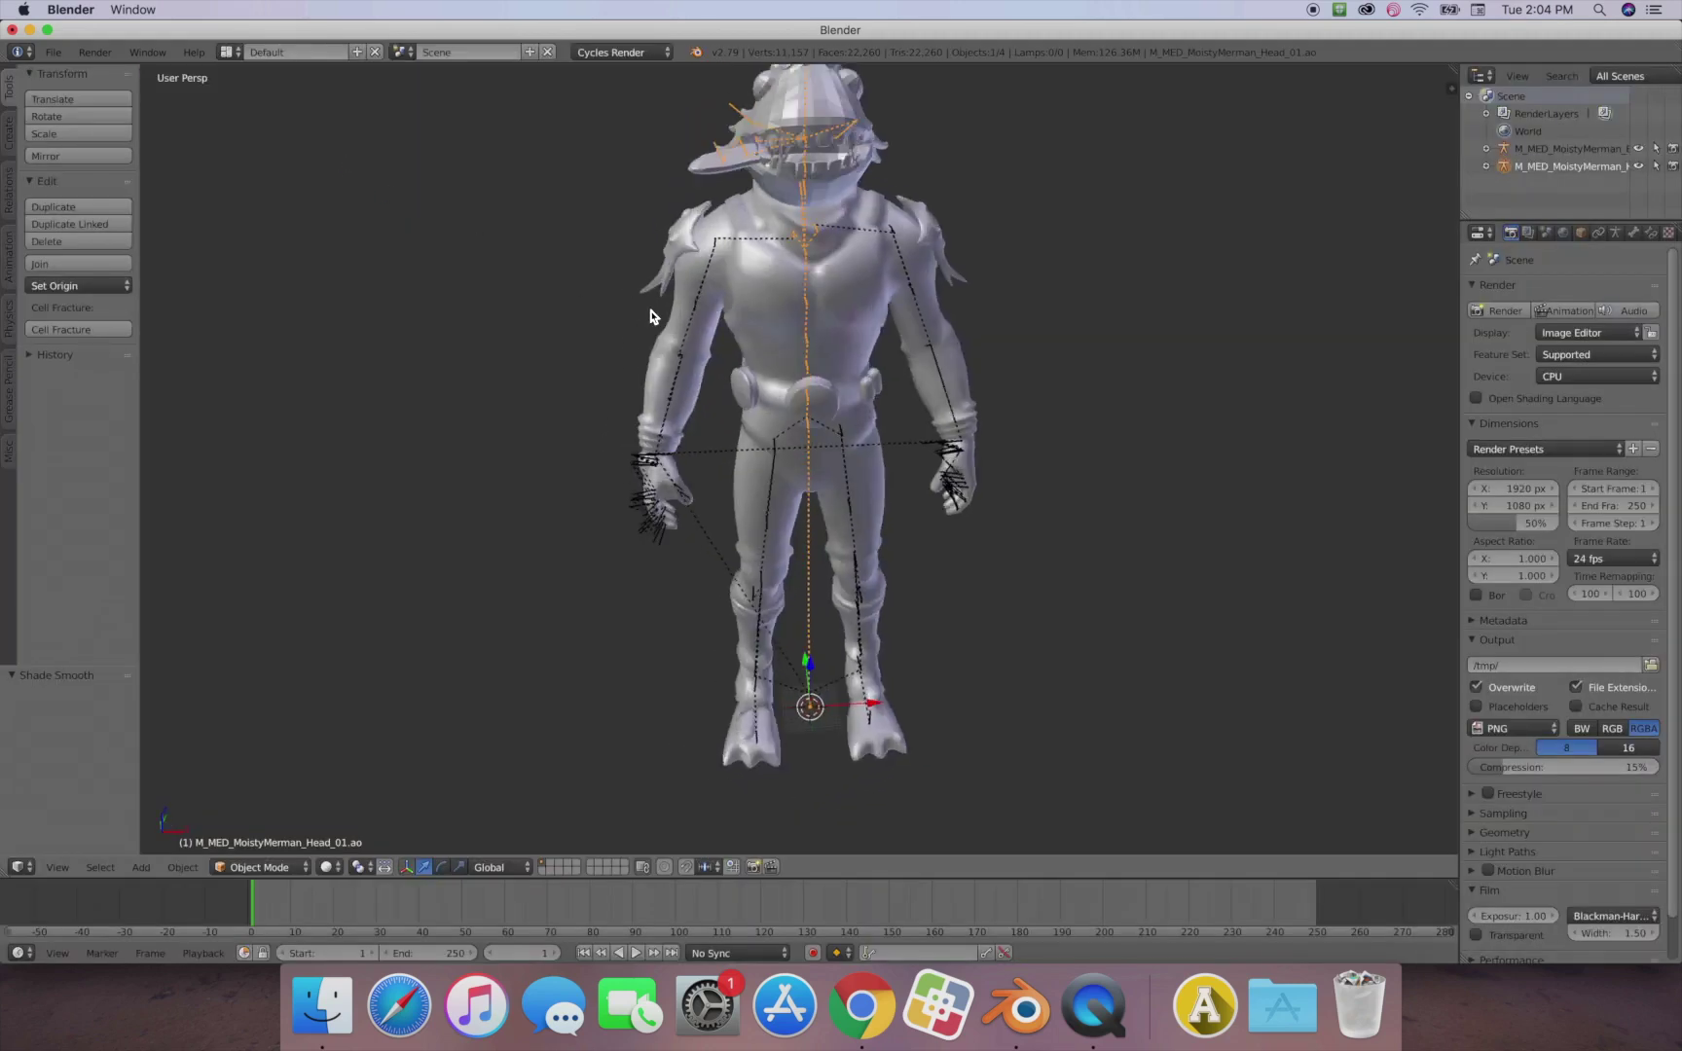
right_click(742, 278)
click(89, 327)
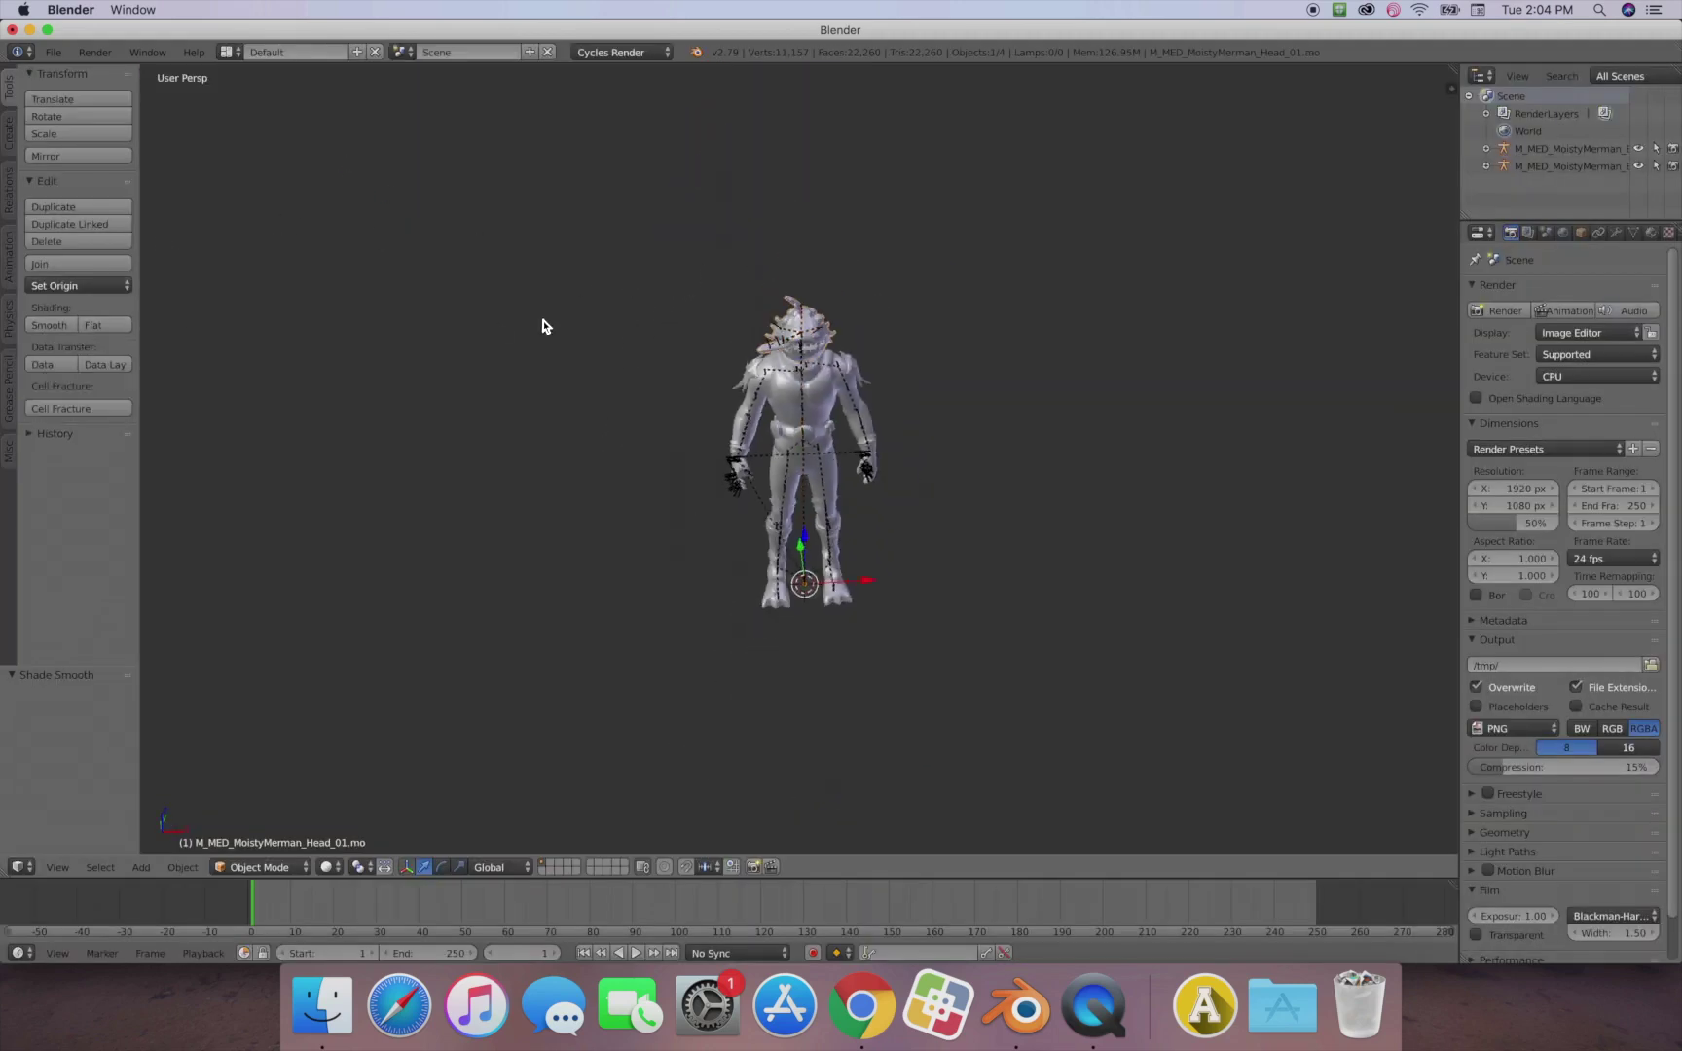
mouse_move(560, 327)
middle_down()
mouse_move(537, 303)
mouse_move(501, 379)
mouse_move(606, 366)
middle_up()
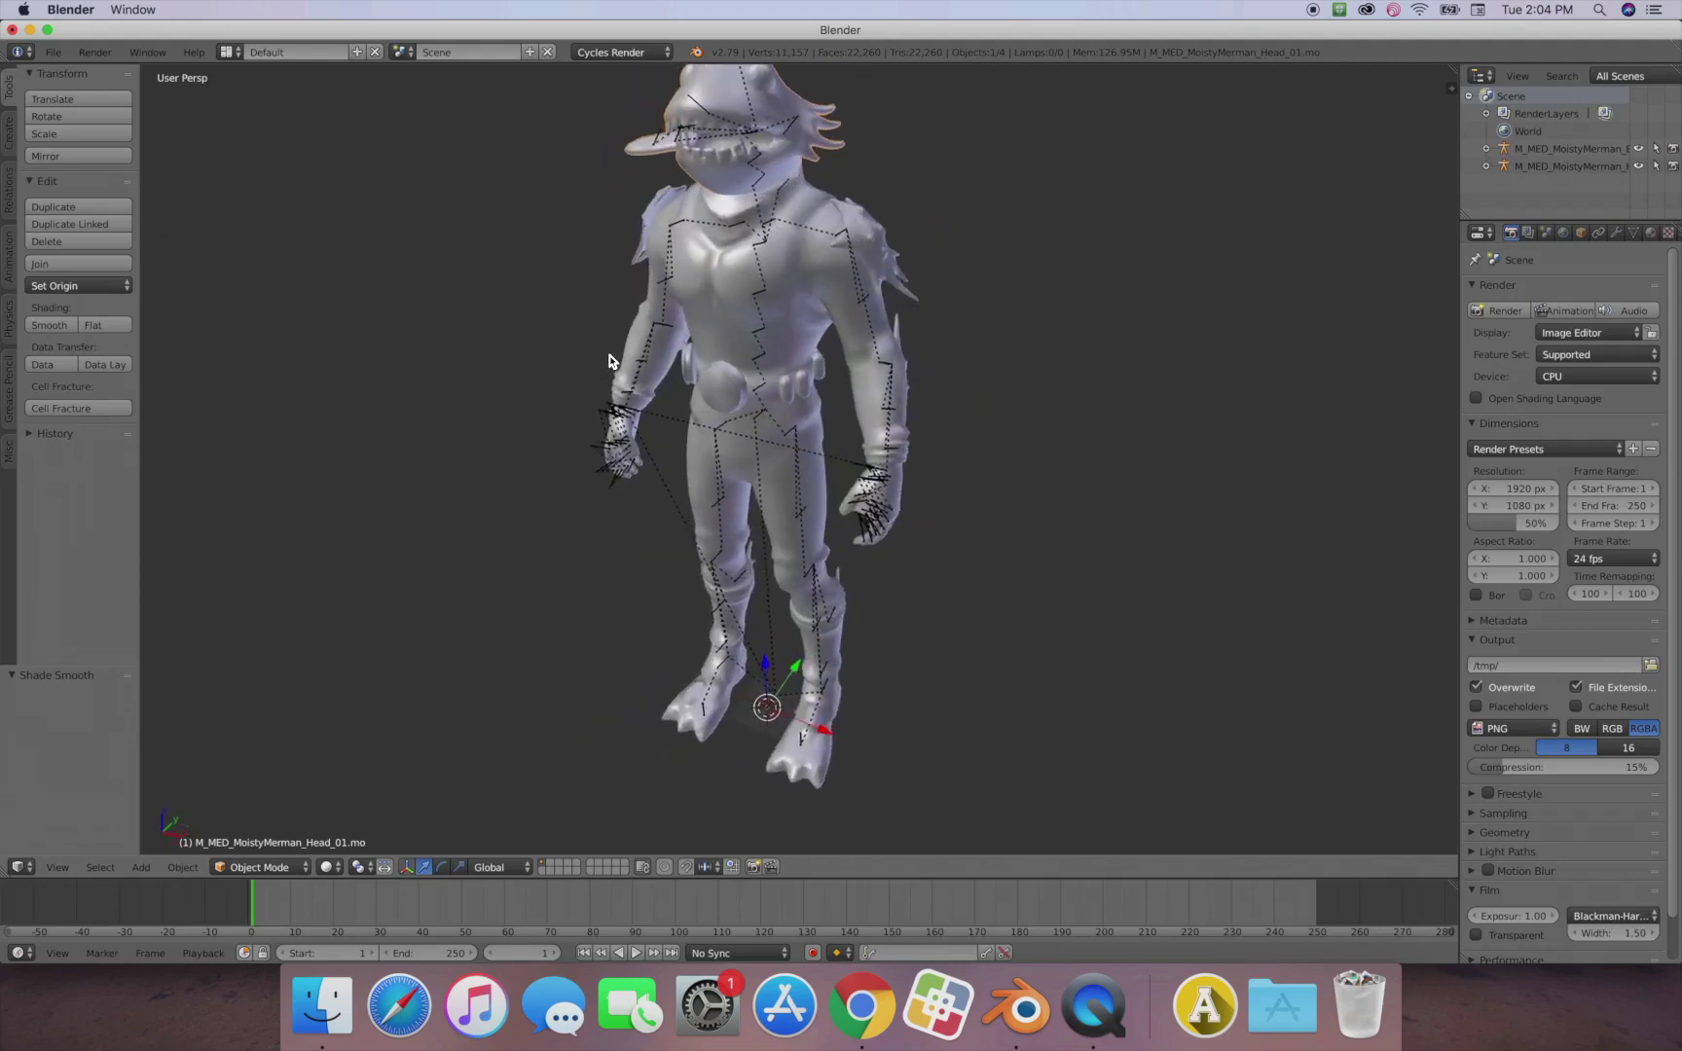
Preview the assembled body and head in rendered viewport shading, and return to solid shading
right_click(786, 357)
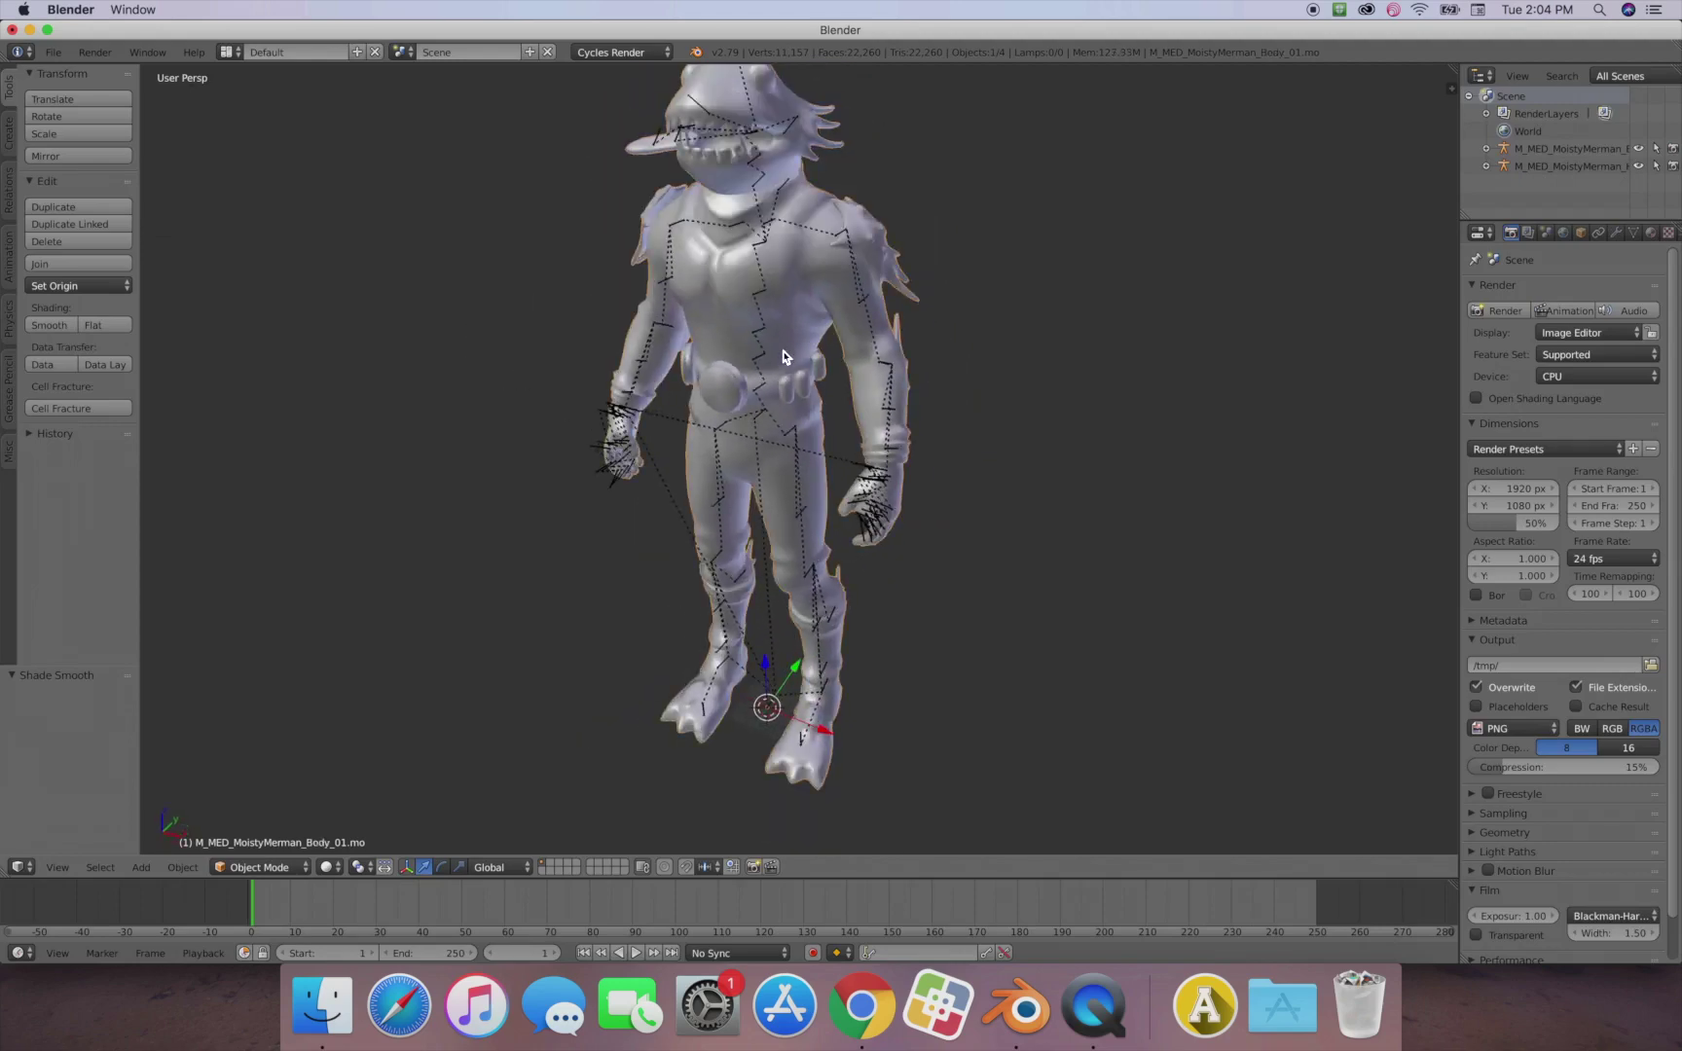
right_click(760, 249)
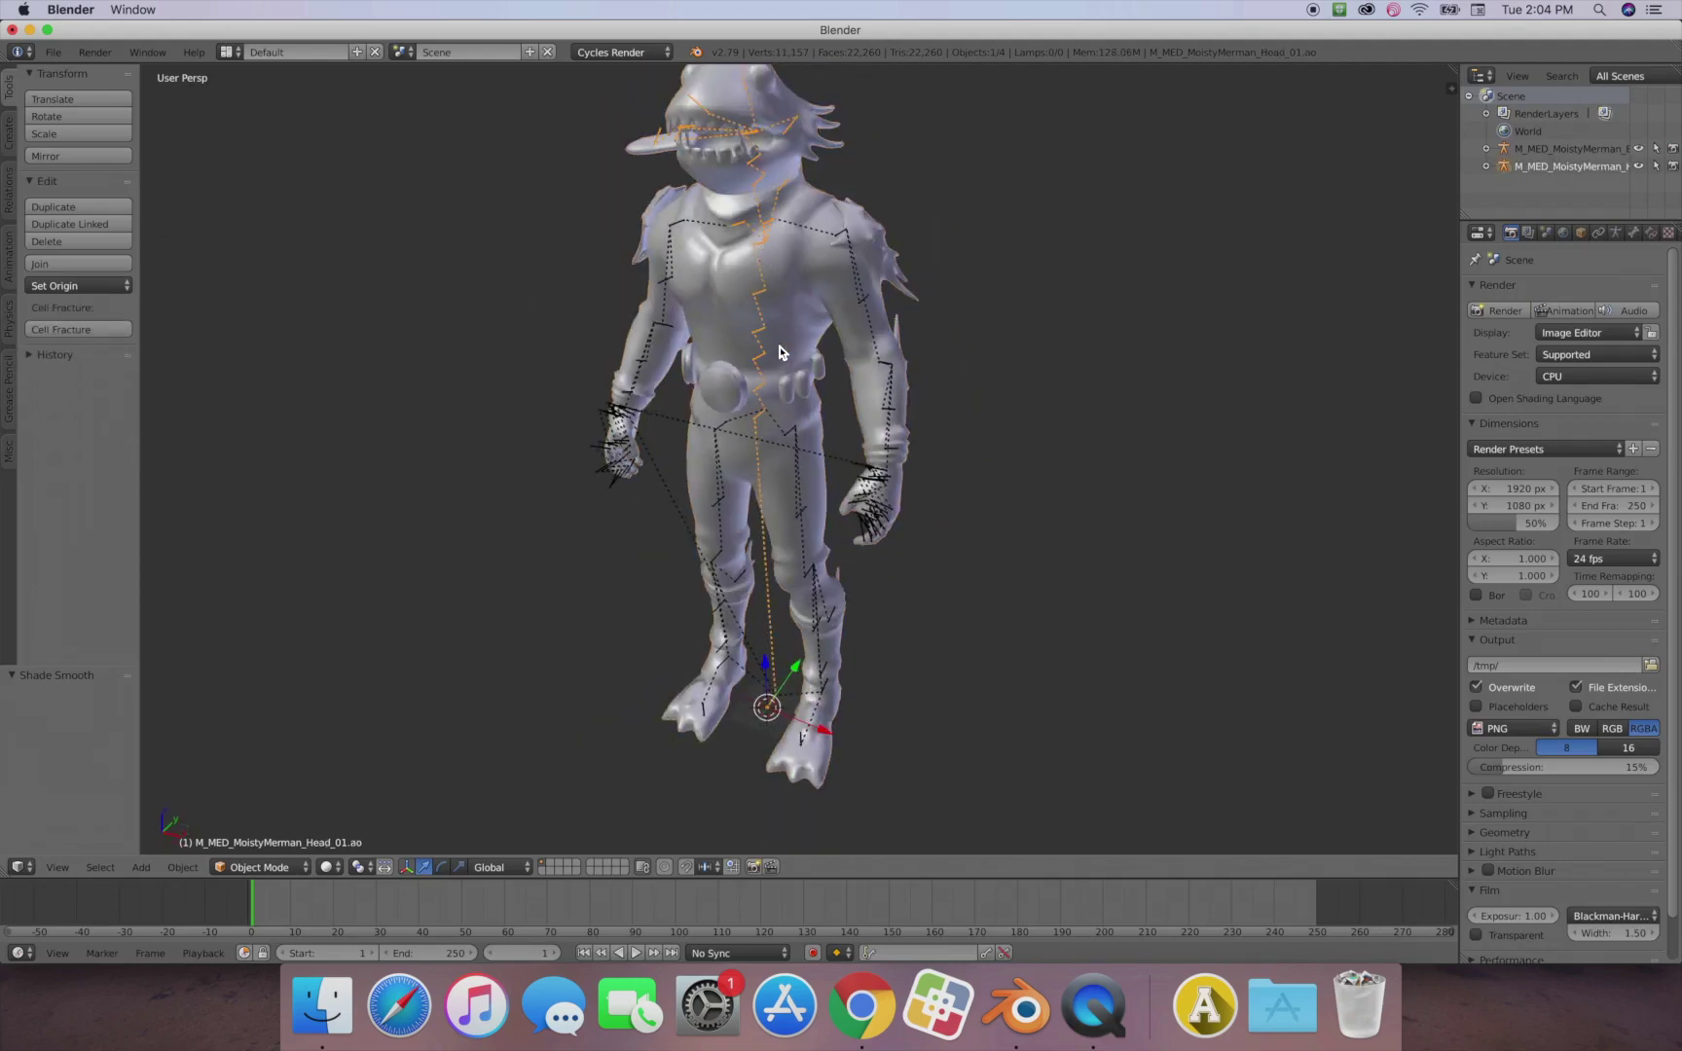
key(shift+z)
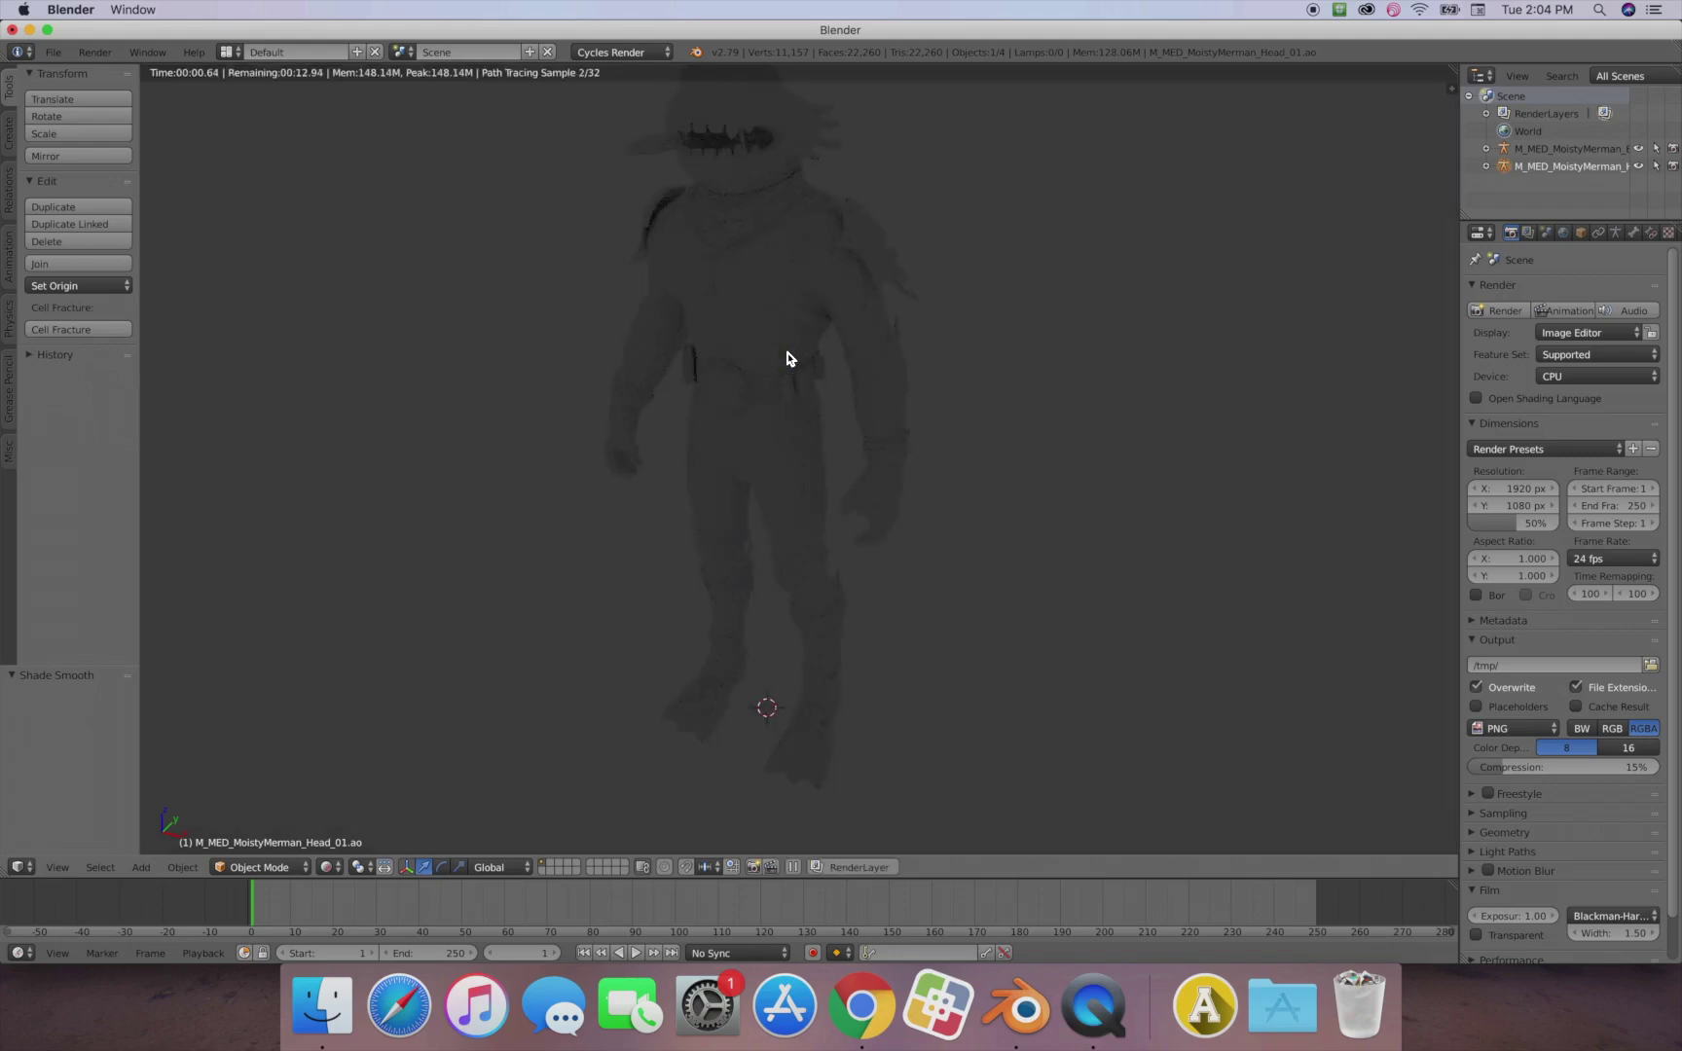
scroll(784, 354, up, 2)
scroll(769, 360, down, 7)
scroll(754, 381, up, 8)
scroll(689, 353, down, 6)
key(shift+z)
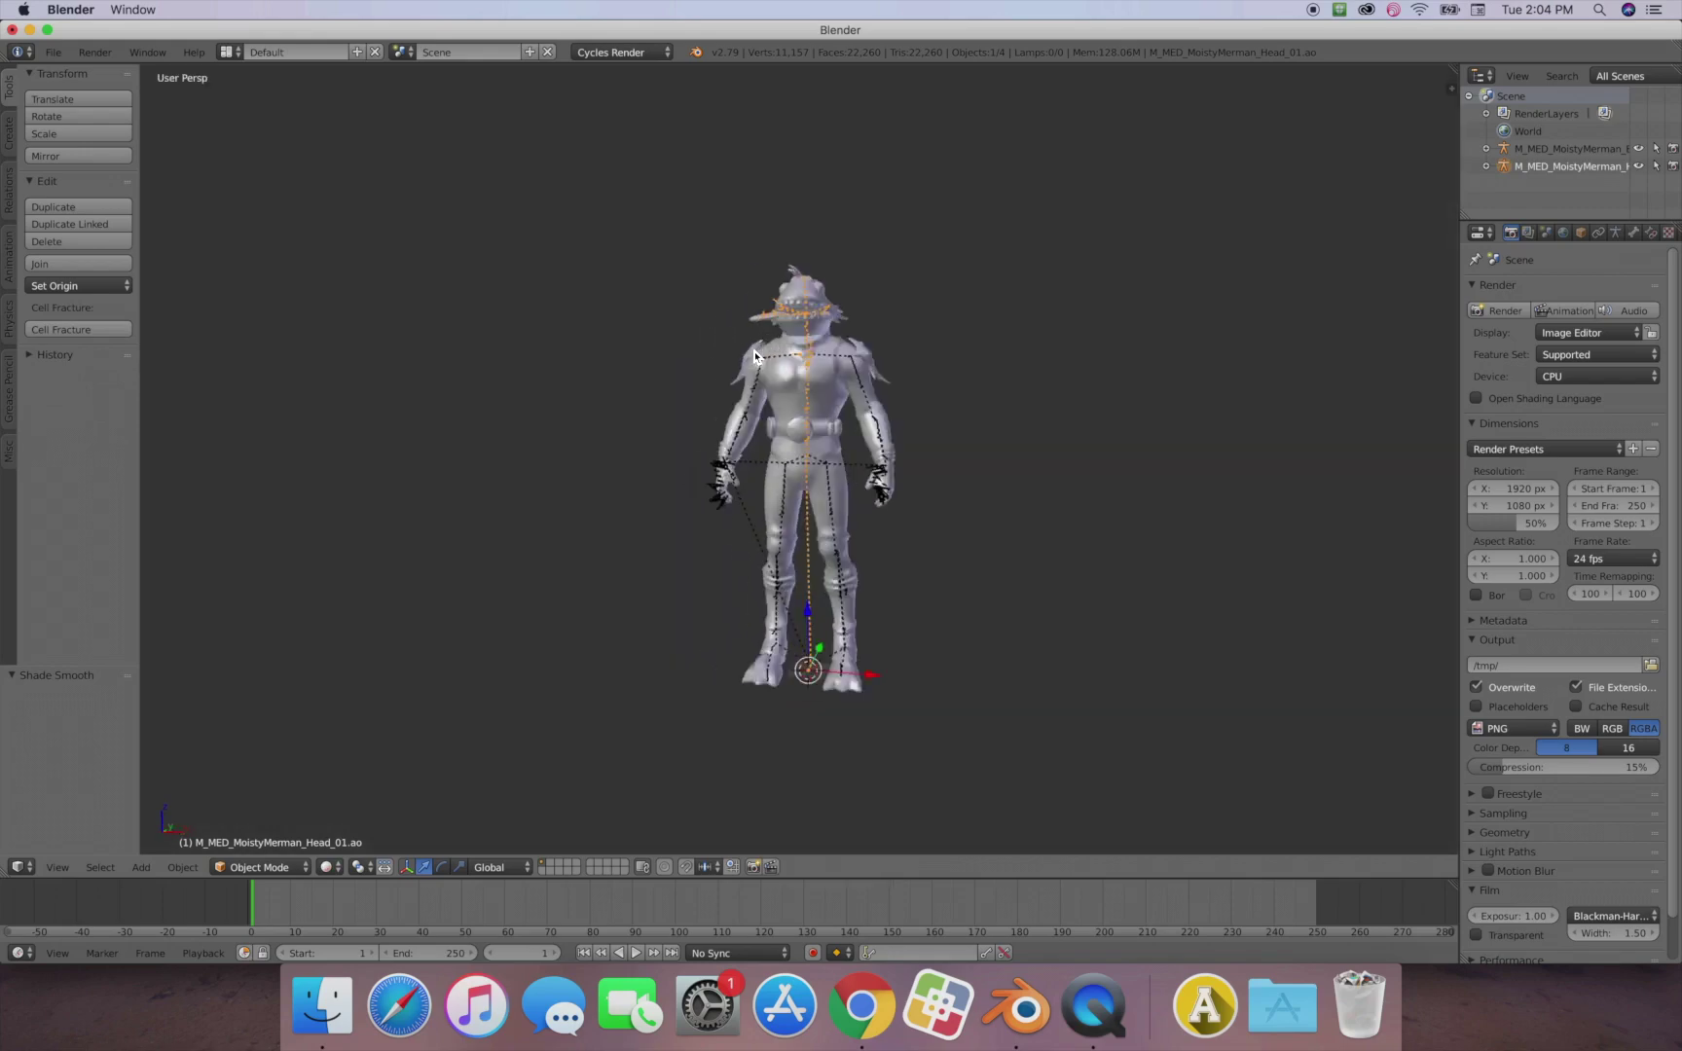
Try rotating the dyn_tongue_02 bone of the head armature in Pose Mode, and return to Object Mode
scroll(781, 349, up, 7)
mouse_move(830, 501)
middle_down()
mouse_move(801, 536)
mouse_move(812, 514)
middle_up()
scroll(812, 514, down, 5)
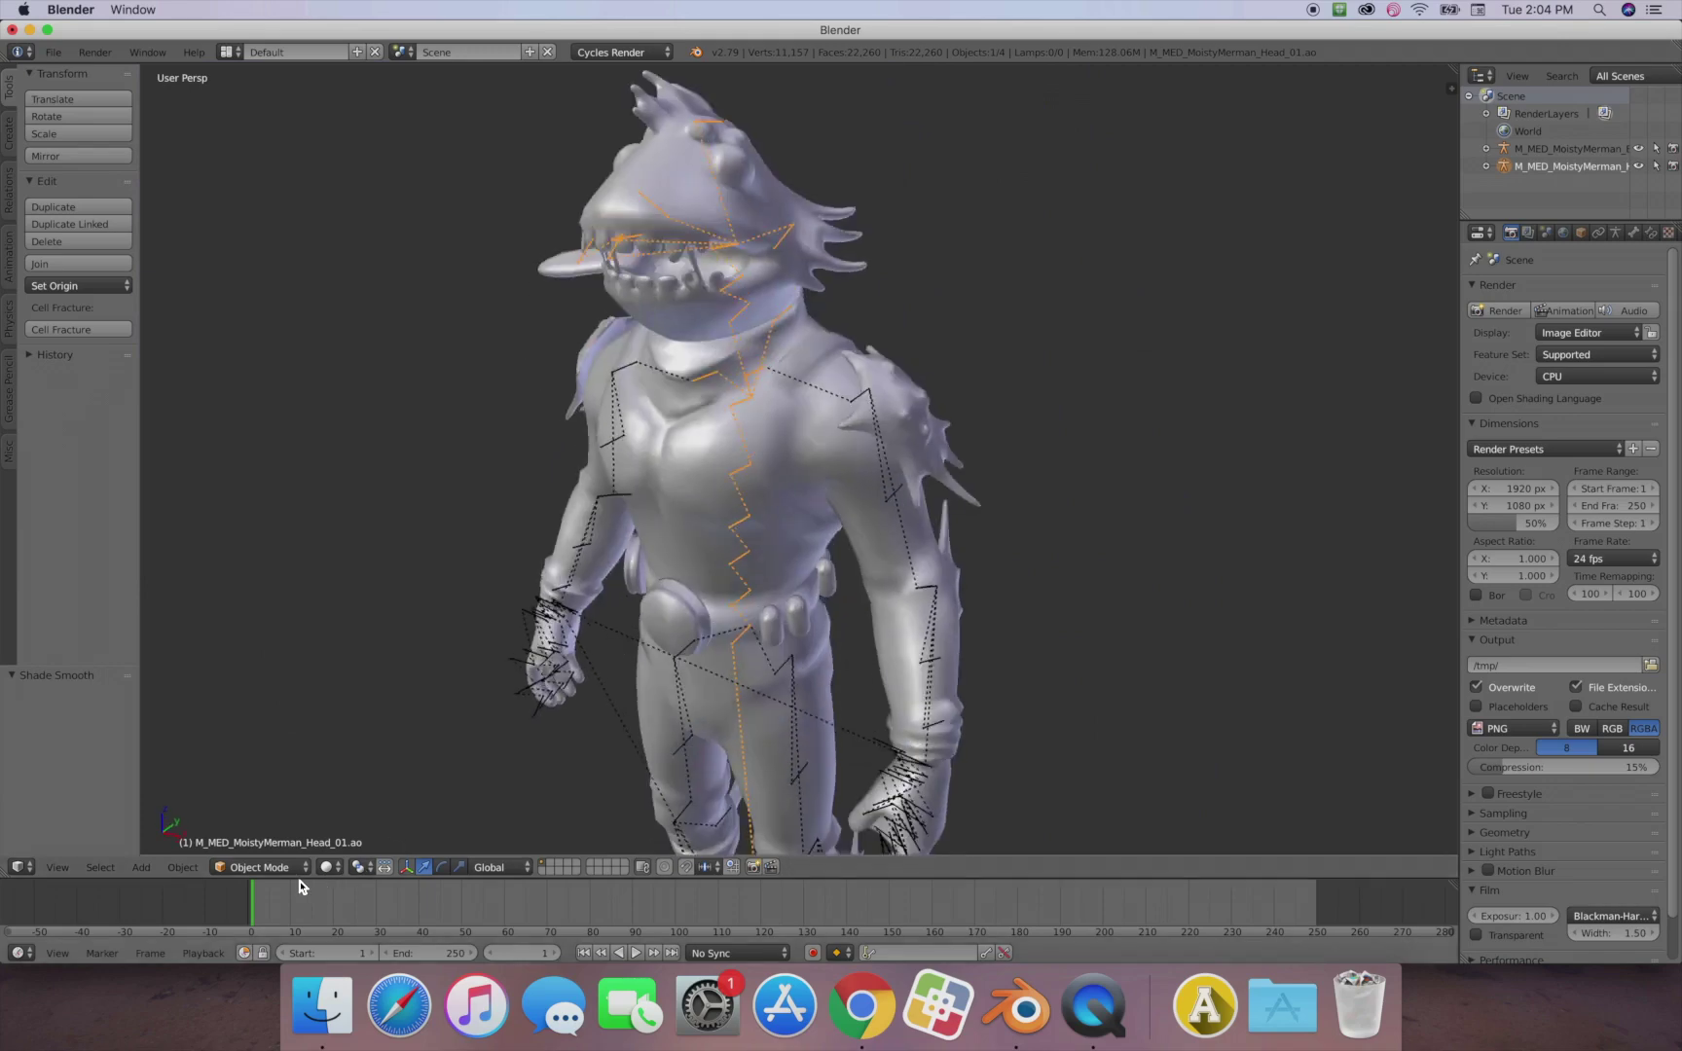
click(273, 867)
click(292, 801)
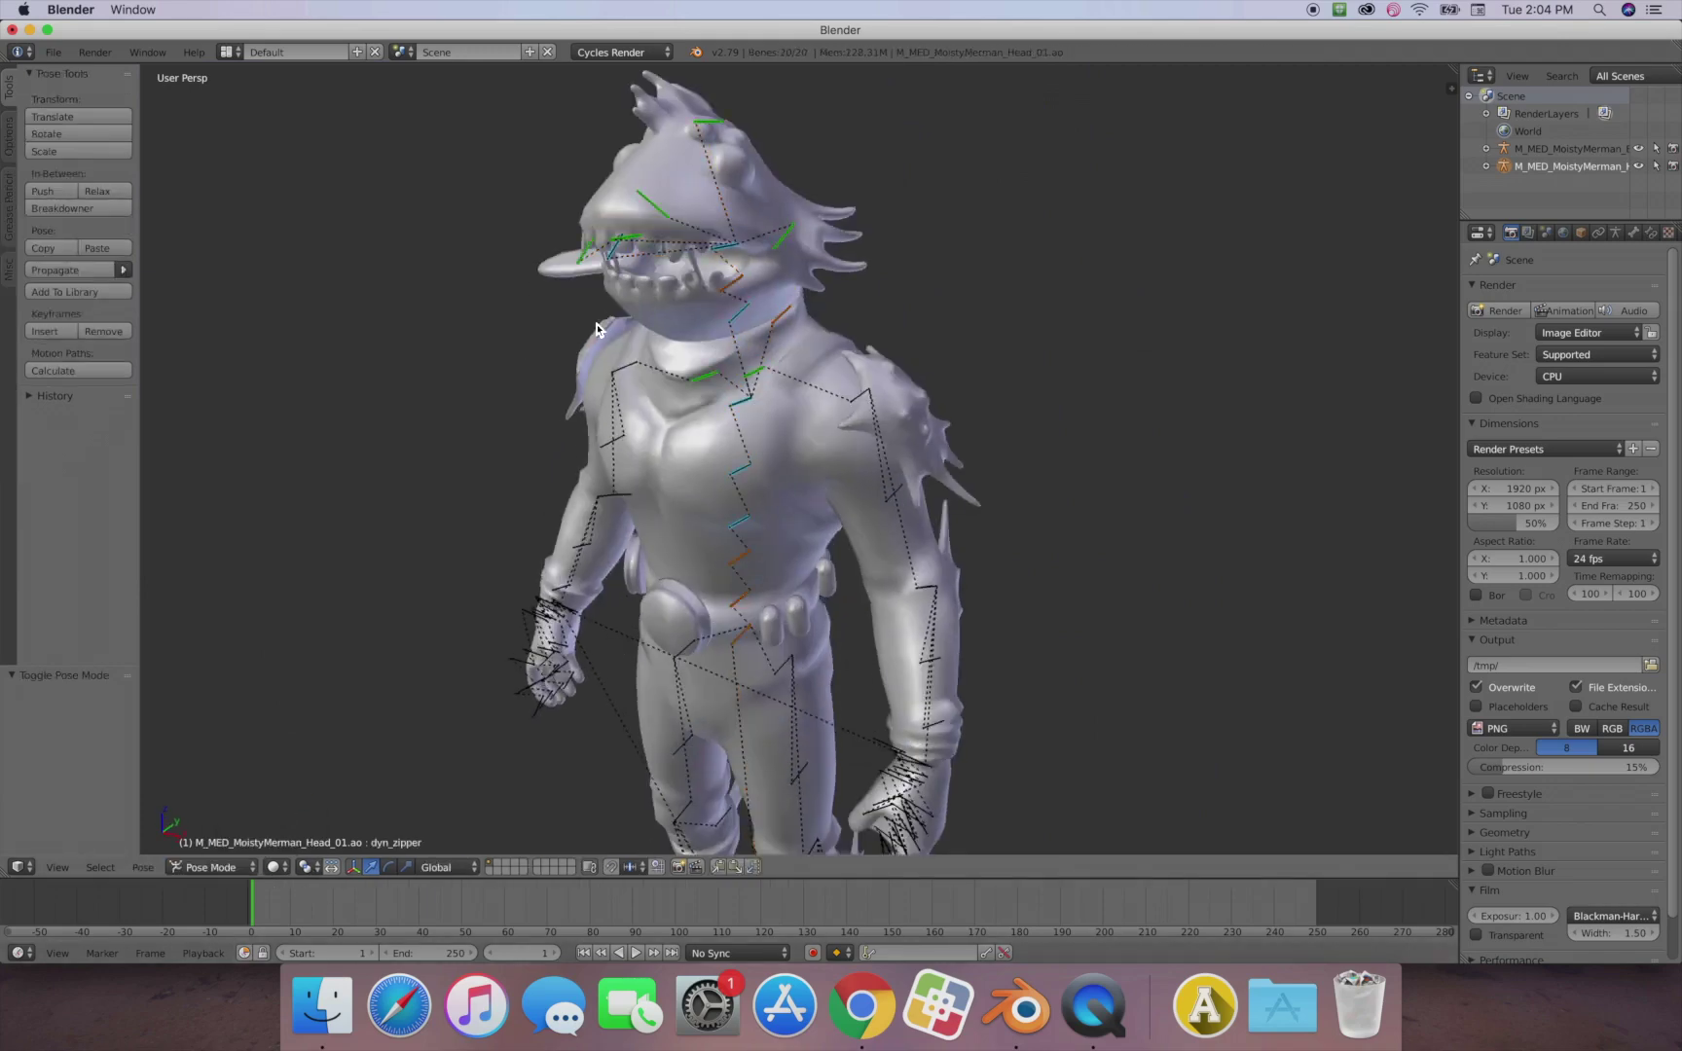
right_click(585, 252)
middle_drag(585, 252, 629, 311)
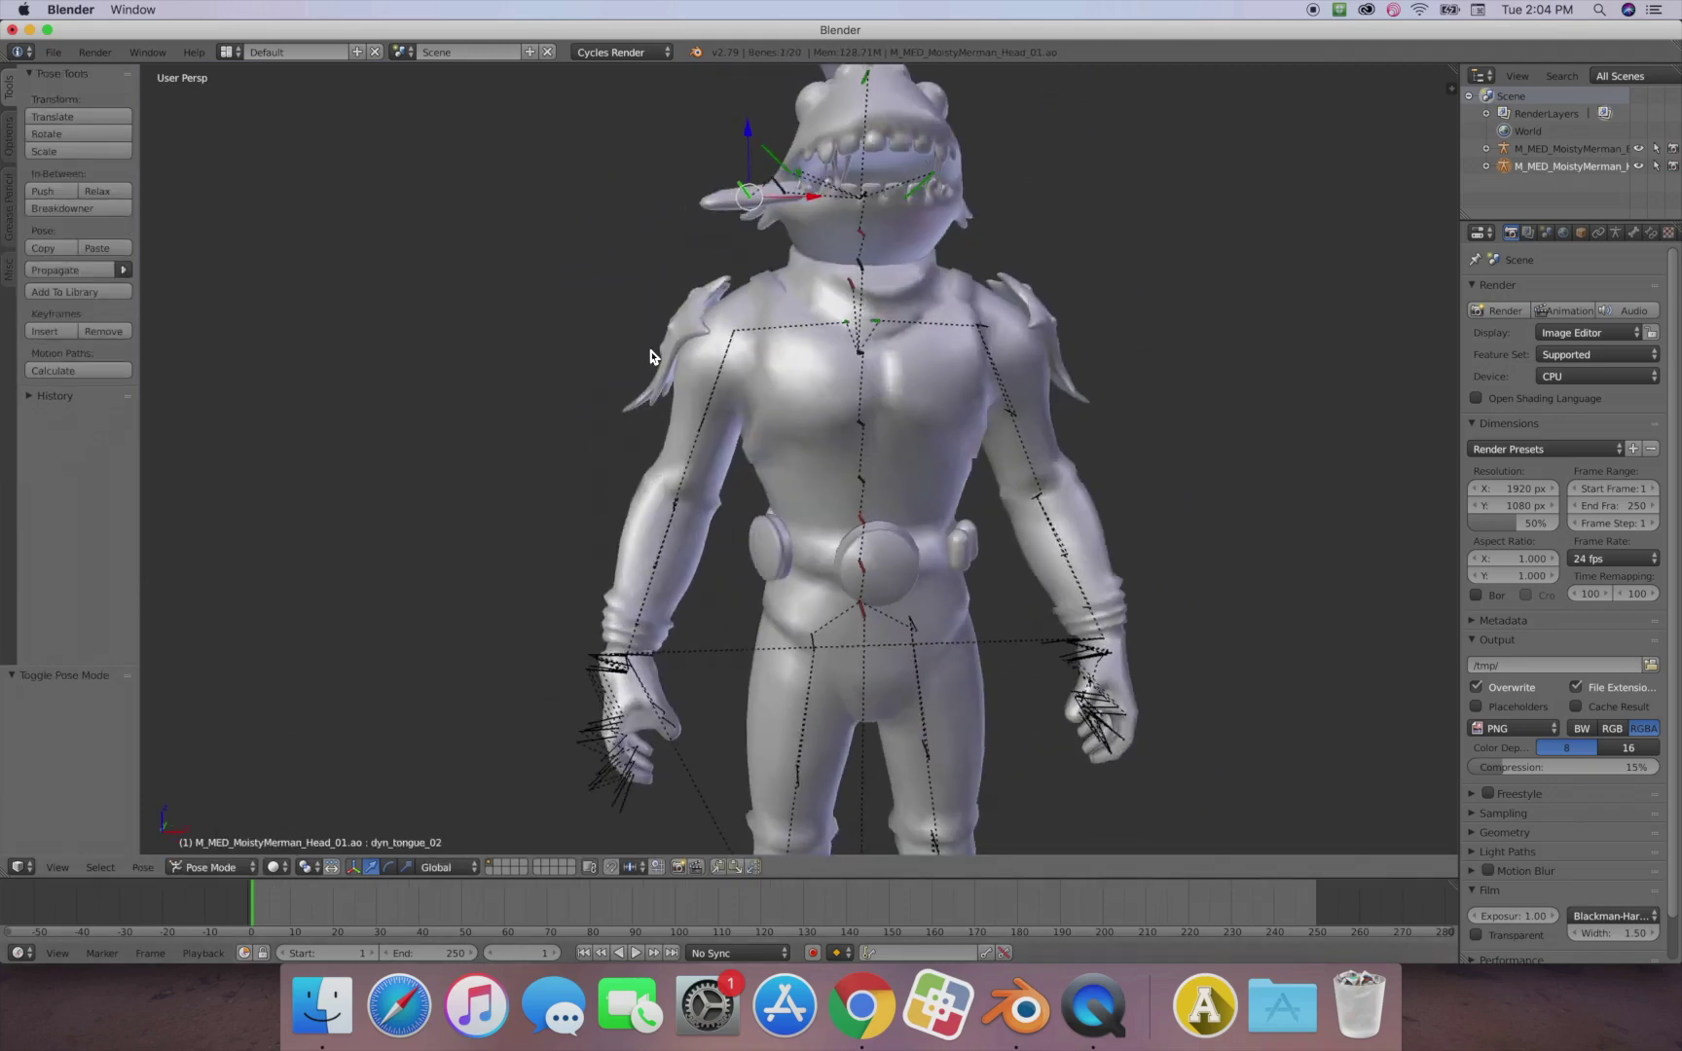
key(r)
key(Escape)
key(Tab)
click(292, 866)
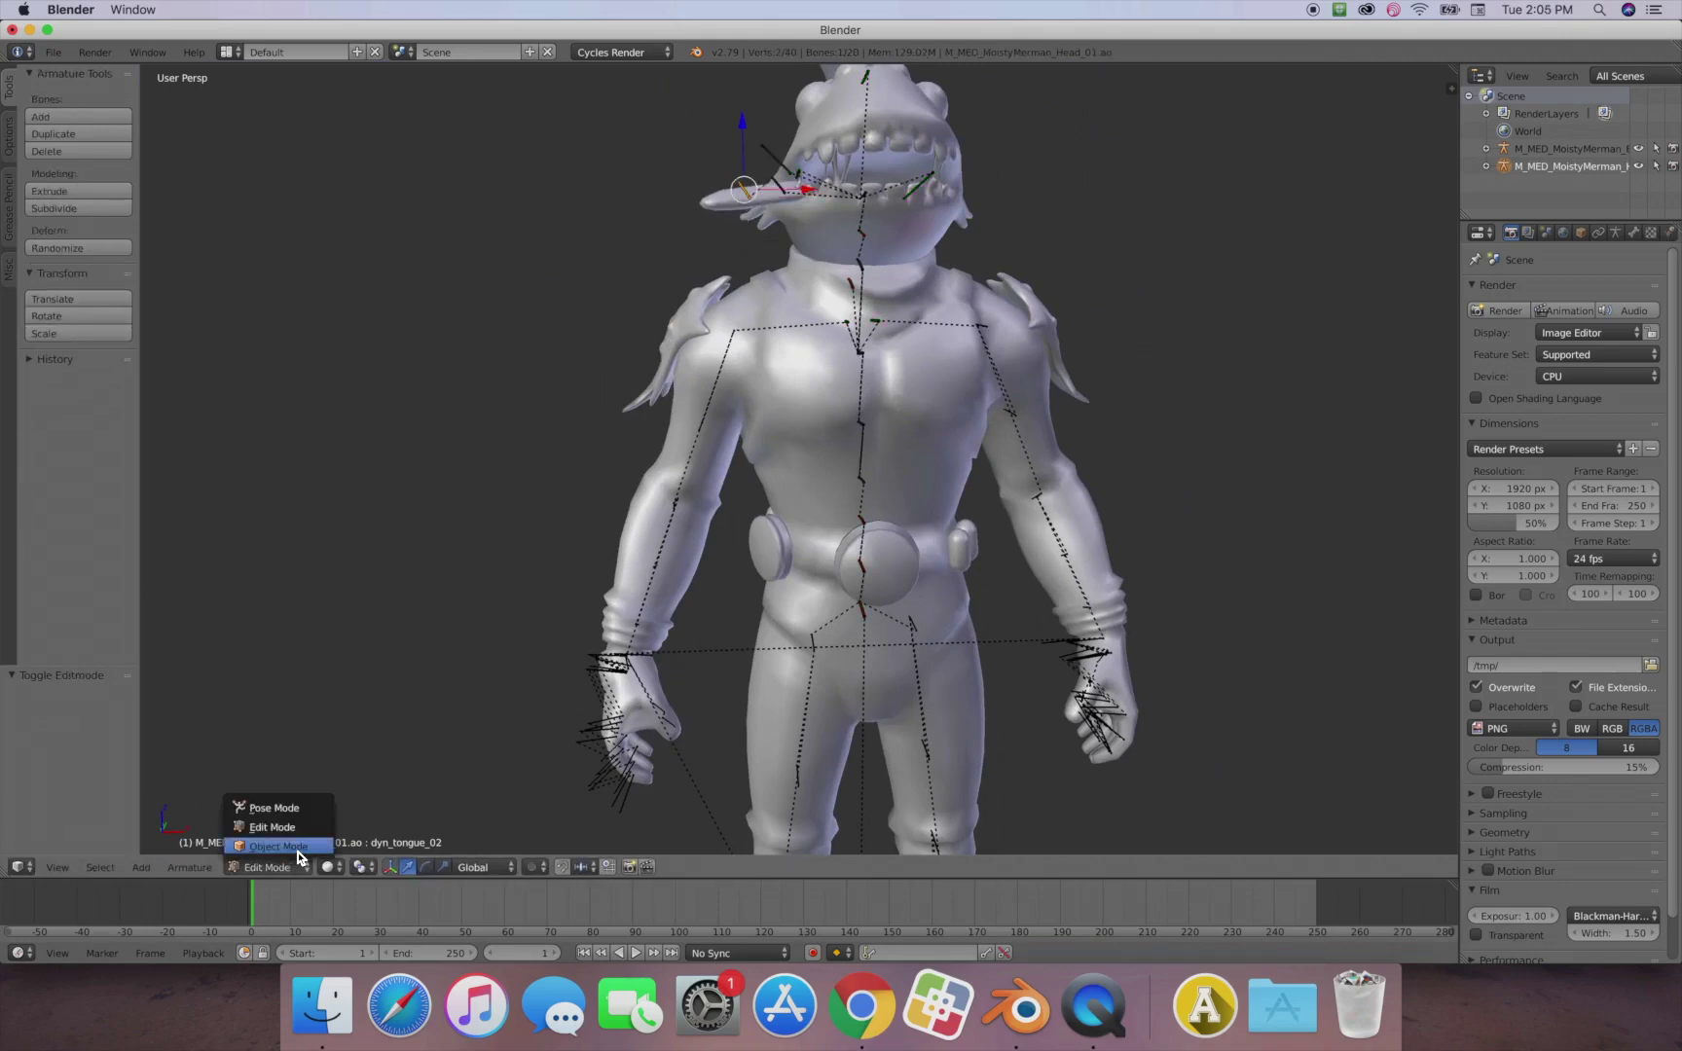
click(261, 837)
Try rotating the body armature's upperarm_r bone about the global X axis in Pose Mode, and return to Object Mode
middle_drag(394, 566, 460, 535)
right_click(858, 376)
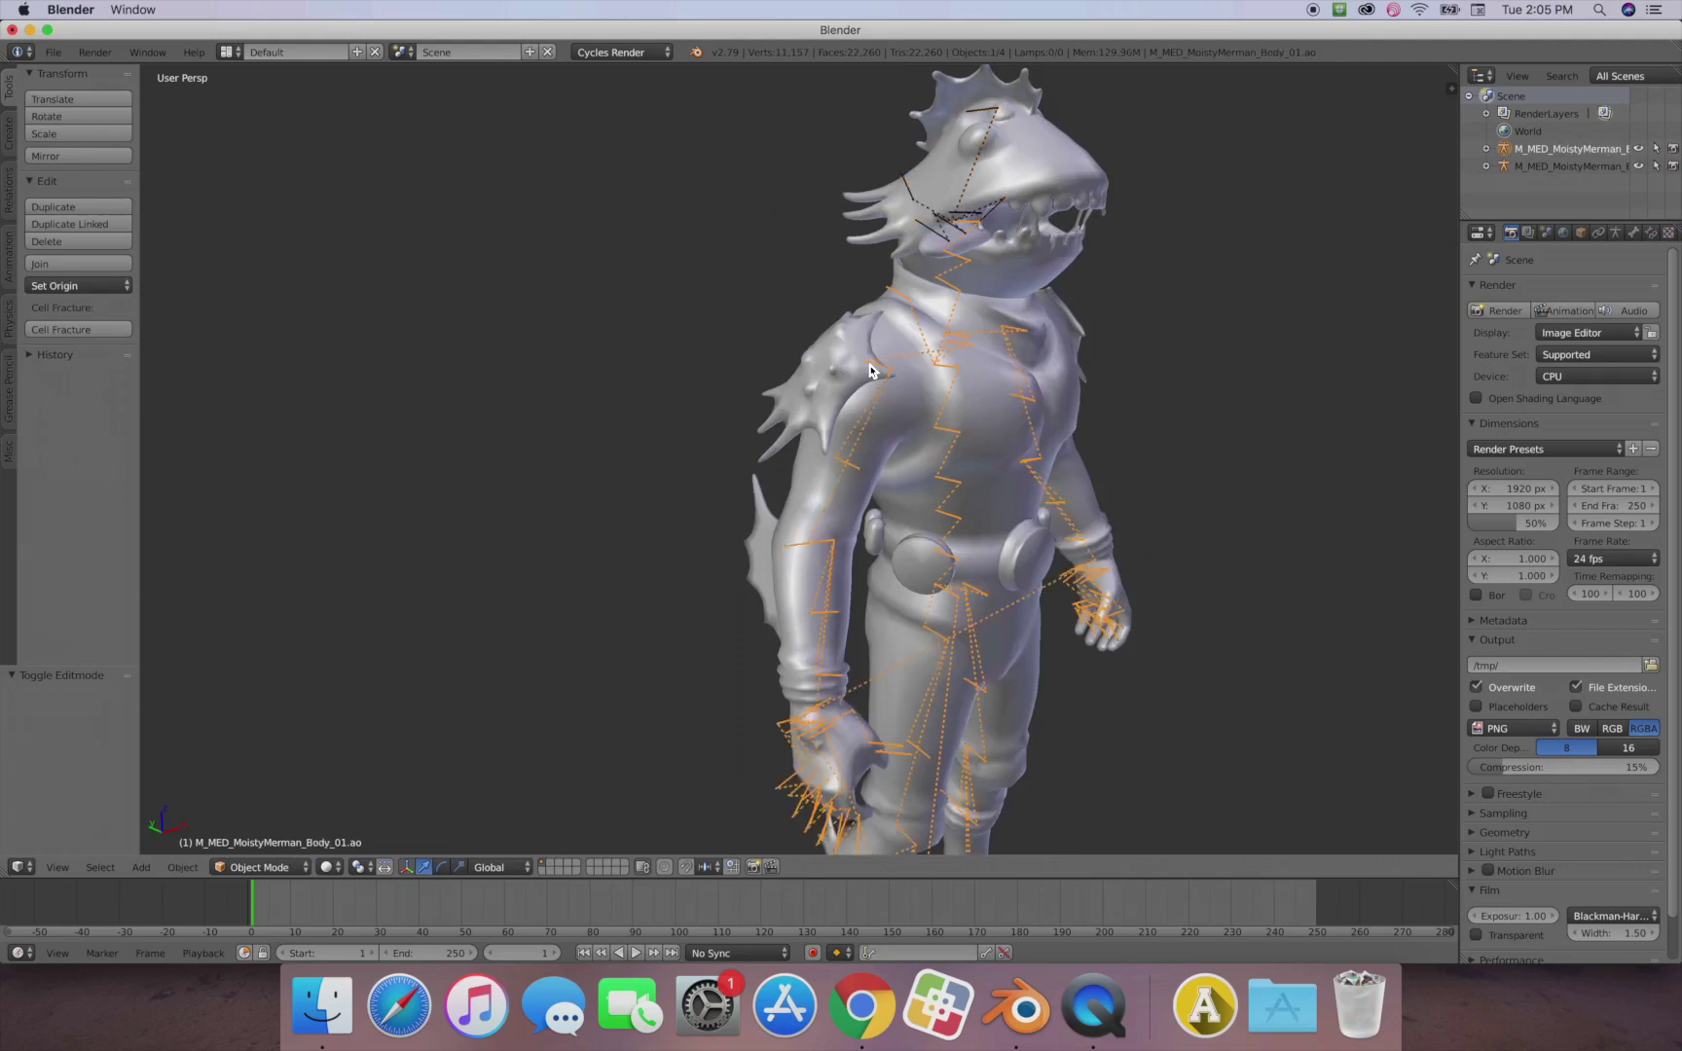
click(261, 866)
click(251, 808)
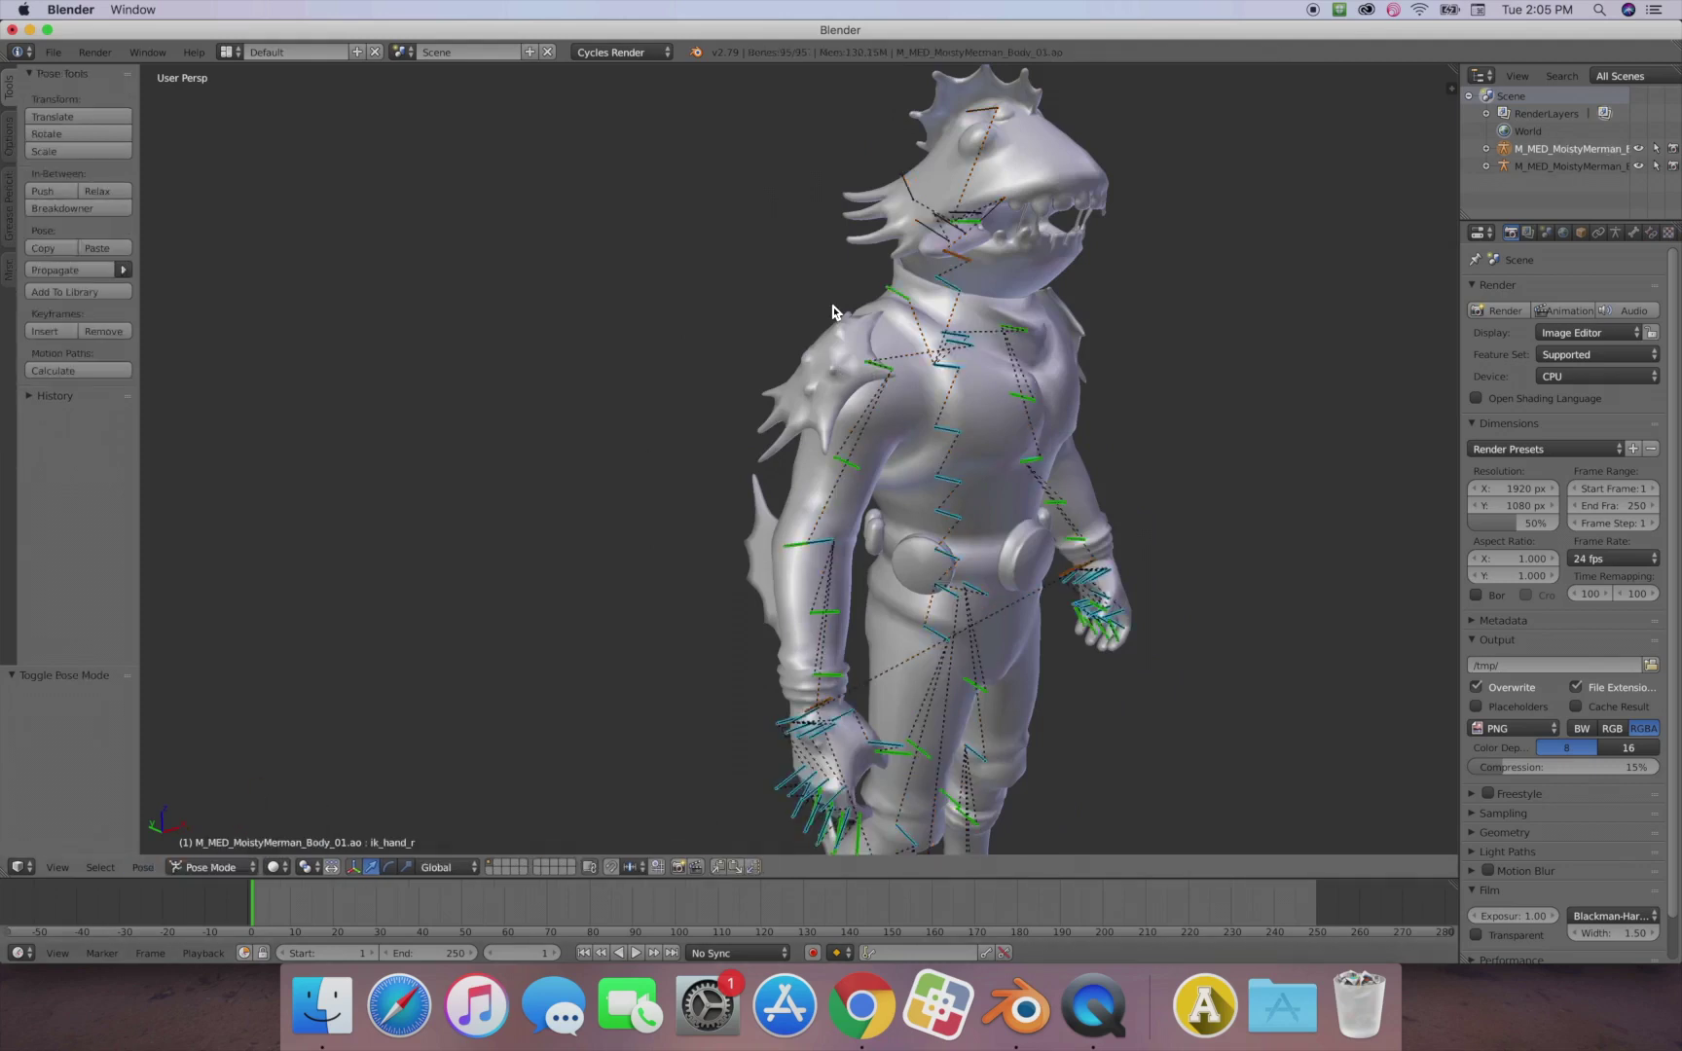
right_click(880, 372)
key(r)
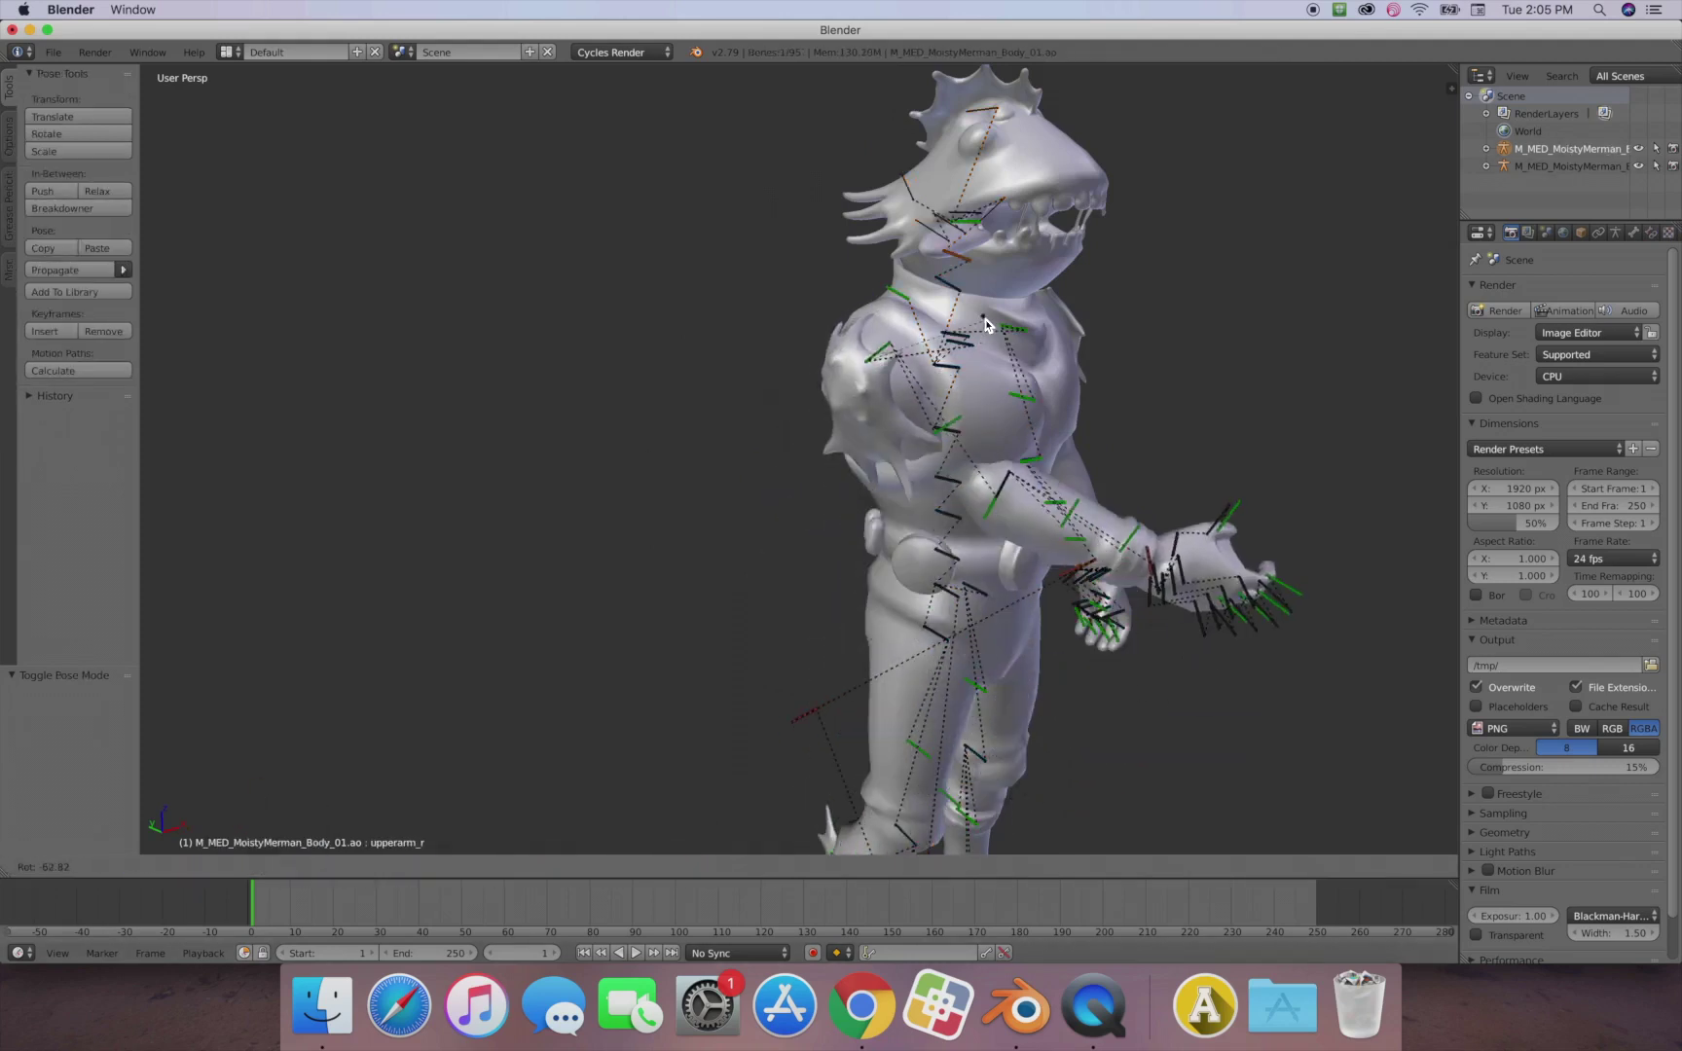
key(x)
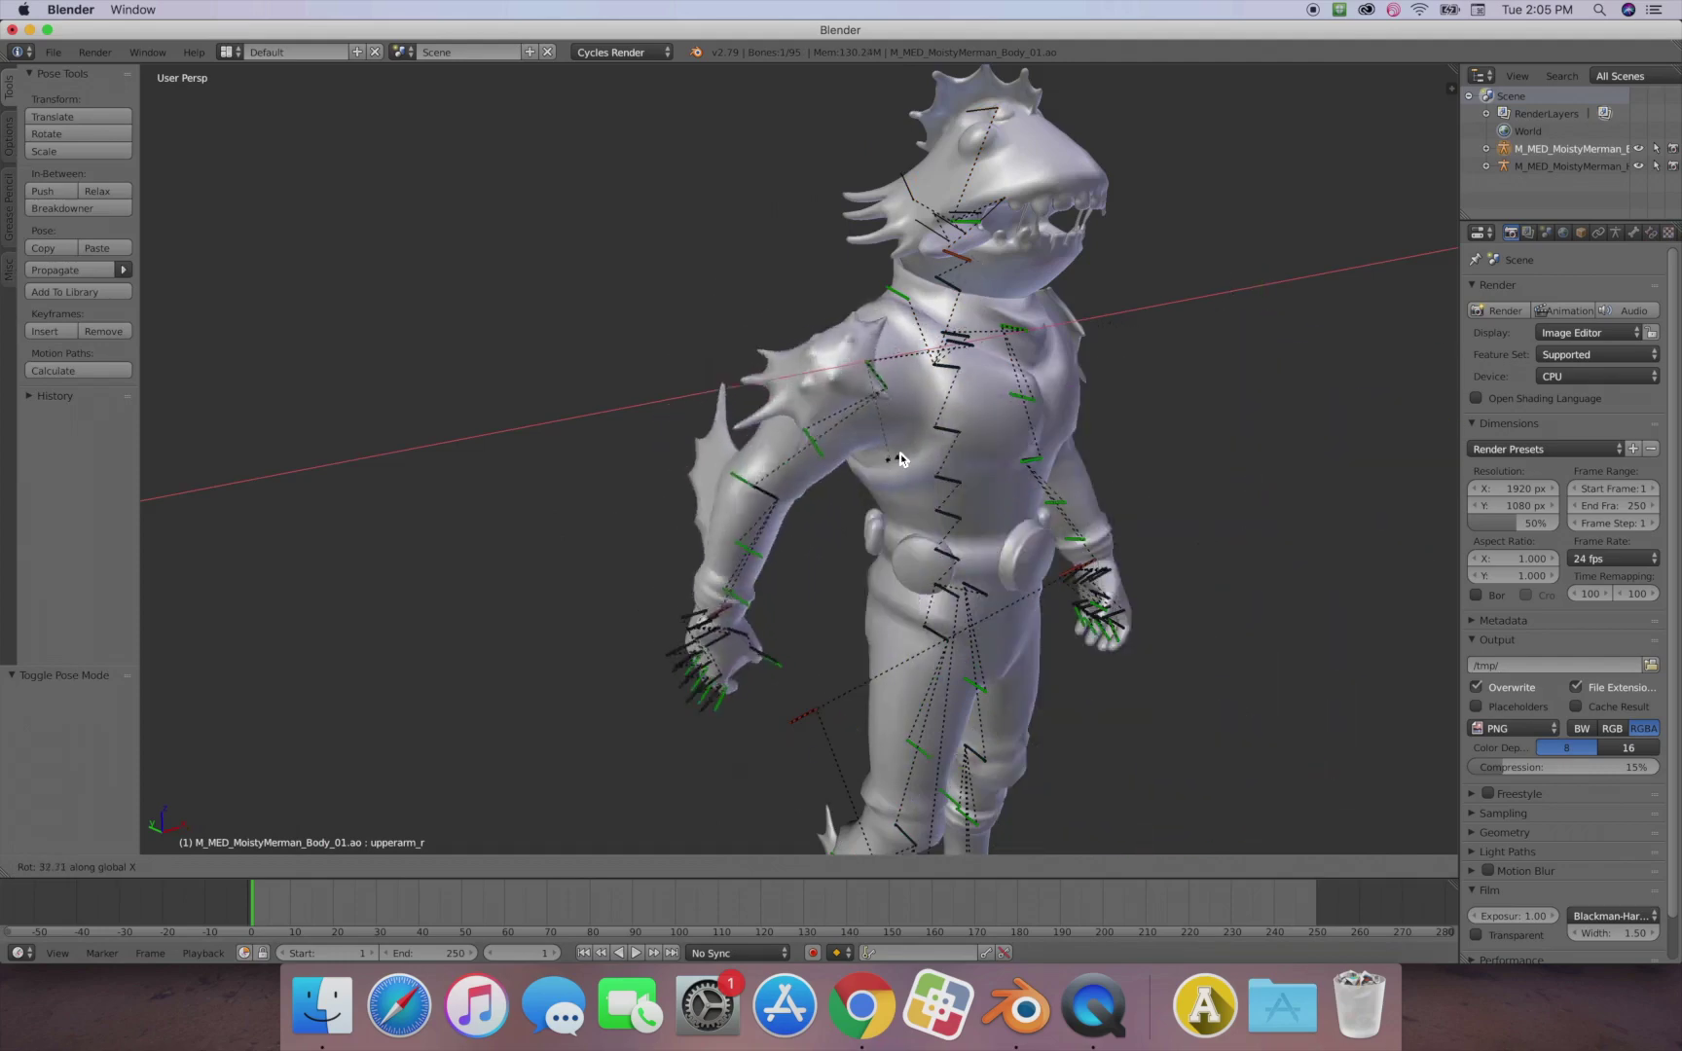
click(949, 378)
middle_drag(950, 377, 127, 853)
click(194, 866)
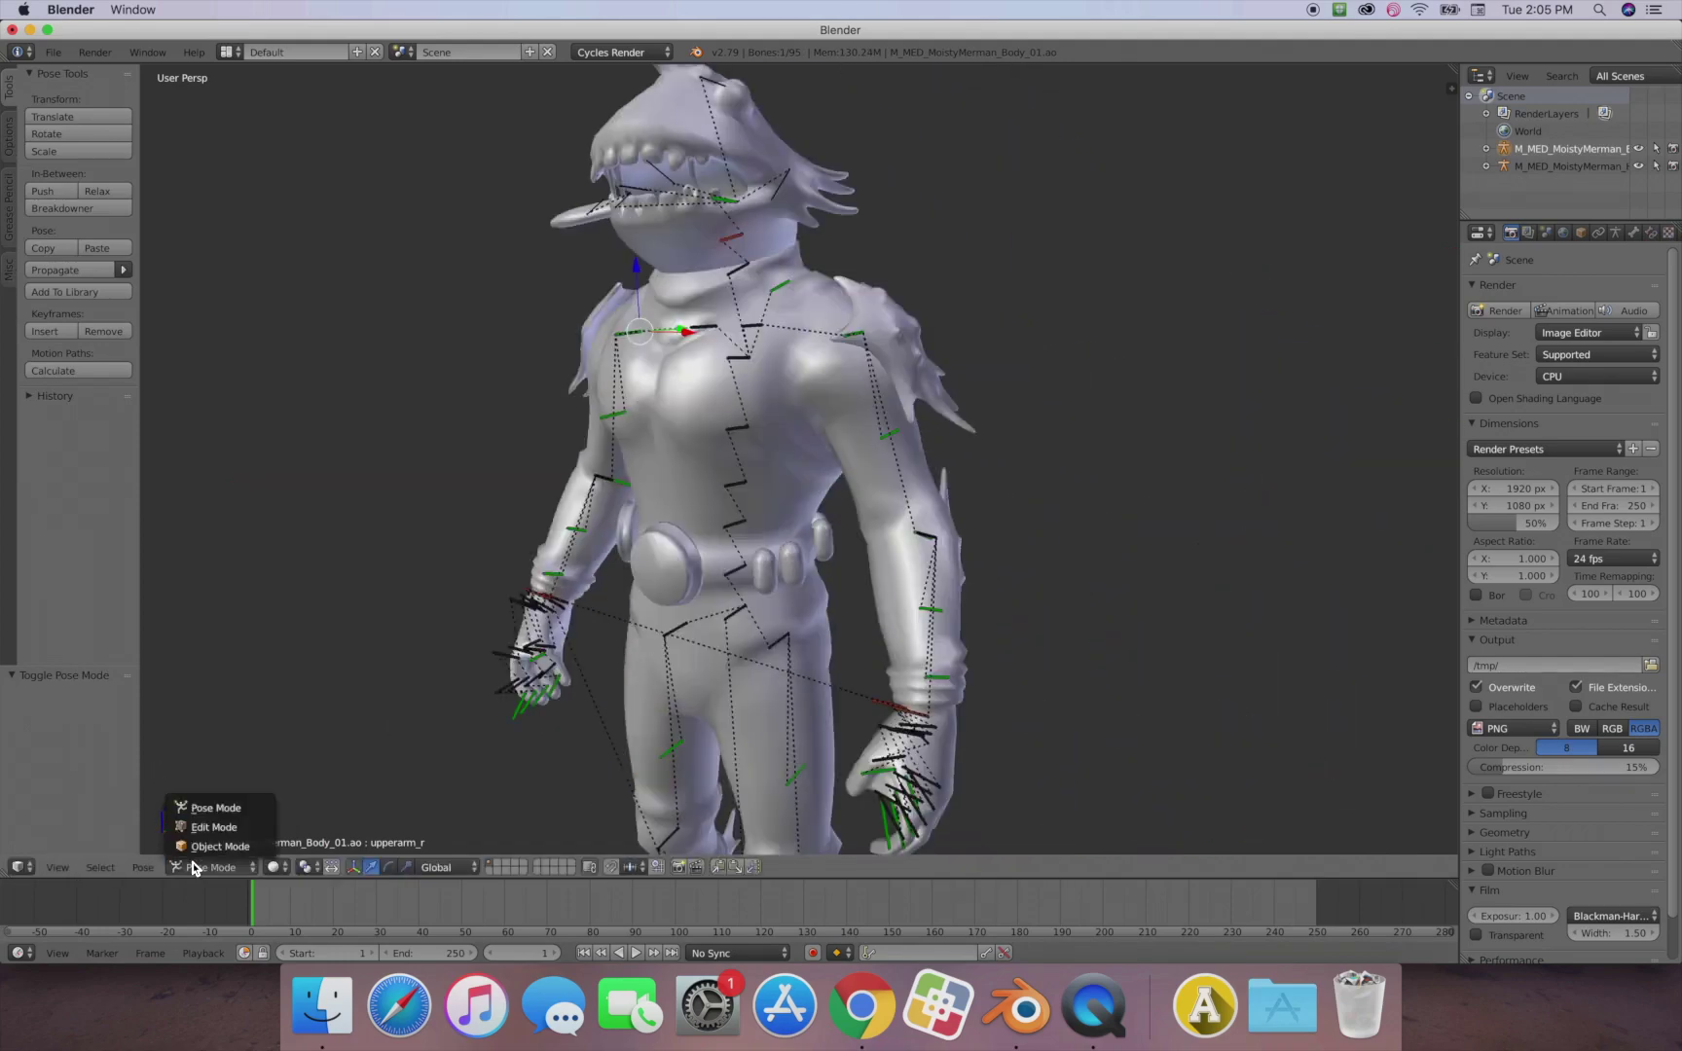
click(198, 848)
Select the body mesh and show its material slots in a widened properties area
right_click(870, 398)
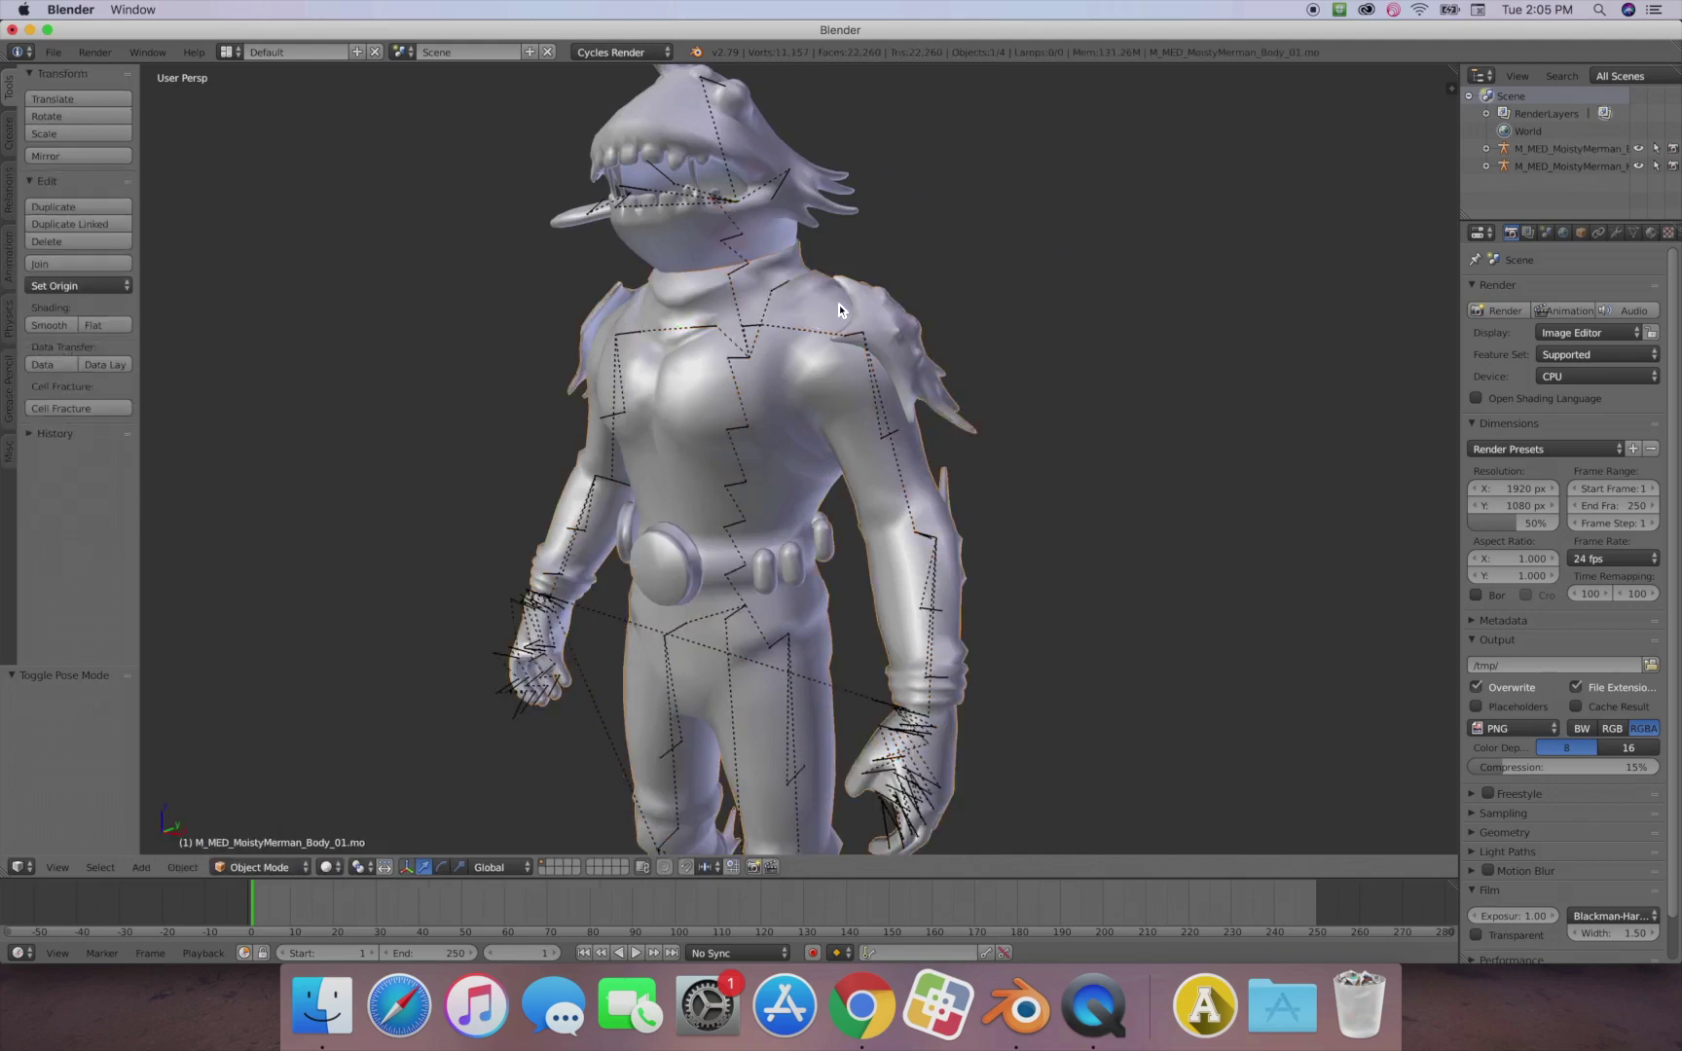
click(1651, 233)
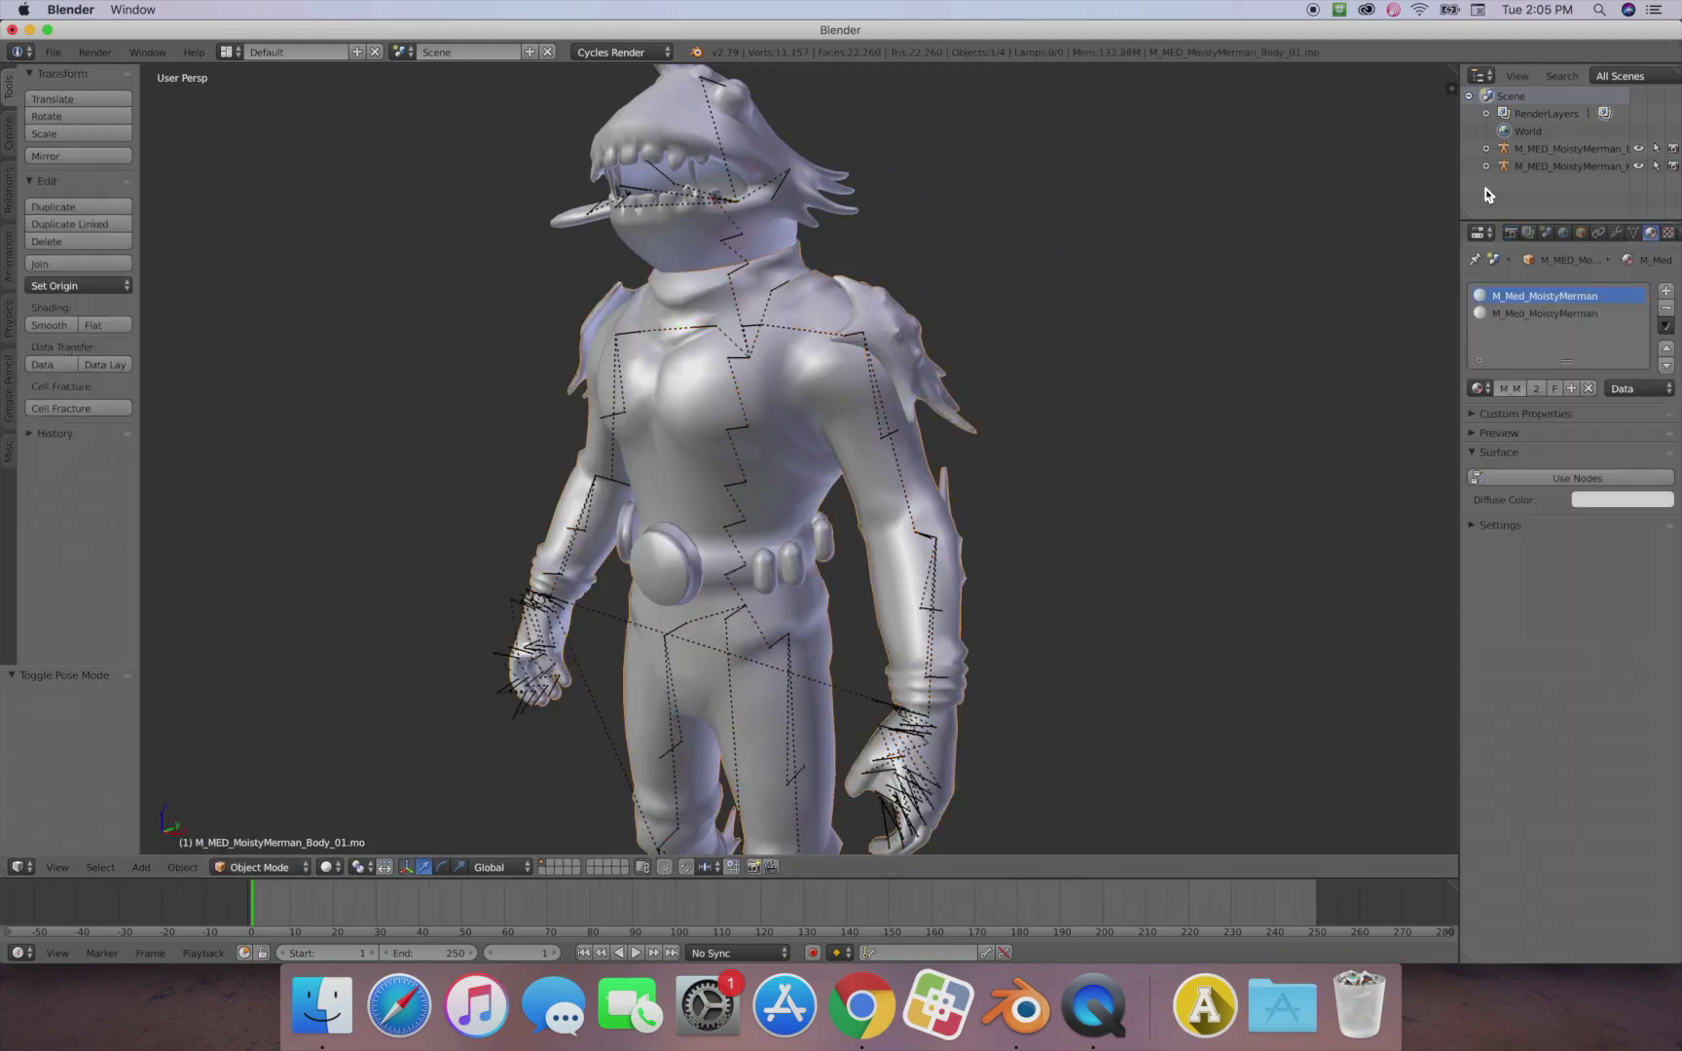
drag(1461, 187, 1415, 187)
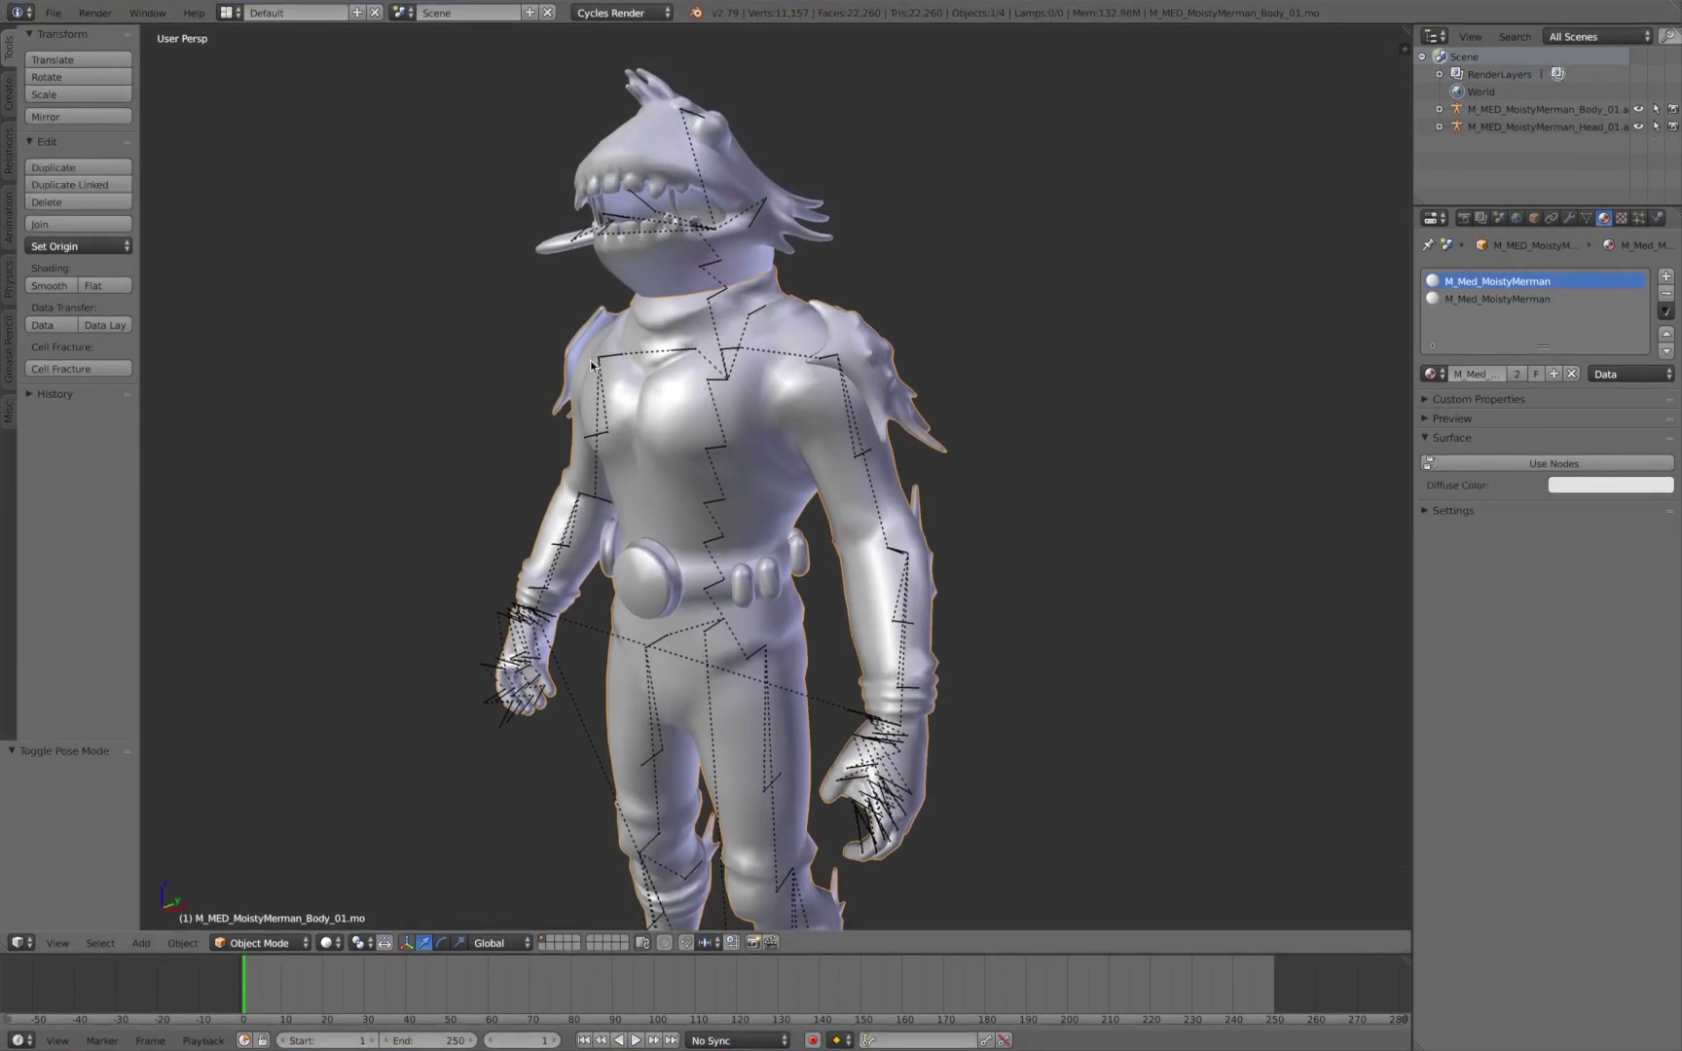
middle_drag(590, 360, 607, 385)
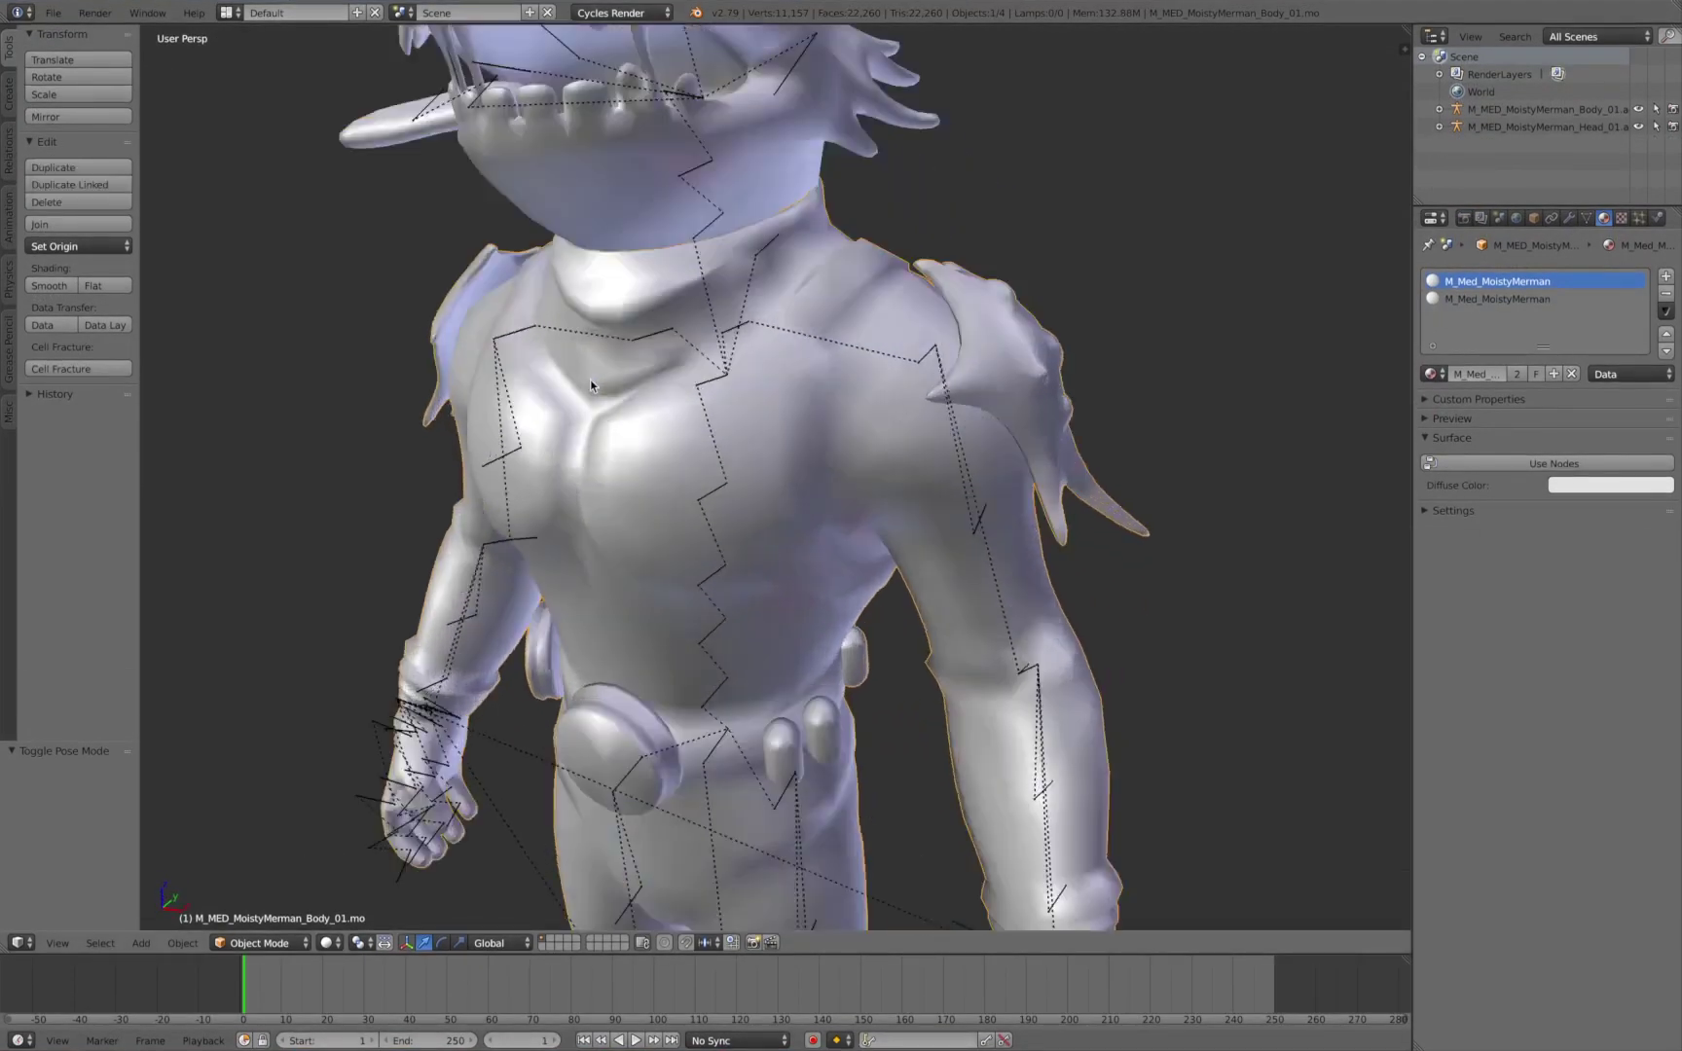
scroll(596, 377, down, 5)
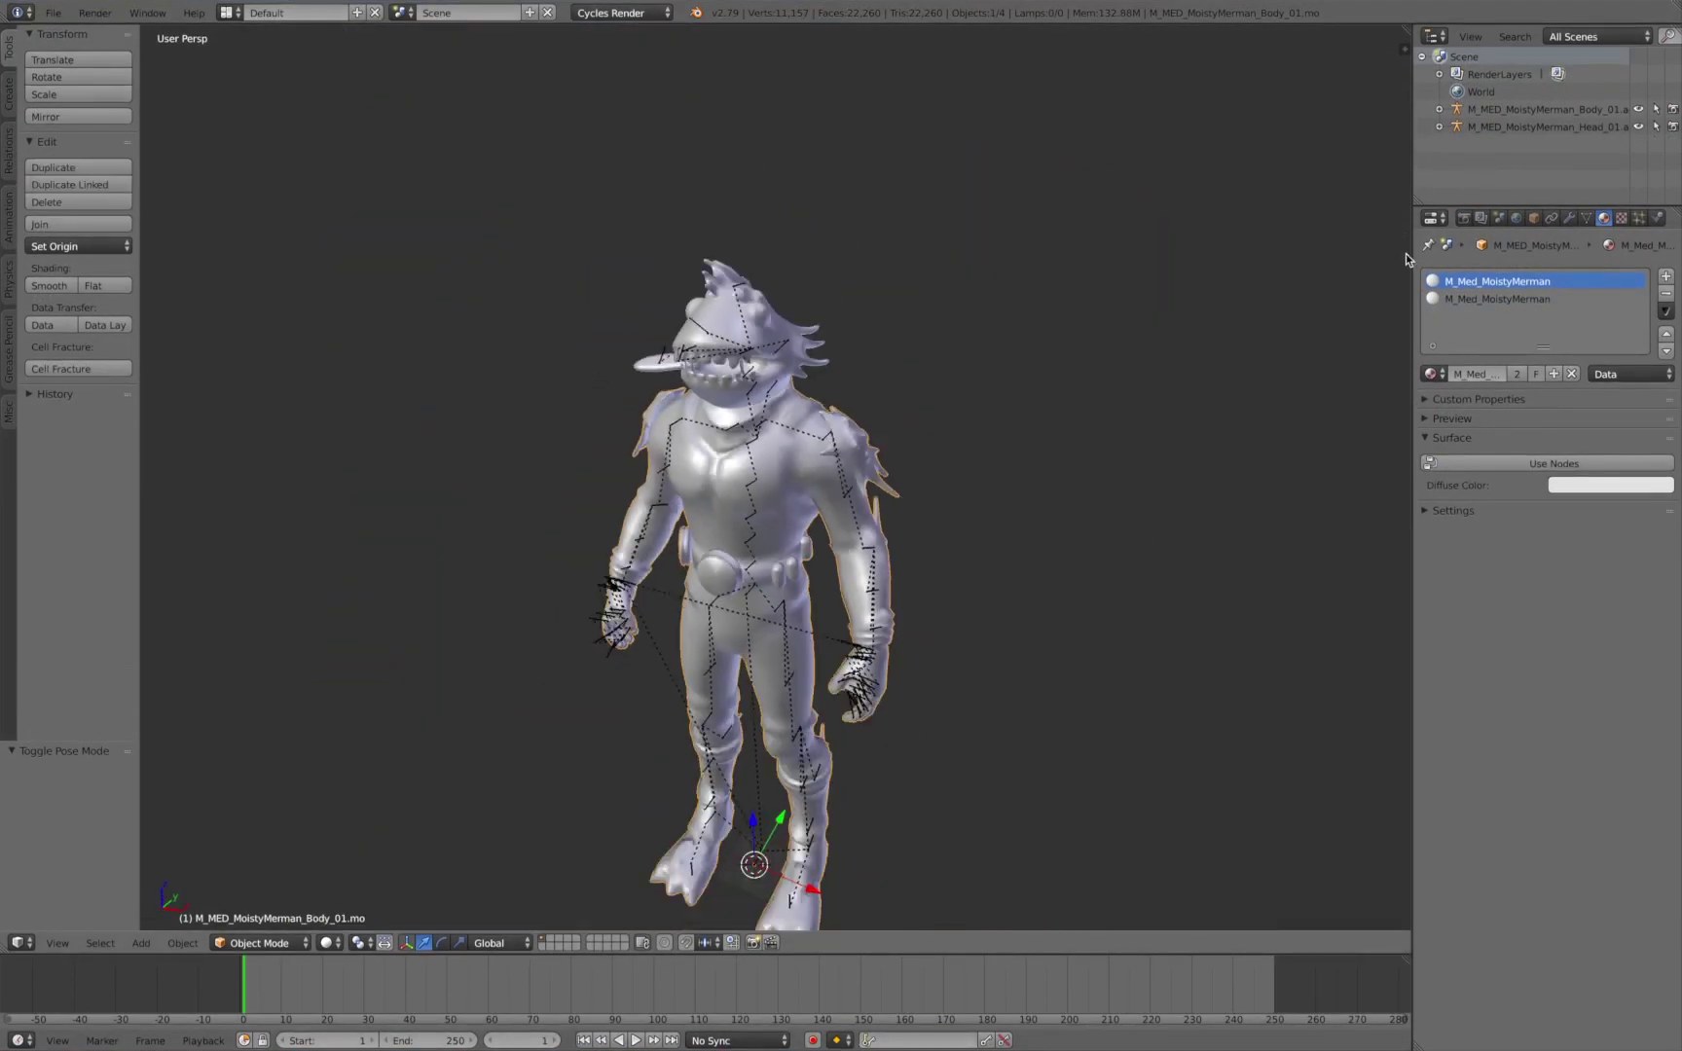
click(1489, 299)
click(1489, 282)
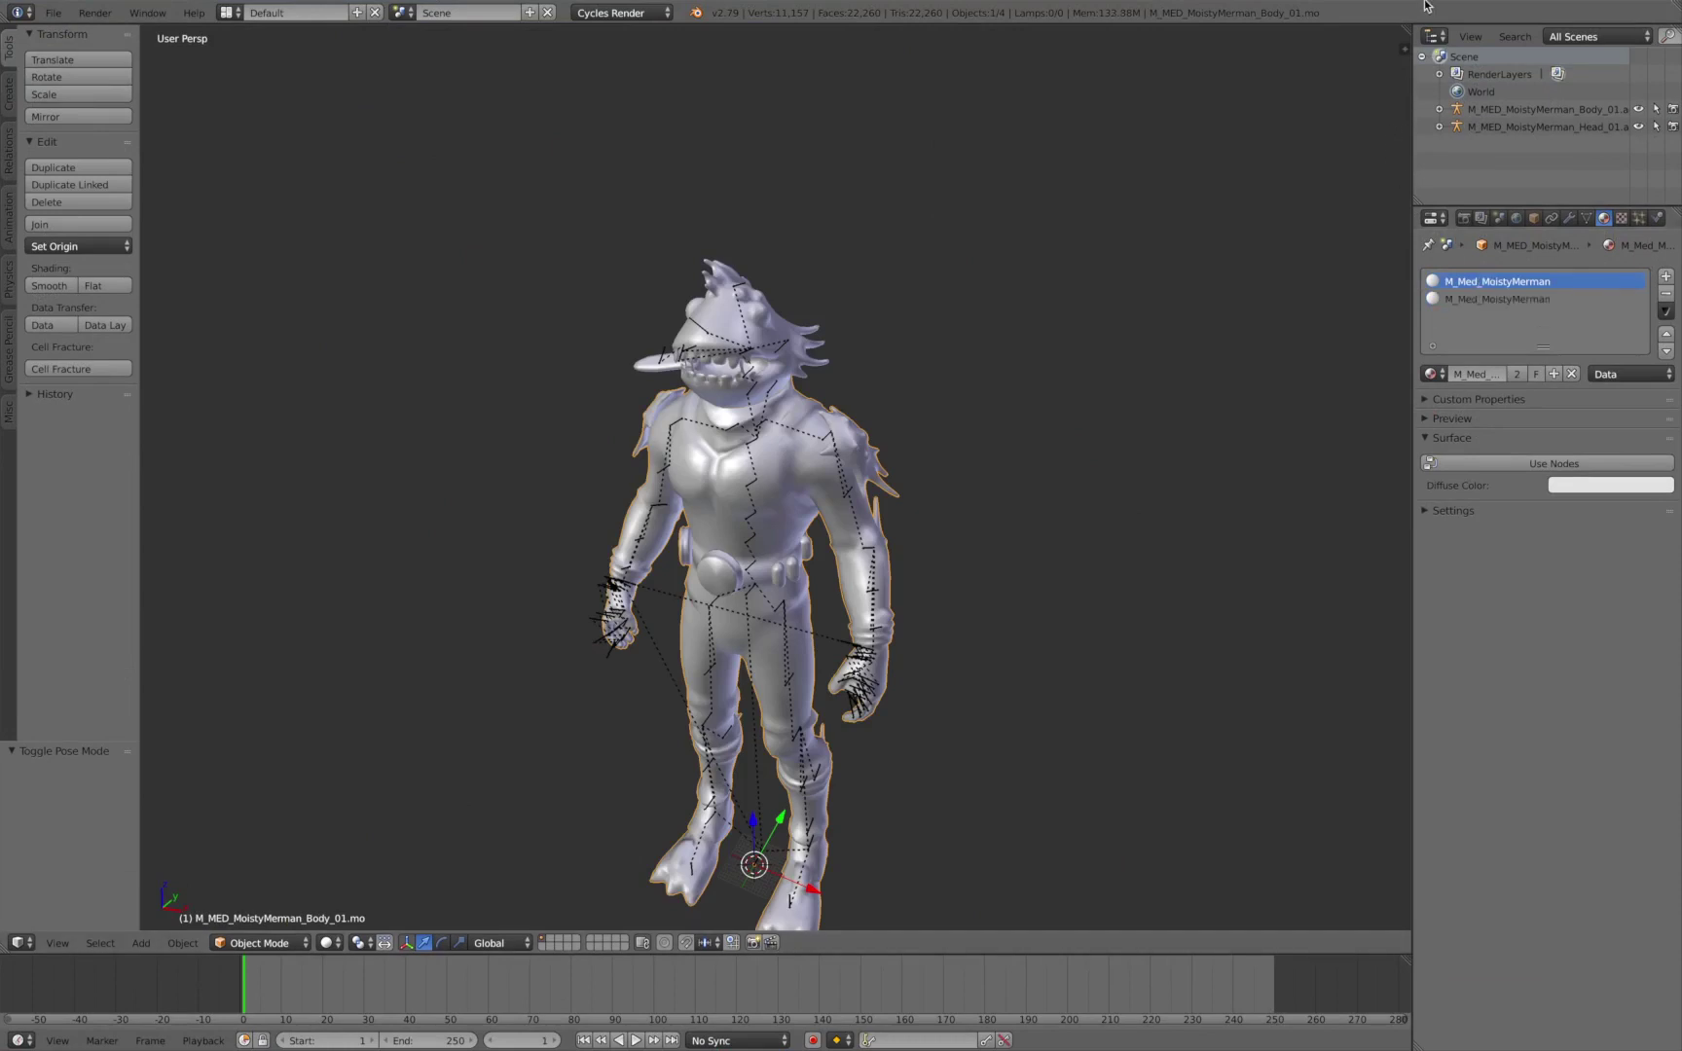
Split the 3D viewport to add a Node Editor beside it, and enable nodes for the first body material
drag(1404, 46, 701, 584)
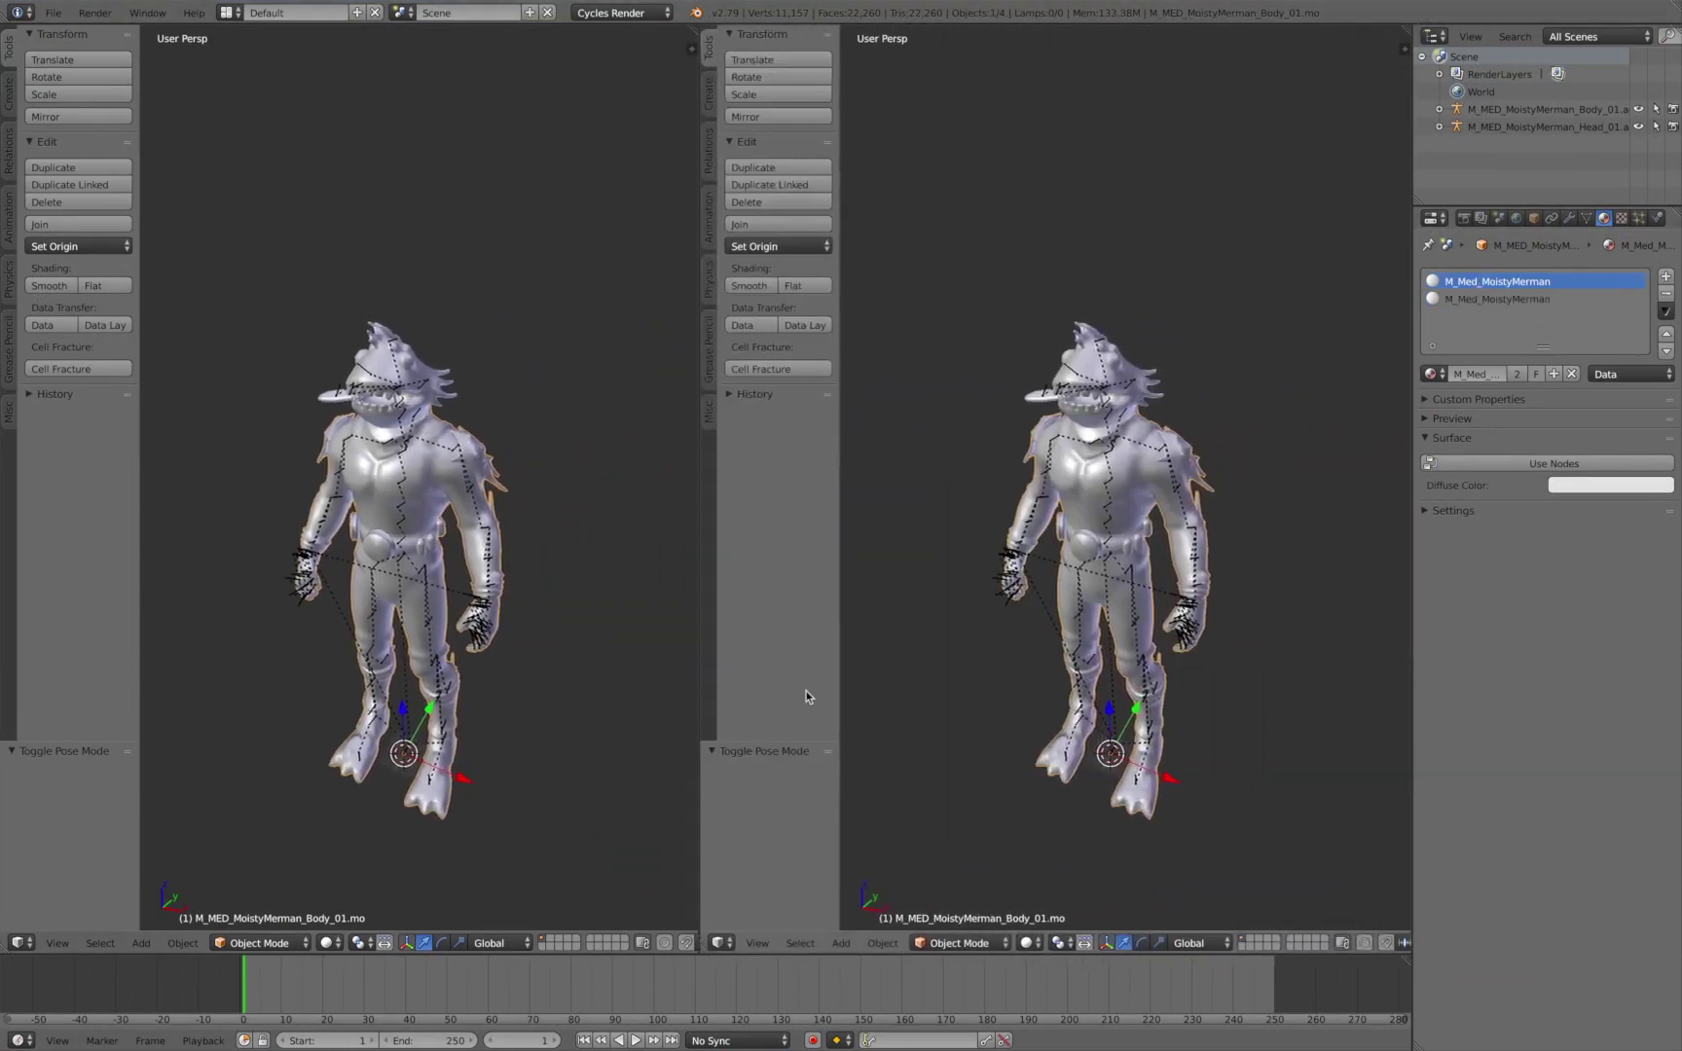
click(722, 942)
click(733, 726)
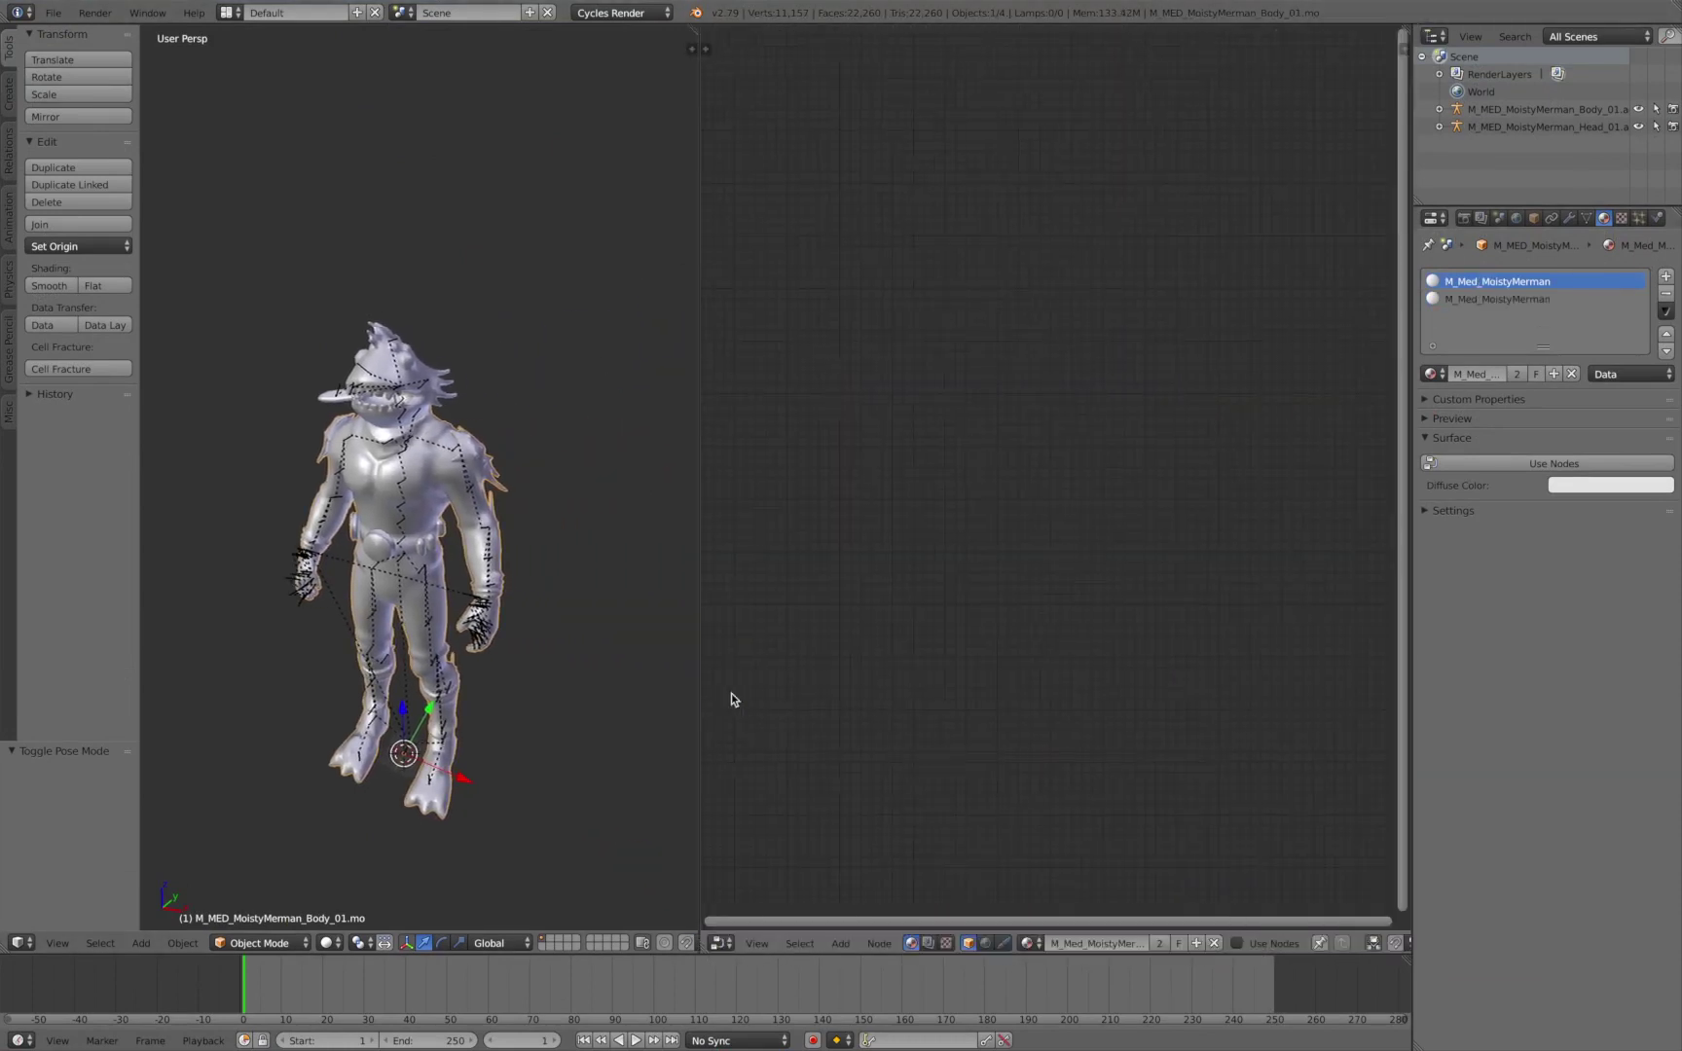
click(1467, 457)
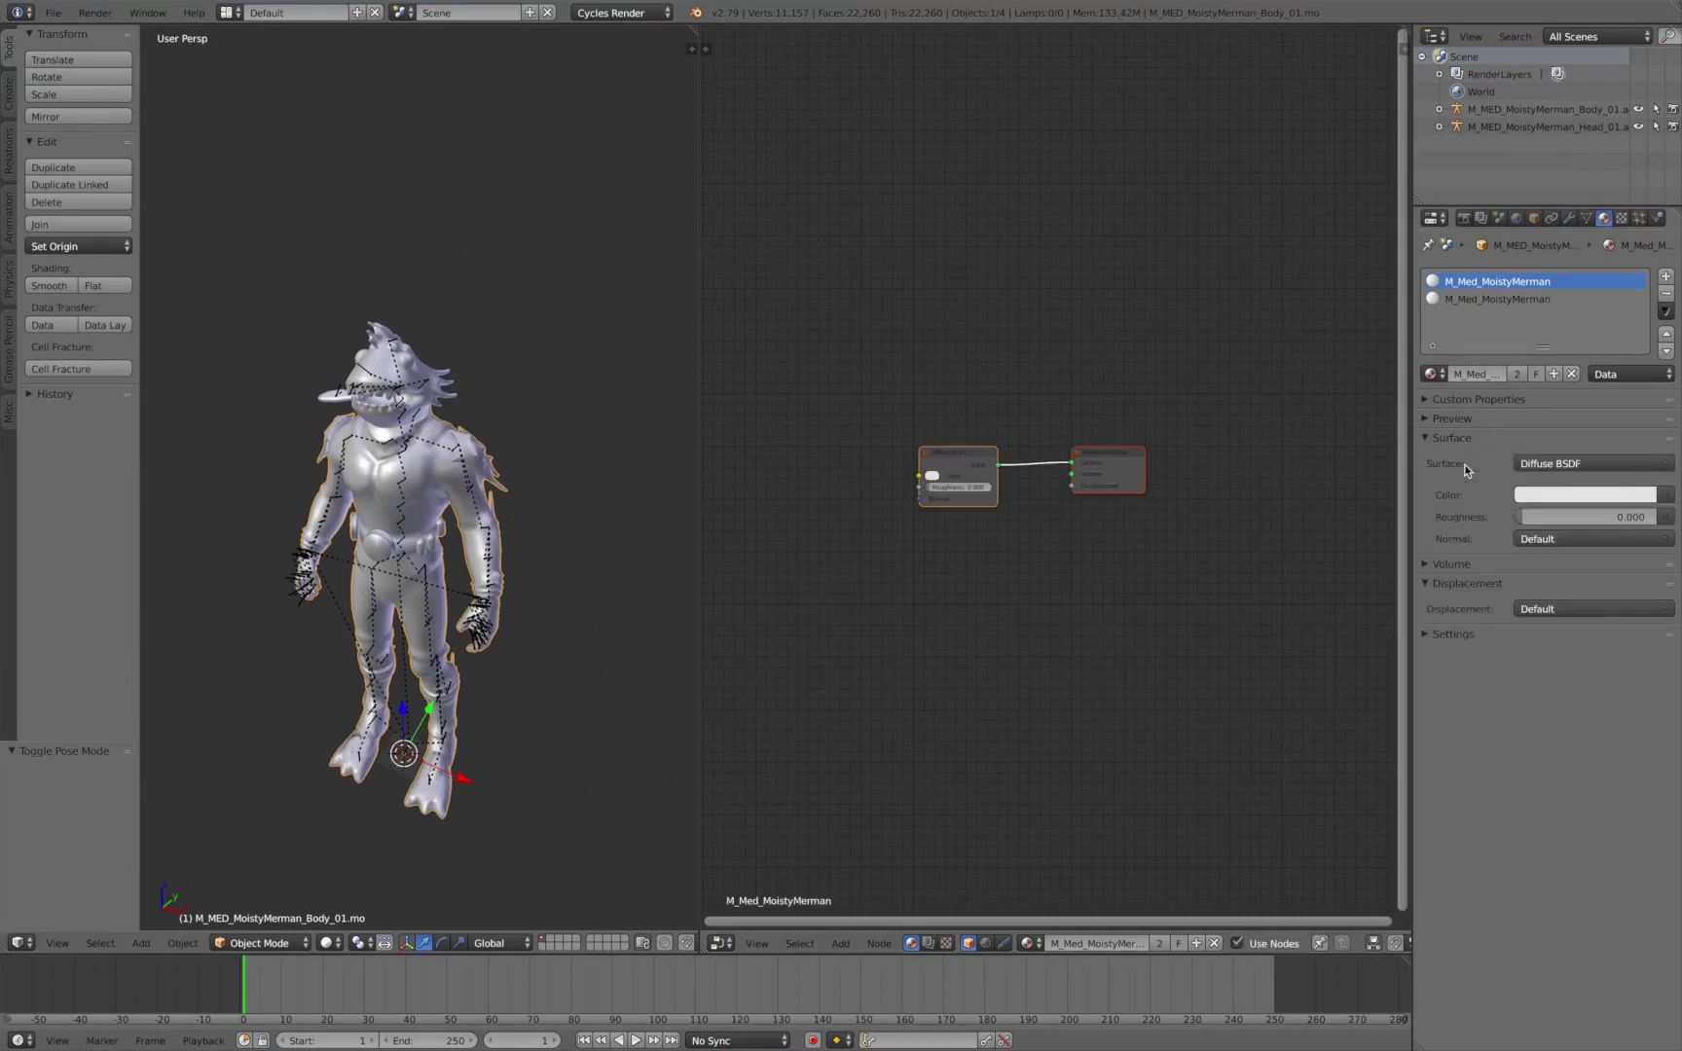
scroll(1258, 455, up, 3)
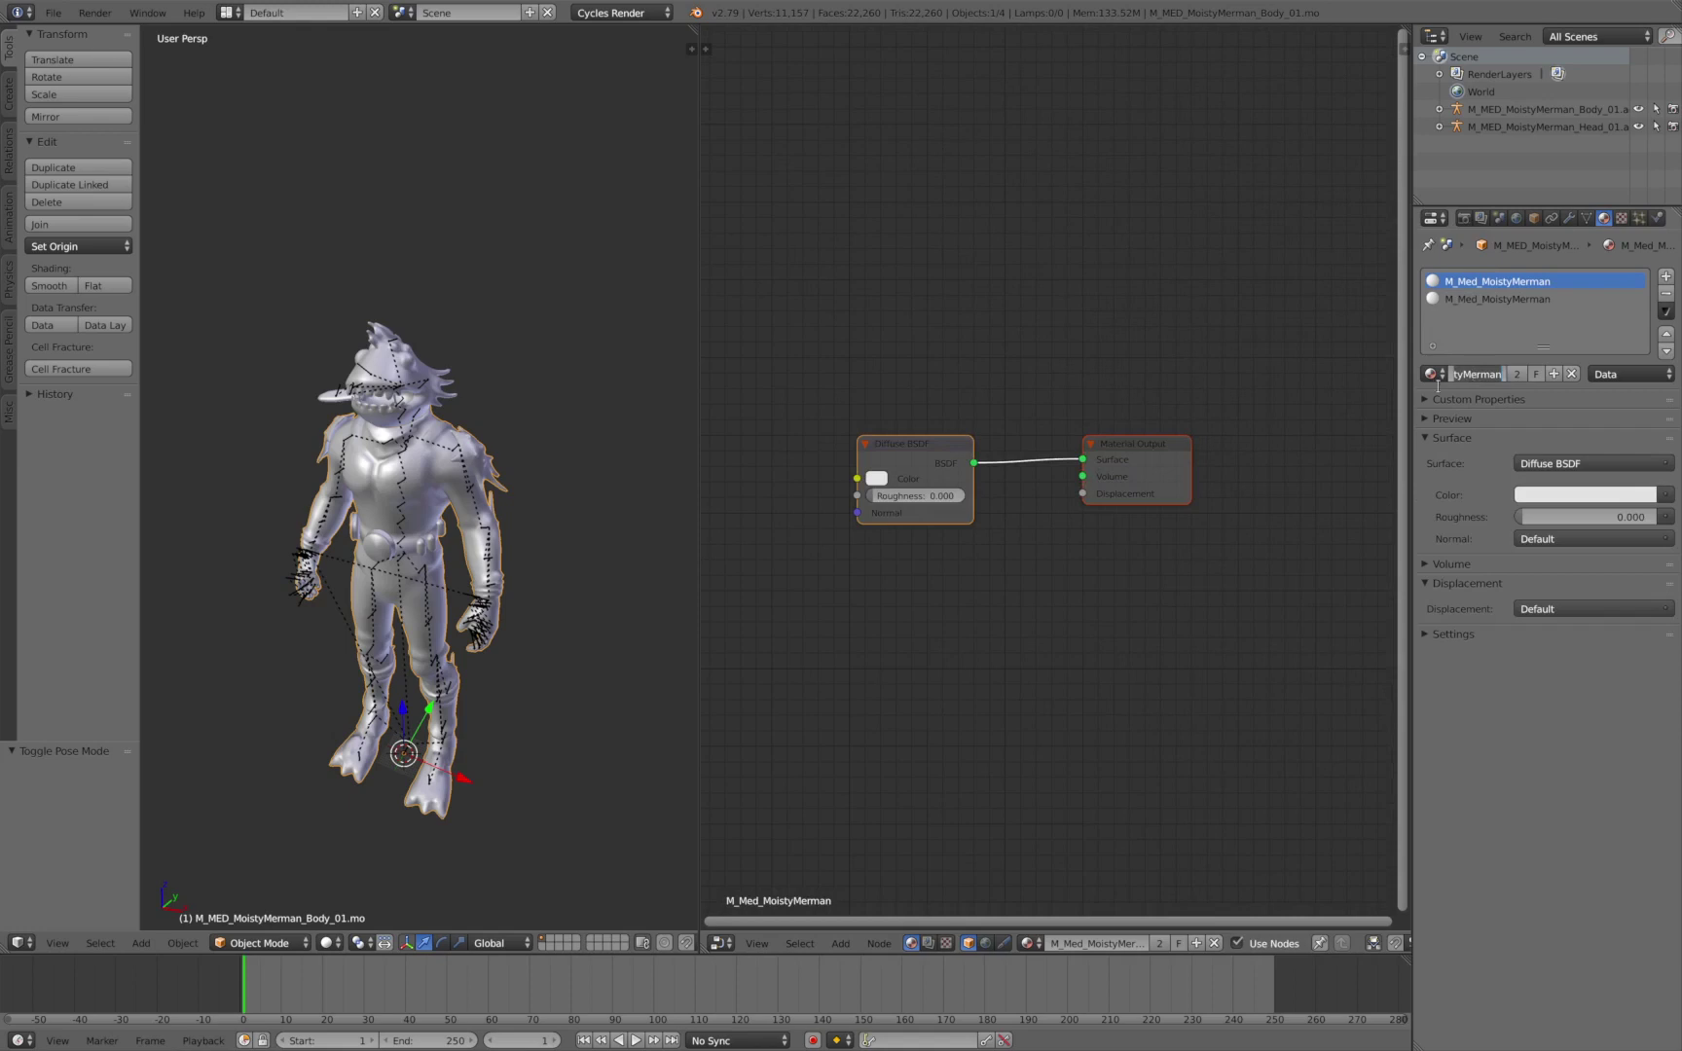
Rename the shared body material as Body 1, change it to Body 2, and give the second slot its own separate copy
text(Body 1)
key(Return)
click(1482, 307)
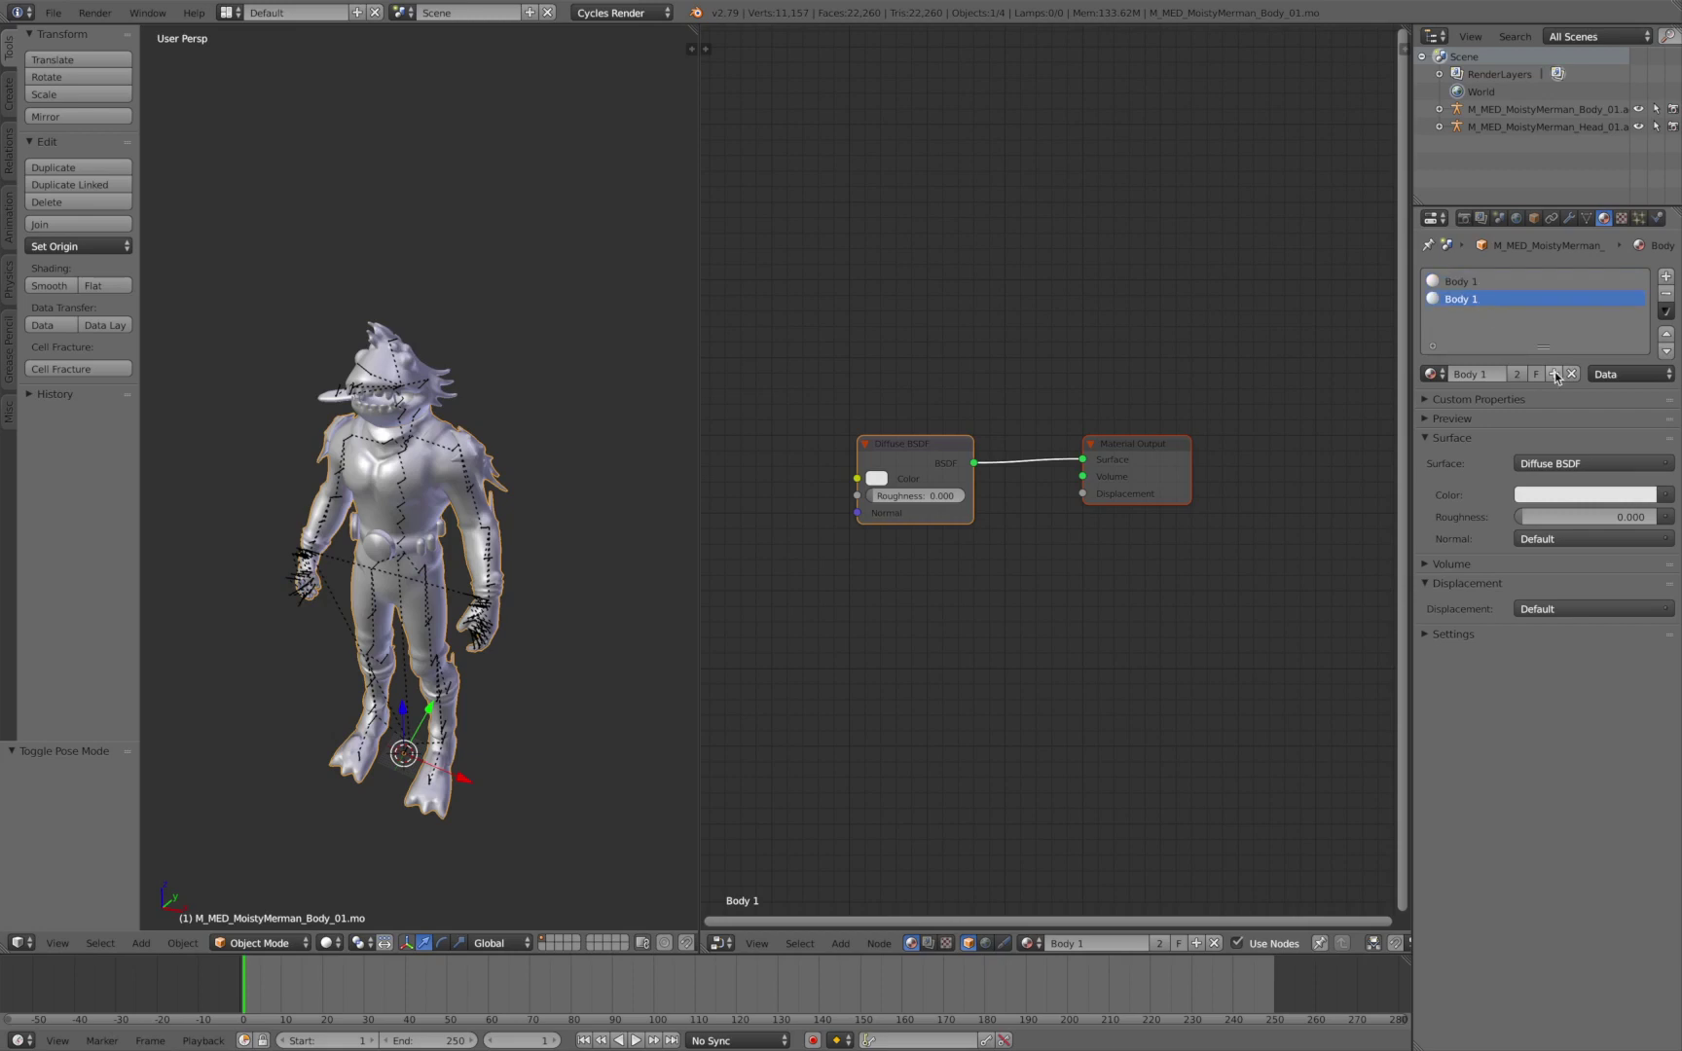
click(1467, 374)
key(BackSpace)
text(Body 2)
key(Return)
click(1554, 374)
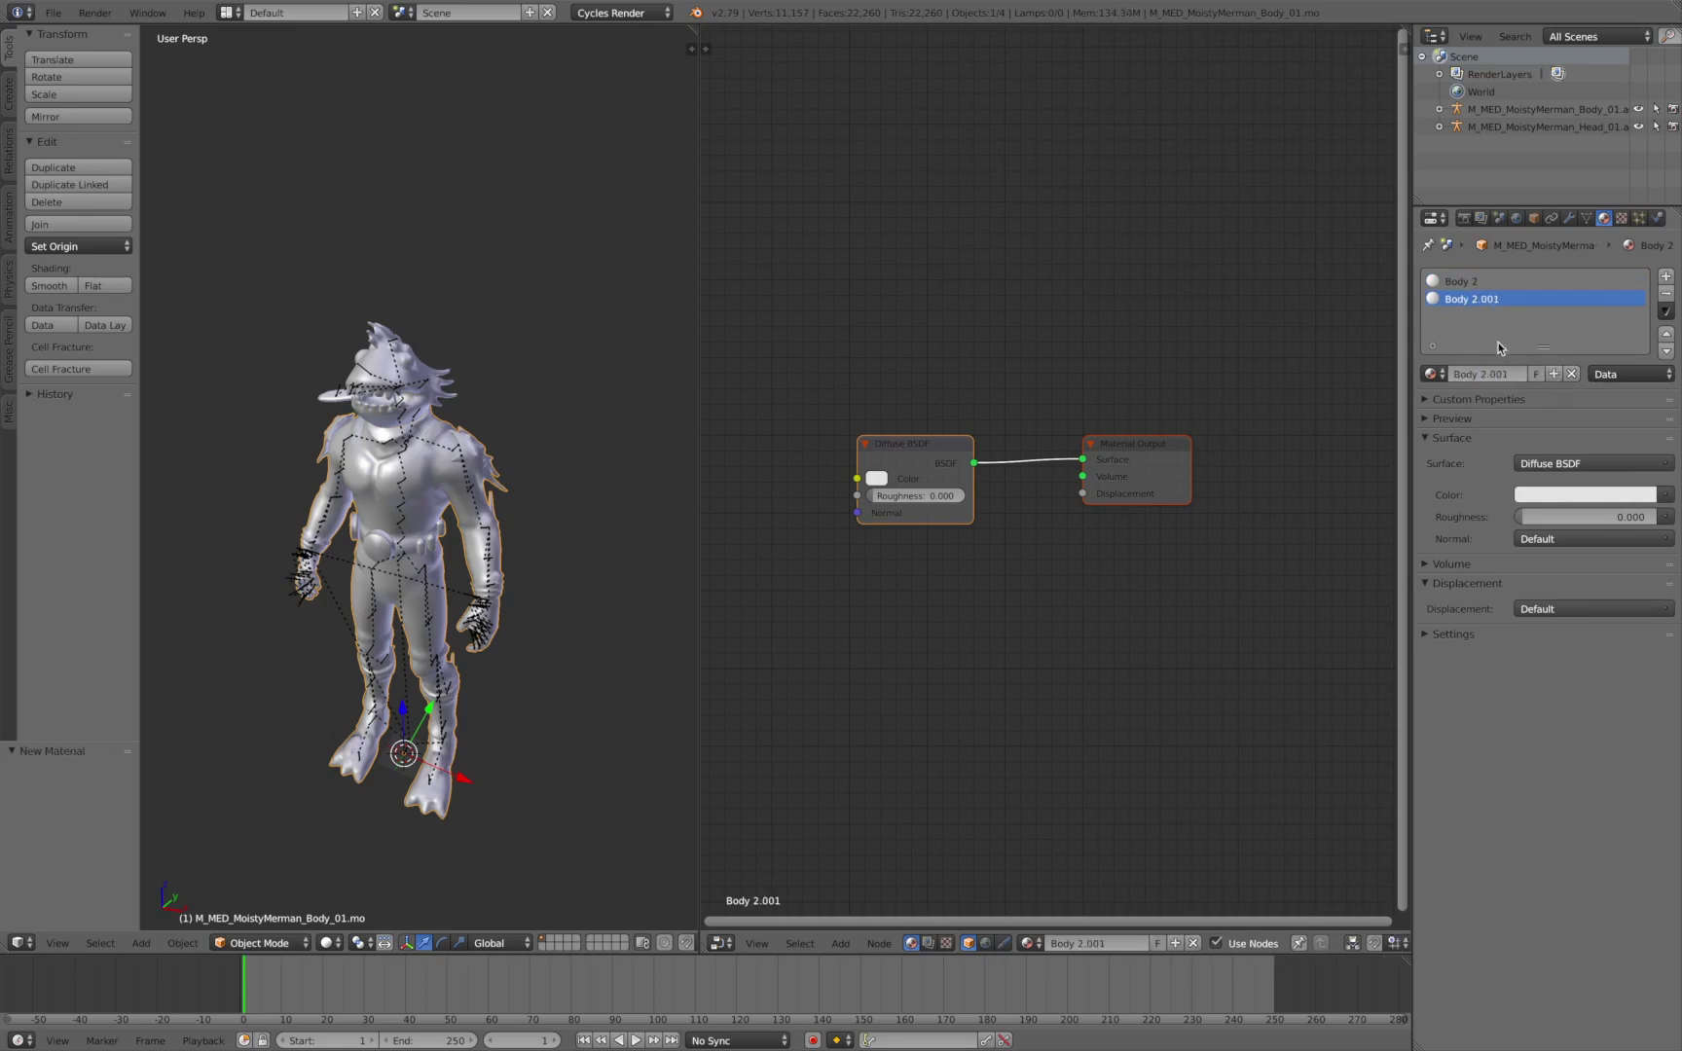
Rename the first slot's material as Body 1 and the second slot's copy as Body 2
click(1470, 281)
click(1477, 376)
text(1)
key(Return)
click(1486, 295)
click(1506, 375)
key(BackSpace)
key(Return)
Replace Body 1's Diffuse BSDF with a Principled BSDF linked to the output's Surface, and briefly preview the render
click(1472, 281)
click(932, 450)
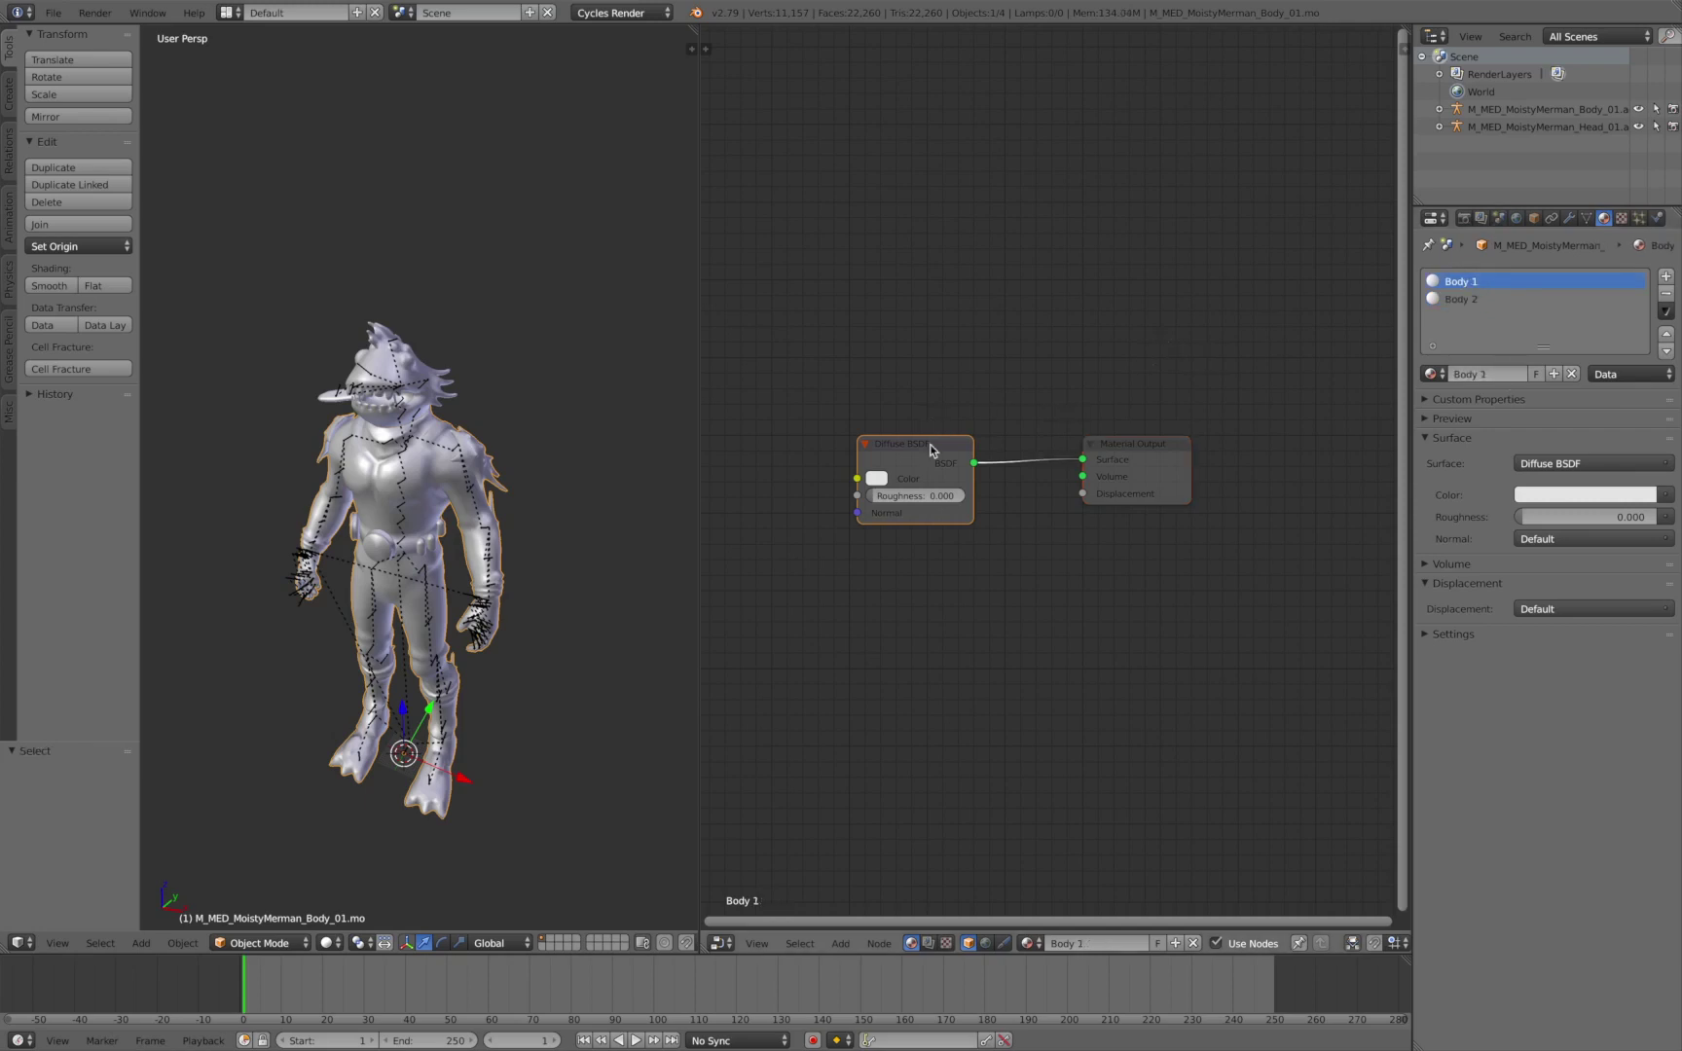
key(x)
key(shift+a)
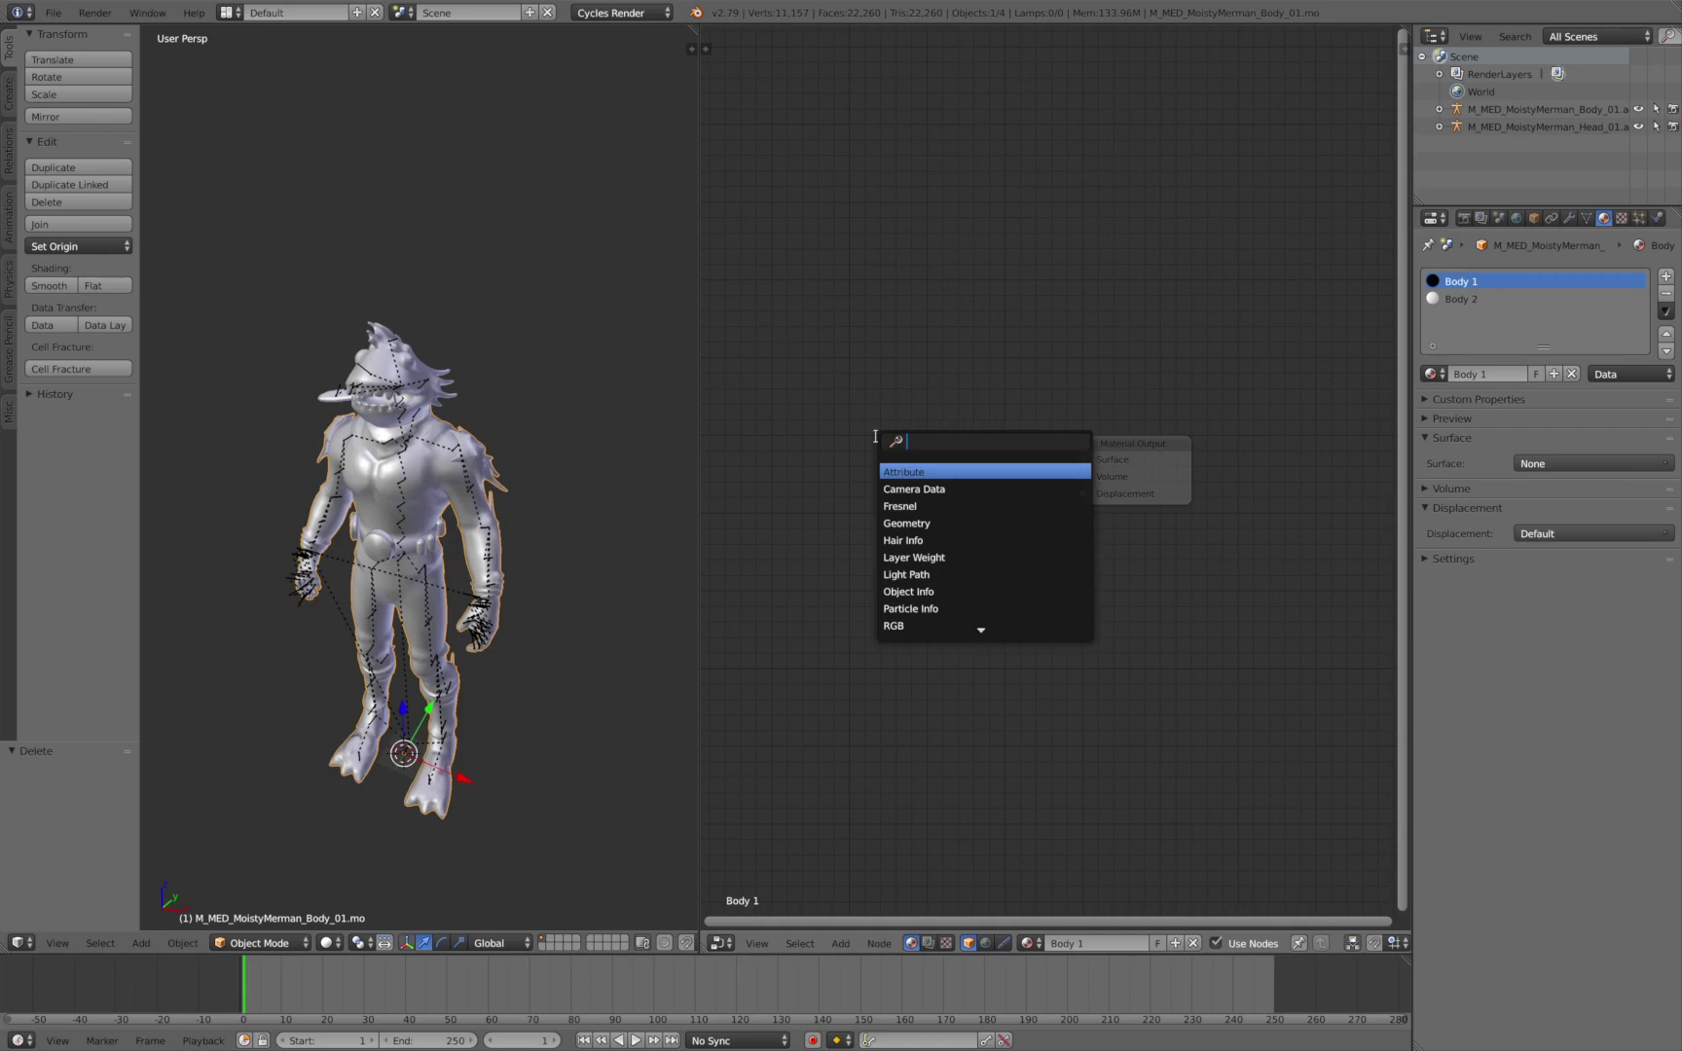
text(prin)
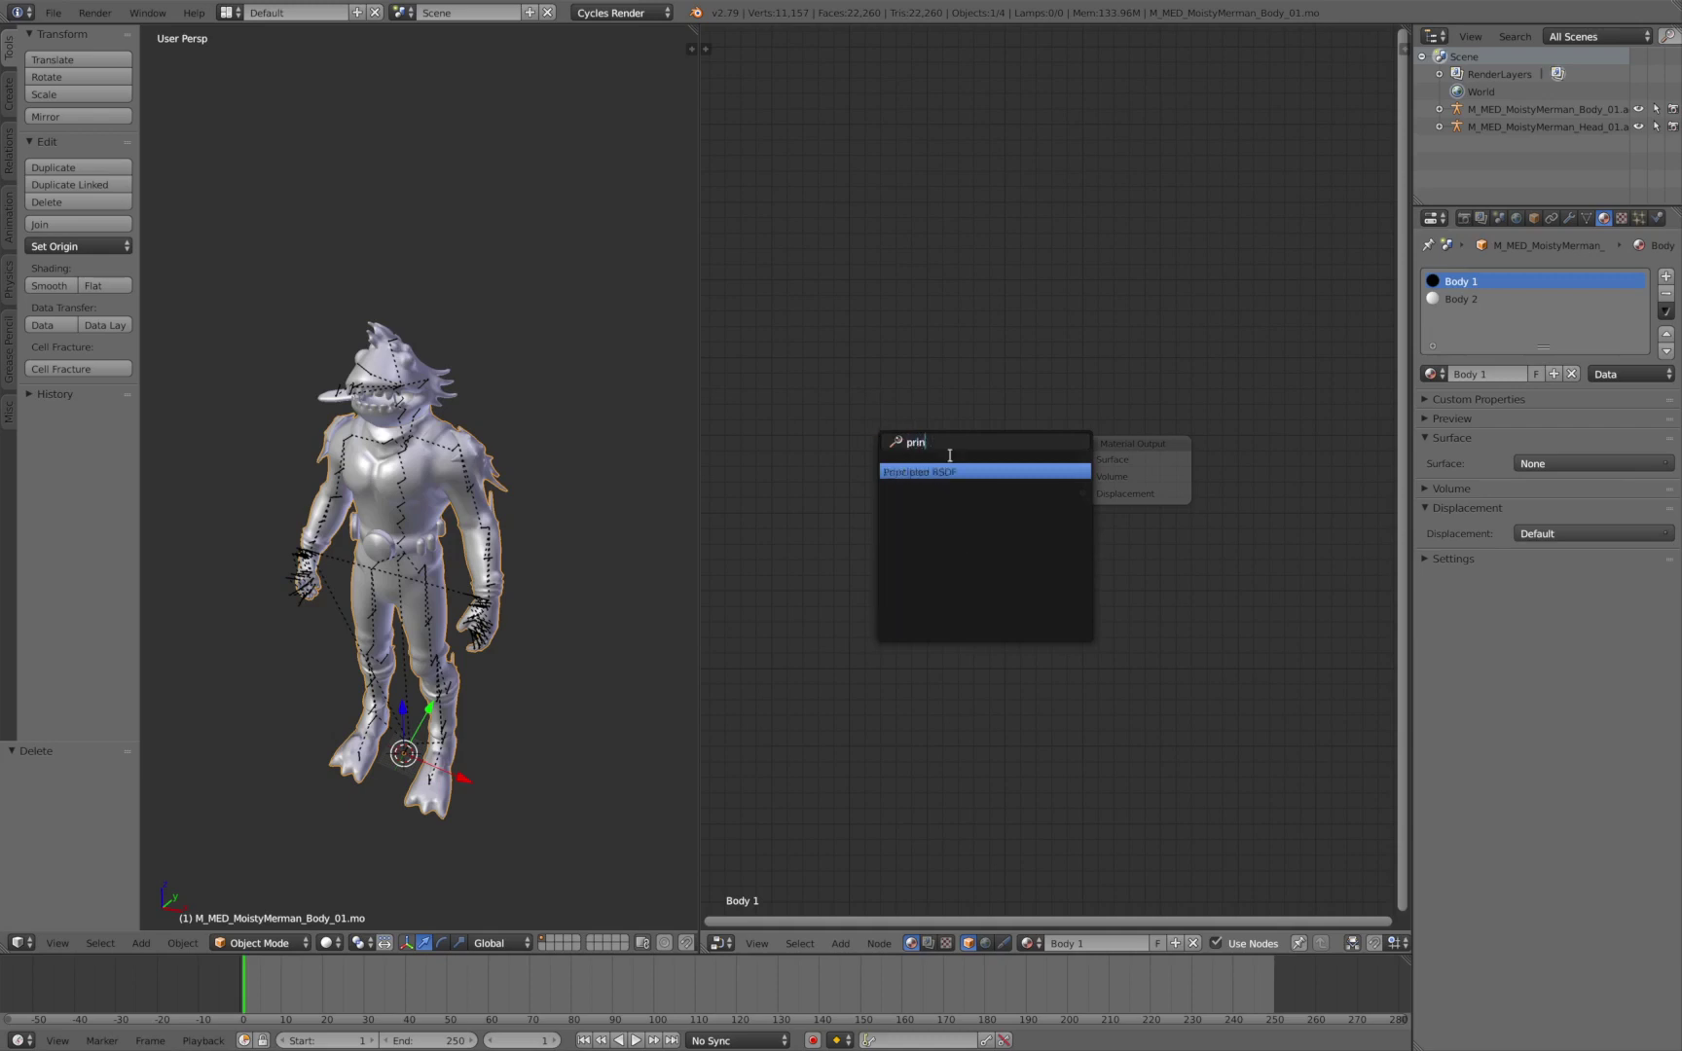
click(954, 475)
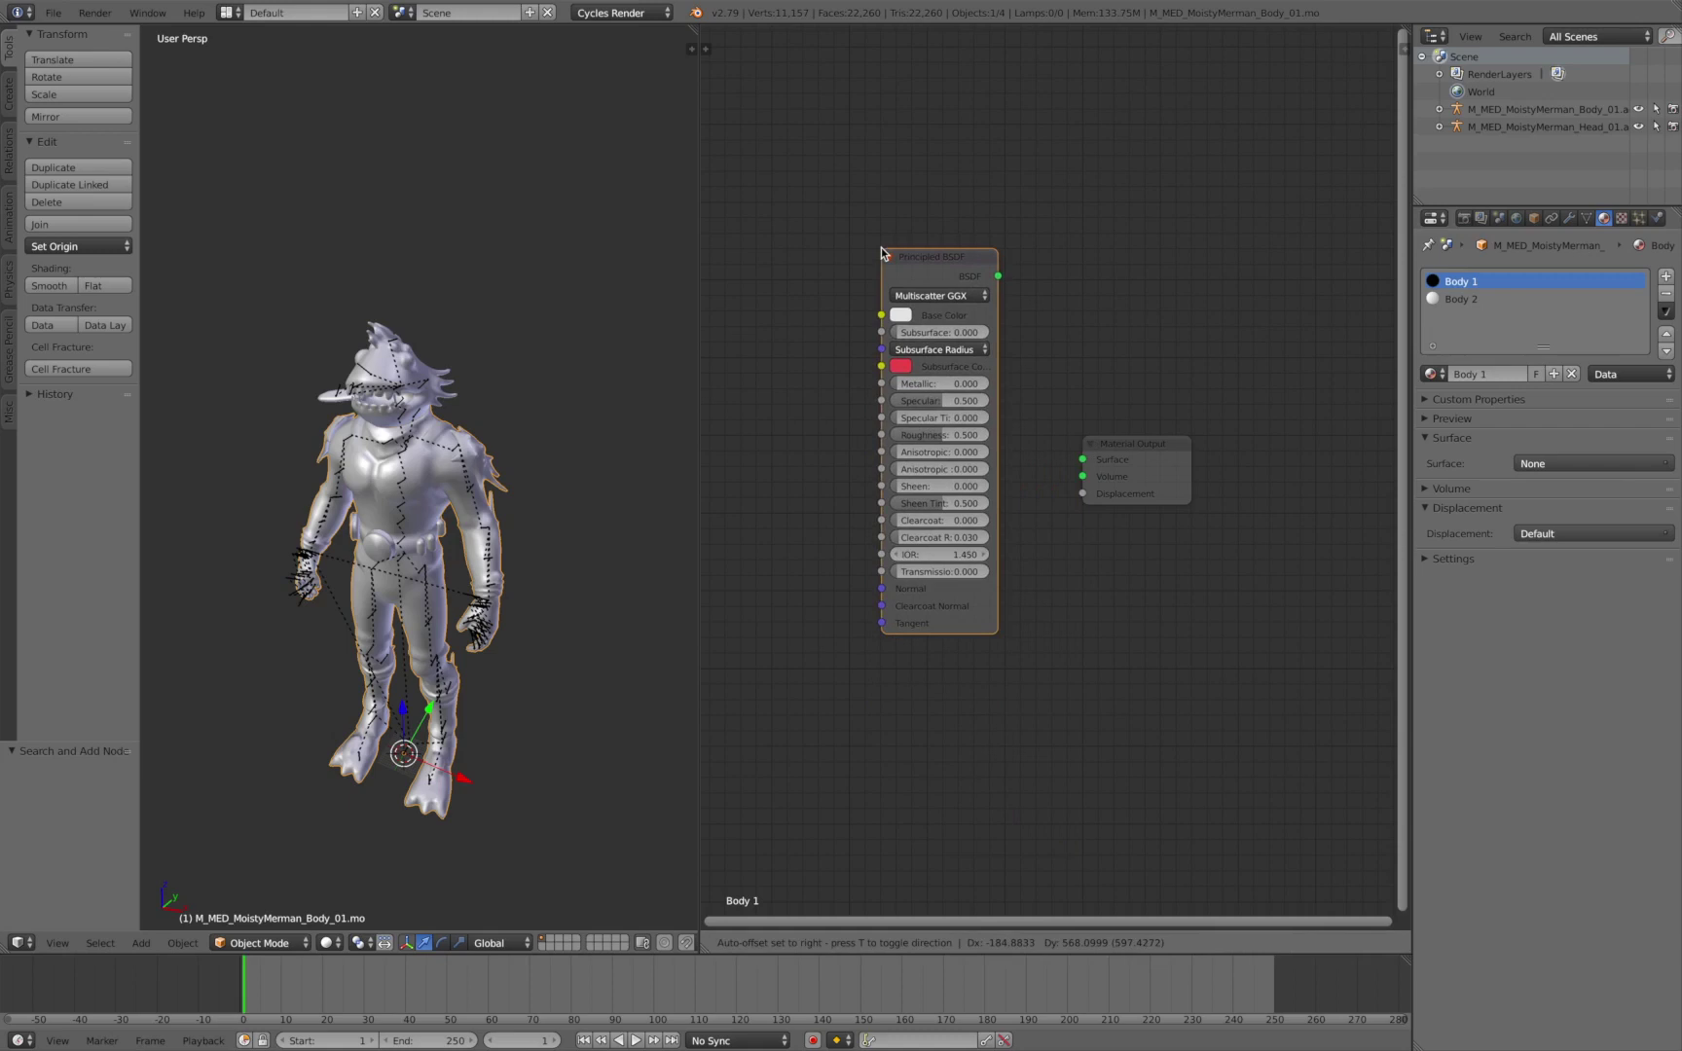
click(882, 253)
drag(998, 276, 1083, 458)
key(shift+z)
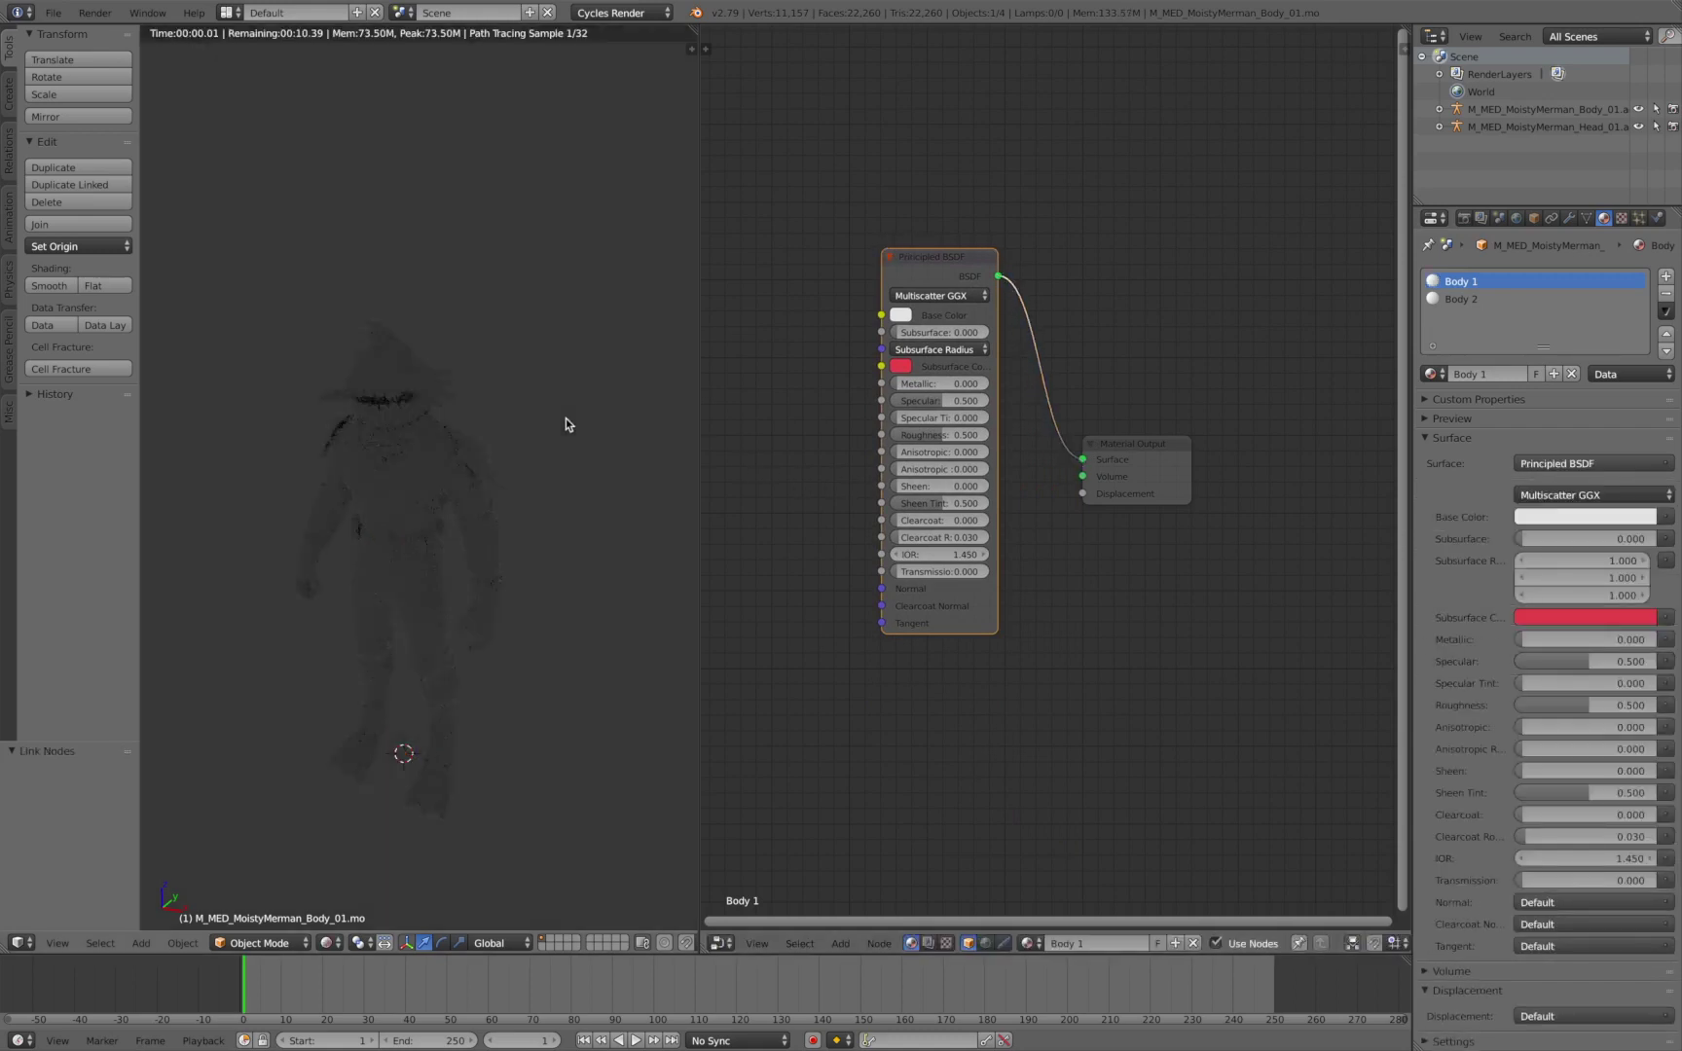
scroll(559, 403, down, 1)
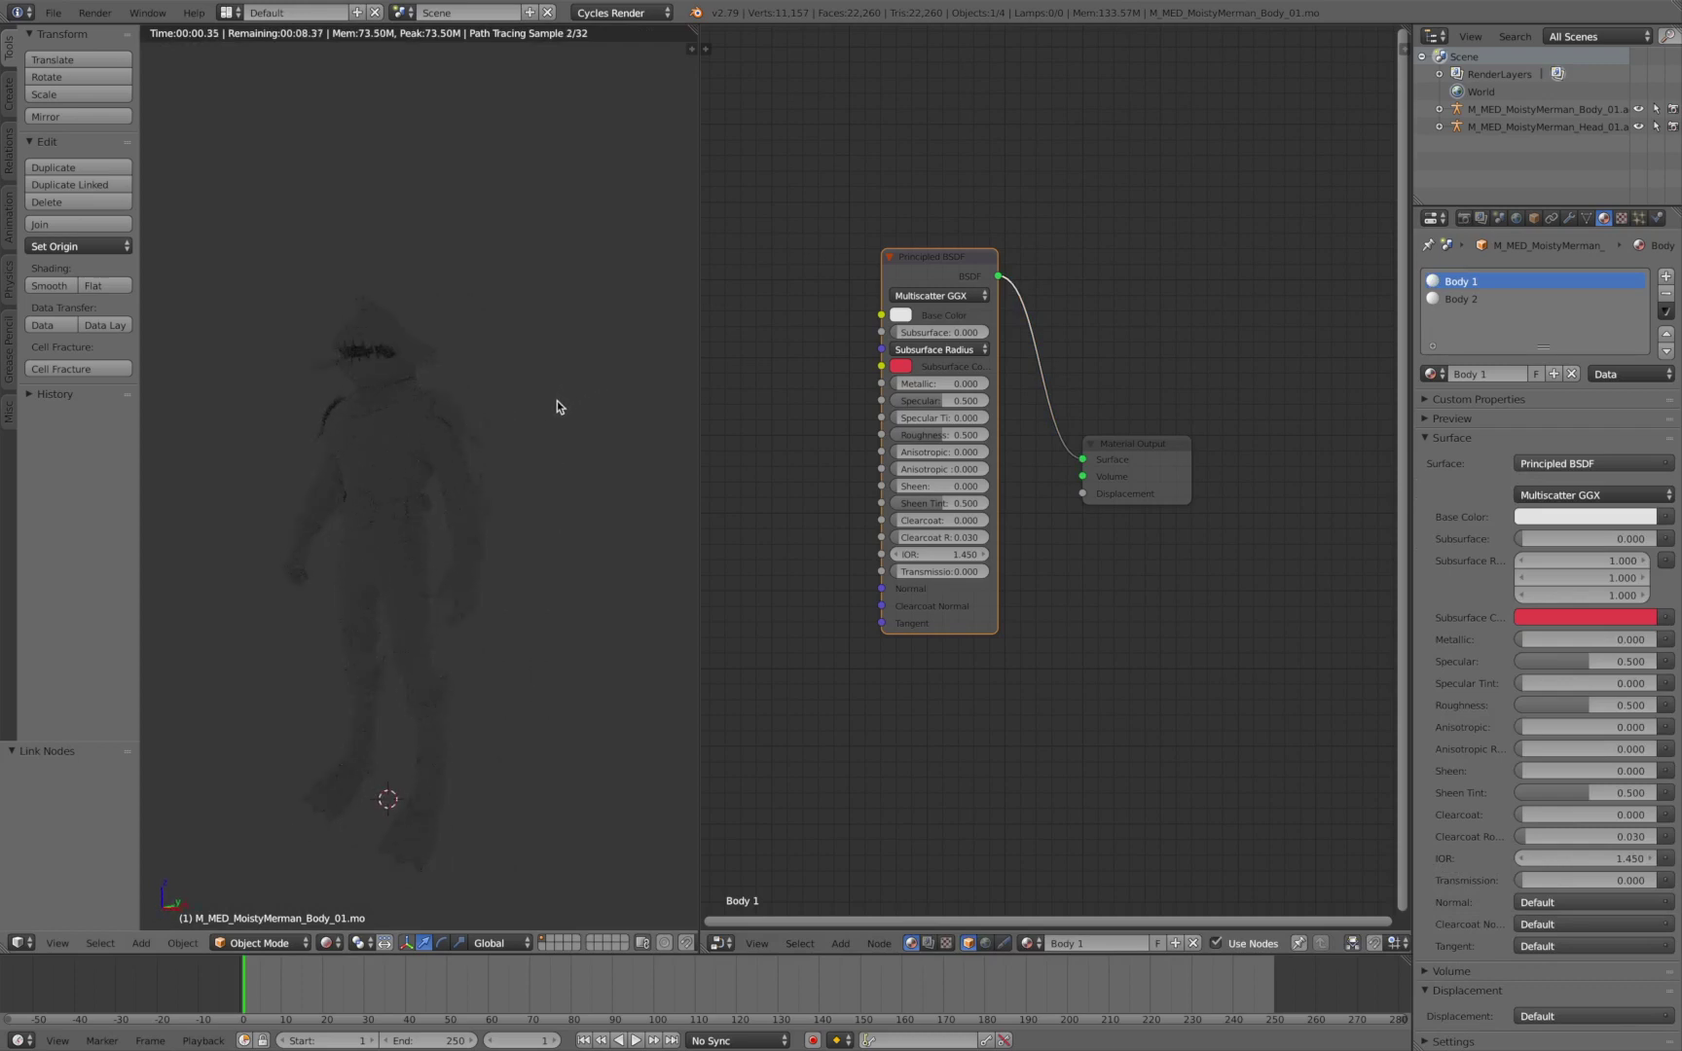
key(shift+z)
Add an Image Texture node in front of the Principled BSDF in the Body 1 material
mouse_move(557, 407)
middle_down()
mouse_move(413, 450)
mouse_move(164, 469)
mouse_move(966, 476)
middle_up()
scroll(814, 481, down, 3)
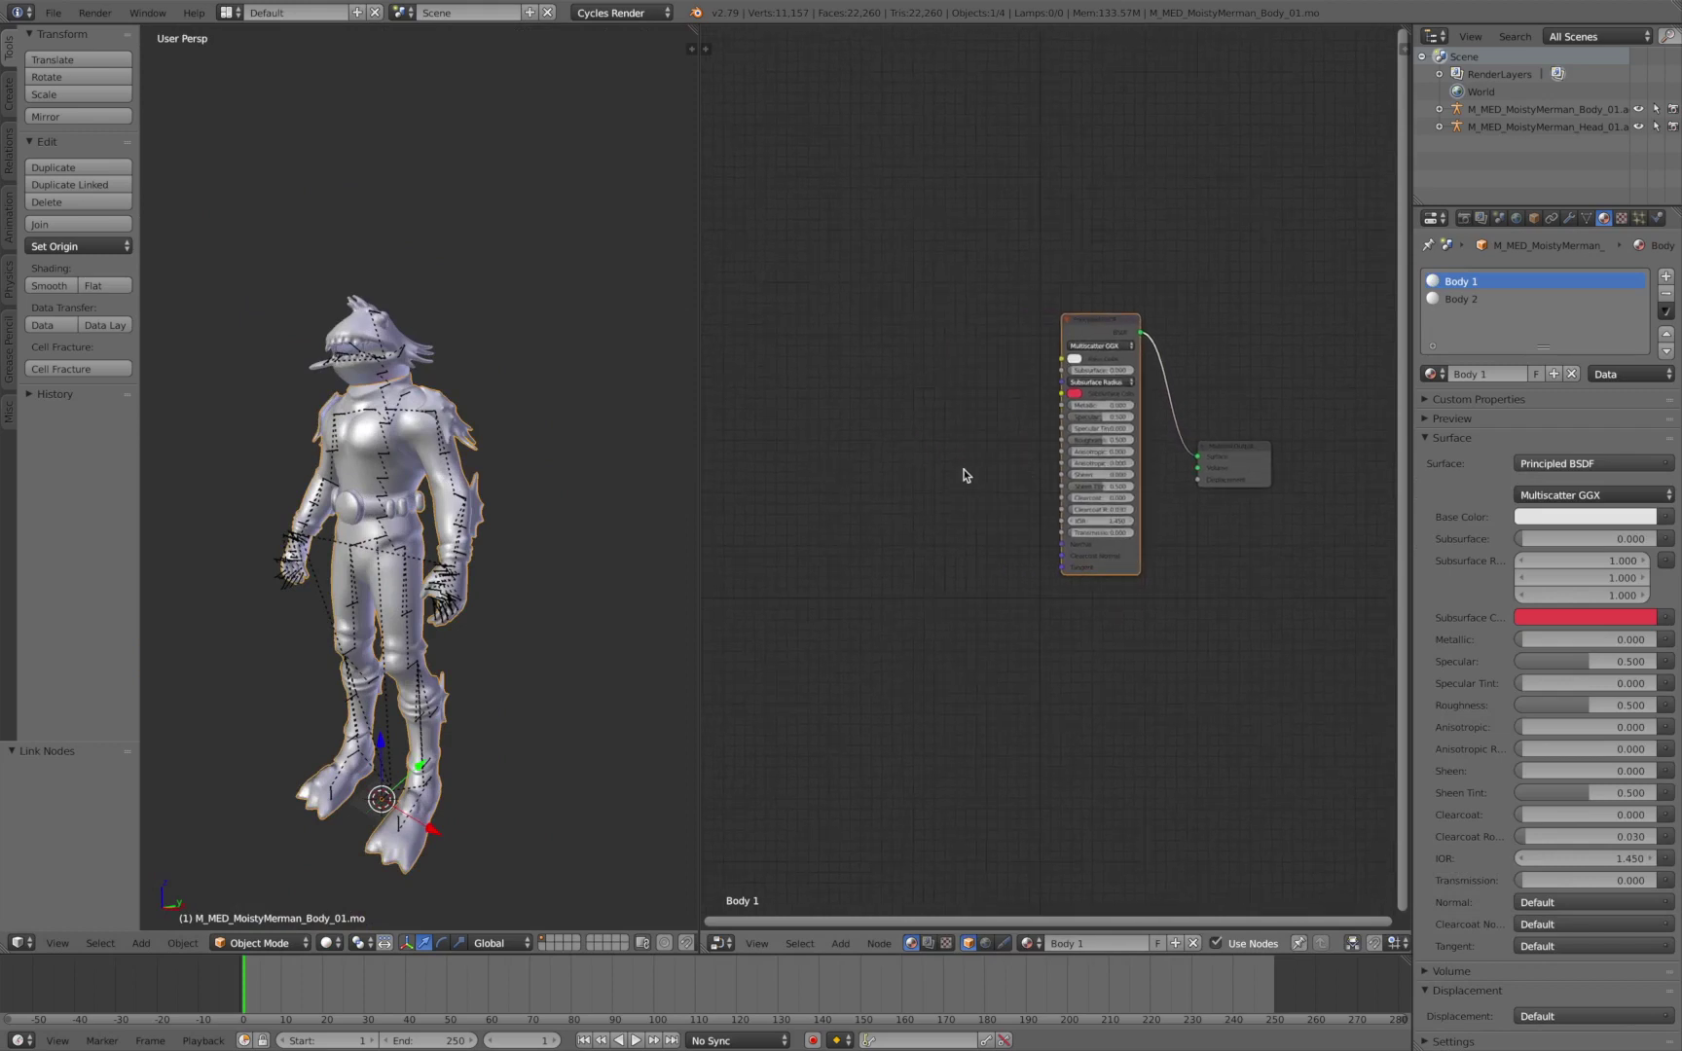
scroll(960, 475, down, 1)
key(shift+a)
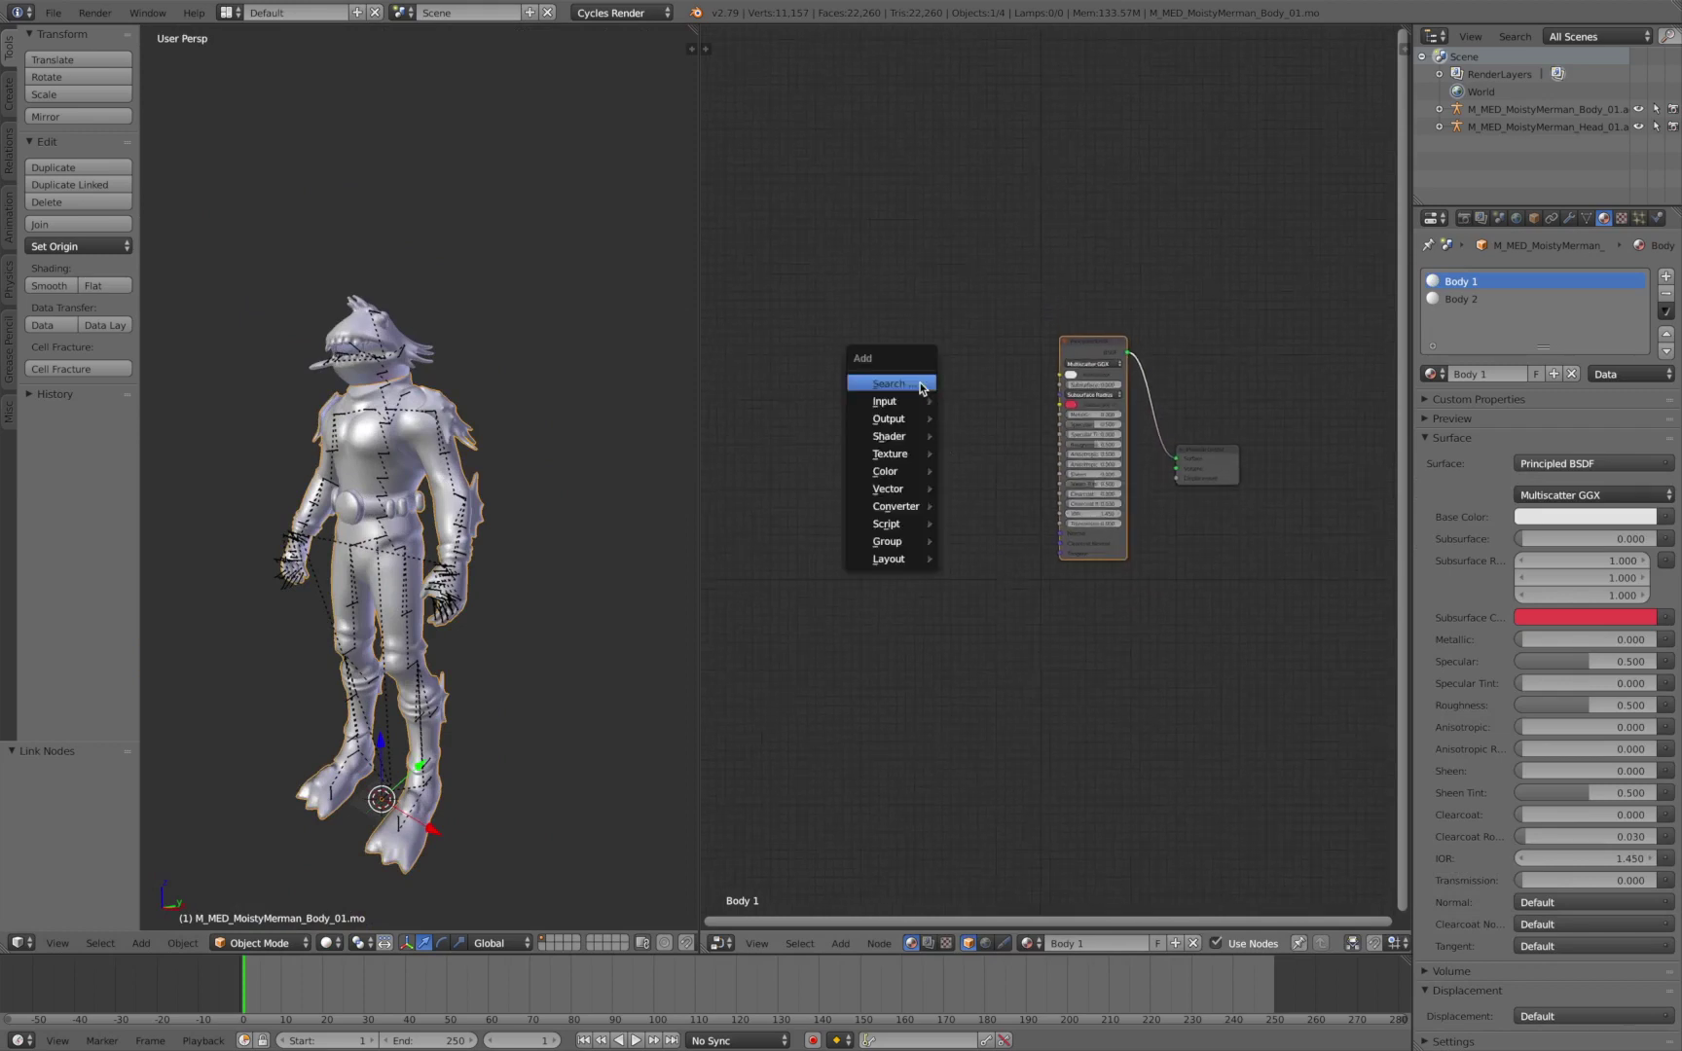
click(921, 385)
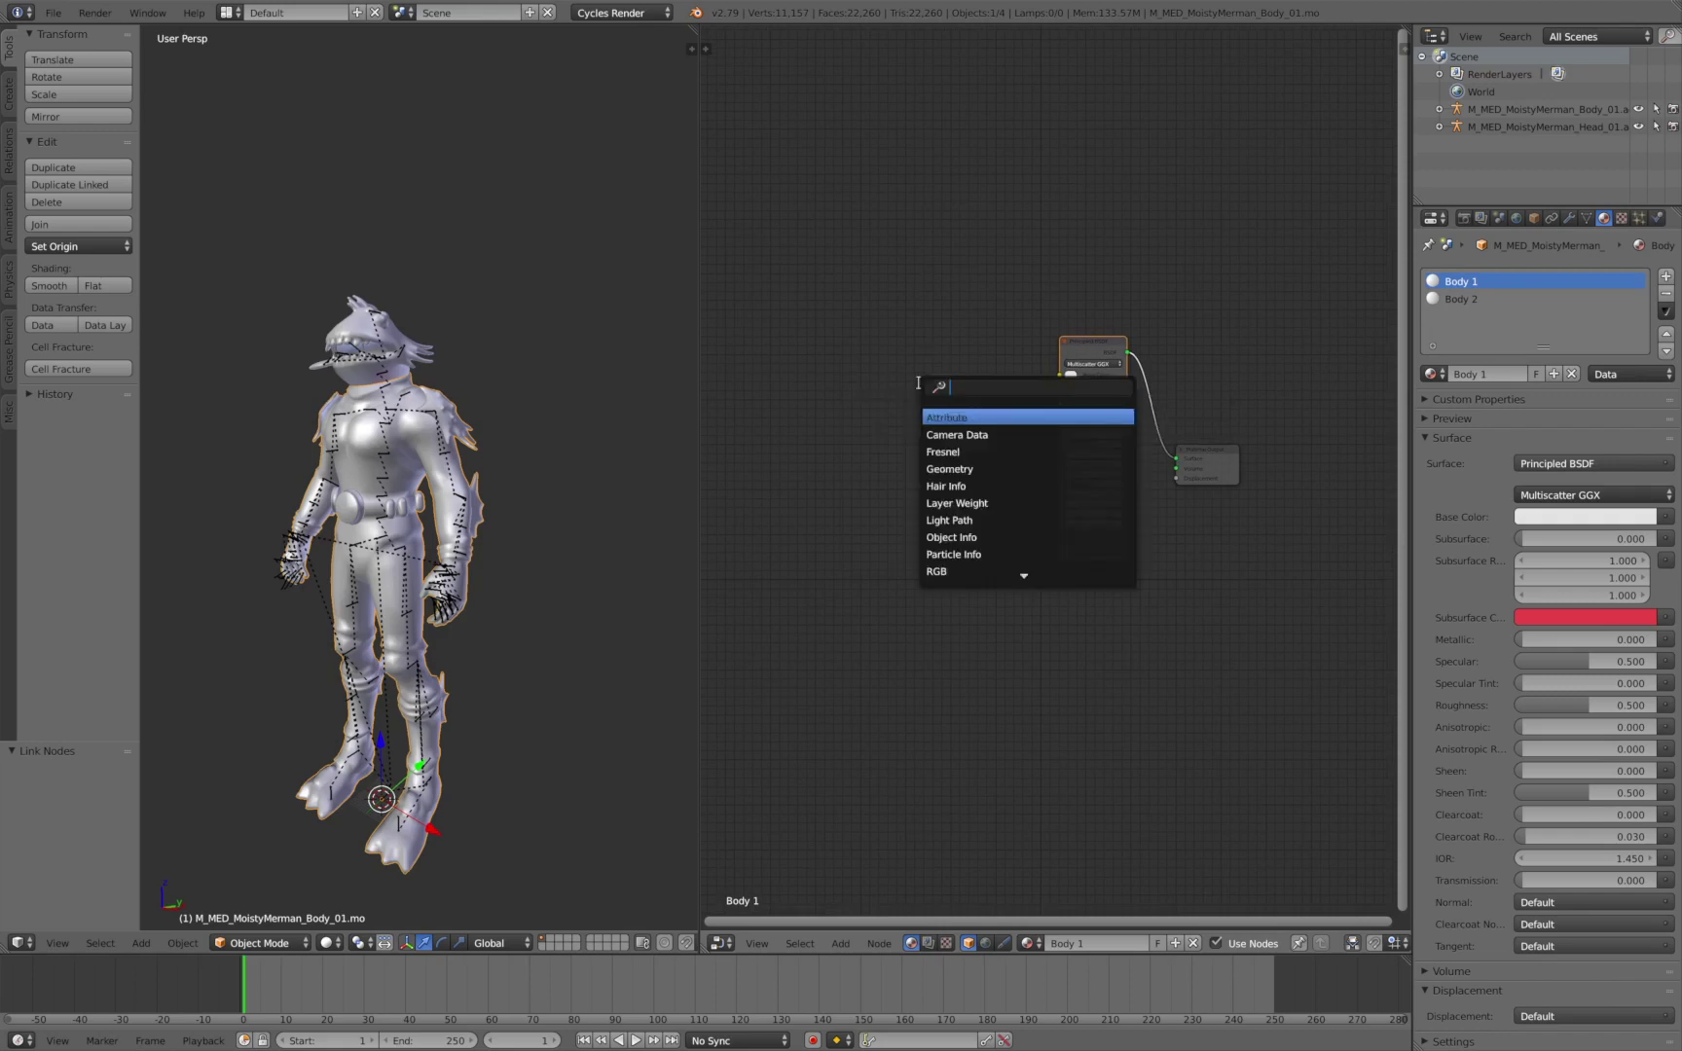
text(im)
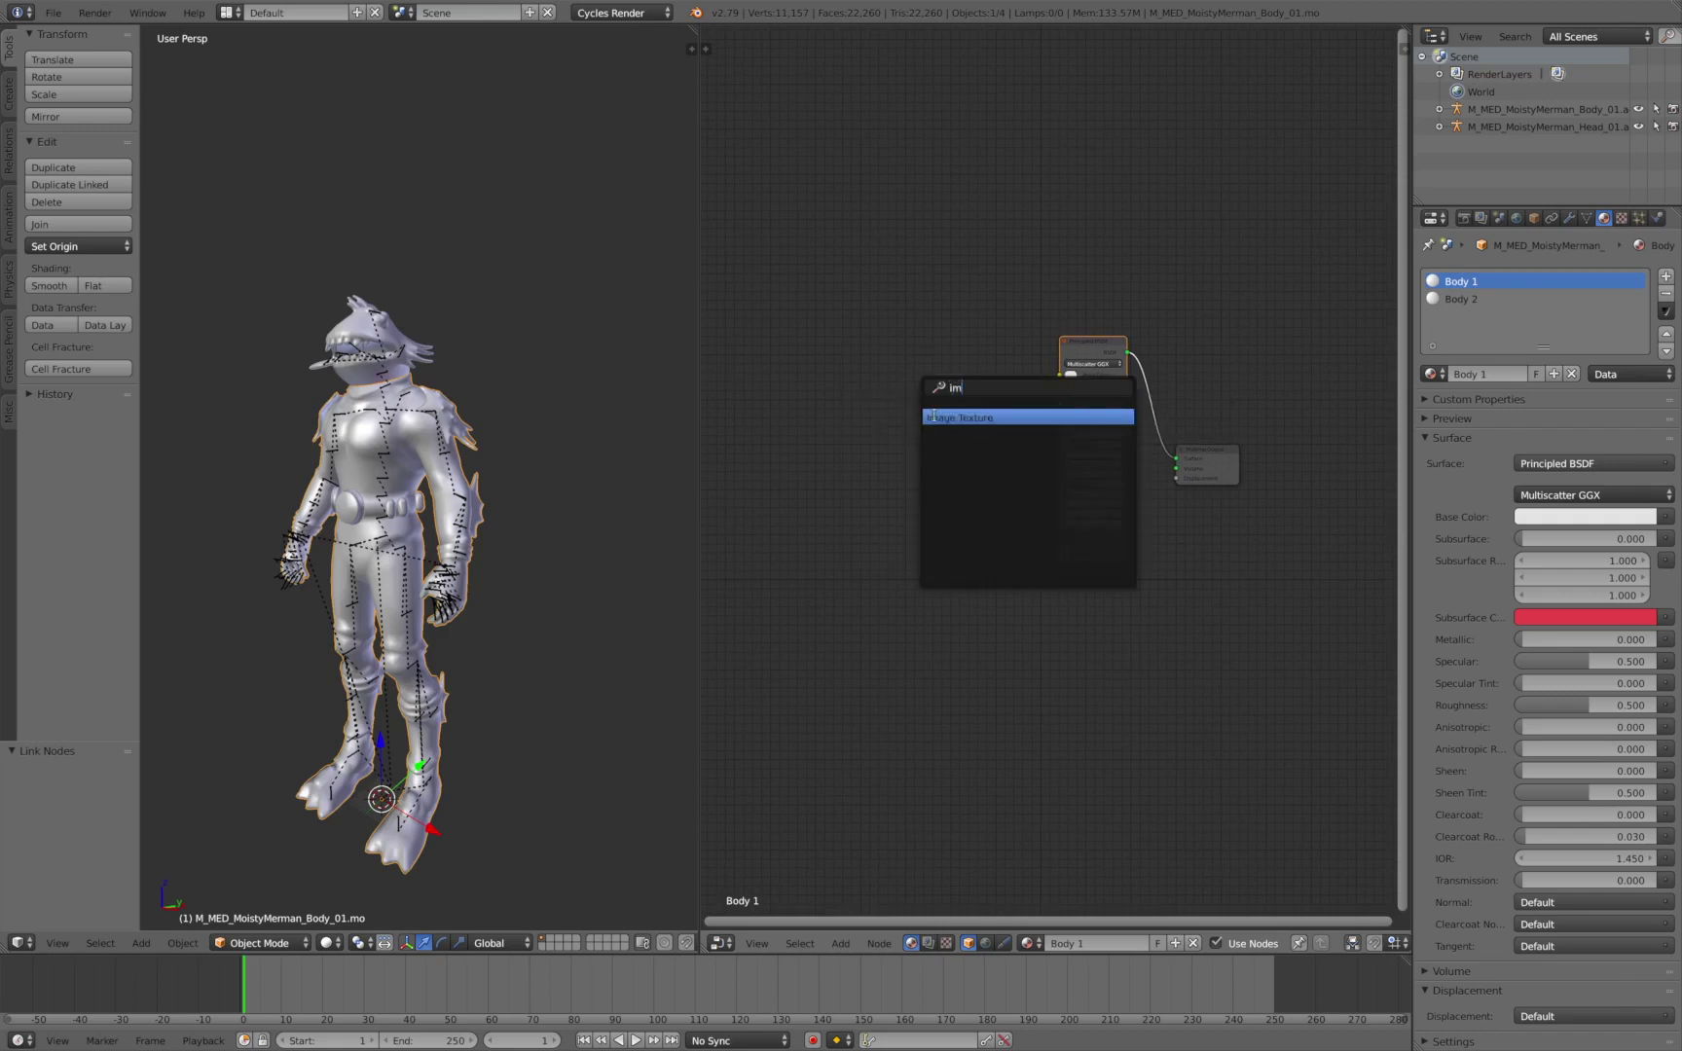
click(931, 417)
click(891, 360)
drag(885, 361, 956, 372)
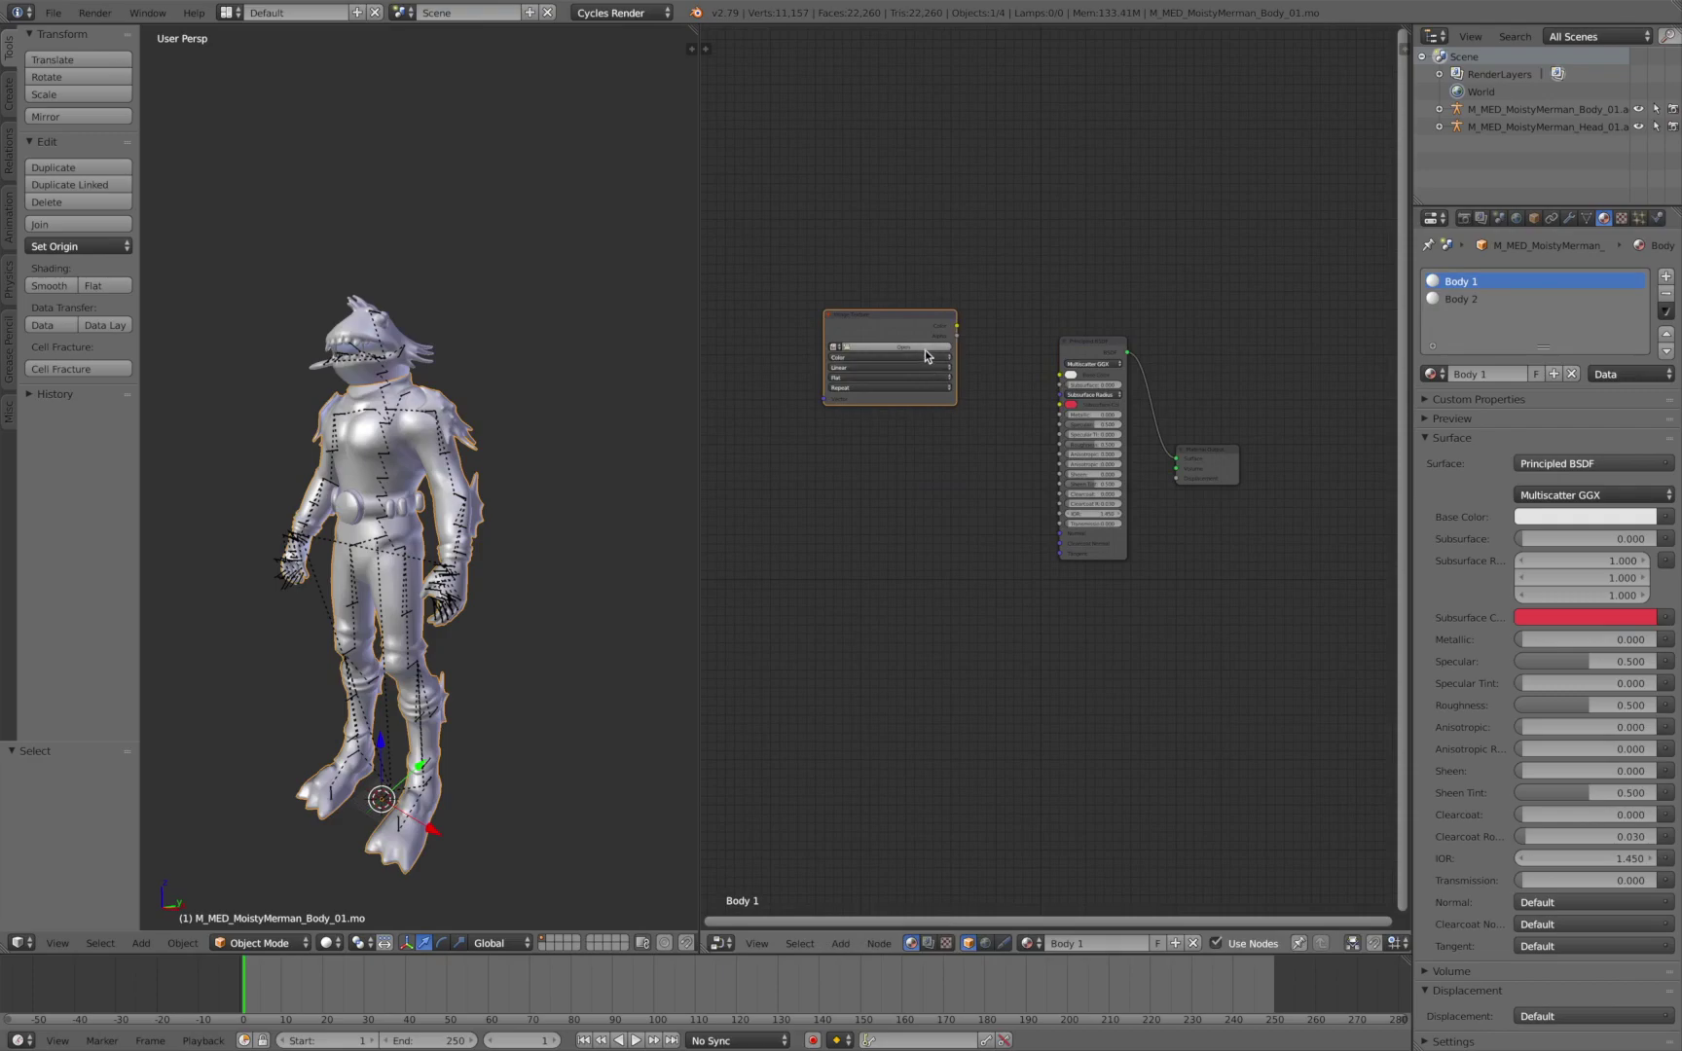
Load M_MED_MoistyMerman_Body_D.tga from the M_MED_MoistyMerman body's Textures folder into the image texture
click(925, 350)
click(49, 191)
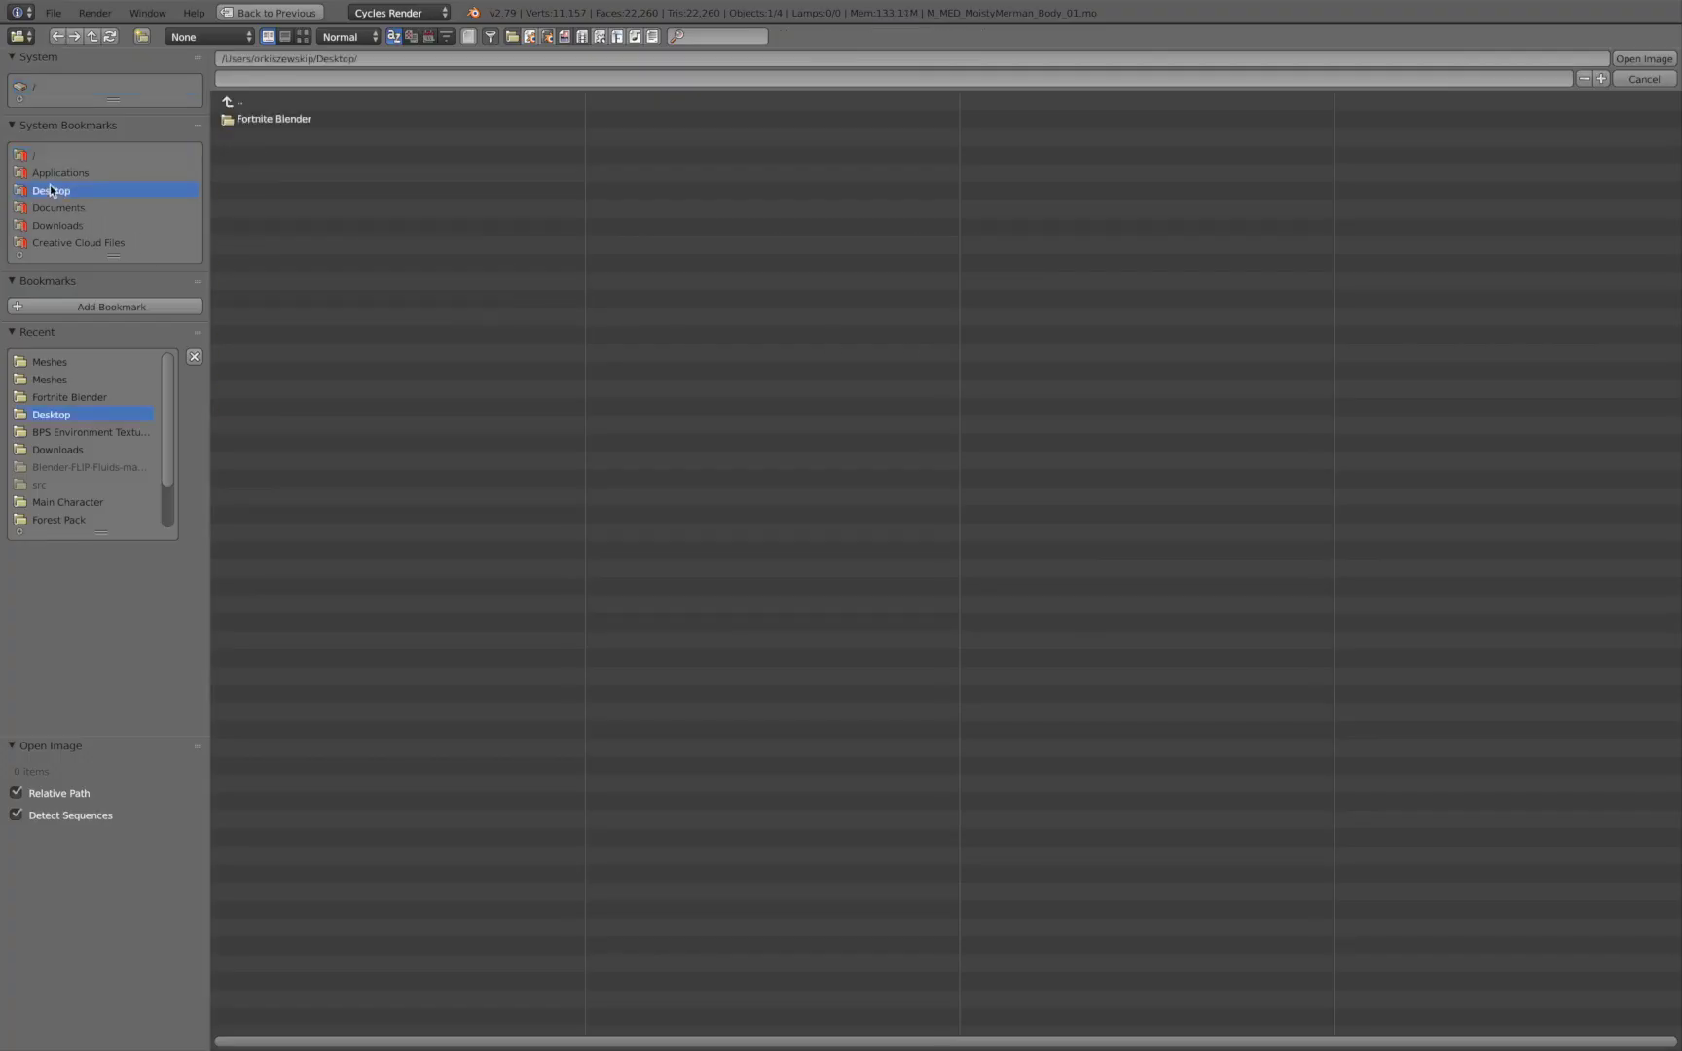
click(258, 120)
click(251, 120)
click(274, 121)
click(274, 120)
click(276, 120)
click(276, 121)
click(277, 120)
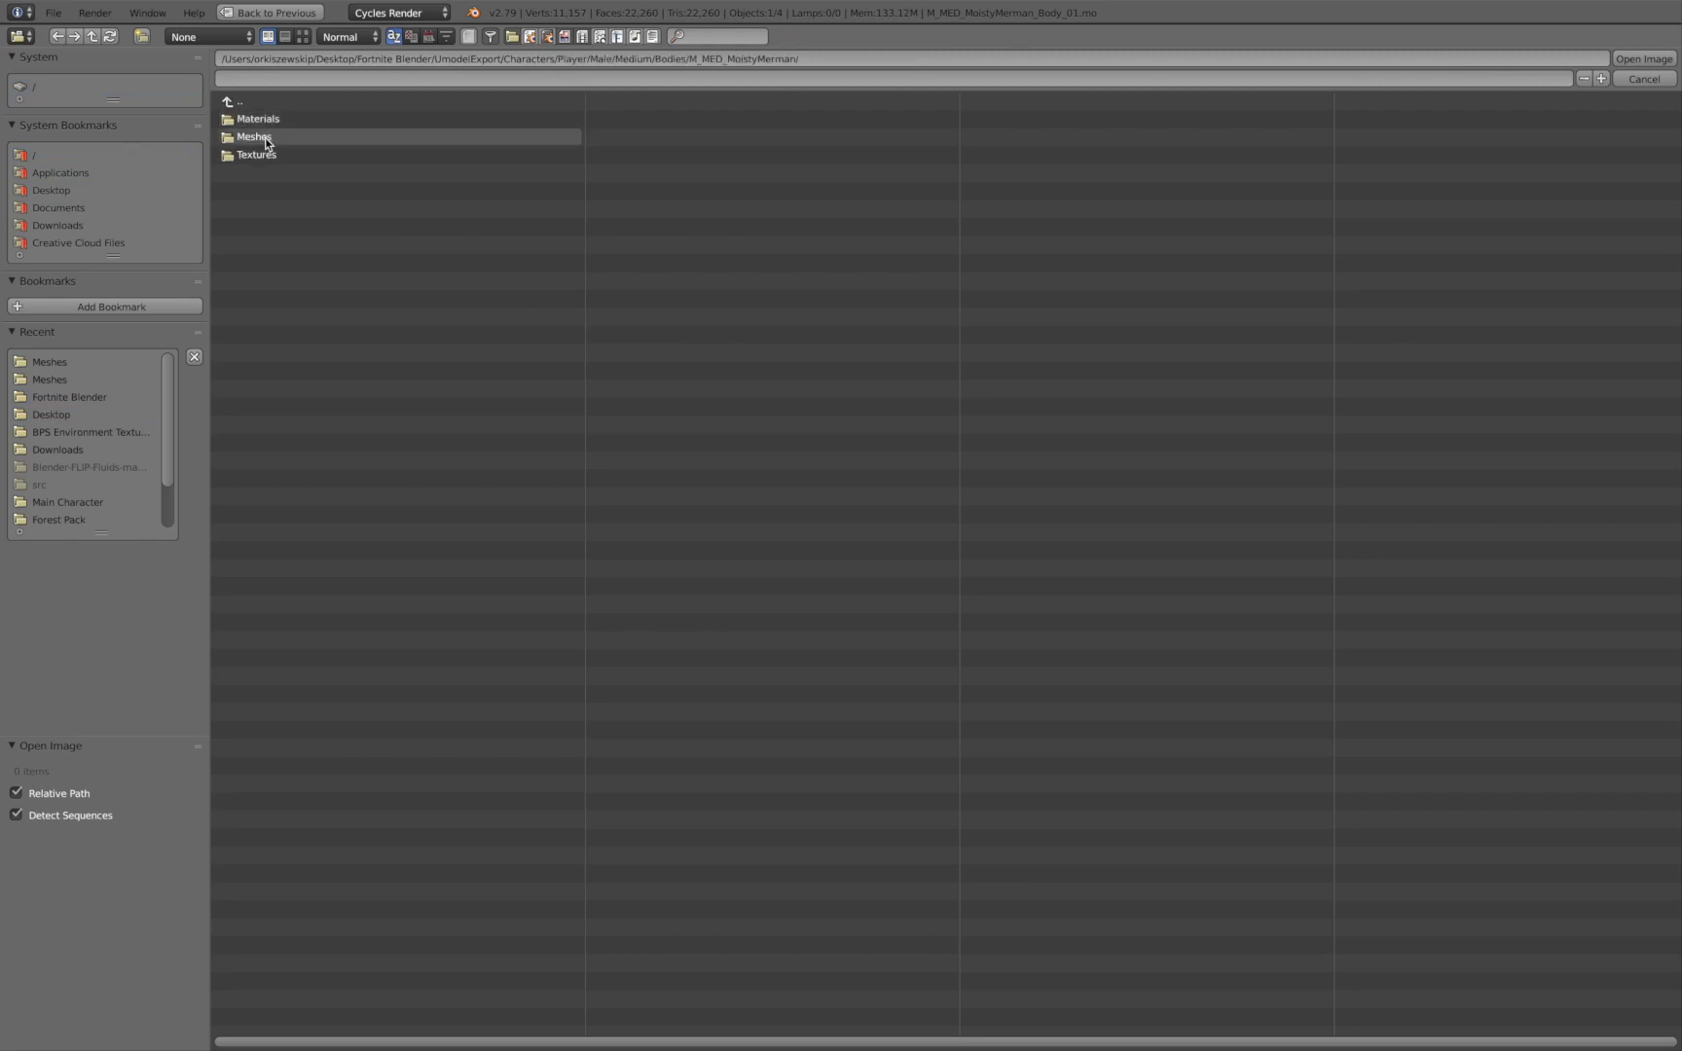
click(271, 154)
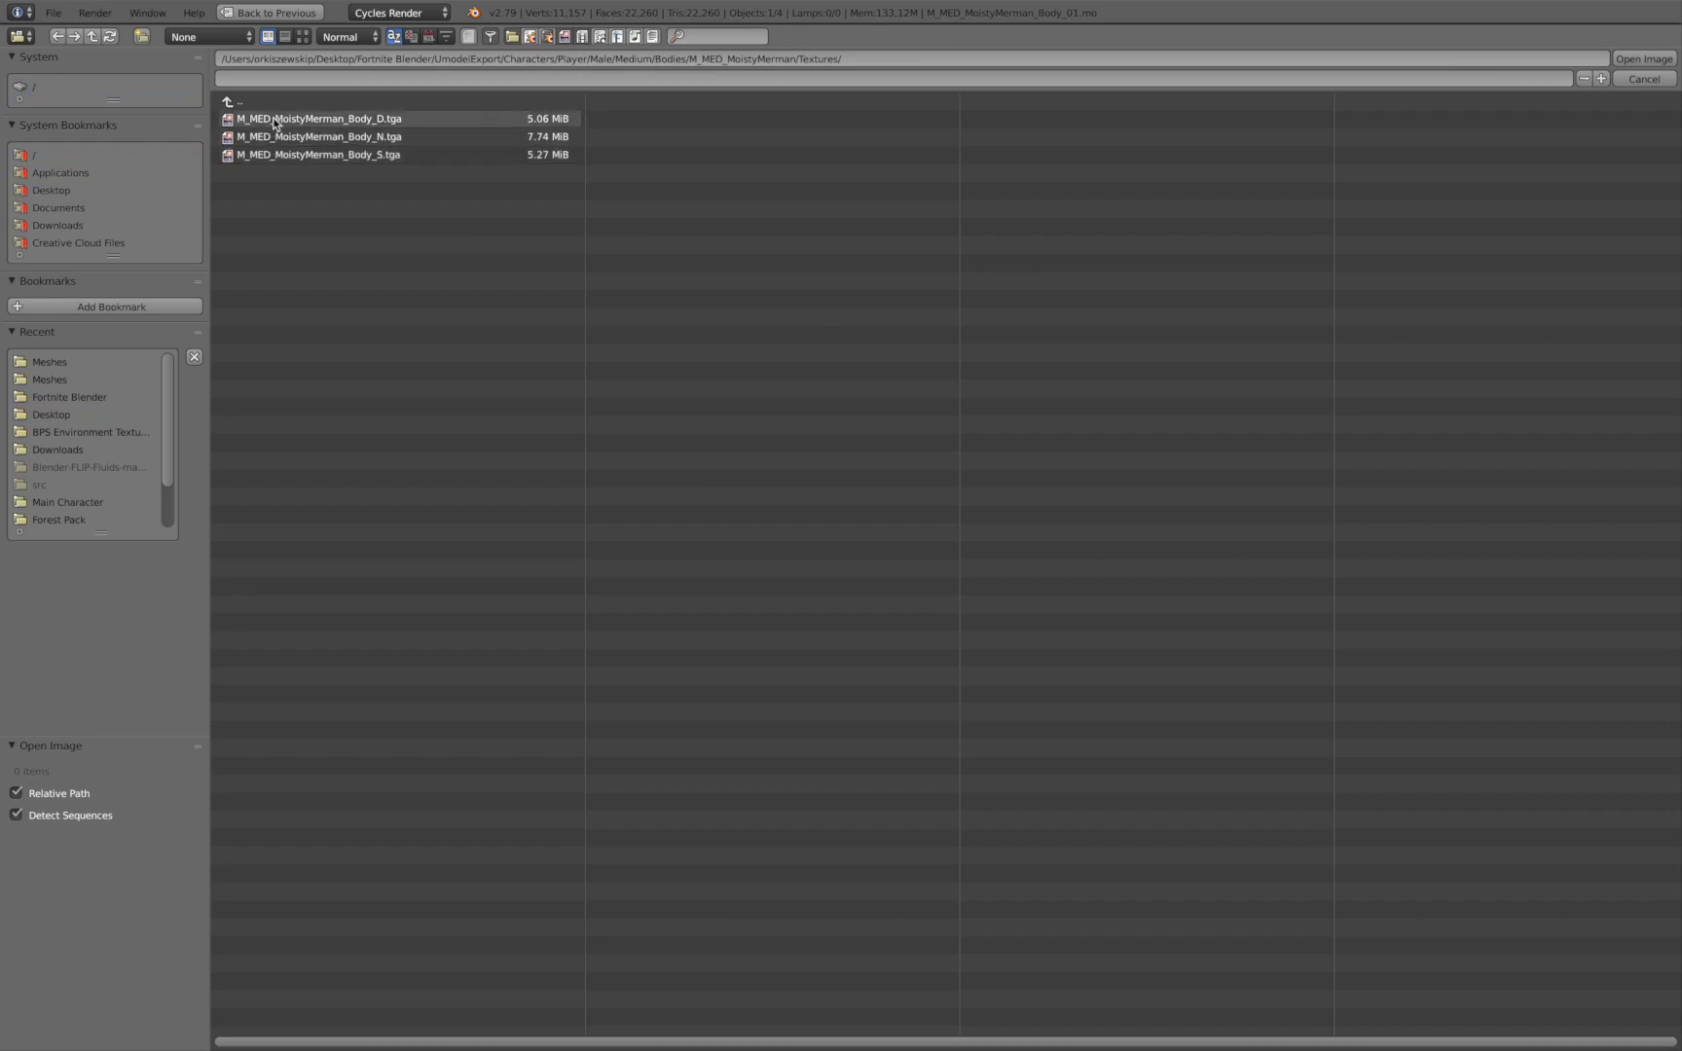
double_click(275, 121)
Duplicate the image texture twice, stack the copies below it, and set both copies to Non-Color Data
scroll(856, 438, down, 1)
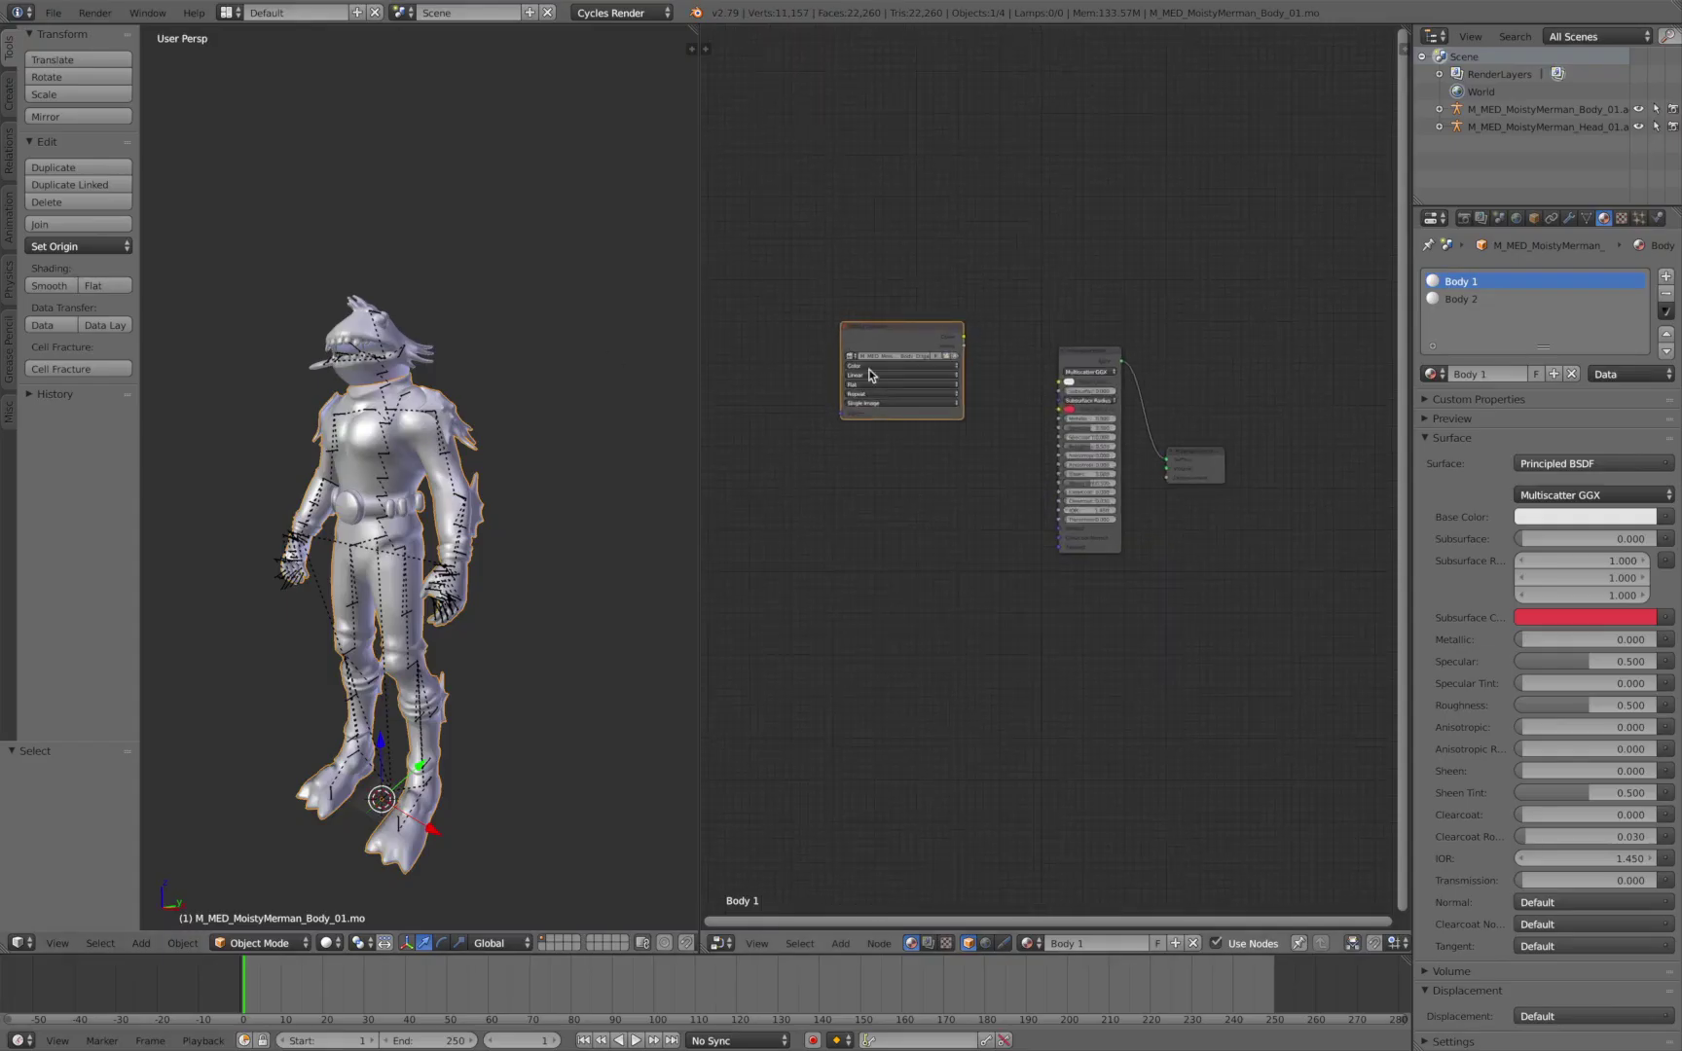
key(shift+d)
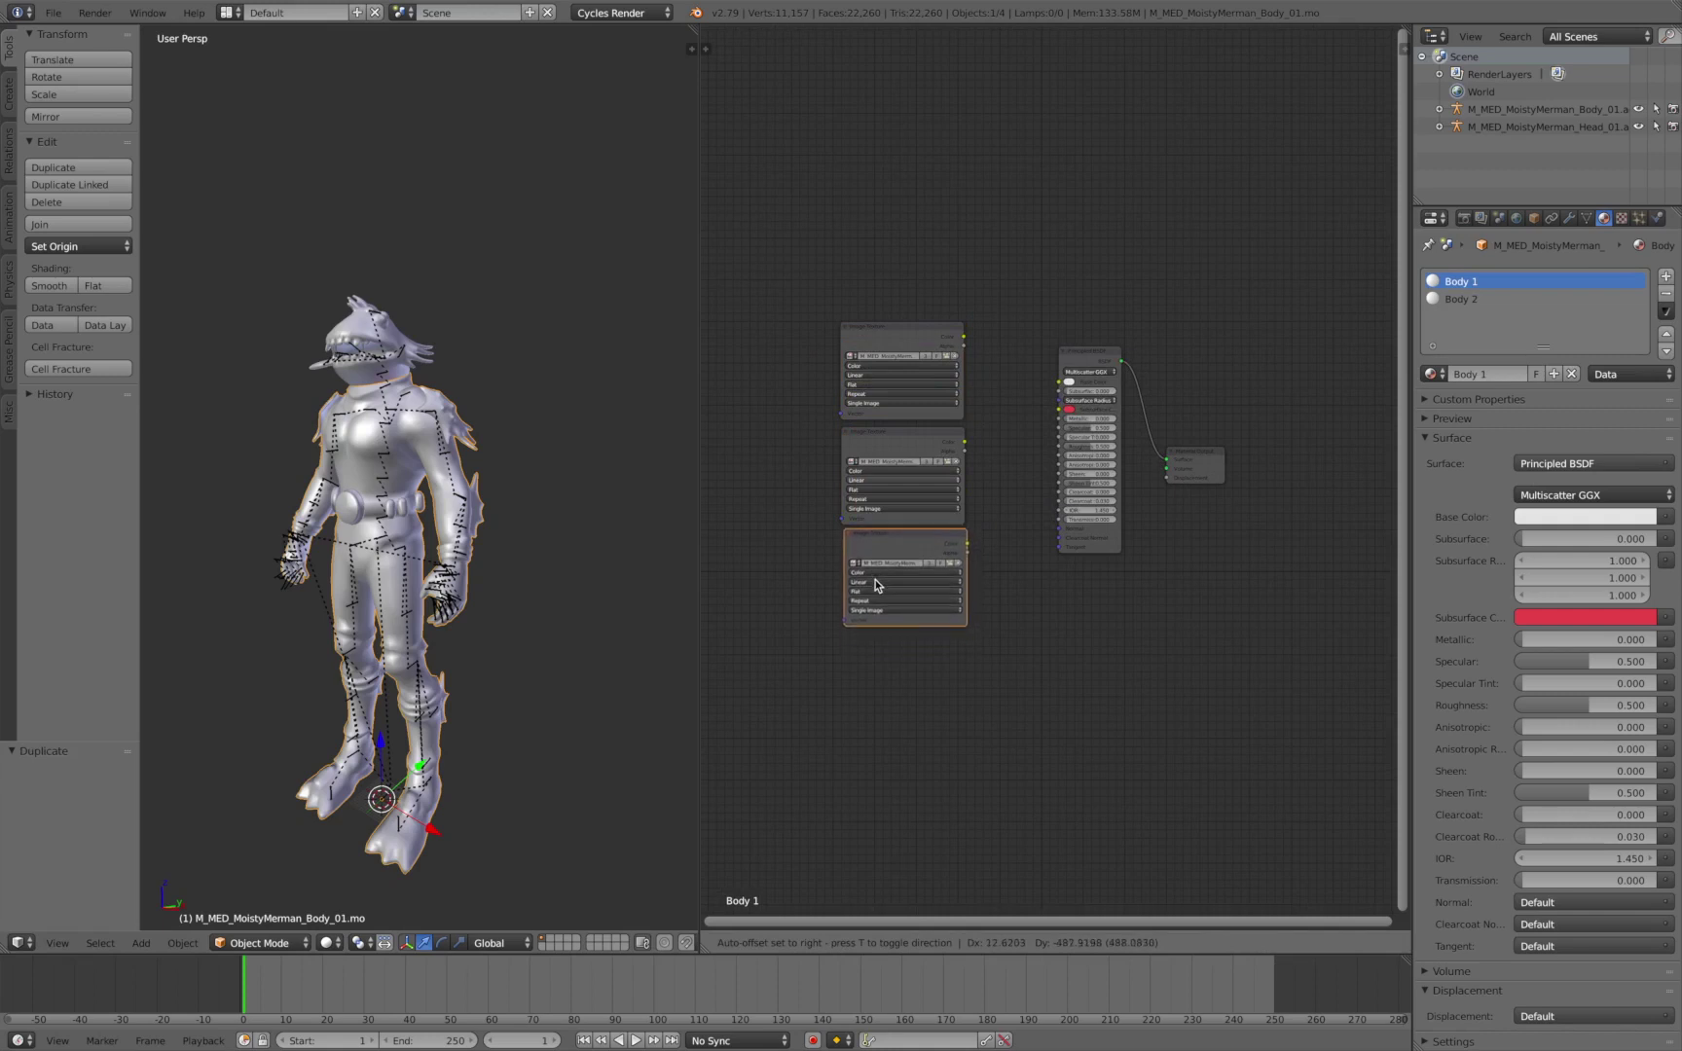
click(870, 581)
click(889, 473)
click(893, 452)
click(881, 573)
click(887, 552)
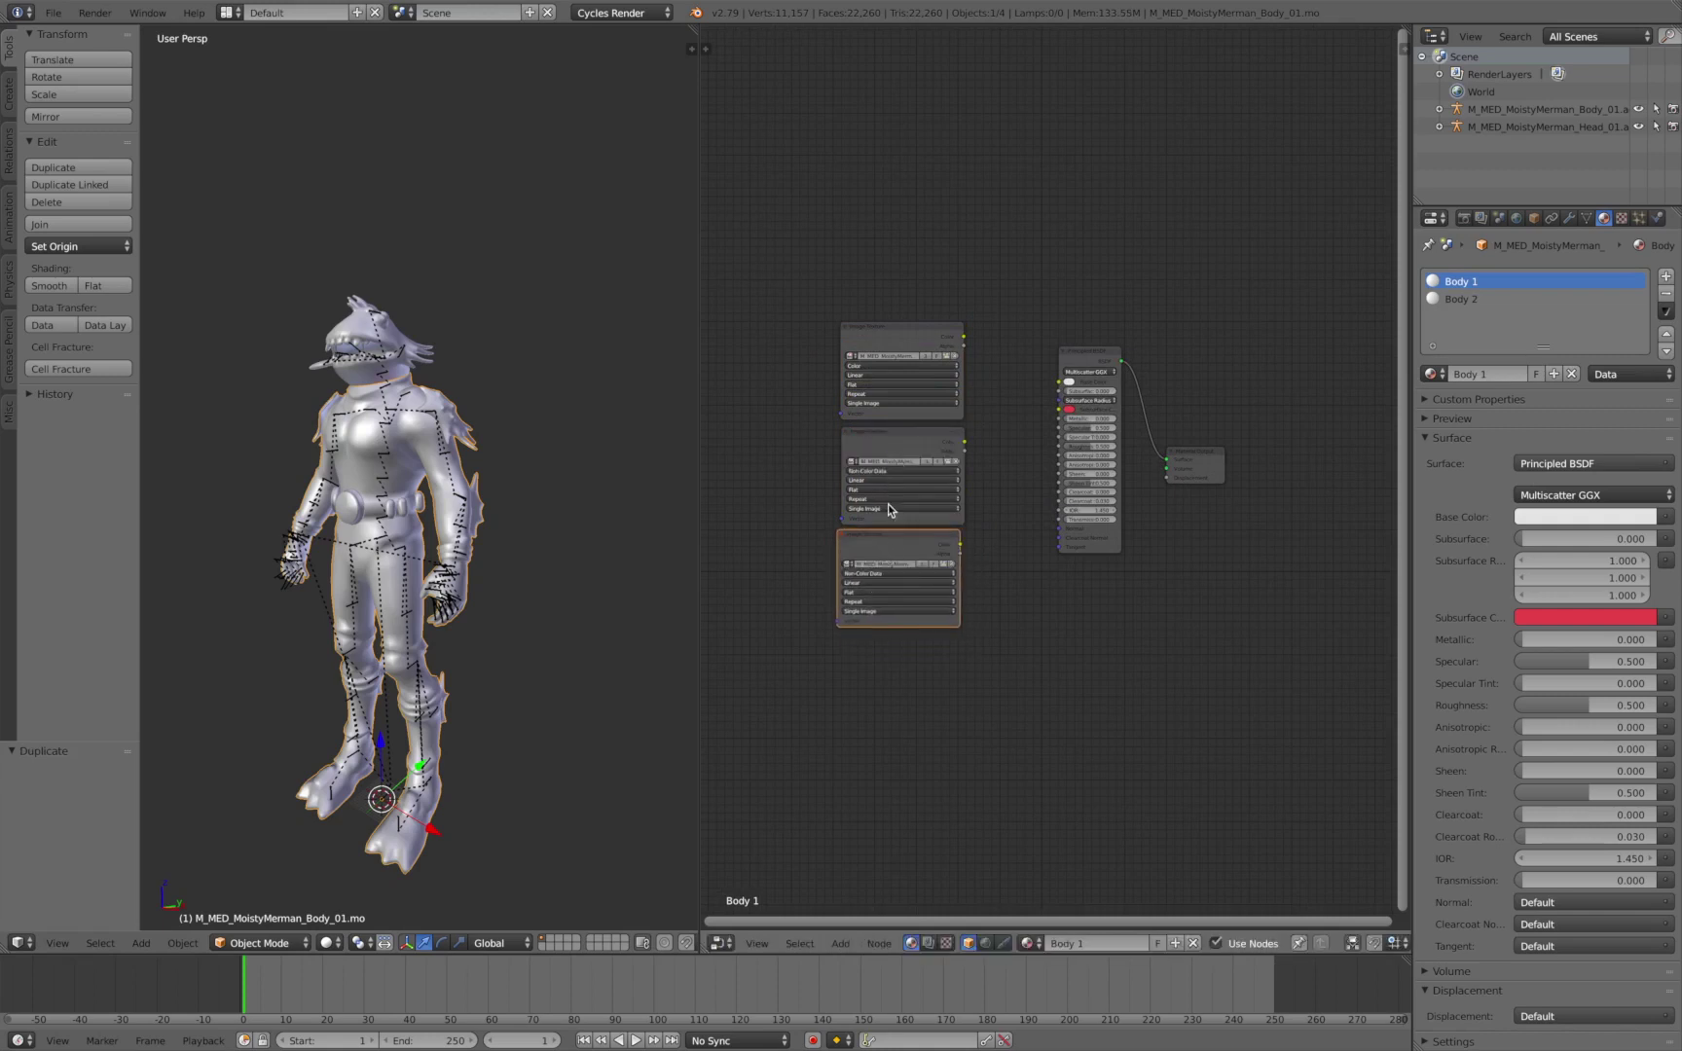
Move the three image textures farther from the Principled BSDF and link the diffuse texture's Color to Base Color
click(908, 545)
key(g)
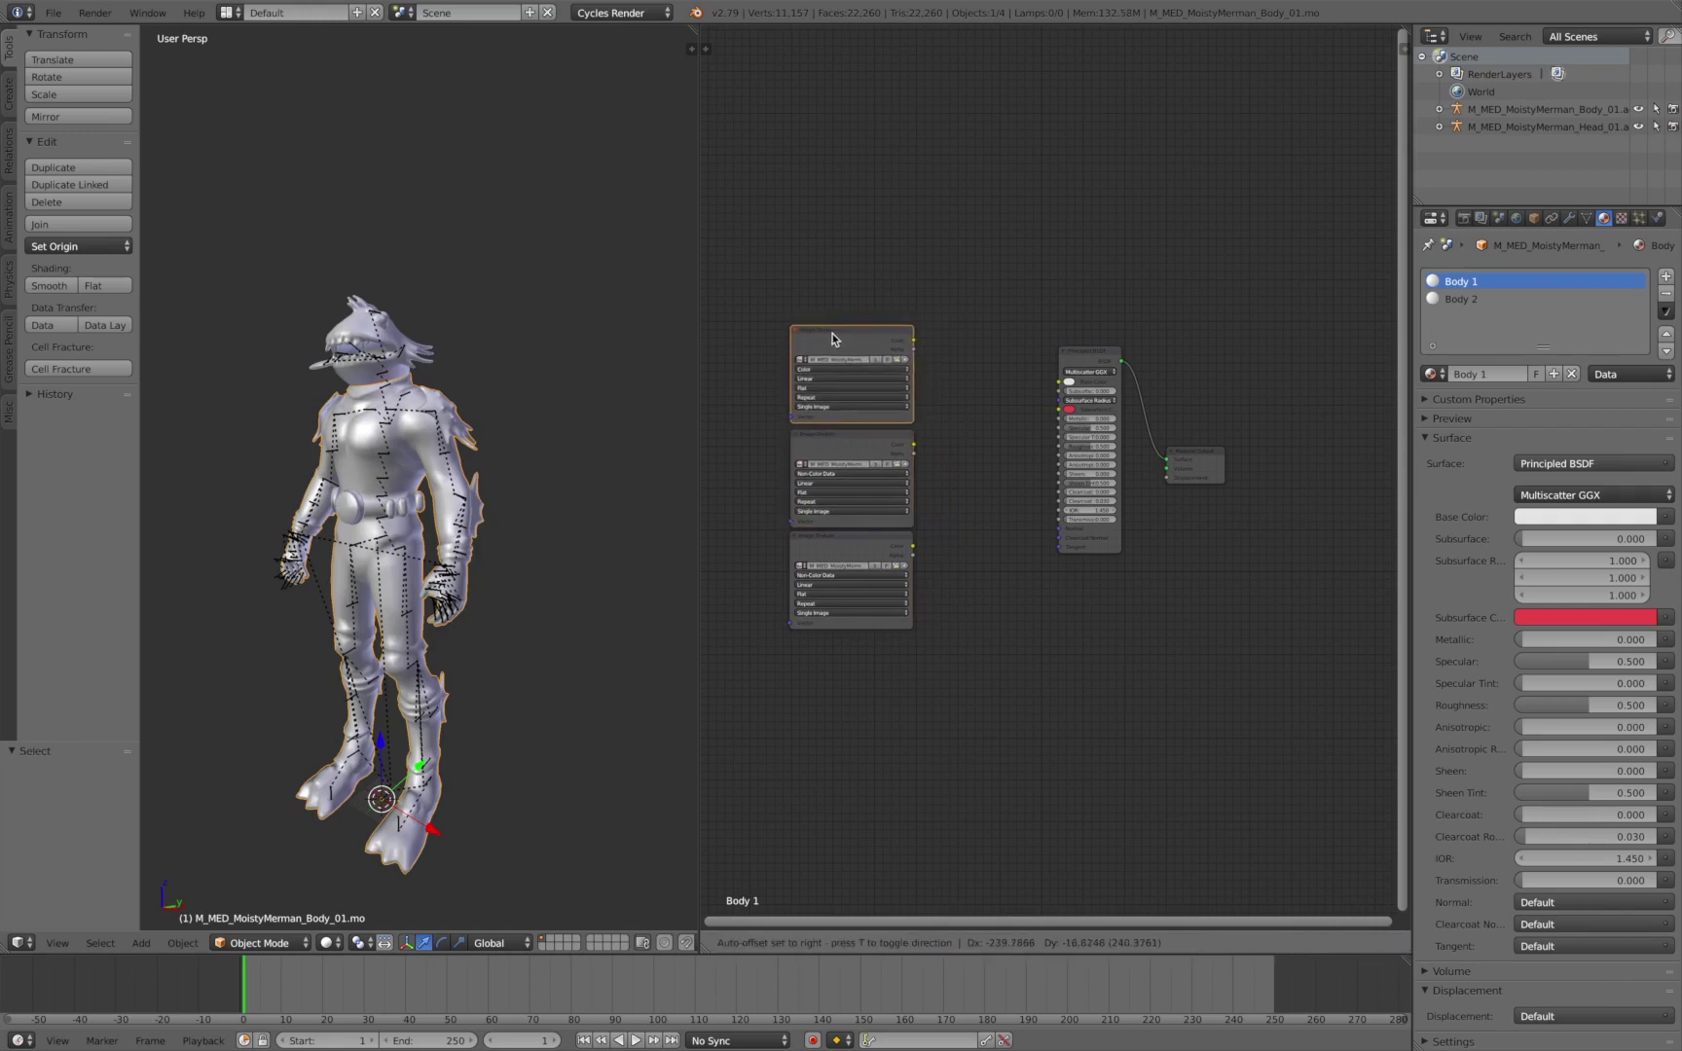
click(833, 339)
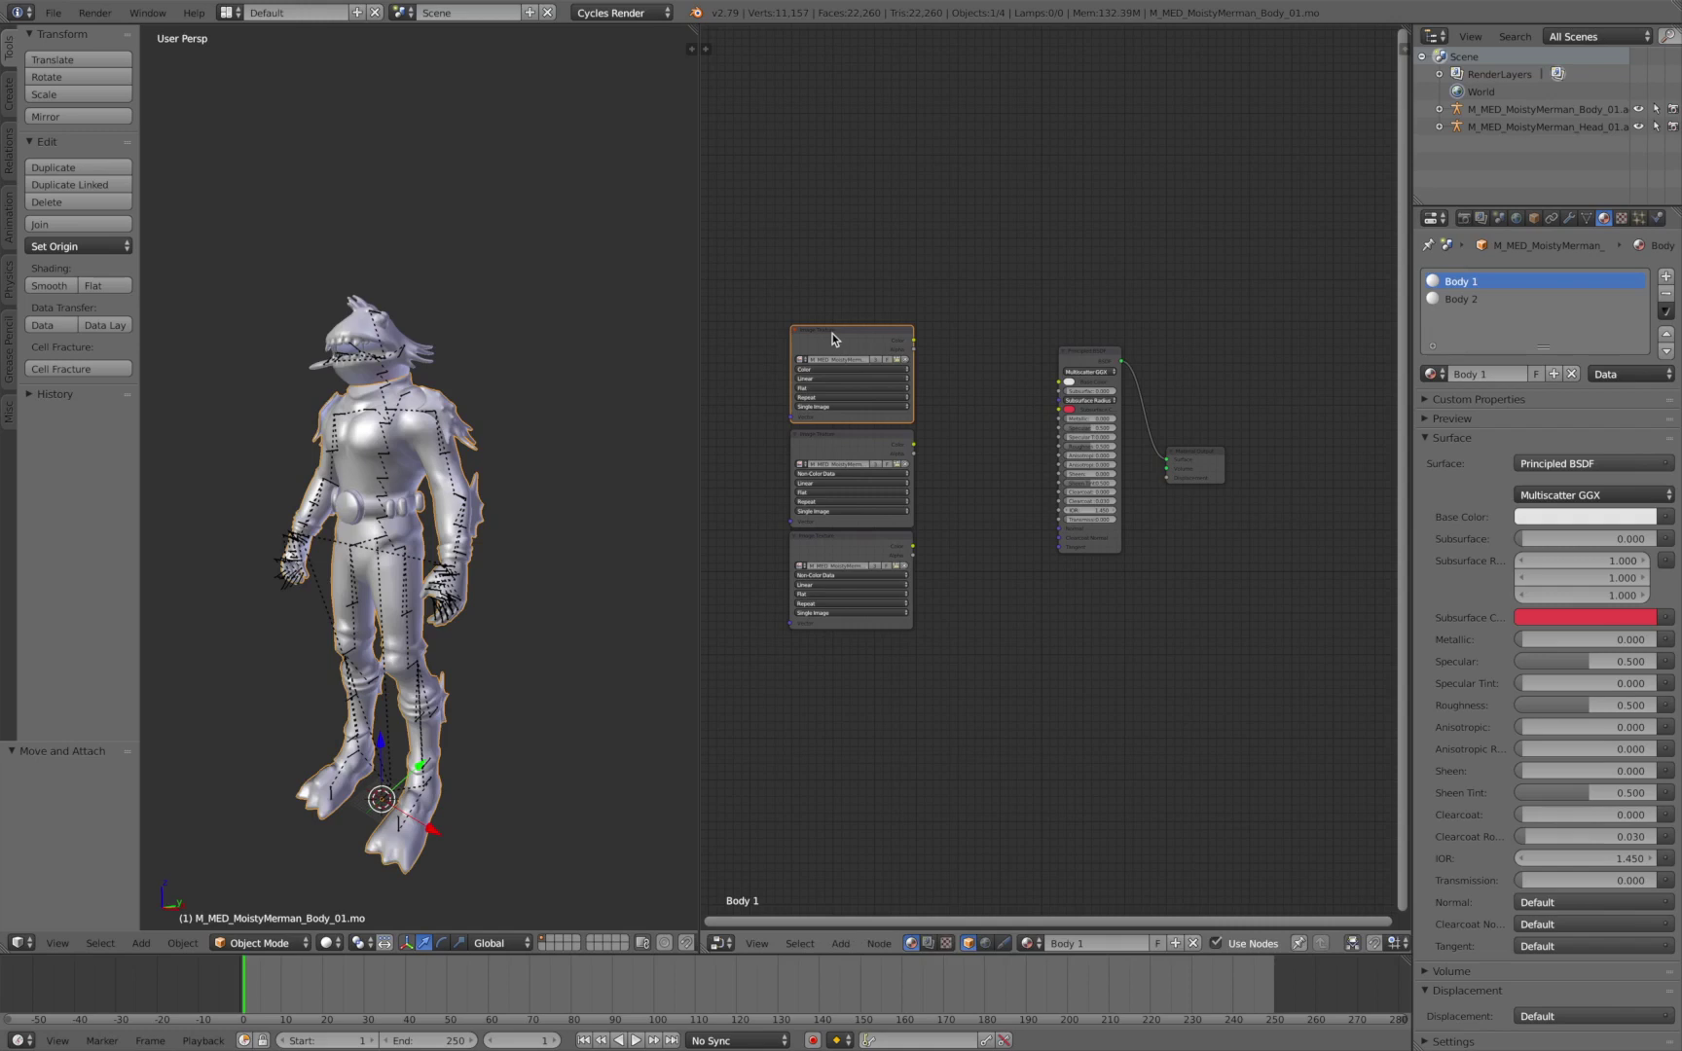
drag(913, 340, 1060, 381)
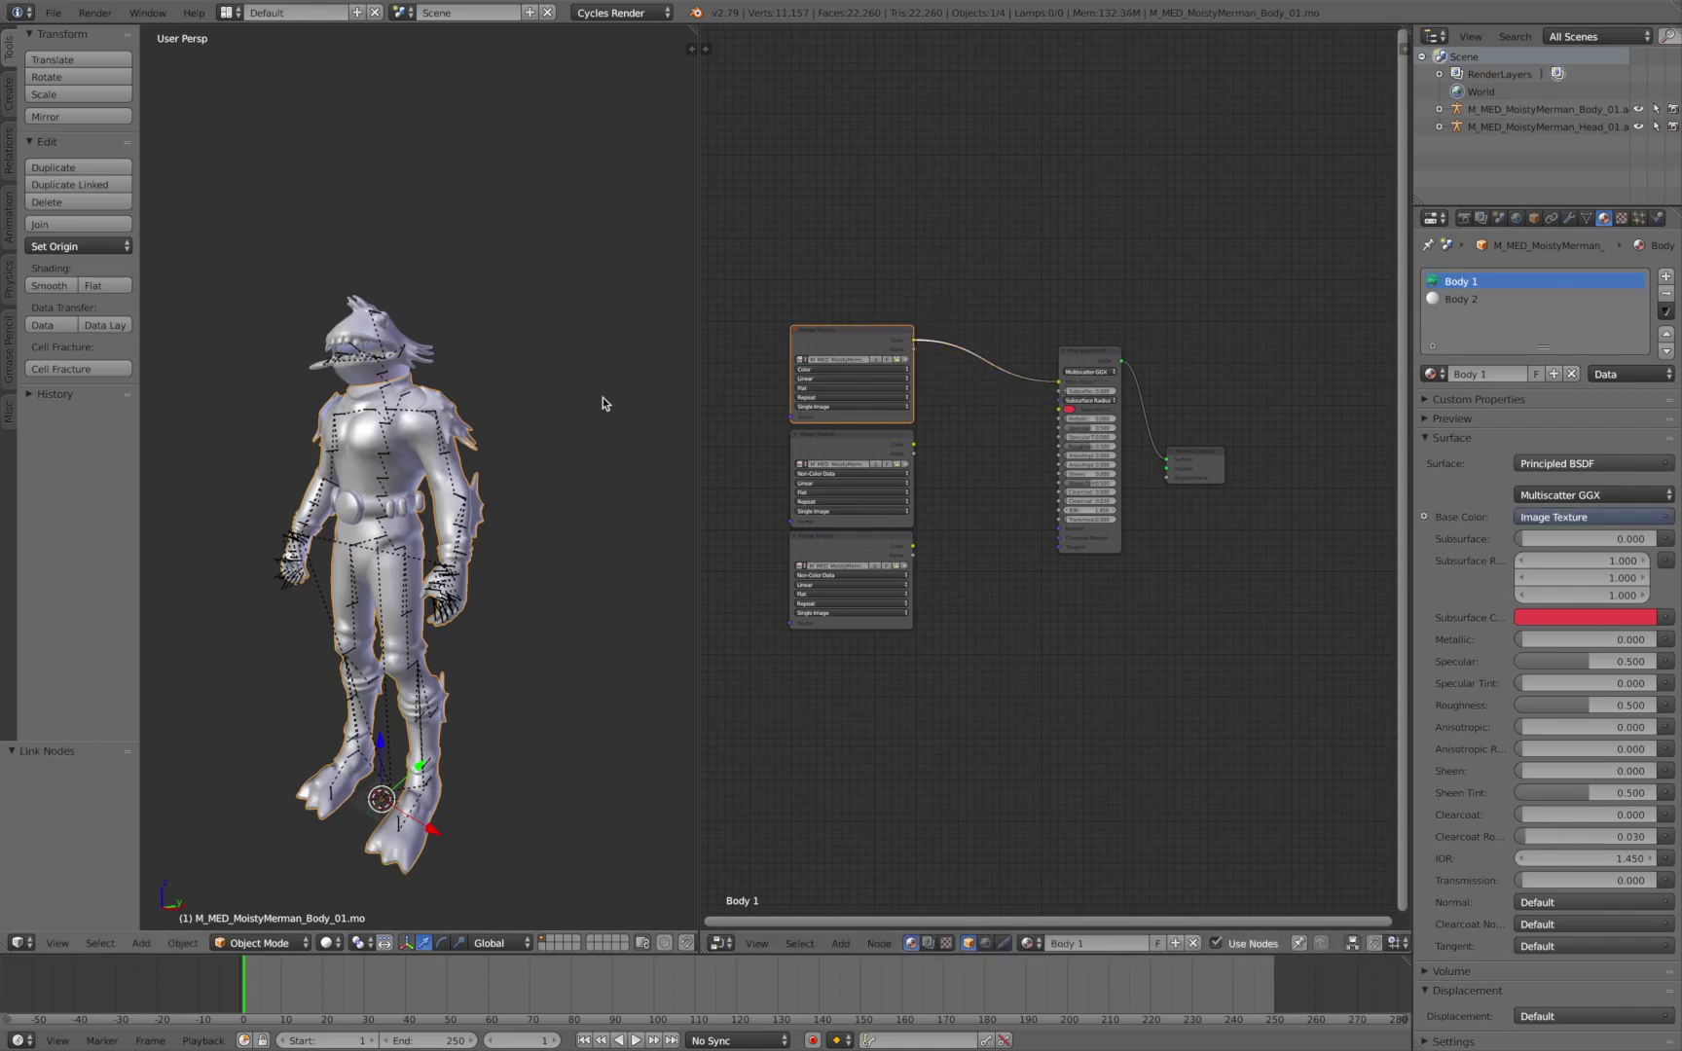
Examine the textured body in rendered shading, up close and whole, and compare the two body material slots
key(shift+z)
mouse_move(581, 392)
middle_down()
mouse_move(645, 416)
mouse_move(488, 406)
mouse_move(687, 402)
mouse_move(649, 406)
middle_up()
scroll(647, 401, up, 8)
scroll(593, 390, down, 10)
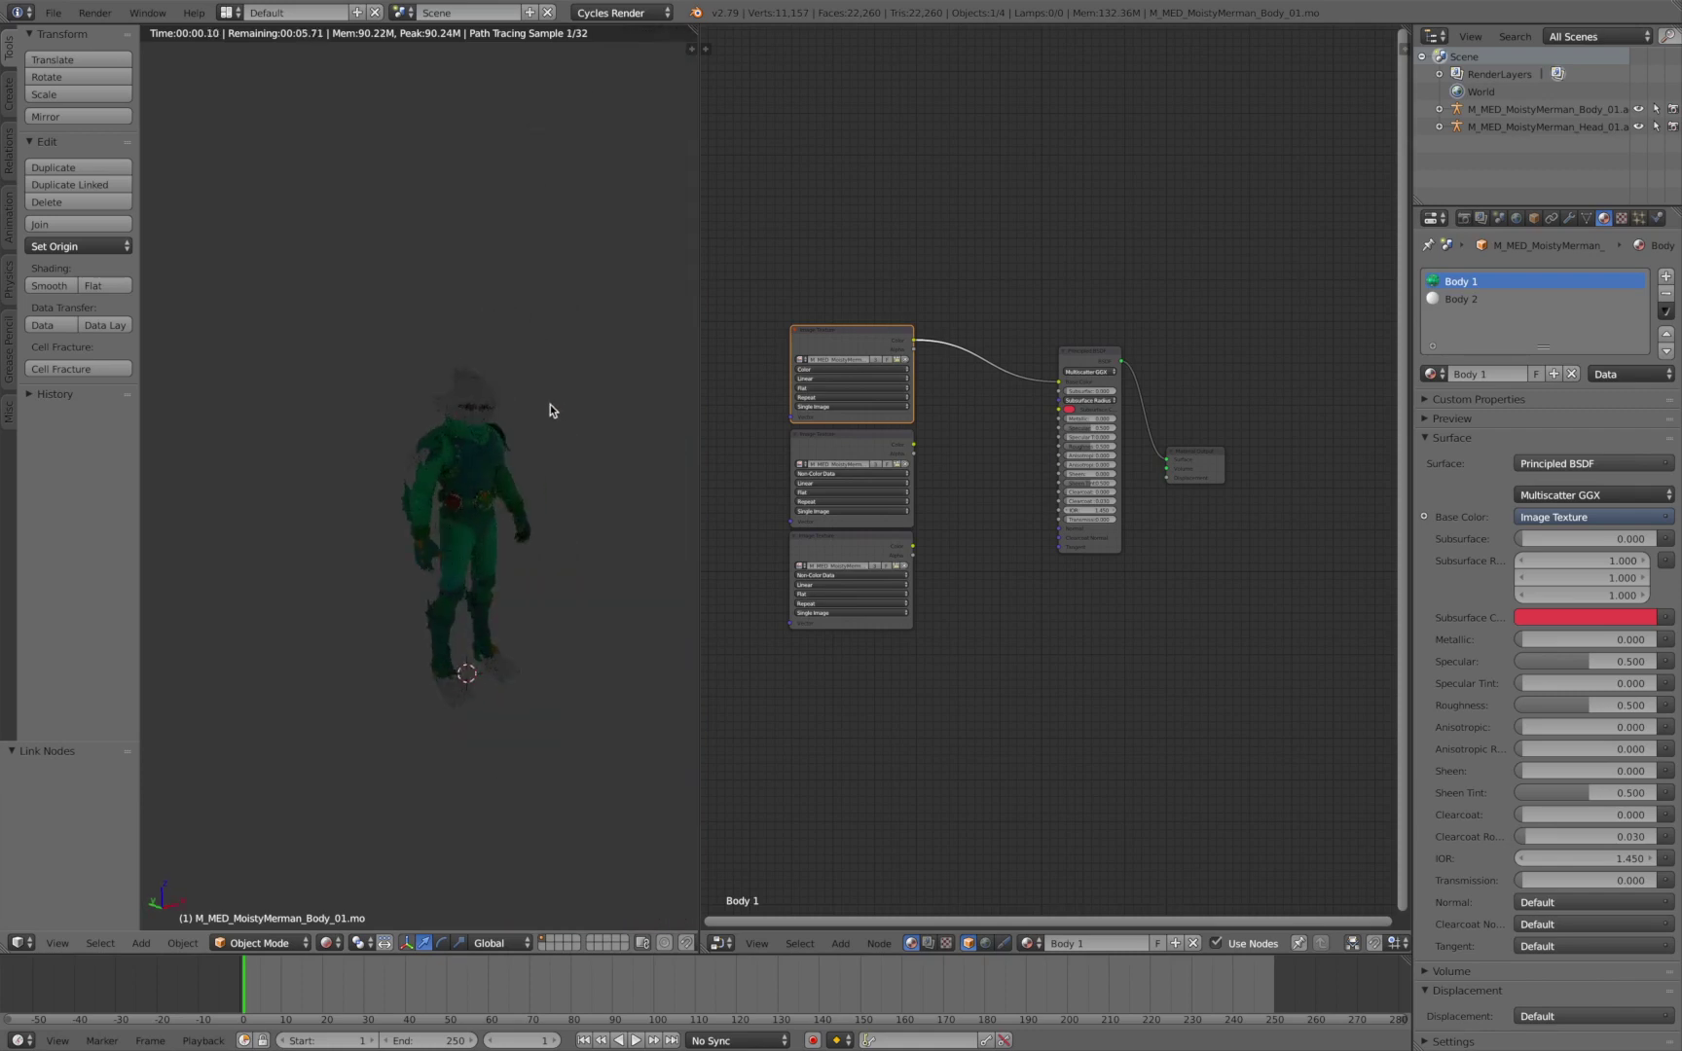
scroll(551, 407, up, 2)
click(1463, 300)
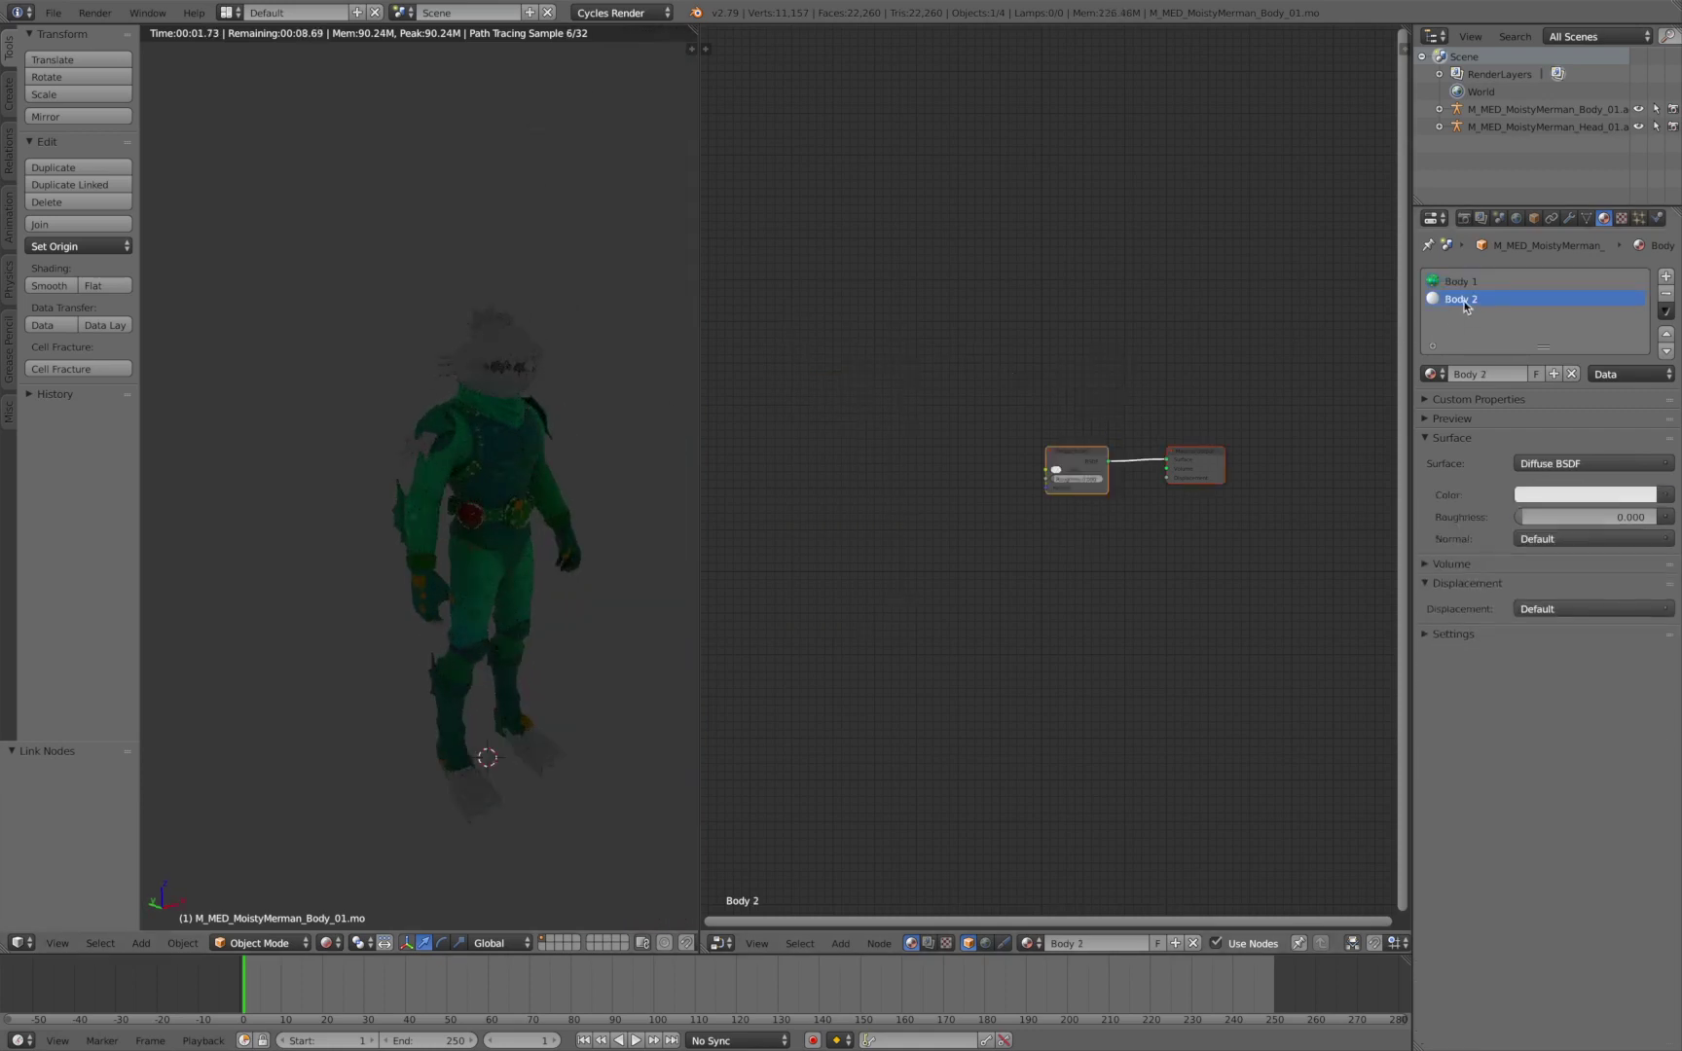
click(1465, 283)
scroll(634, 371, up, 6)
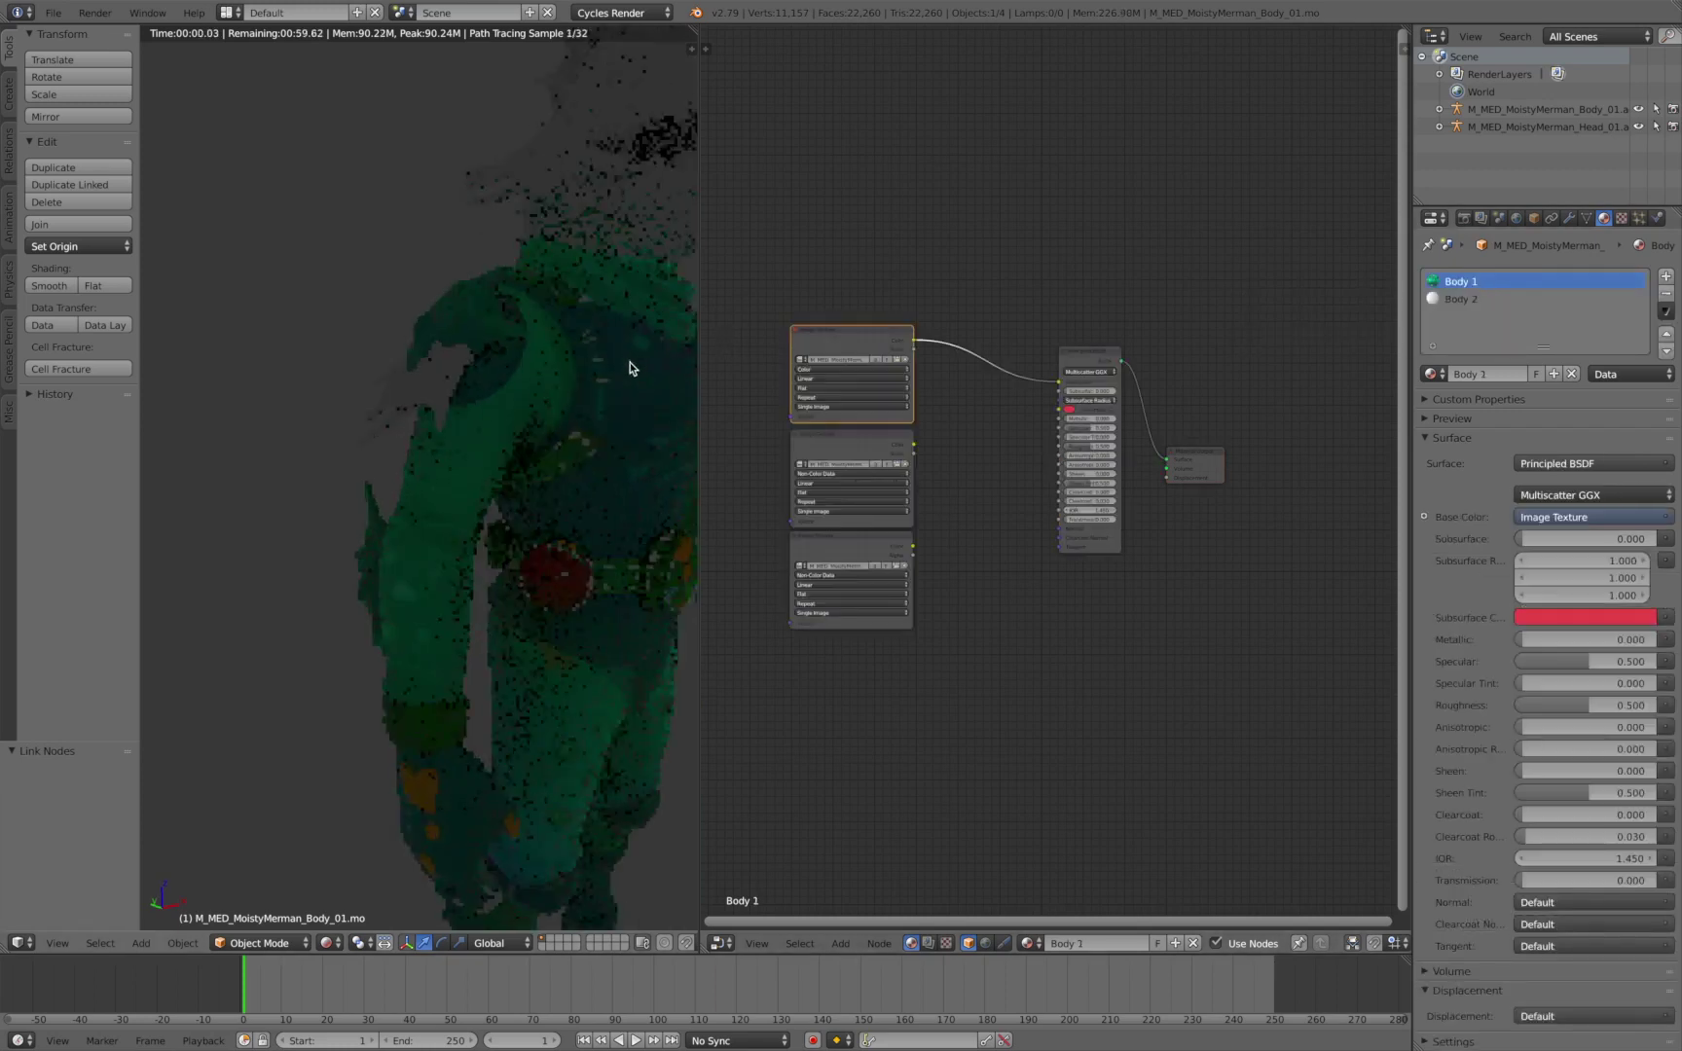
scroll(631, 368, down, 6)
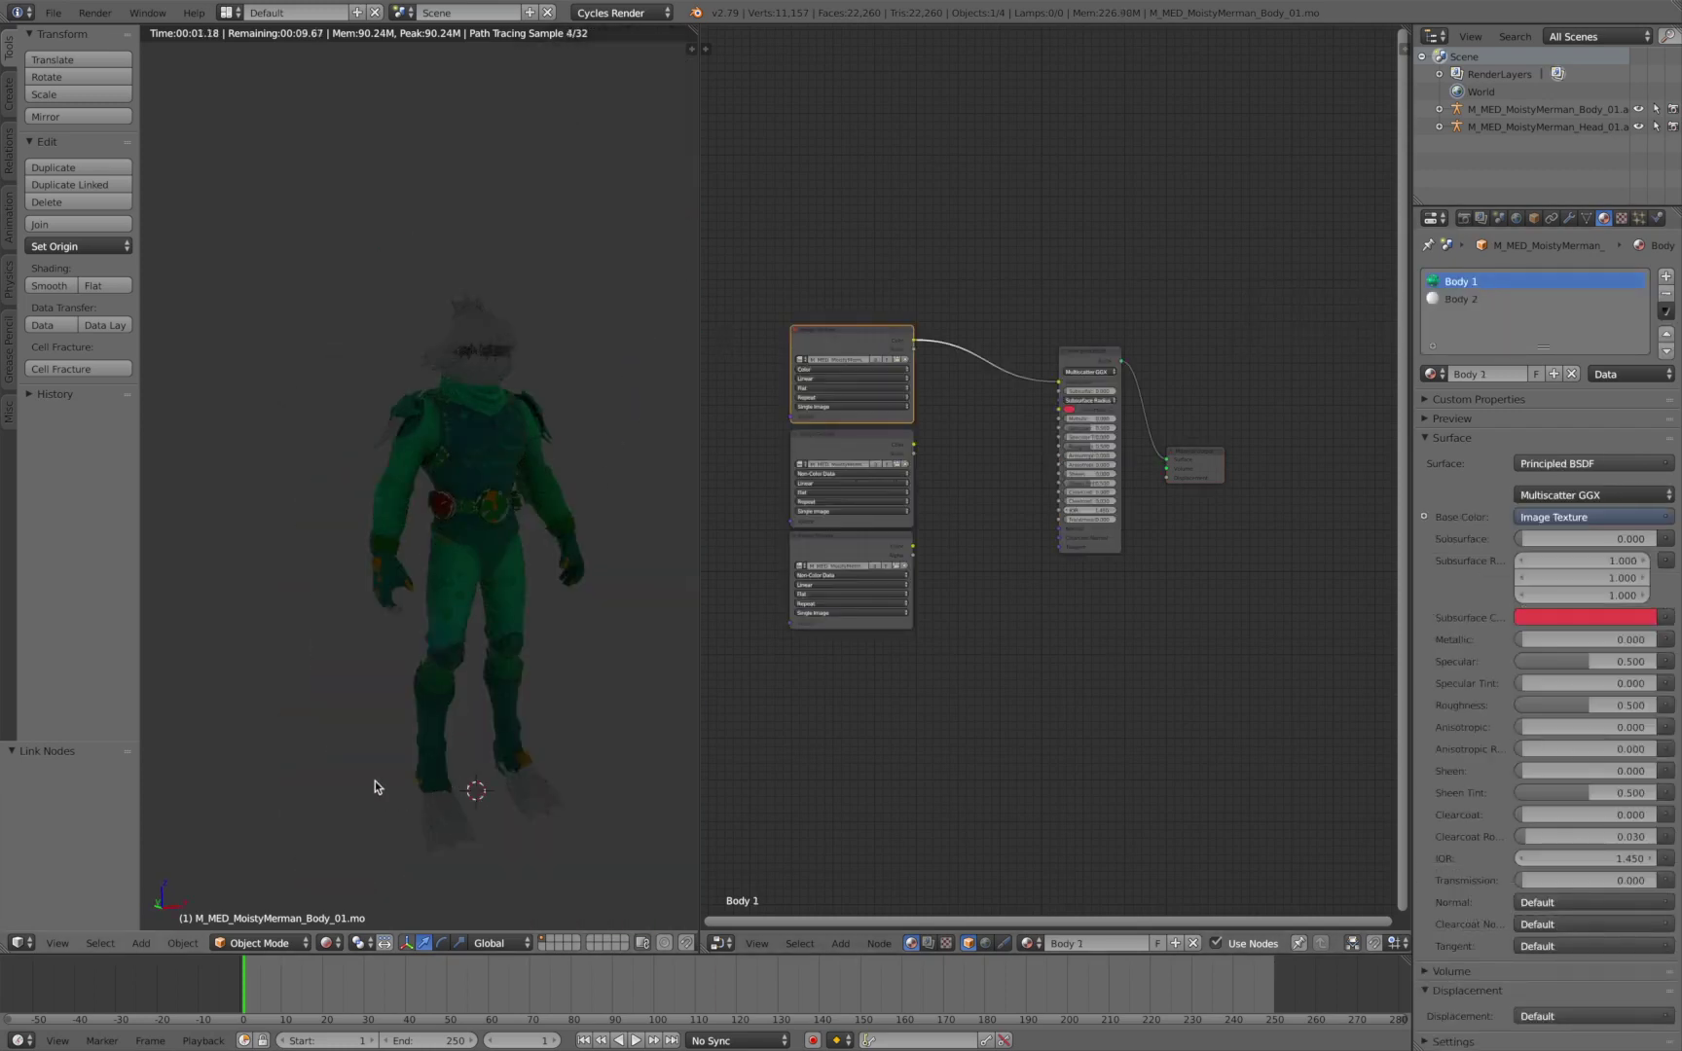
Switch the 3D viewport to Material shading
key(shift+z)
click(328, 944)
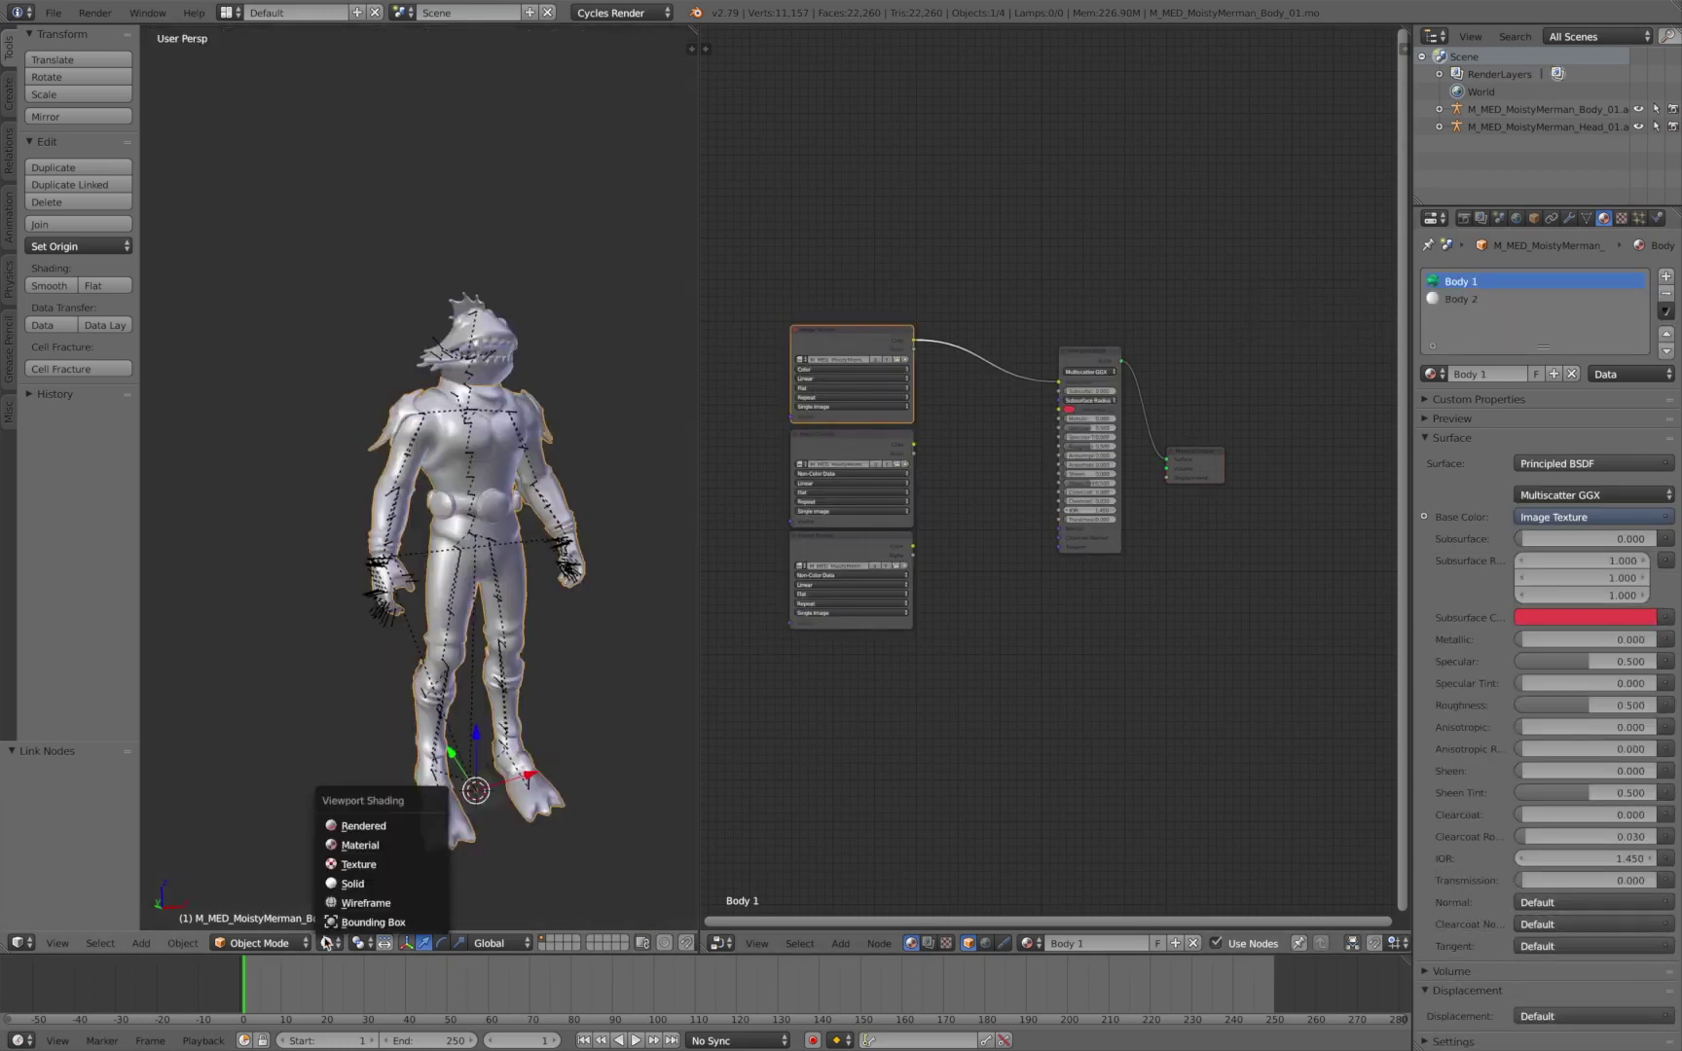
click(354, 850)
mouse_move(357, 647)
middle_down()
mouse_move(263, 645)
mouse_move(365, 638)
middle_up()
Add a Separate RGB node between the second image texture and the Principled BSDF
scroll(911, 477, up, 3)
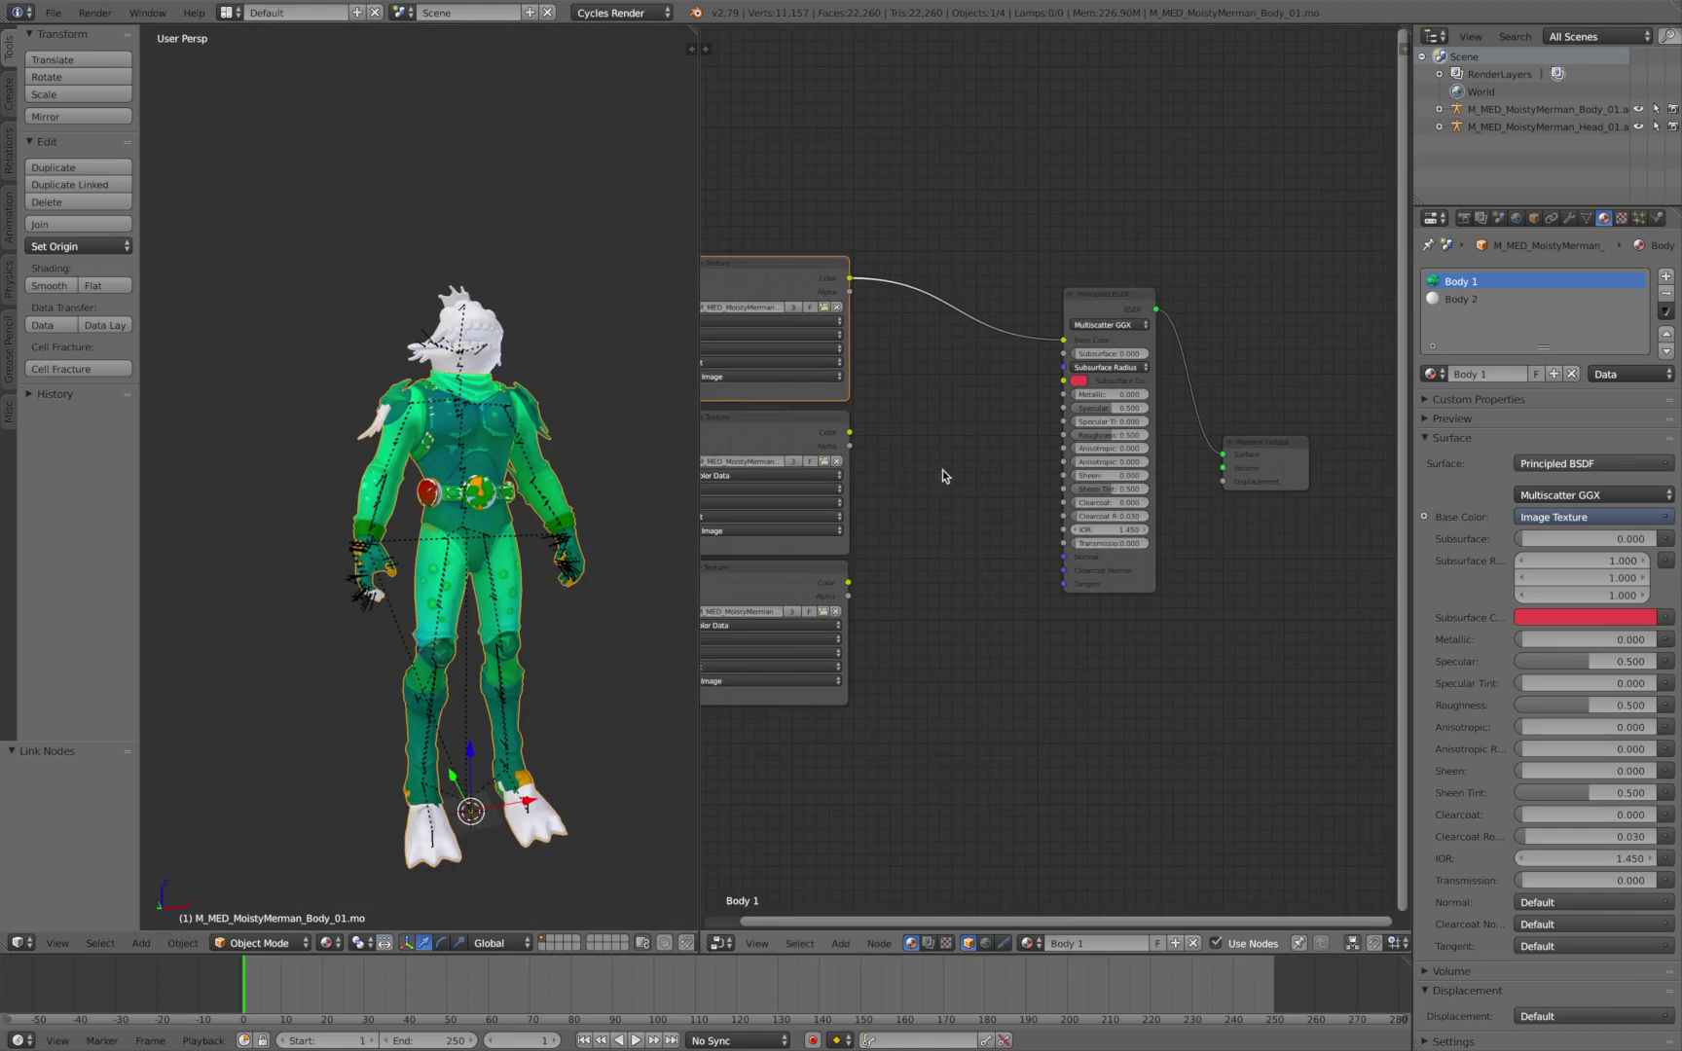
click(789, 436)
key(shift+a)
click(843, 452)
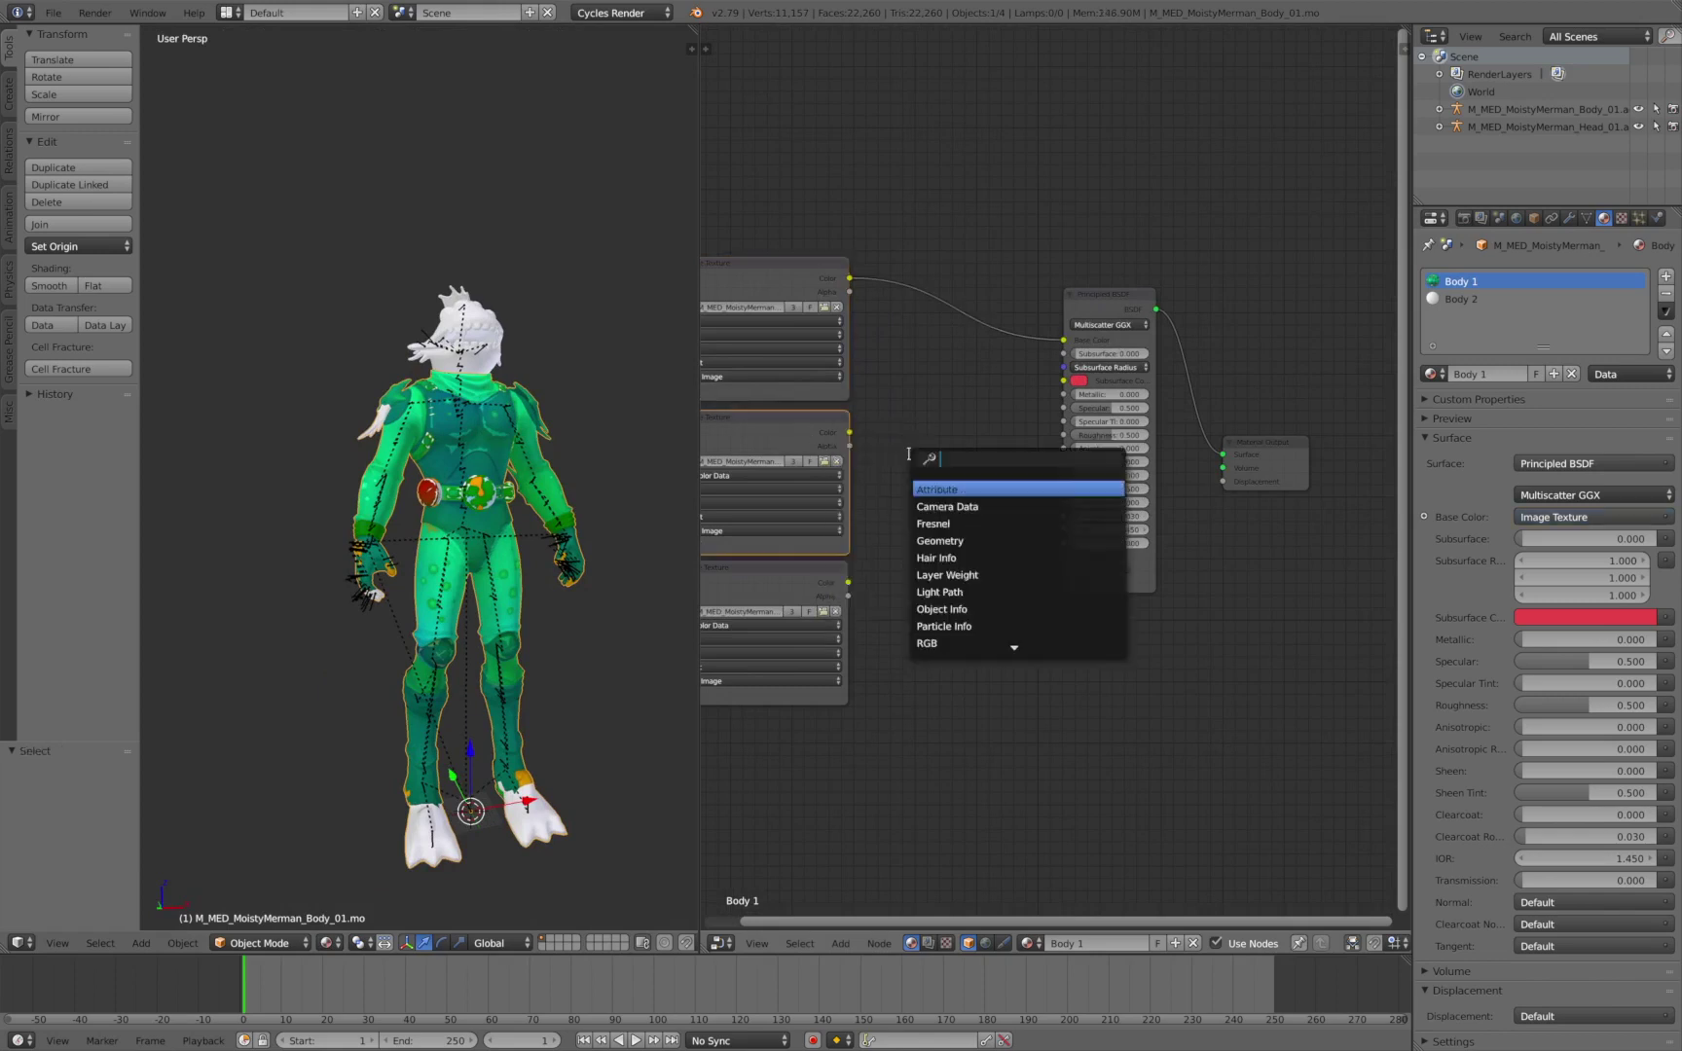
text(seoe)
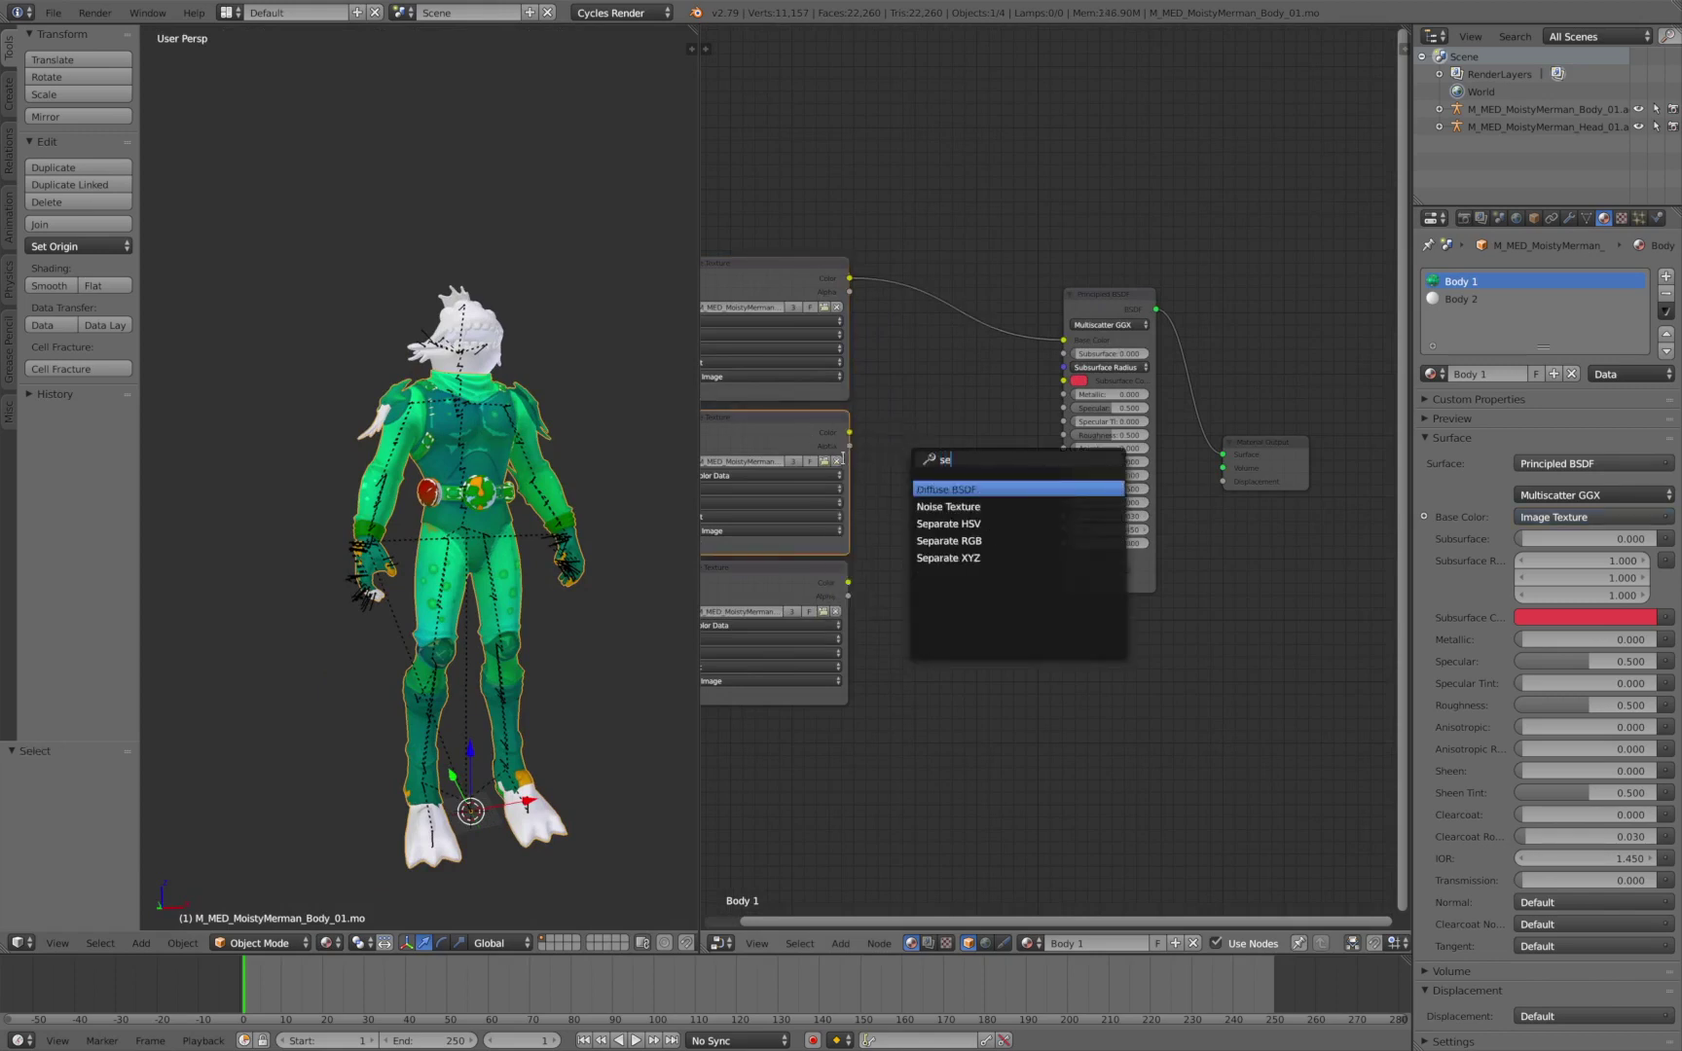
key(BackSpace)
key(BackSpace)
key(BackSpace)
key(BackSpace)
text(rgb)
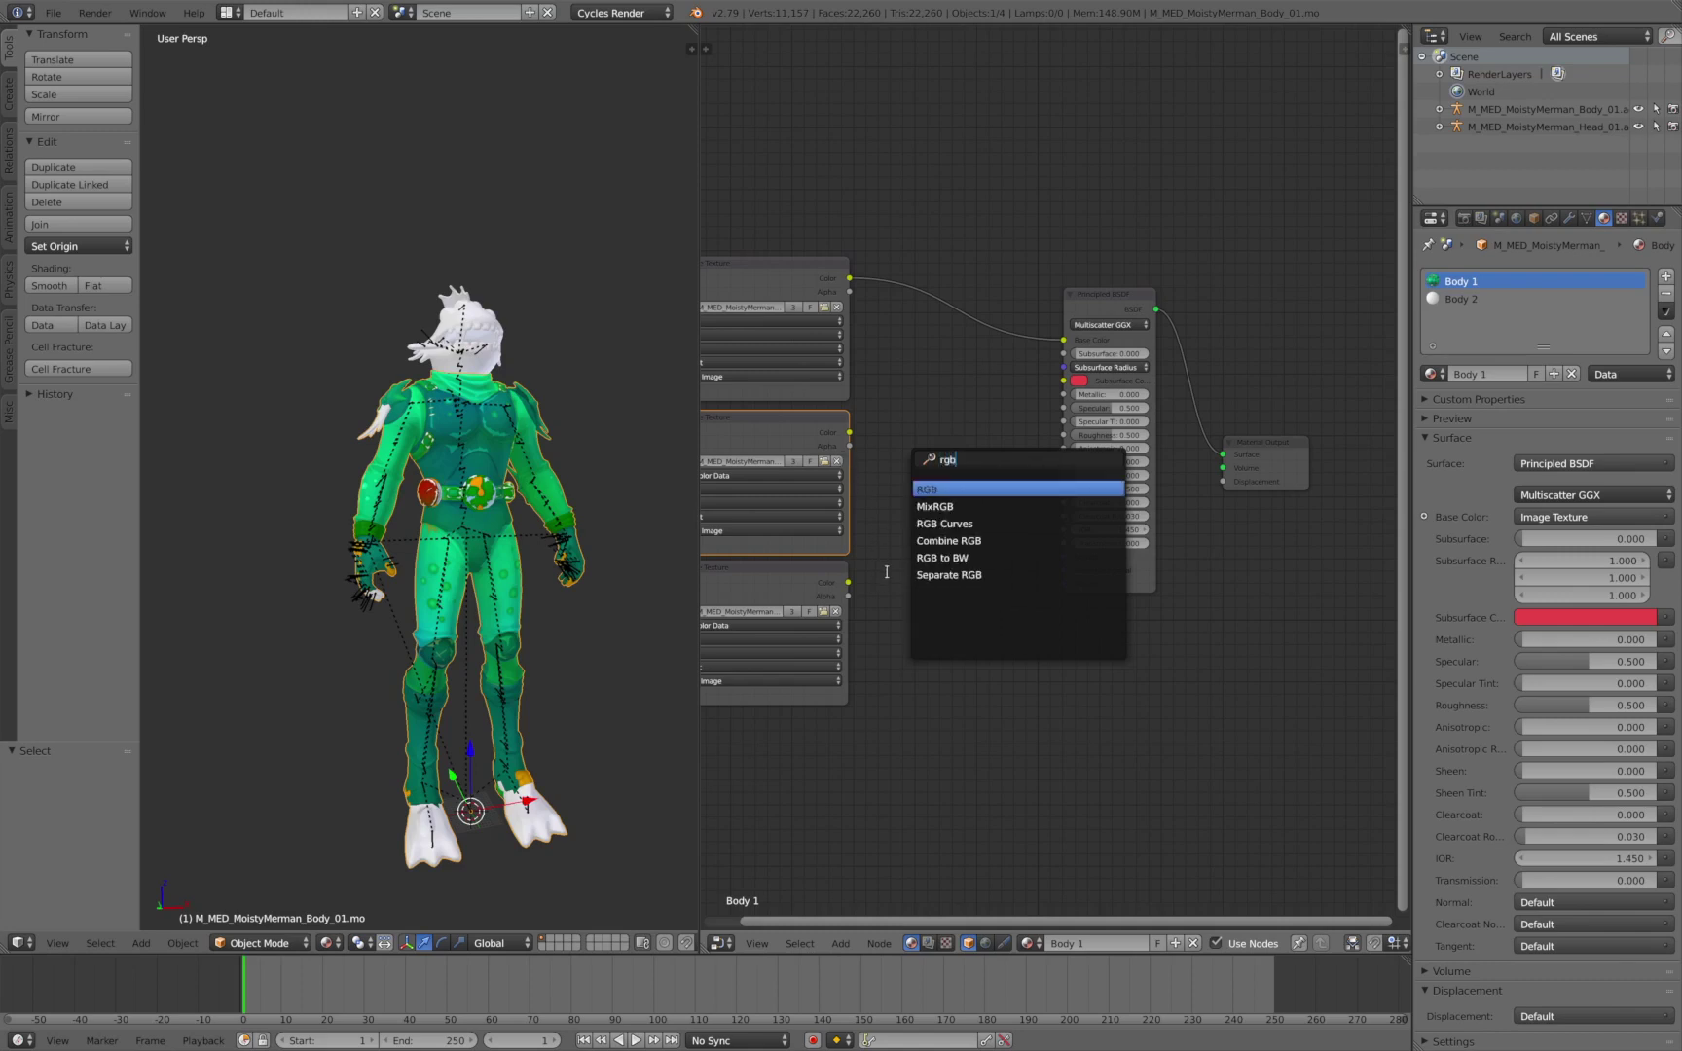
click(930, 575)
click(901, 456)
Link the second texture's Color into Separate RGB, its G to Metallic and B to Roughness, and preview the body
drag(849, 434, 906, 517)
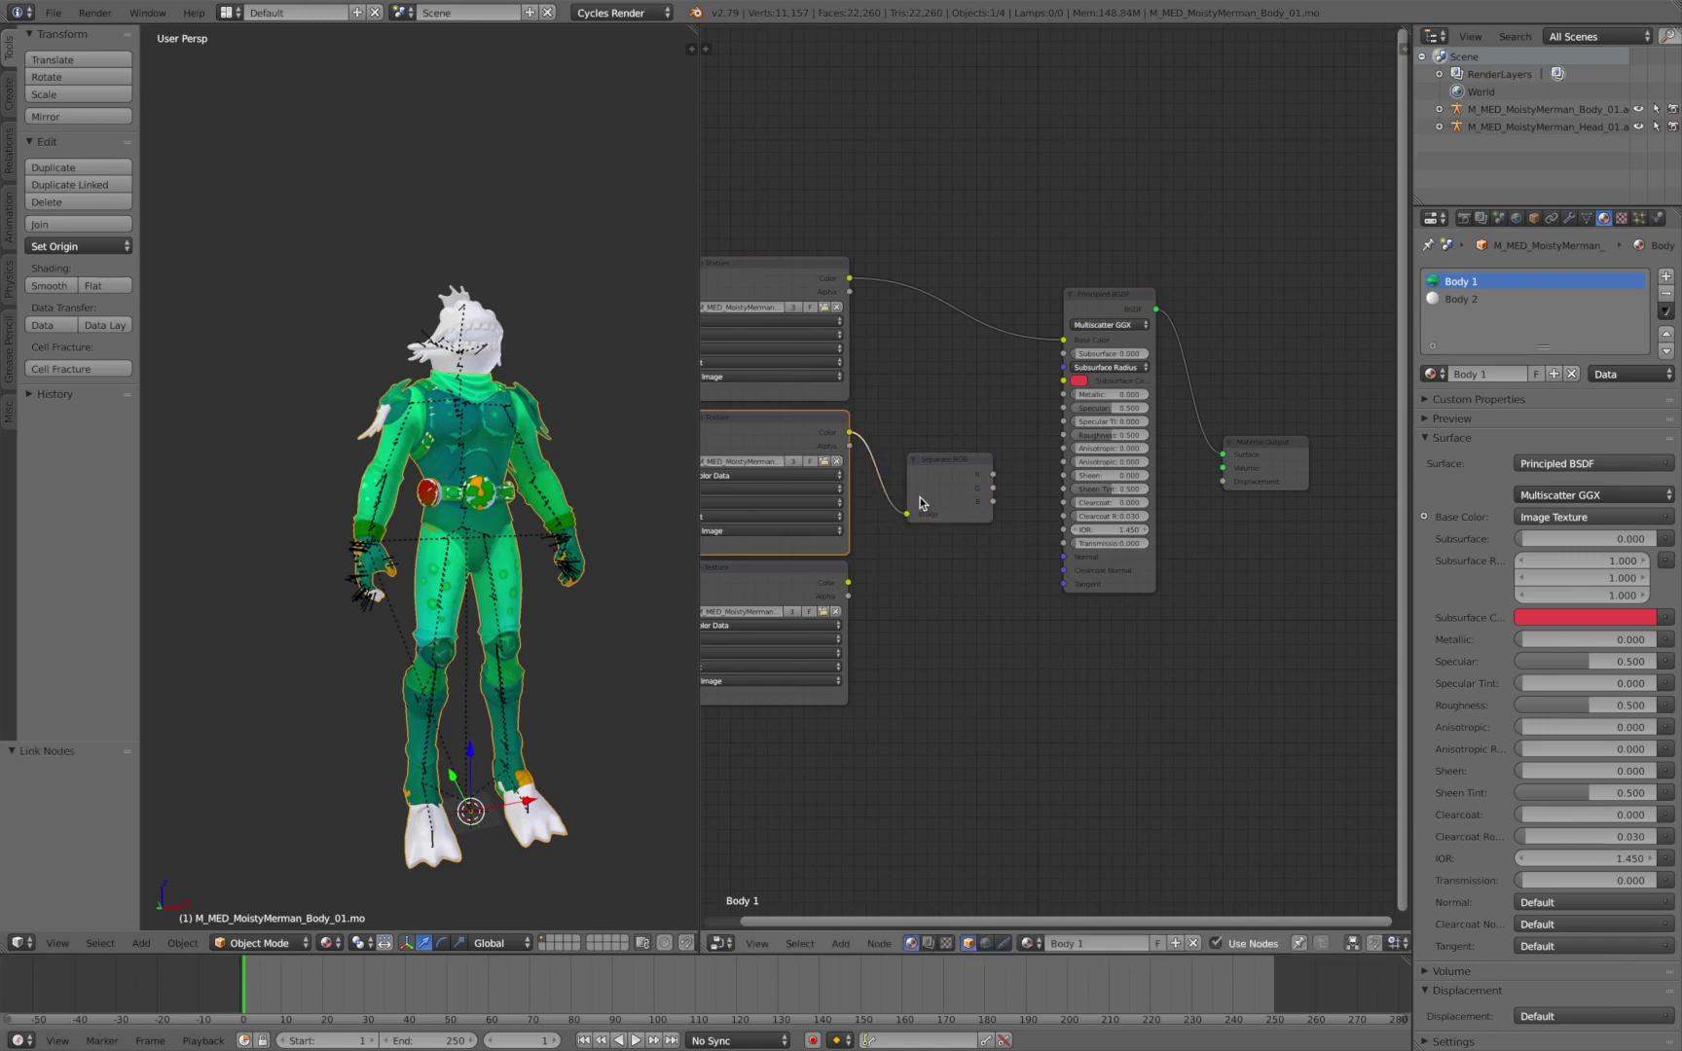
drag(993, 487, 1063, 395)
drag(993, 501, 1030, 477)
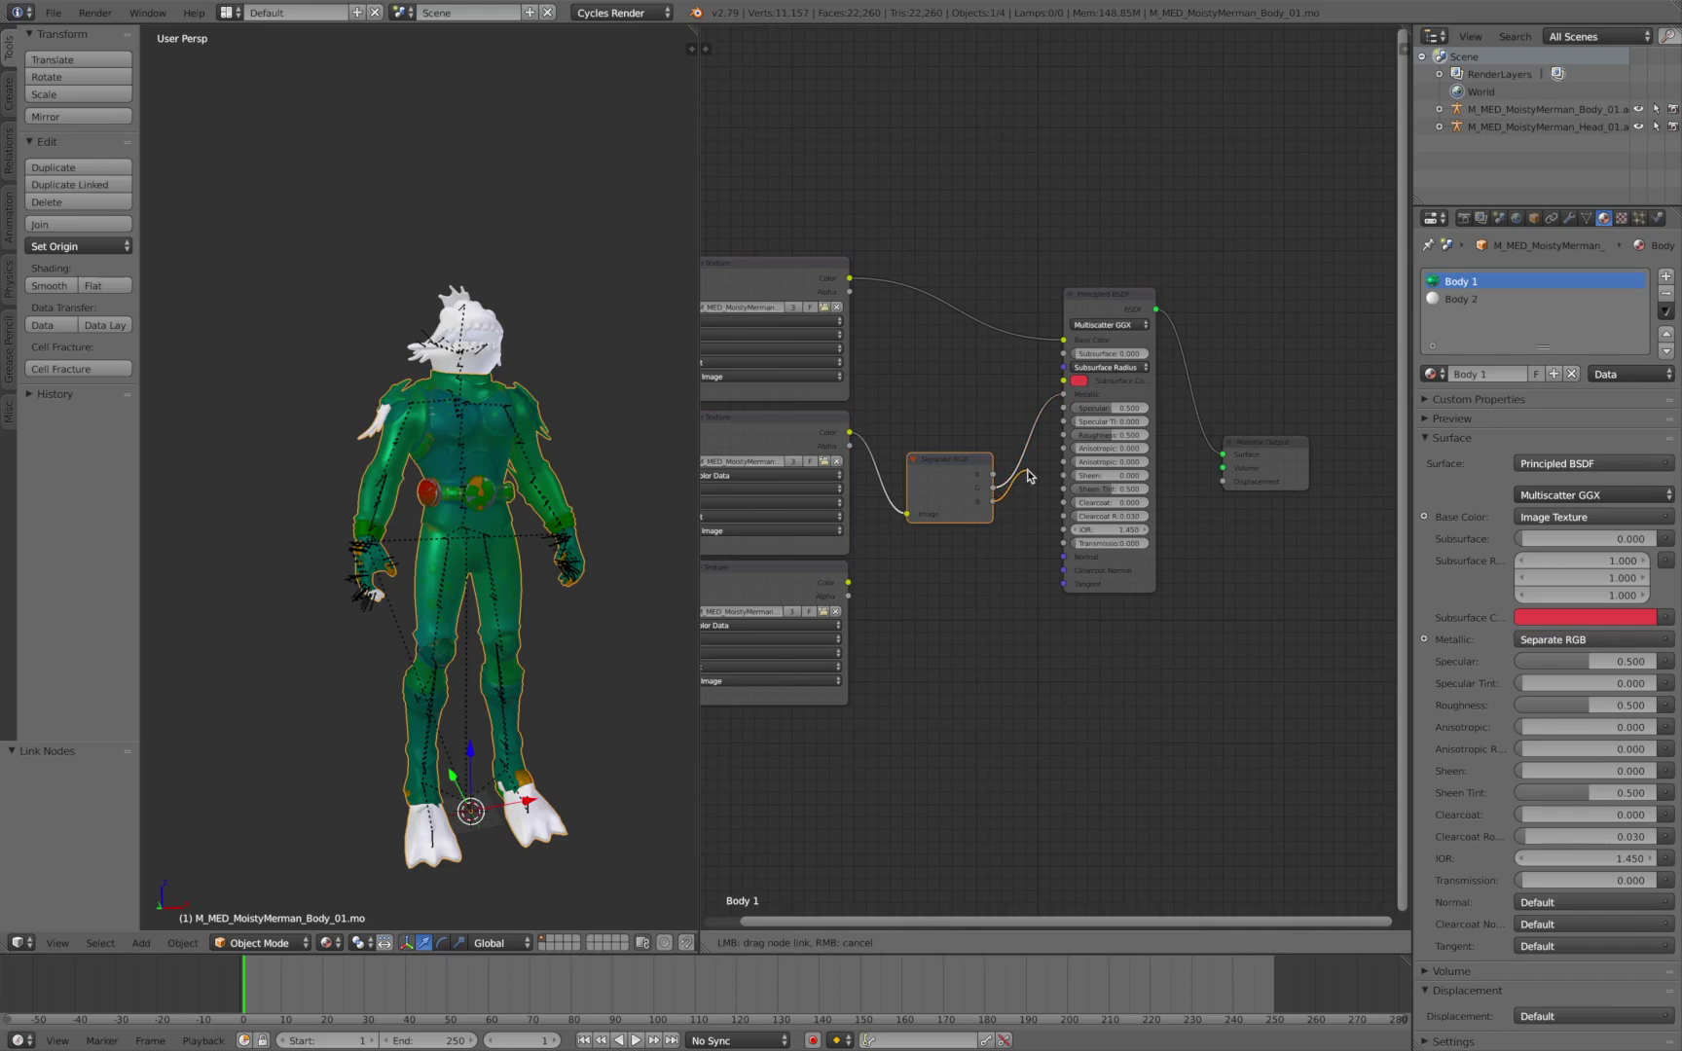
drag(1030, 475, 1063, 435)
scroll(1061, 436, down, 2)
key(shift+z)
mouse_move(574, 513)
middle_down()
mouse_move(523, 521)
mouse_move(560, 503)
mouse_move(534, 481)
mouse_move(548, 469)
mouse_move(595, 503)
mouse_move(553, 520)
middle_up()
key(shift+z)
scroll(560, 503, up, 5)
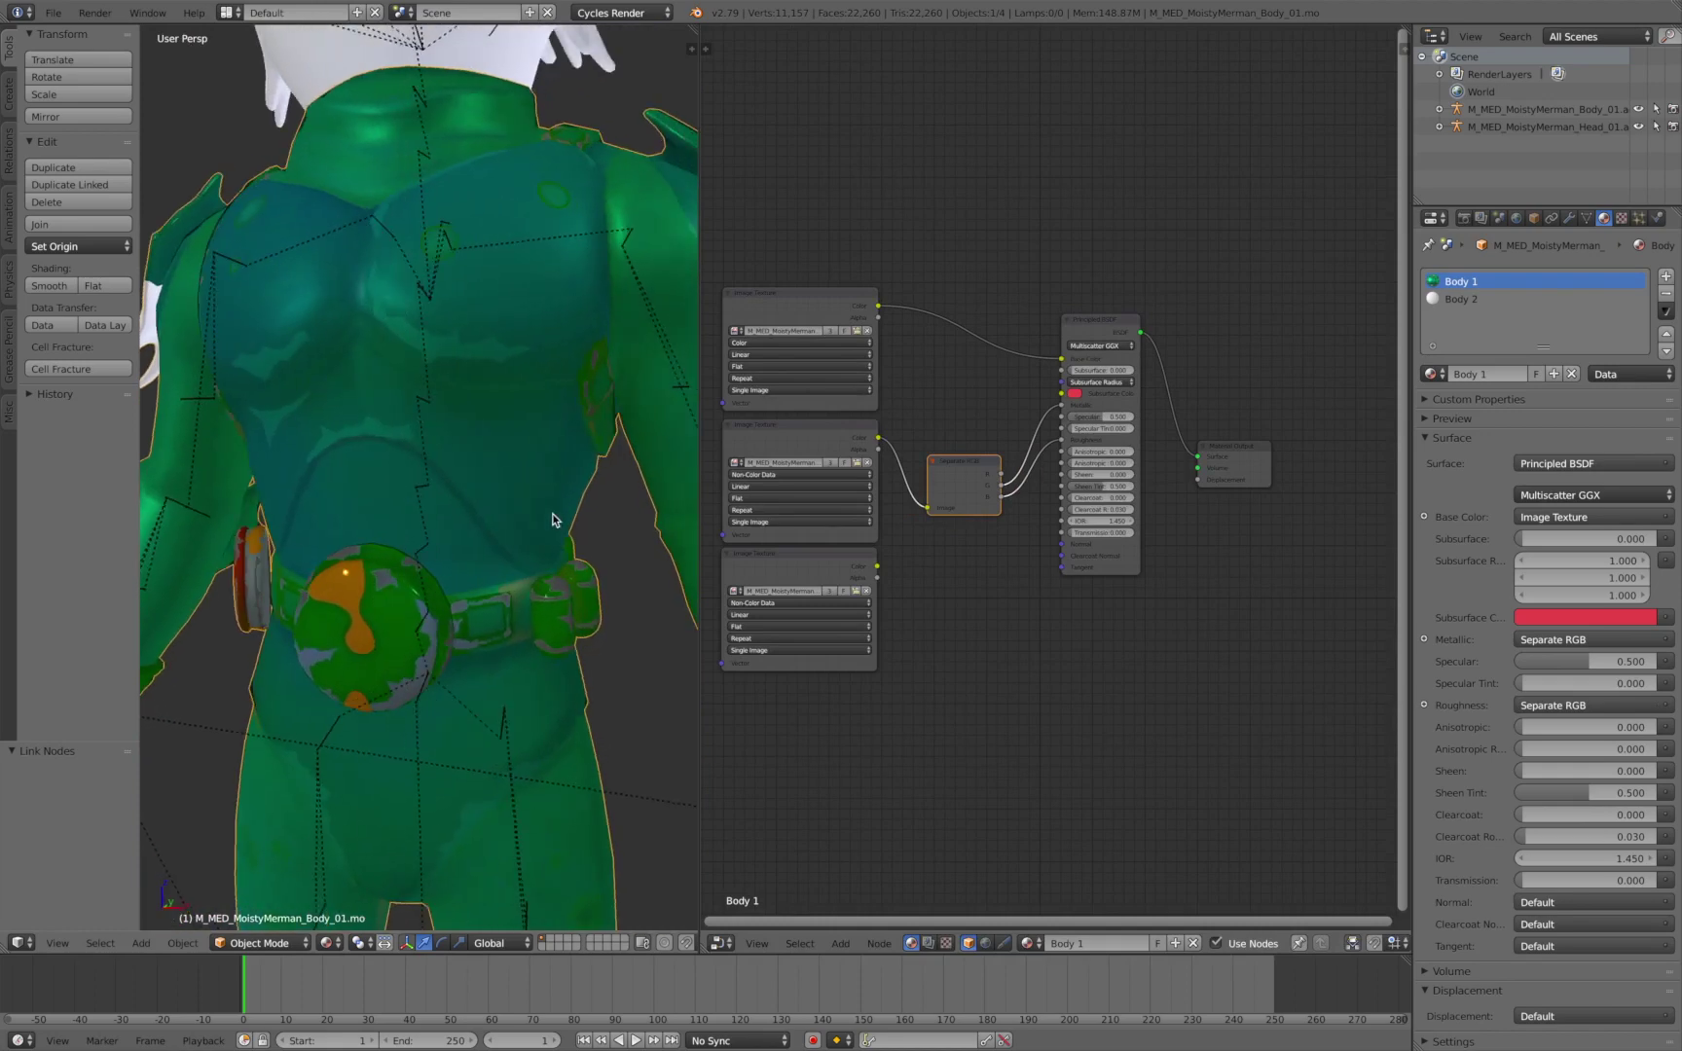
scroll(553, 520, down, 4)
Load M_MED_MoistyMerman_Body_S.tga into the second image texture
middle_drag(828, 567, 1007, 552)
scroll(1007, 552, up, 2)
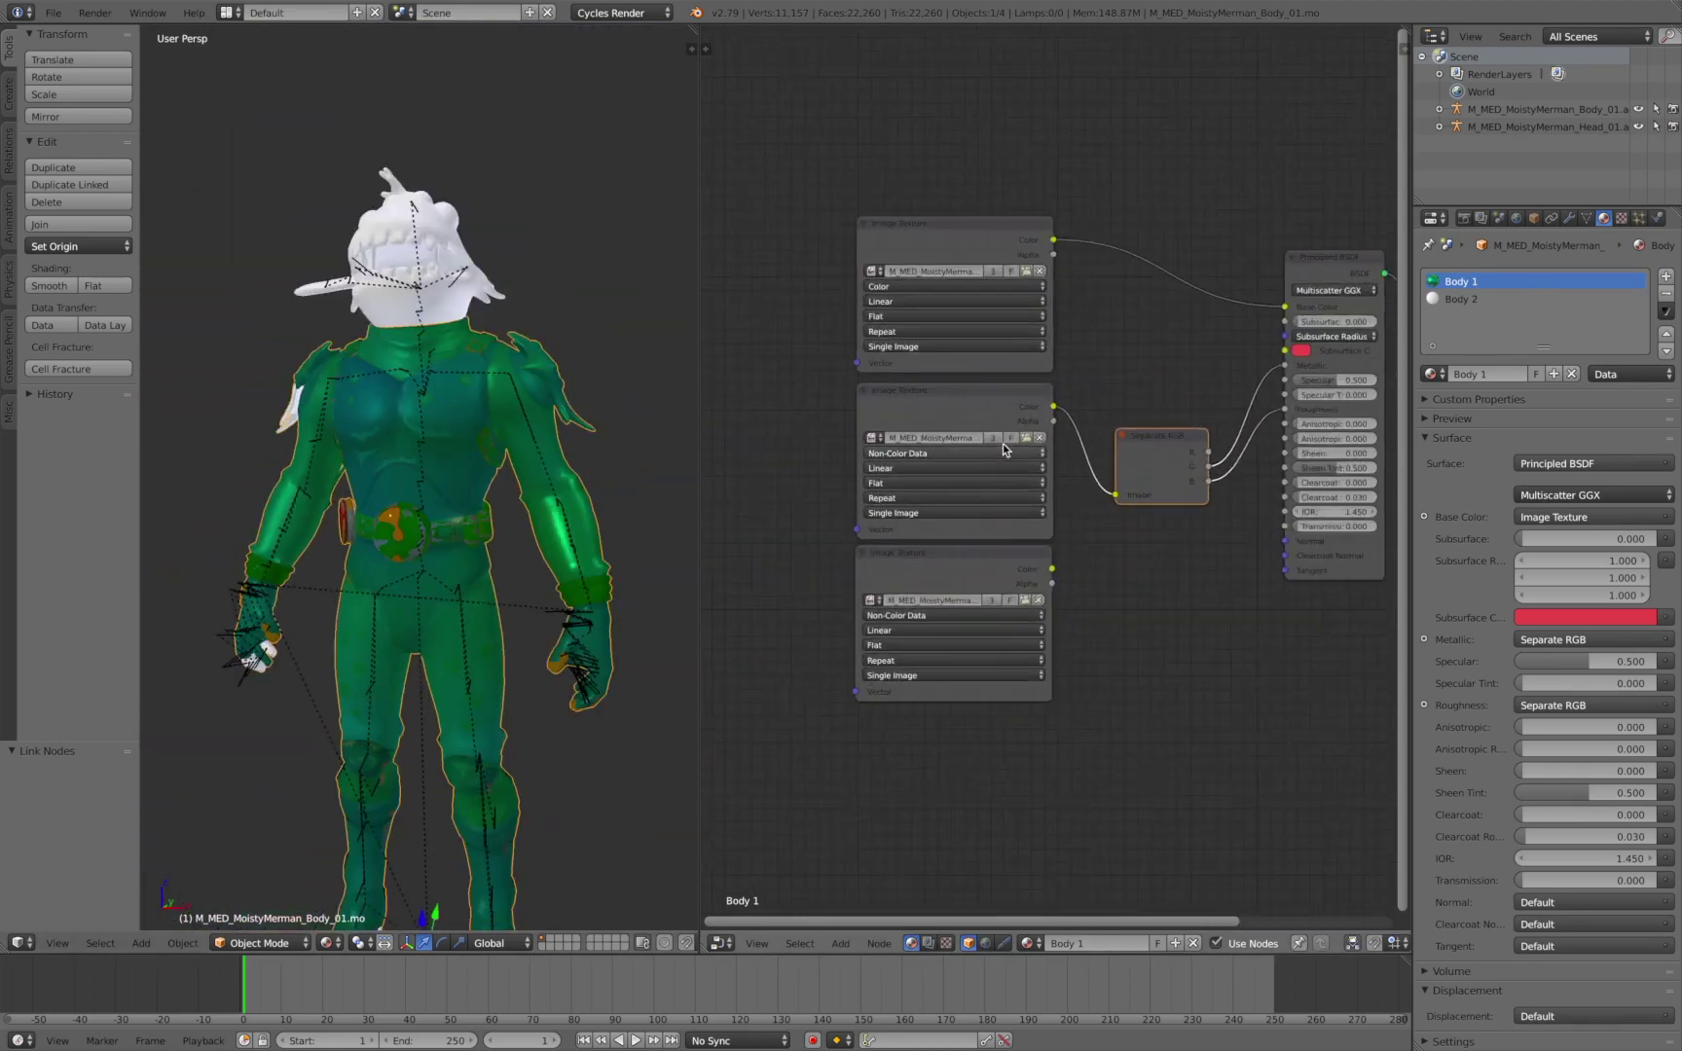
click(1026, 437)
click(364, 156)
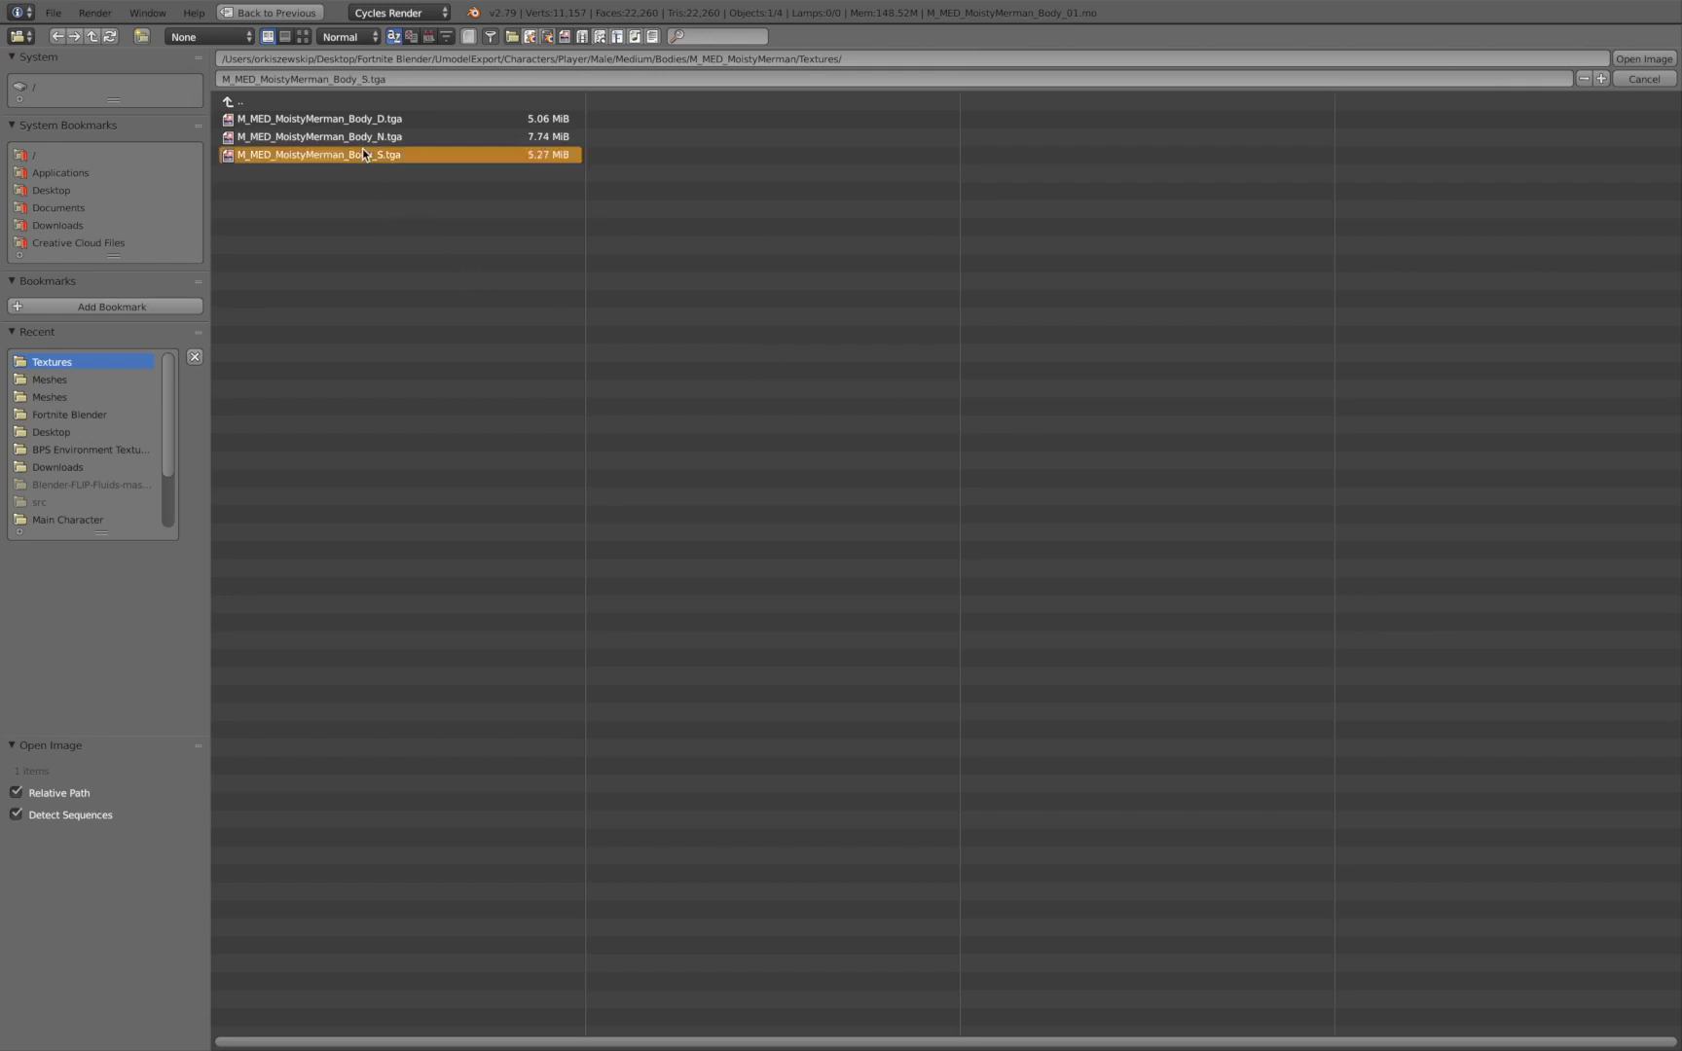
double_click(356, 156)
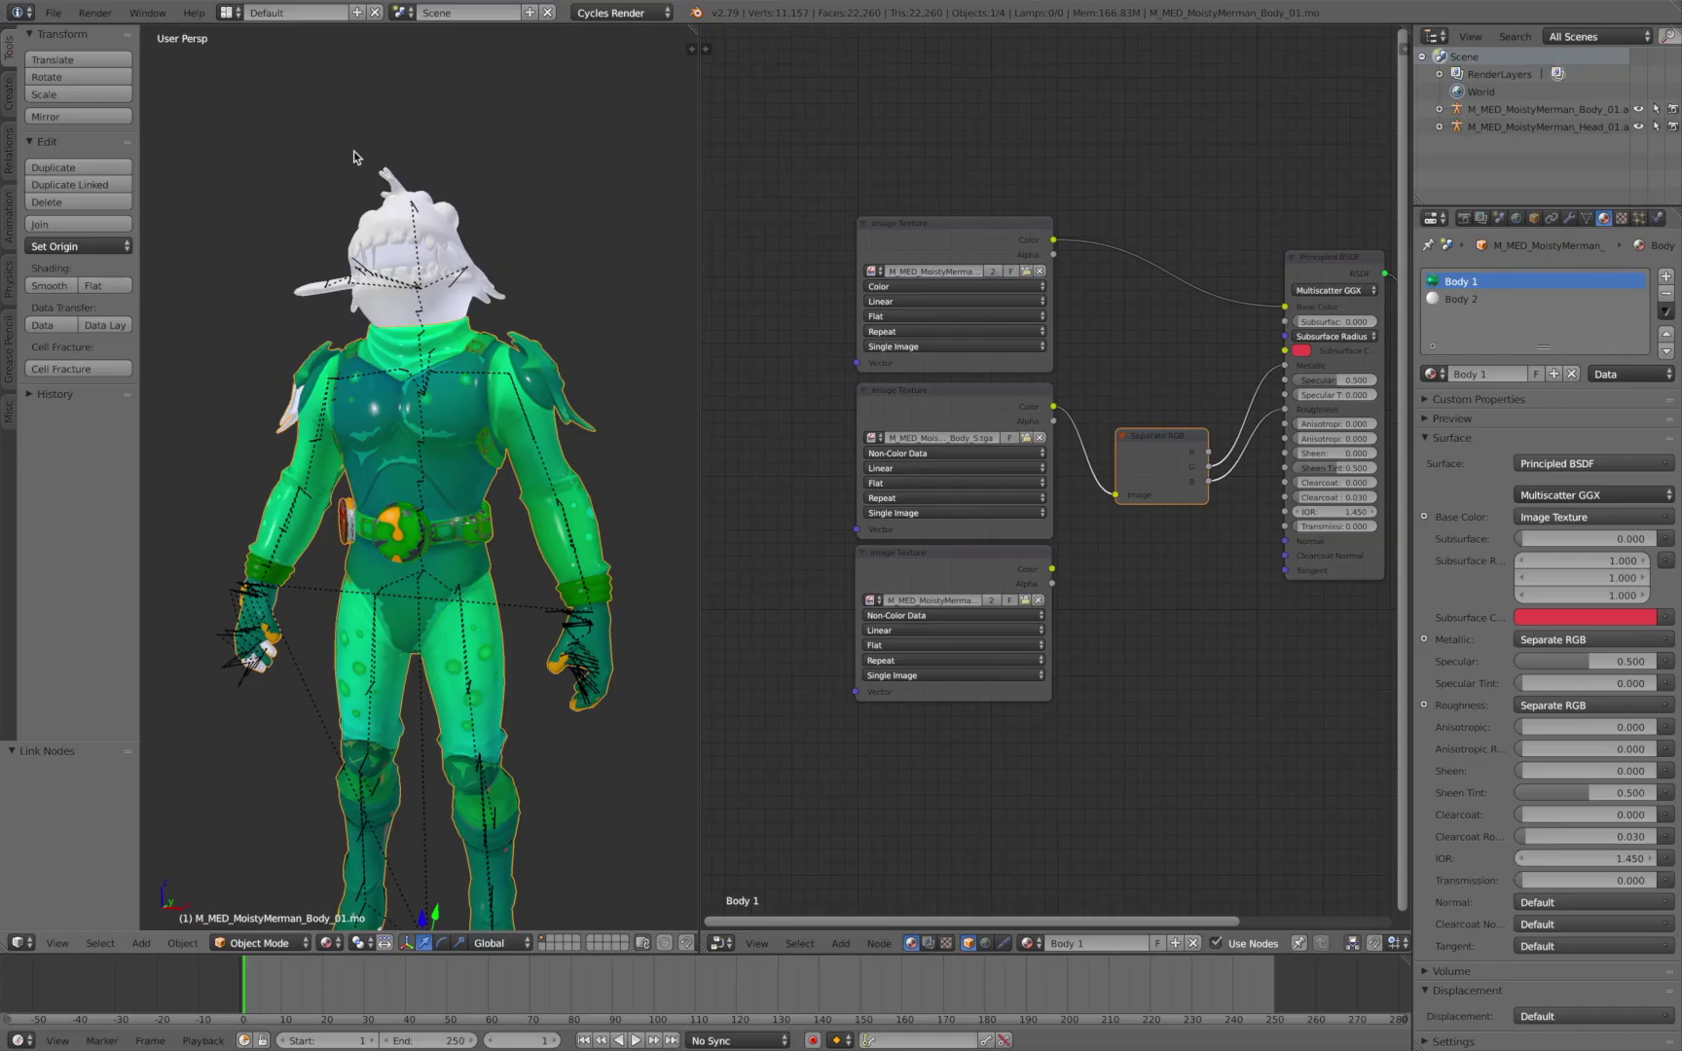
Examine the body's Material shading from close up, from another angle and as a whole figure
scroll(469, 317, up, 2)
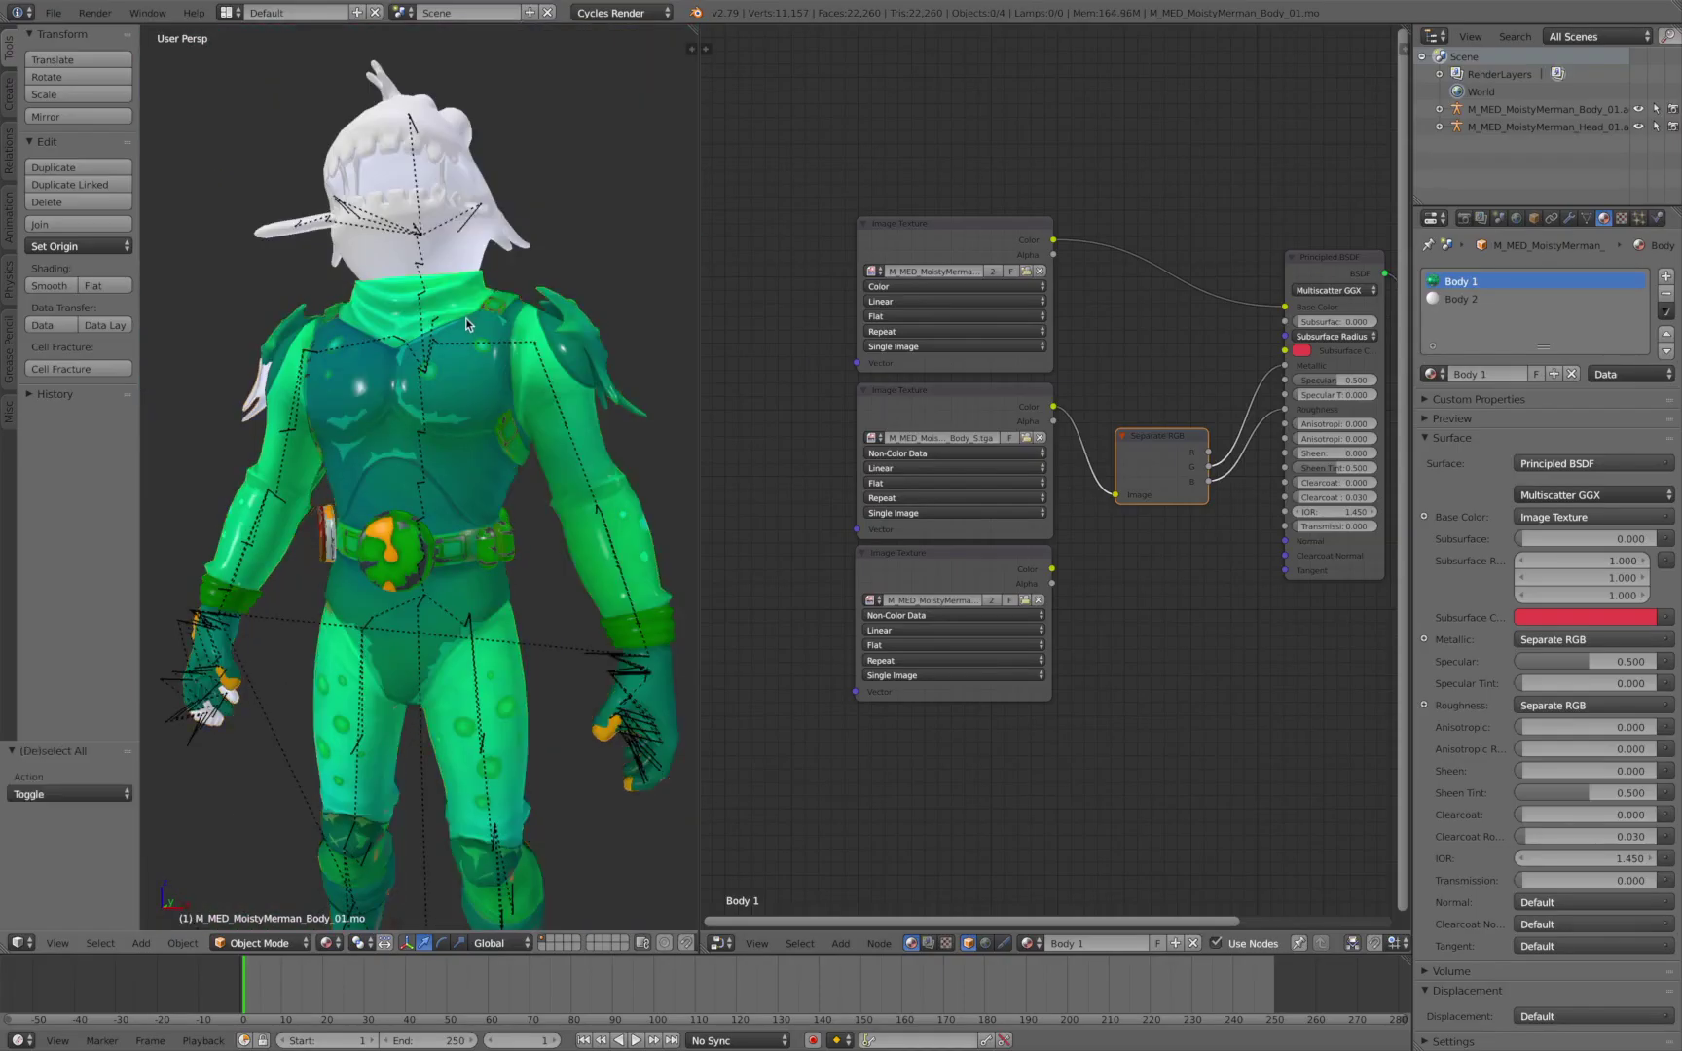
scroll(460, 314, up, 2)
mouse_move(460, 315)
middle_down()
mouse_move(331, 345)
mouse_move(380, 353)
mouse_move(379, 383)
mouse_move(309, 394)
mouse_move(367, 314)
mouse_move(318, 353)
mouse_move(375, 360)
middle_up()
scroll(319, 353, down, 3)
scroll(343, 358, up, 3)
scroll(365, 363, down, 3)
scroll(375, 360, down, 2)
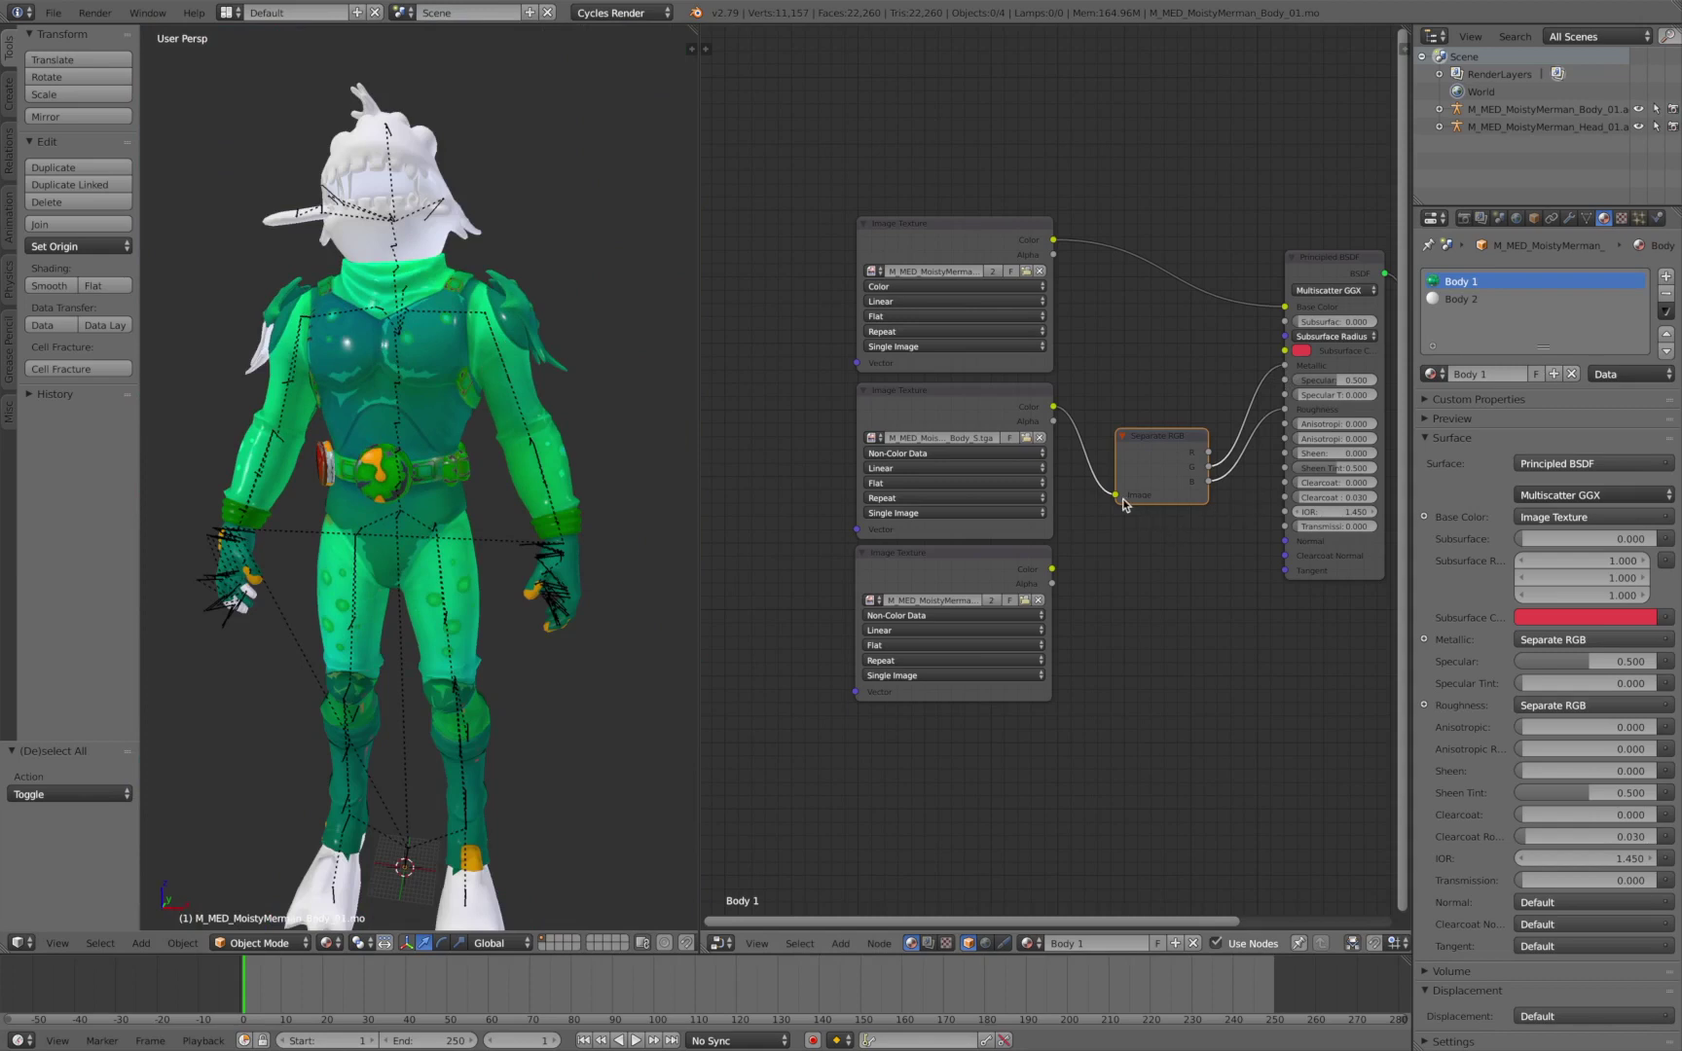
Link the third texture's Color through a new Normal Map node into the Principled BSDF's Normal, and load M_MED_MoistyMerman_Body_N.tga into that texture
key(shift+a)
click(1137, 584)
text(NOR)
key(Down)
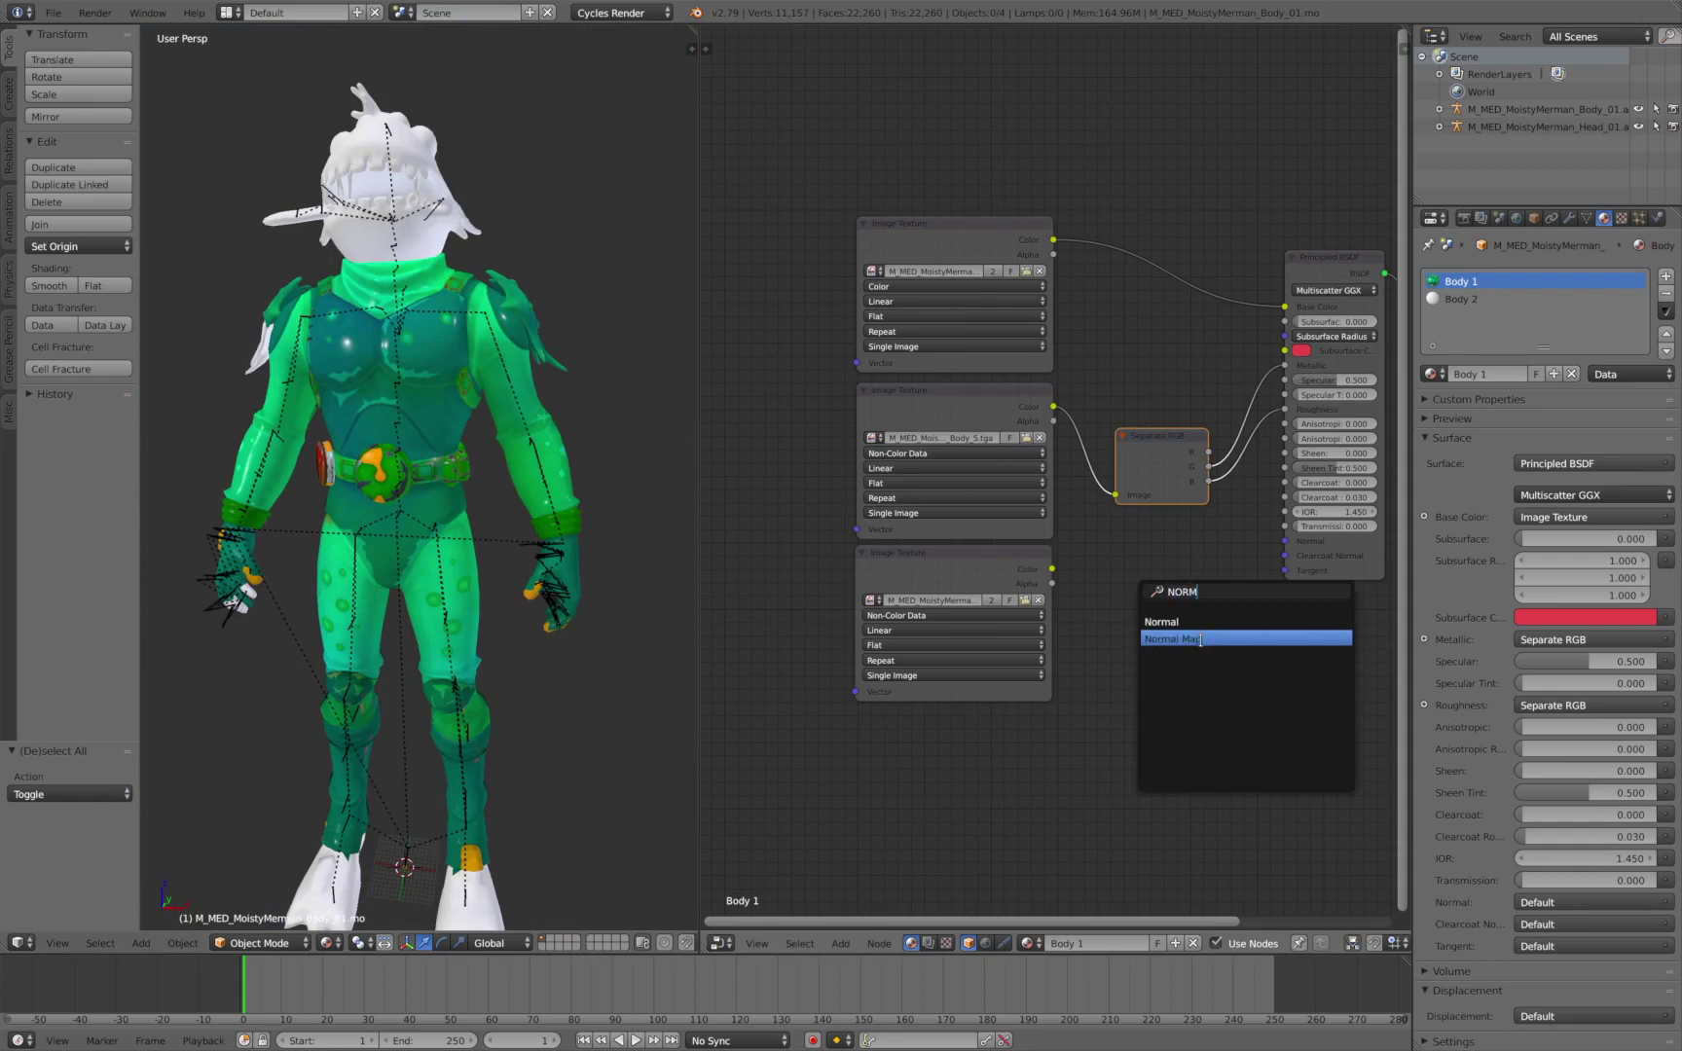
key(Return)
drag(1054, 569, 1127, 672)
drag(1225, 608, 1288, 545)
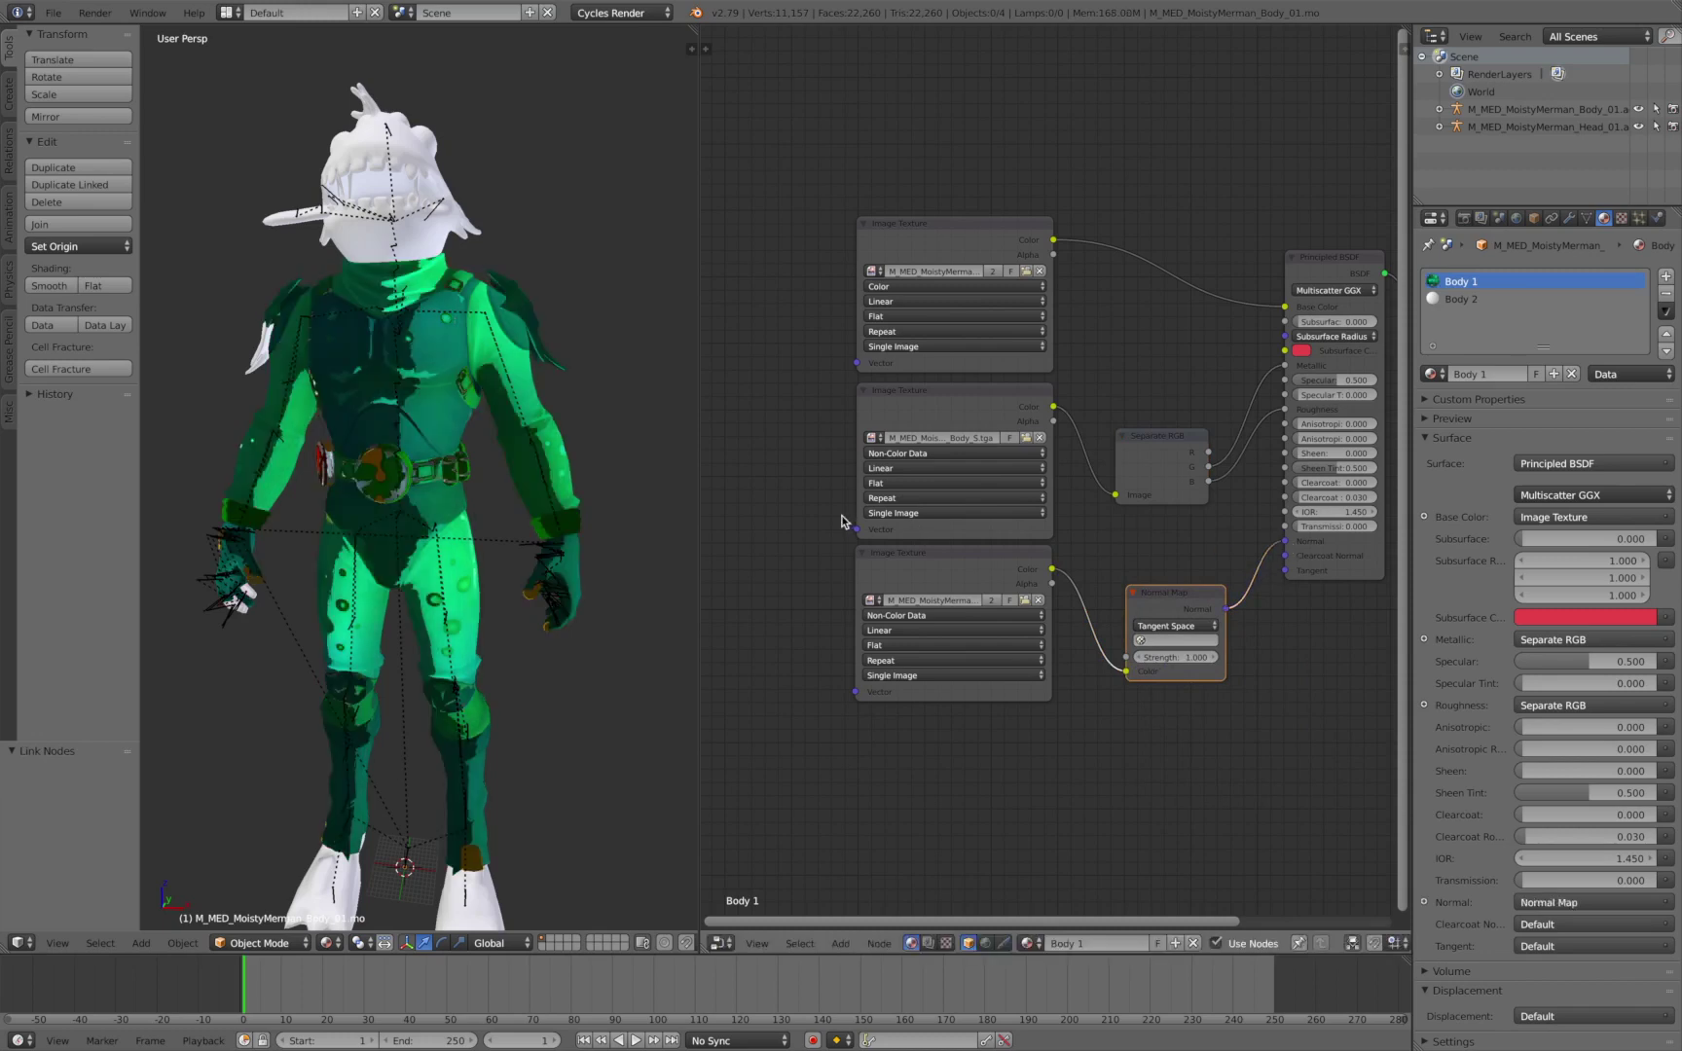
click(1026, 600)
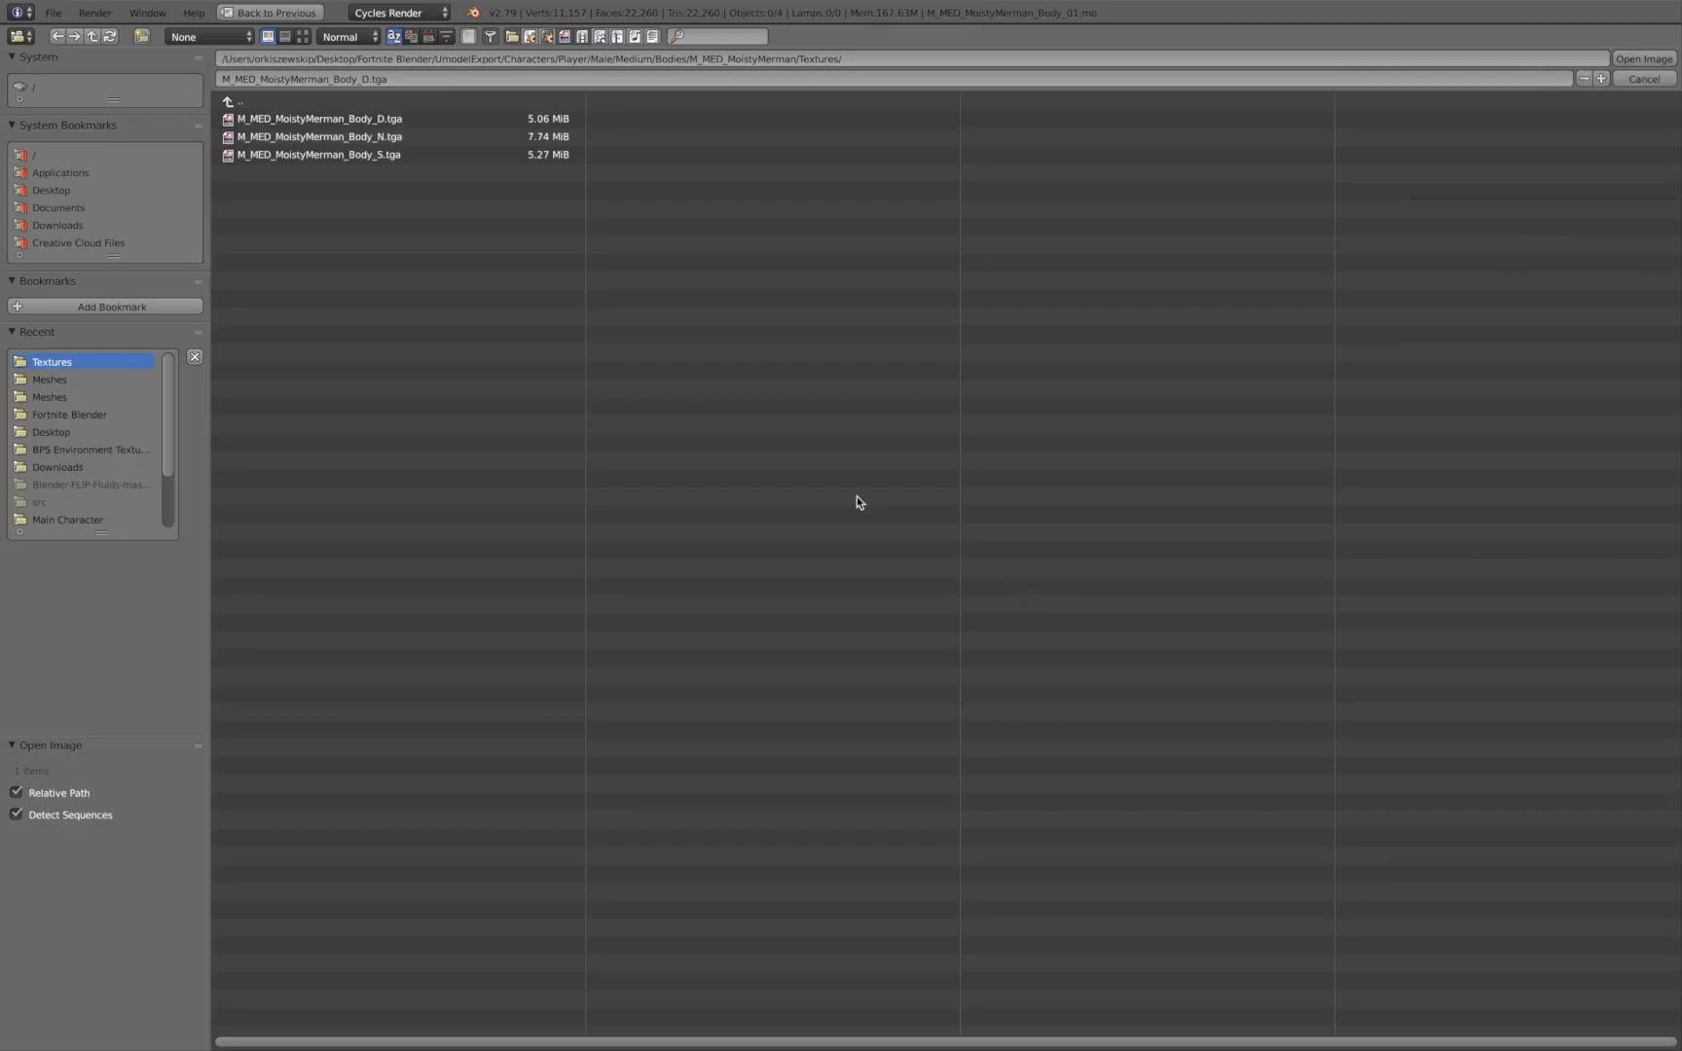
double_click(407, 143)
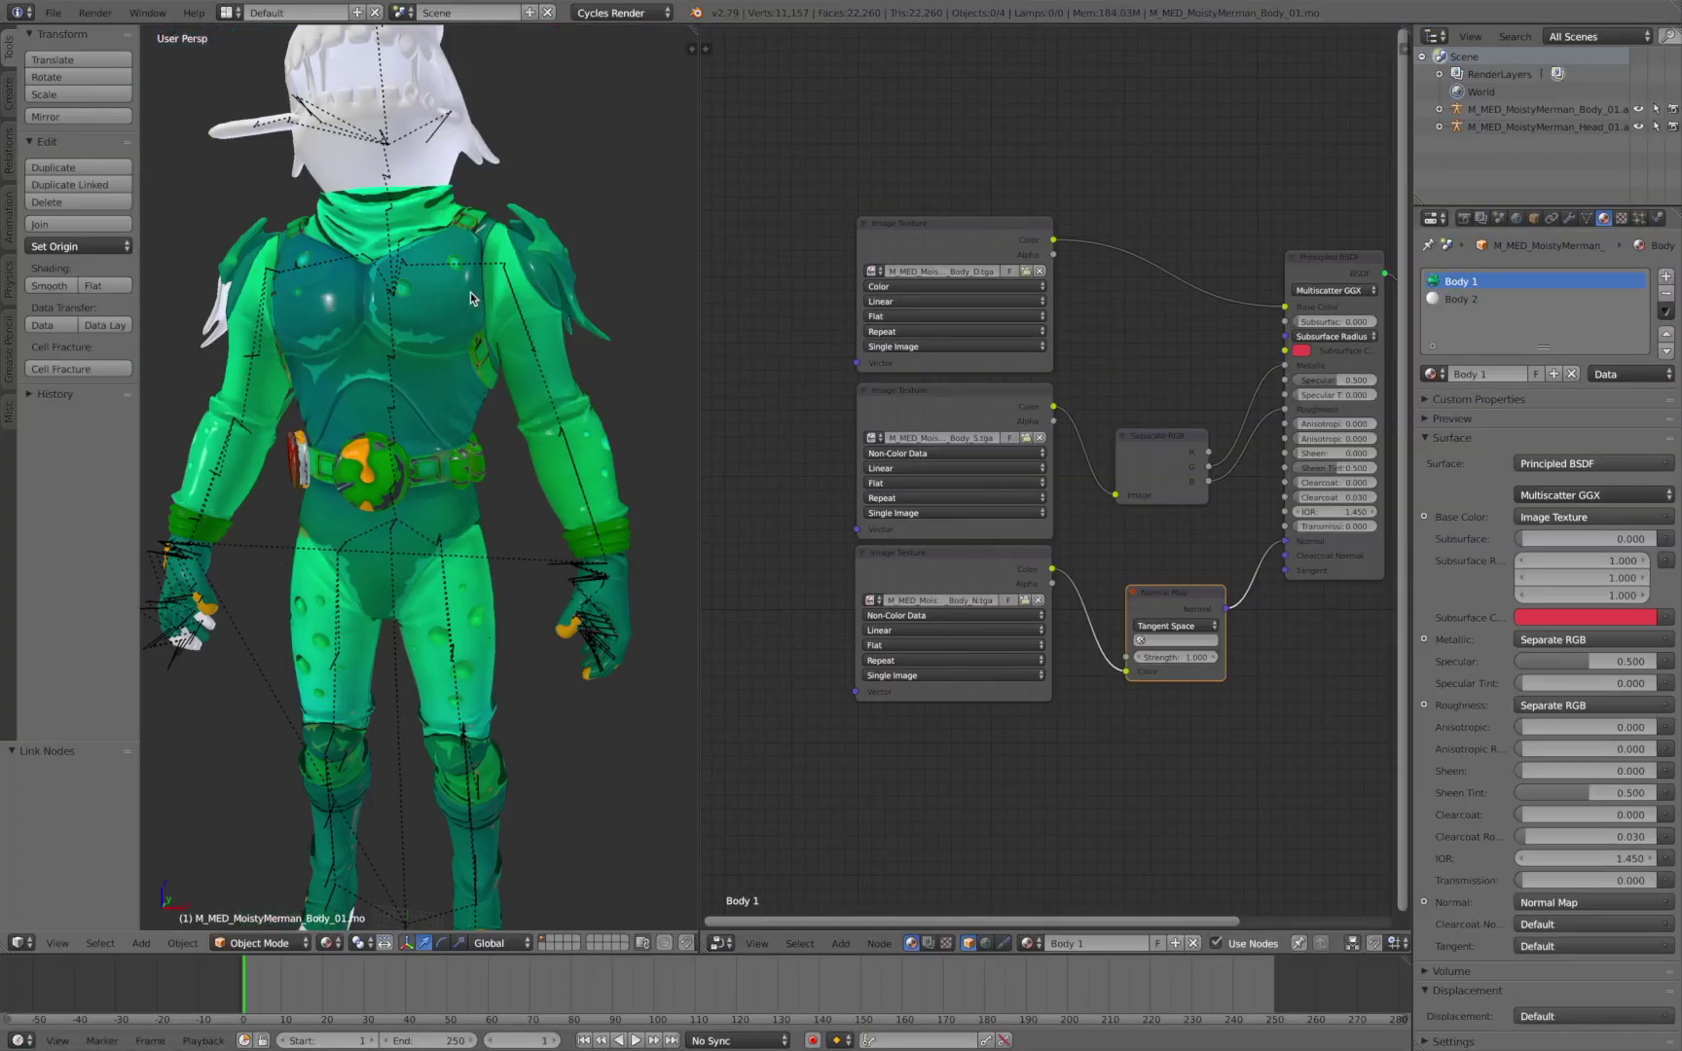
Inspect the textured body around the belt, torso and legs, in both Material and Rendered shading
middle_drag(653, 377, 589, 387)
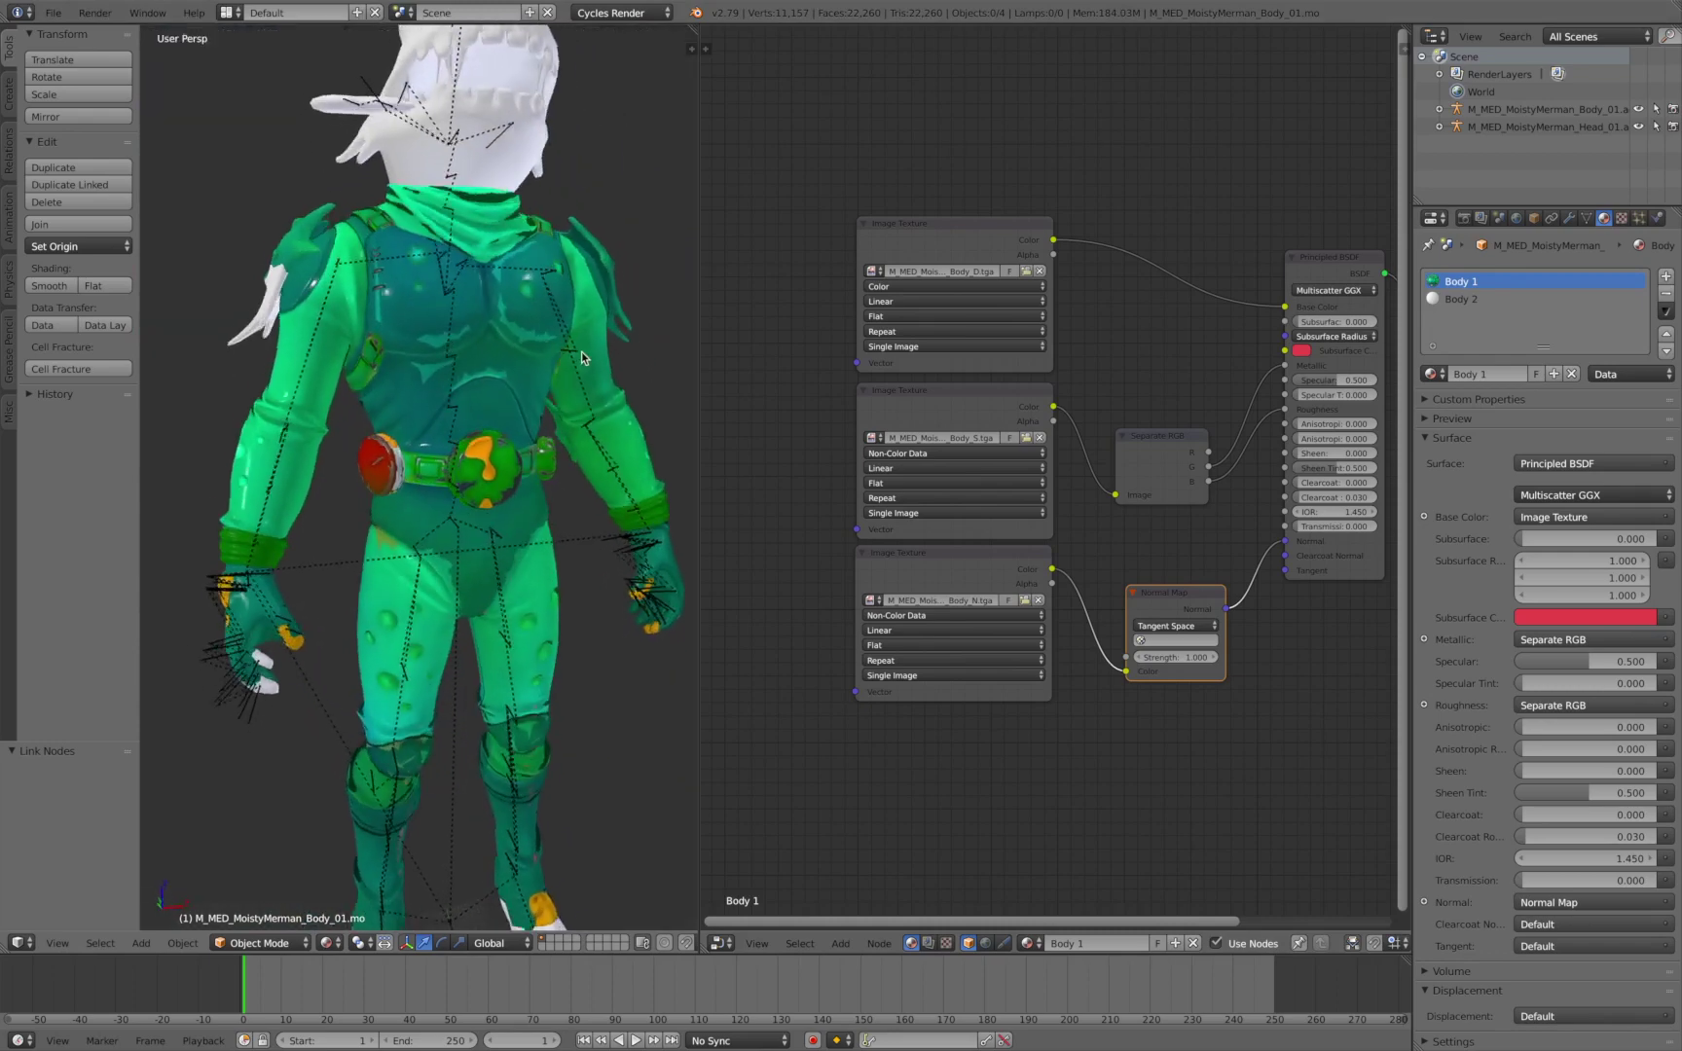
scroll(582, 358, up, 6)
scroll(587, 370, down, 1)
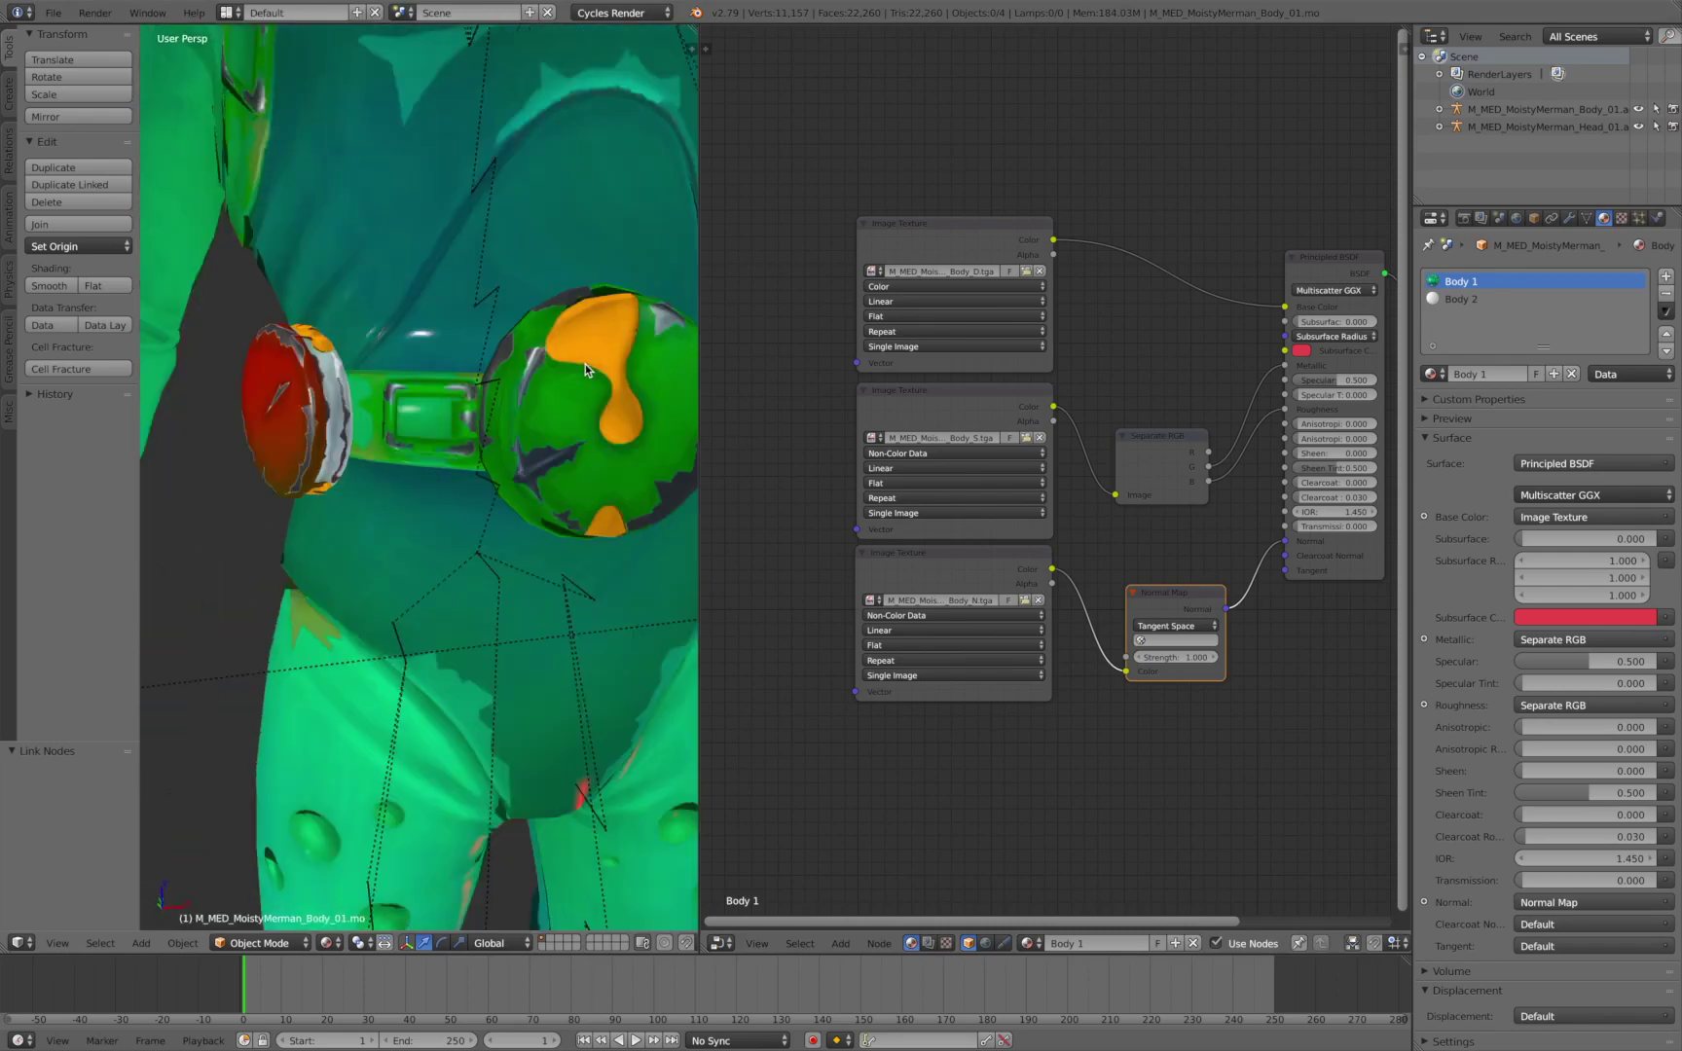
scroll(587, 370, down, 5)
middle_drag(588, 370, 524, 345)
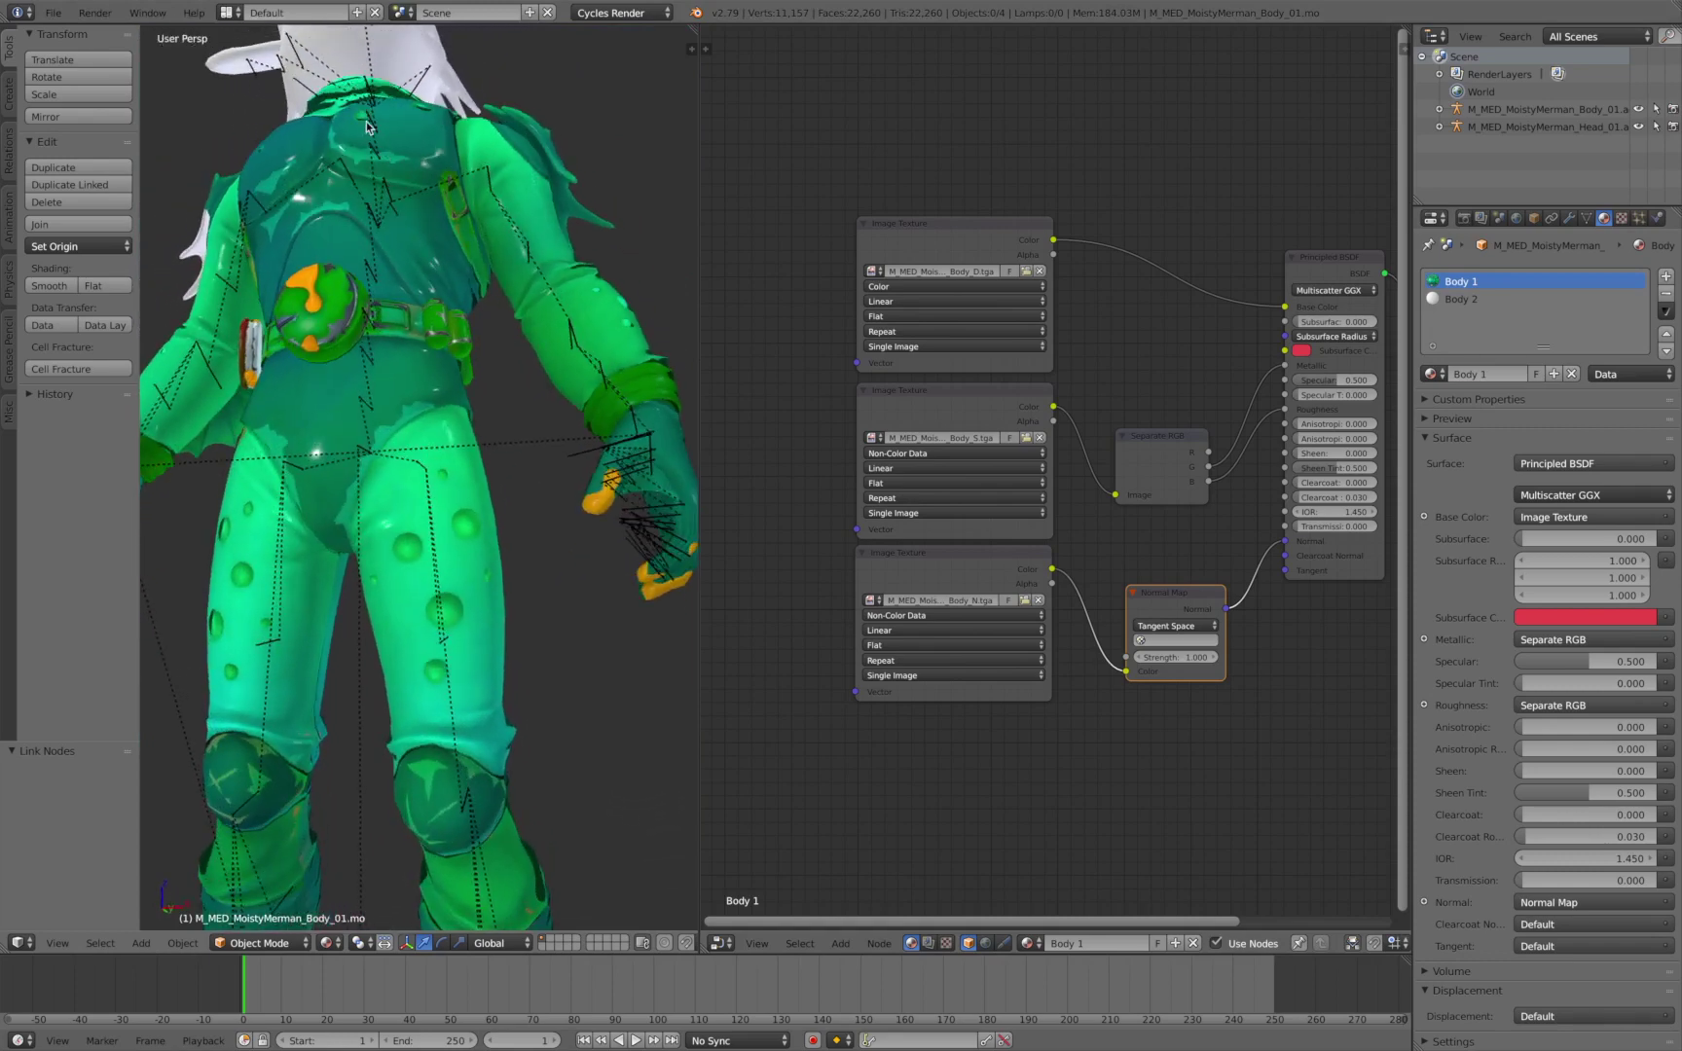
key(shift+z)
mouse_move(367, 142)
middle_down()
mouse_move(364, 333)
mouse_move(428, 348)
mouse_move(406, 345)
mouse_move(471, 336)
middle_up()
key(shift+z)
scroll(470, 336, down, 3)
scroll(473, 337, down, 1)
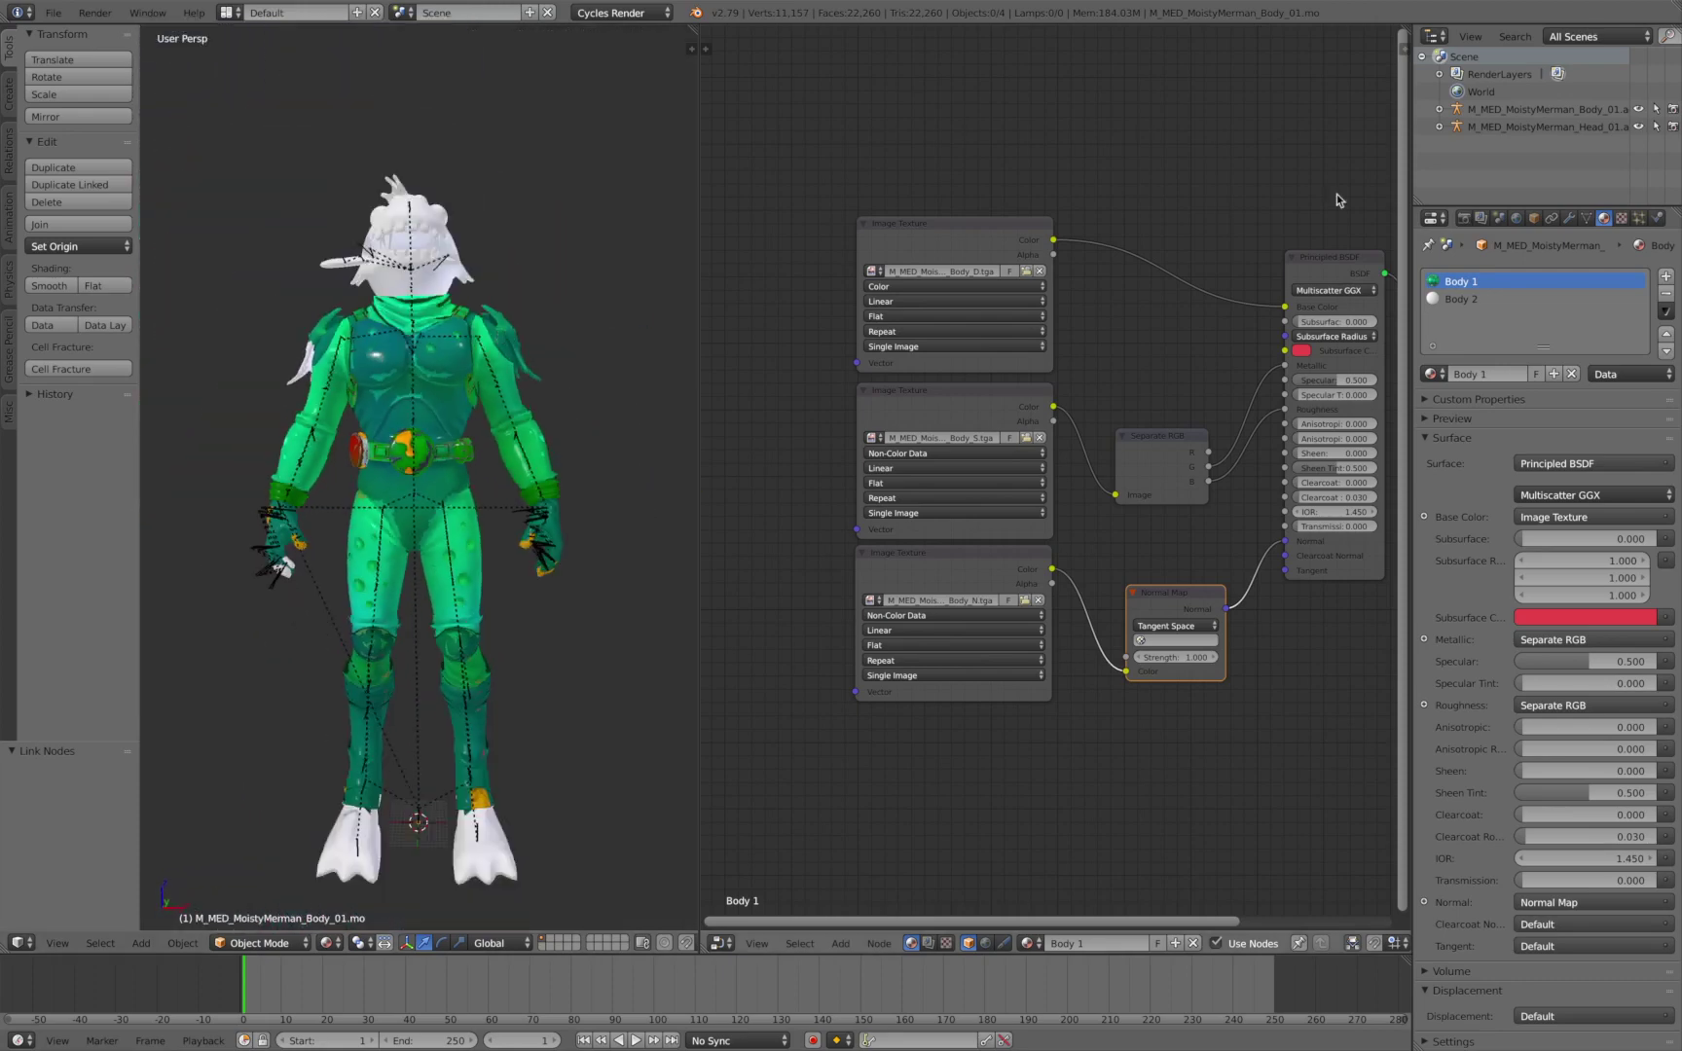
Assign the Body 1 material to the second material slot and make it a separate copy
click(1471, 300)
click(1431, 374)
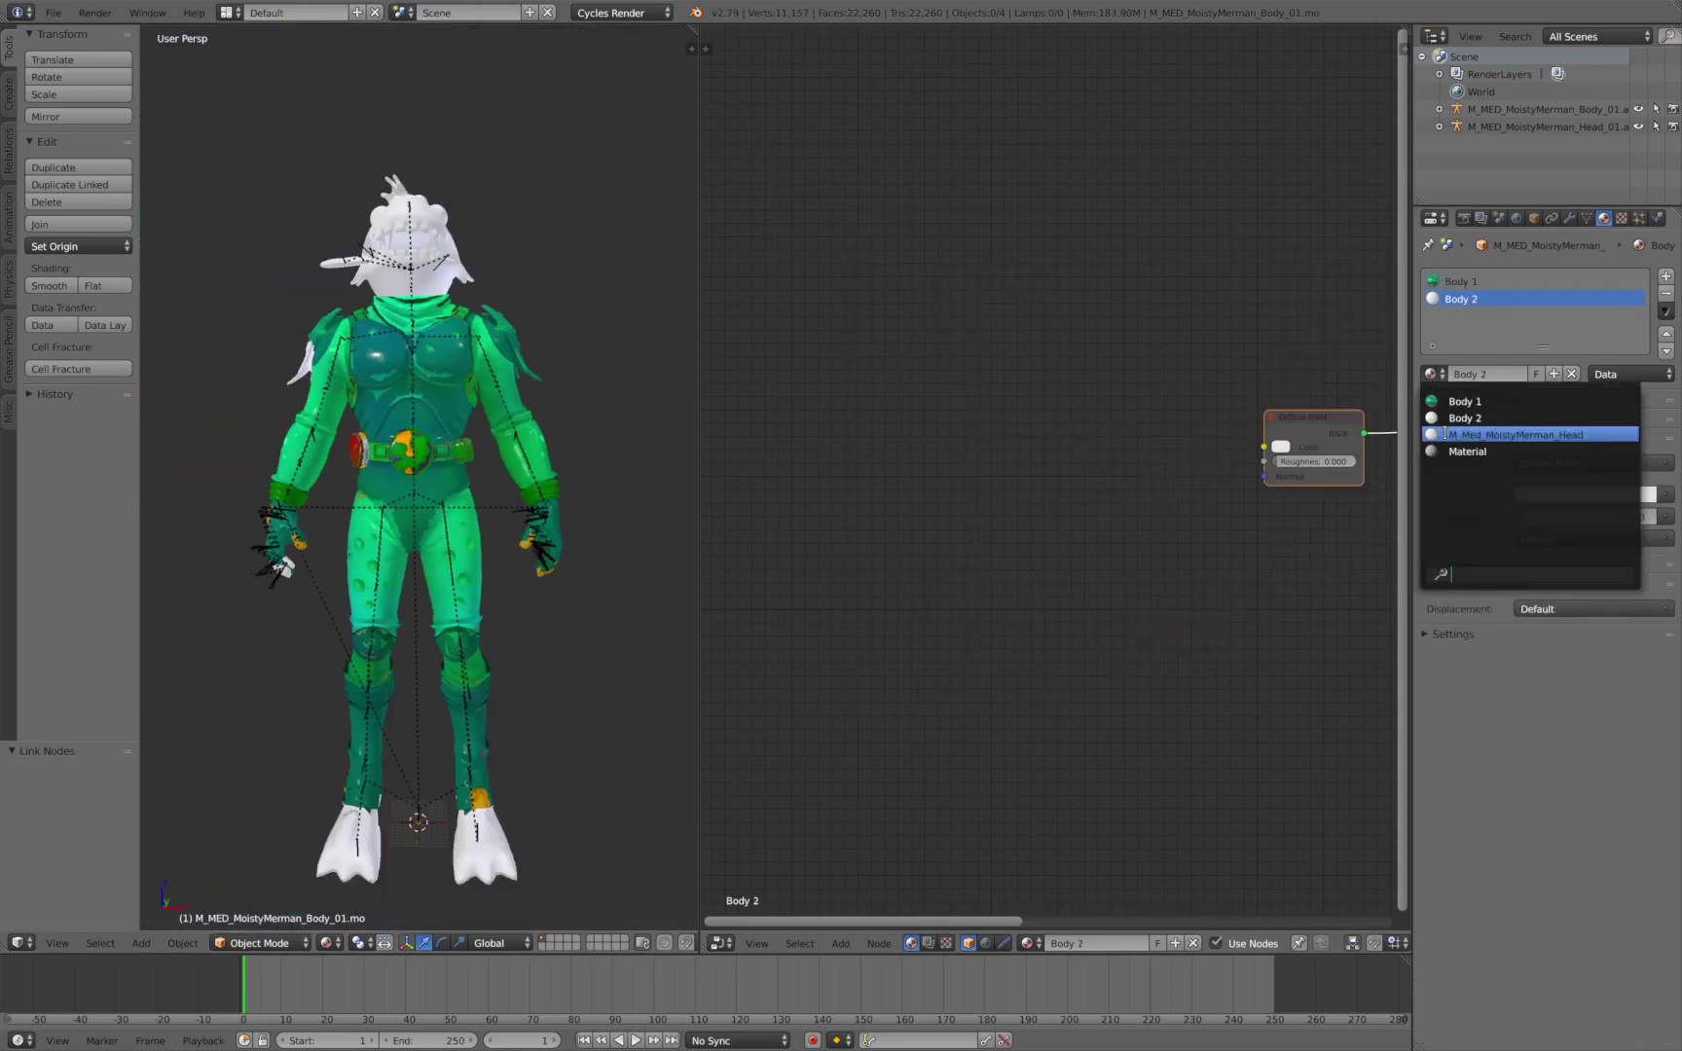
click(1451, 401)
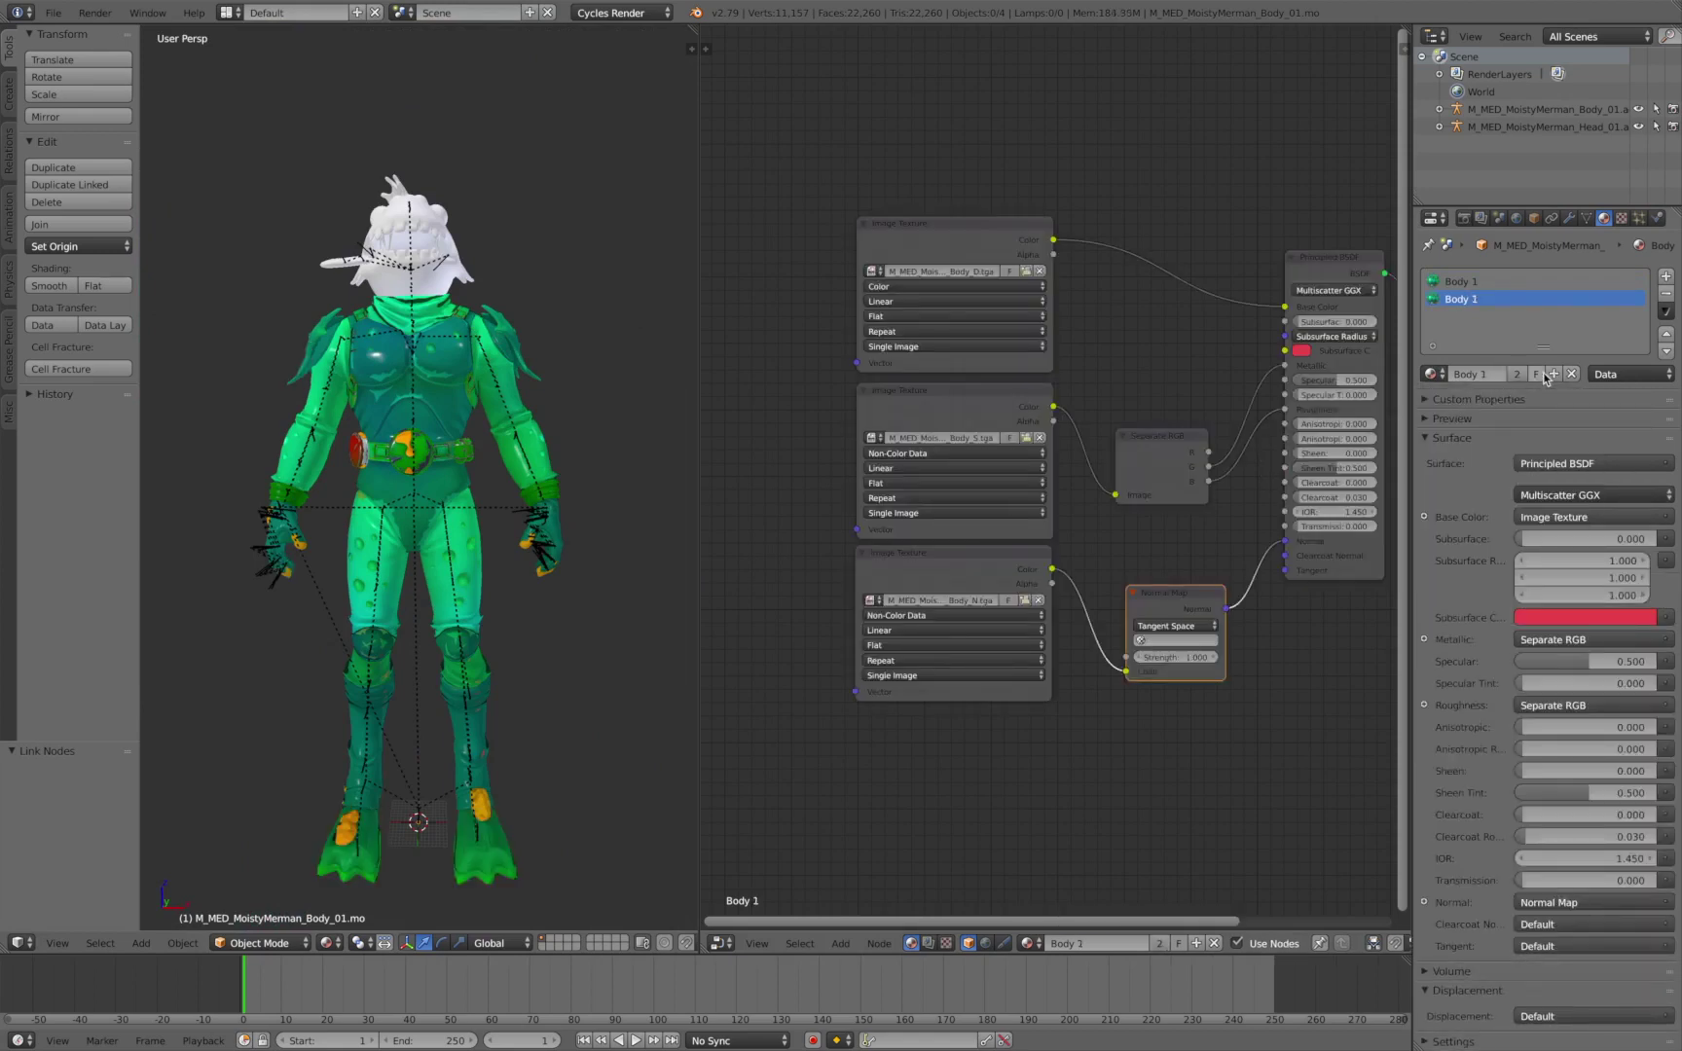
click(1554, 374)
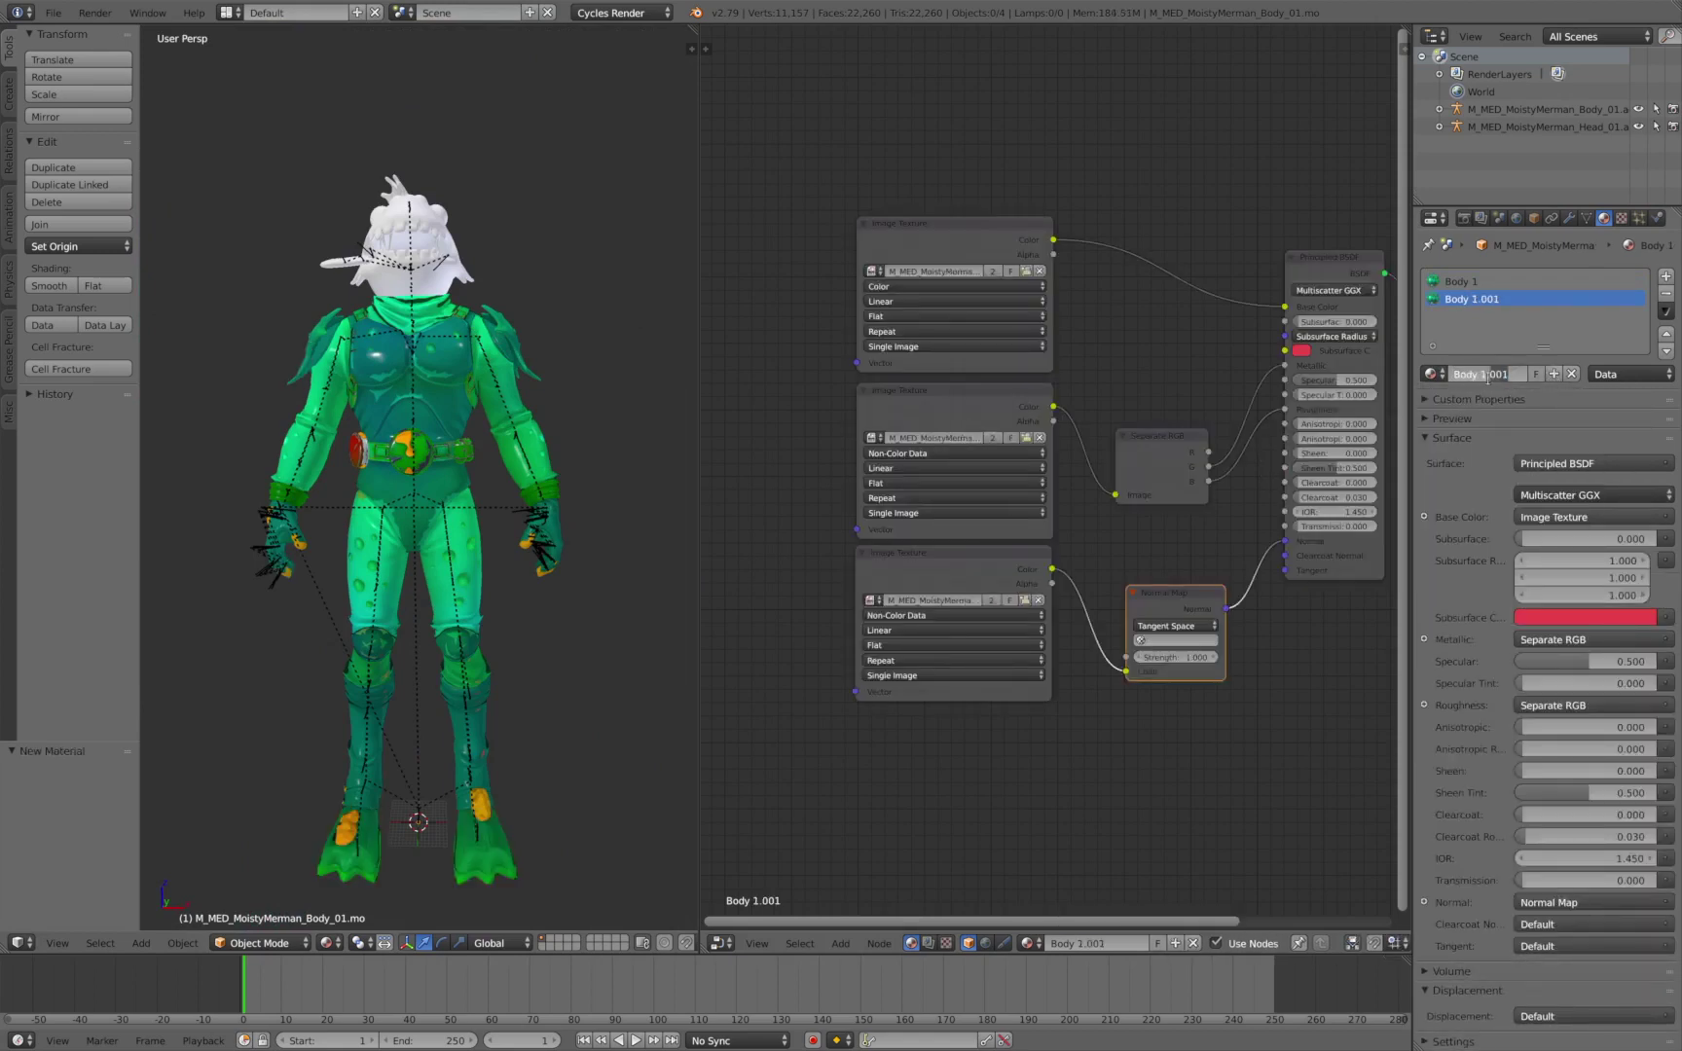
Rename the old Body 2 material as Body 3 and put the Body 1 copy back in the second slot as Body 2
click(1431, 373)
click(1470, 418)
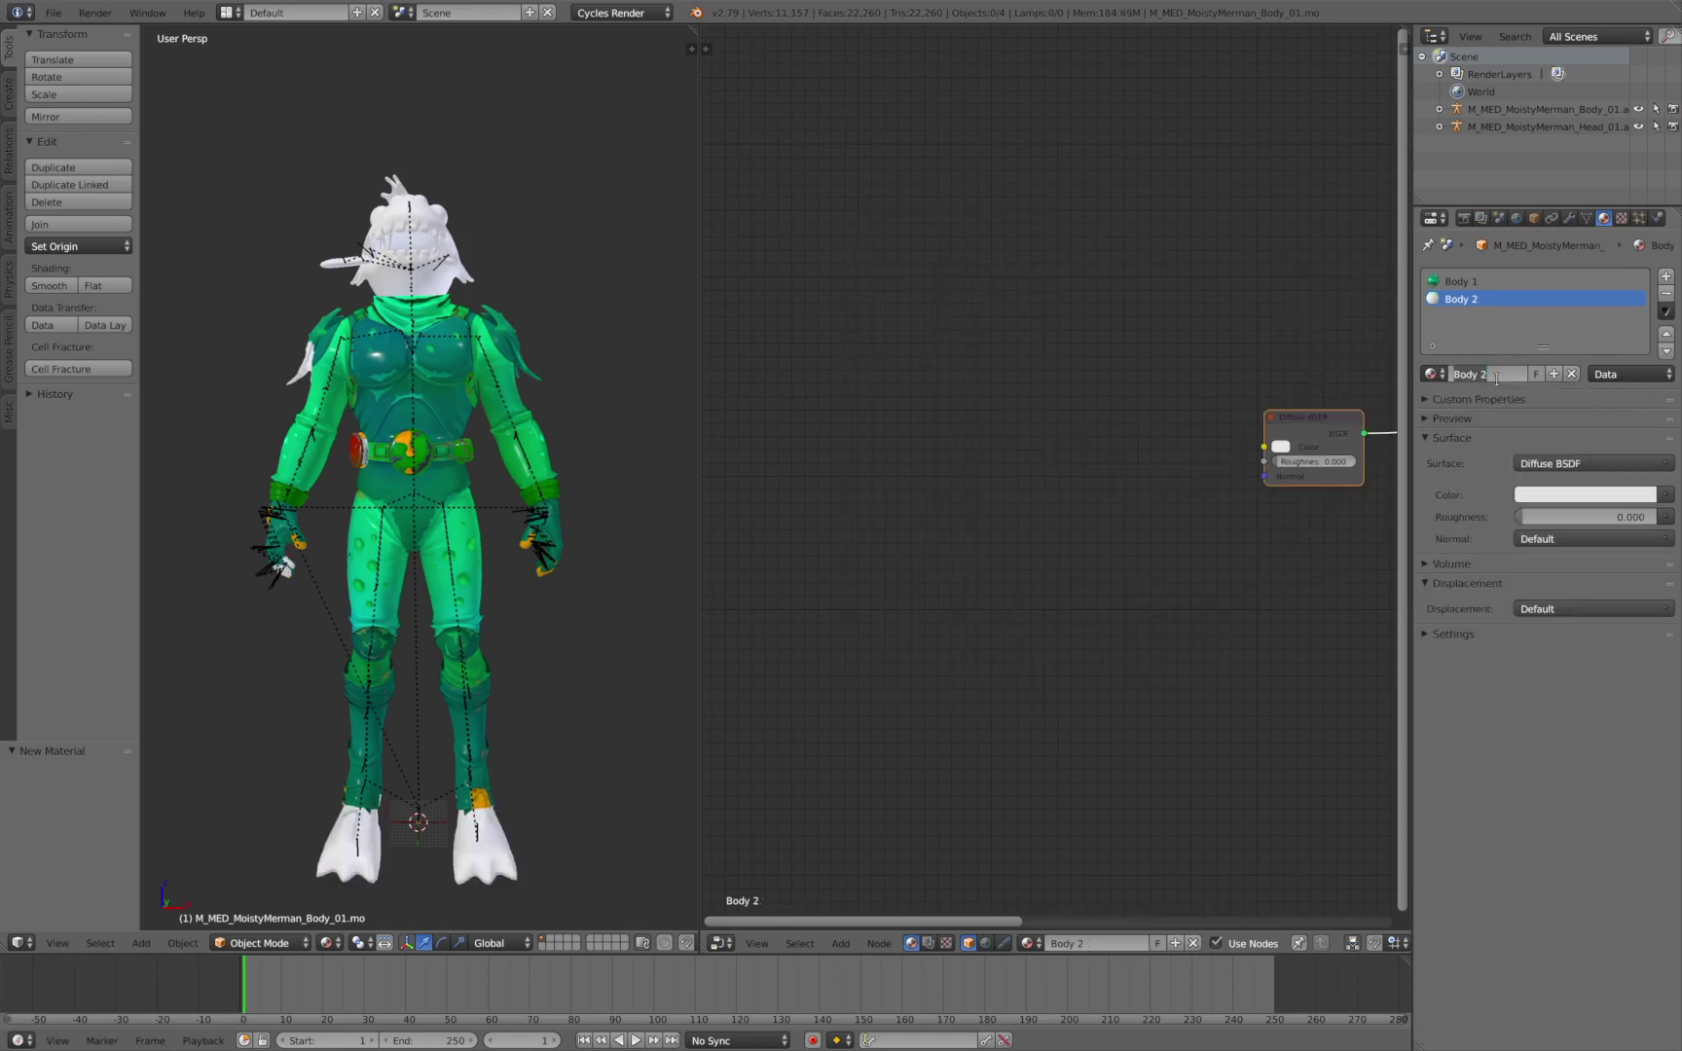
click(1444, 374)
click(1470, 401)
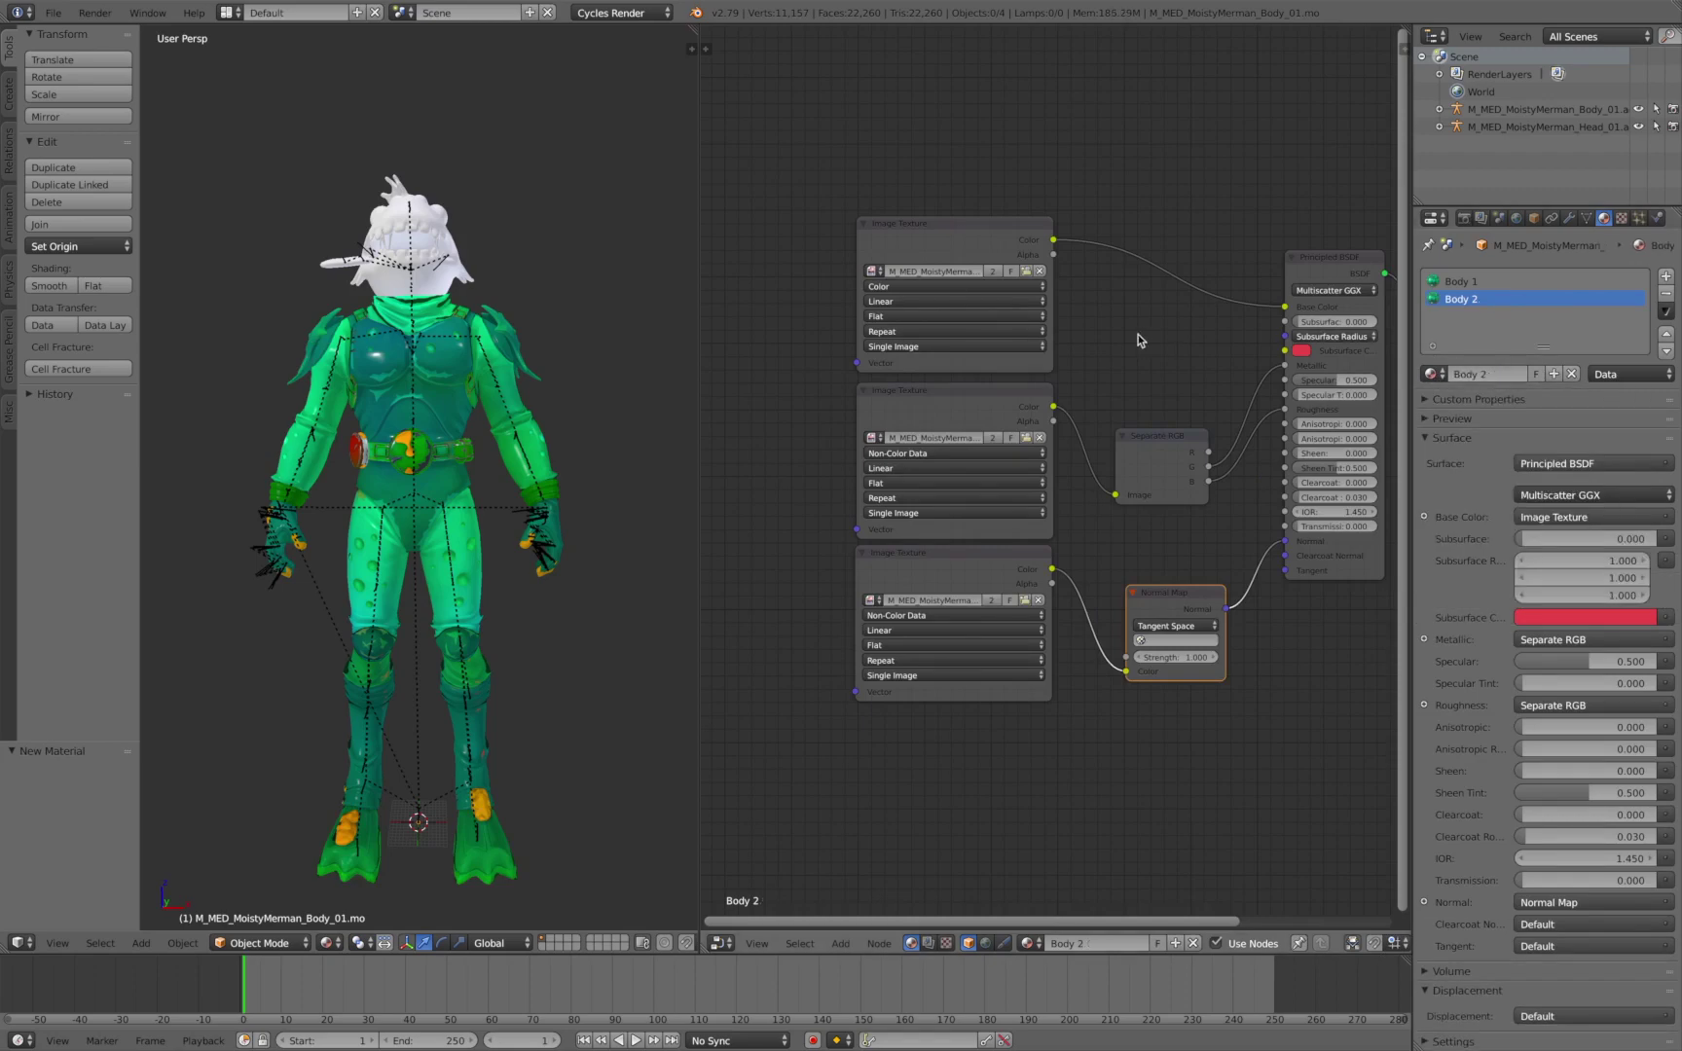
Examine the whole textured character, including hands and feet, in Material and Rendered shading
scroll(1138, 338, down, 1)
scroll(626, 417, down, 4)
middle_drag(626, 417, 647, 432)
scroll(597, 412, up, 7)
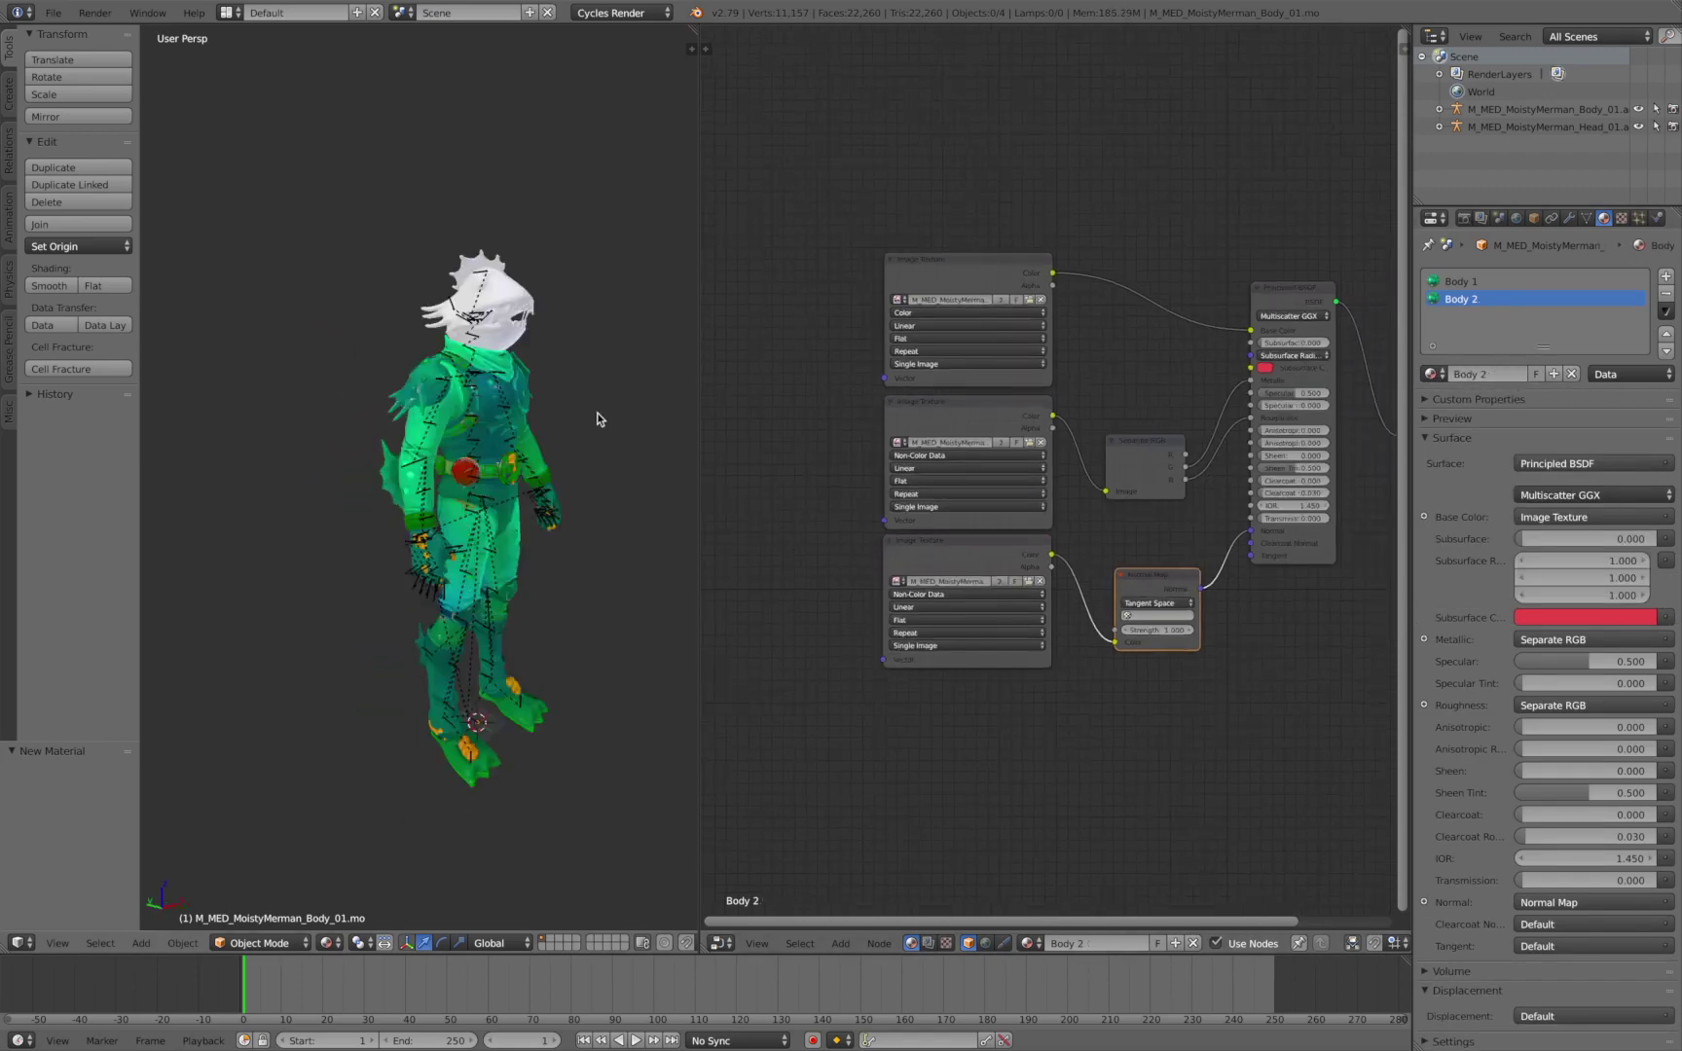
mouse_move(532, 332)
middle_down()
mouse_move(545, 378)
mouse_move(507, 402)
middle_up()
scroll(545, 378, down, 6)
key(shift+z)
key(shift+z)
Select the head mesh and replace its material with a separate copy of Body 1 named Head 1
right_click(383, 310)
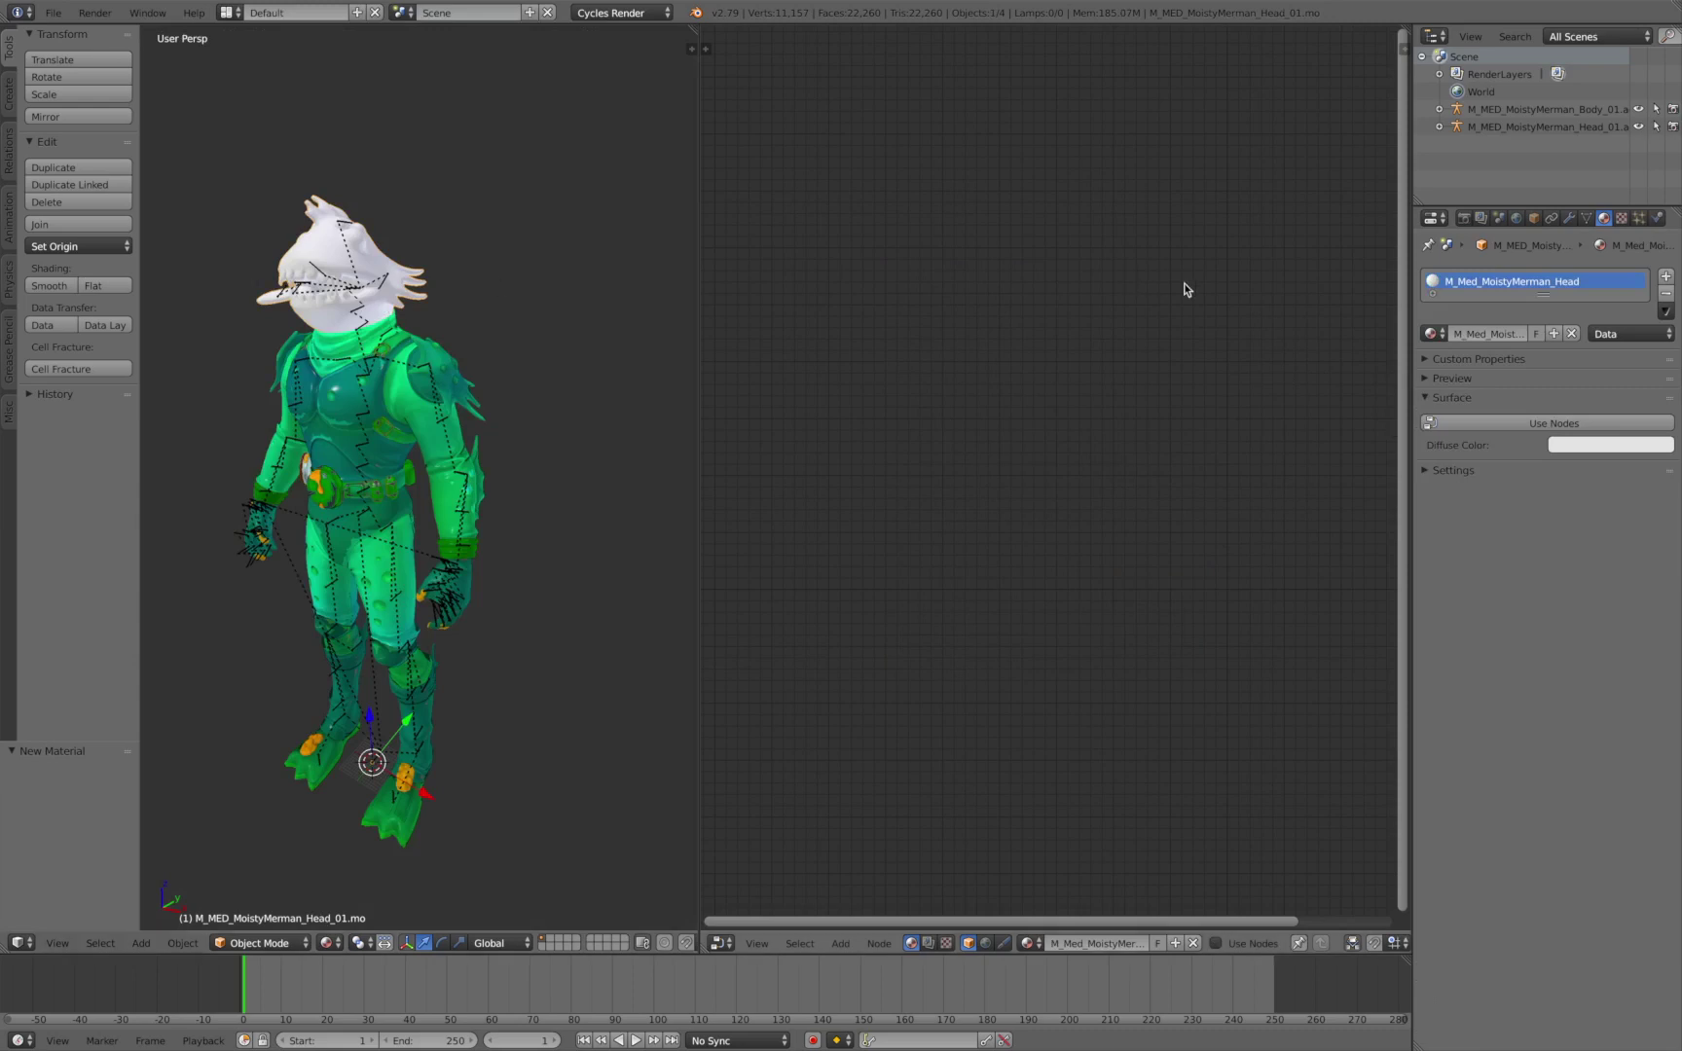
click(1432, 333)
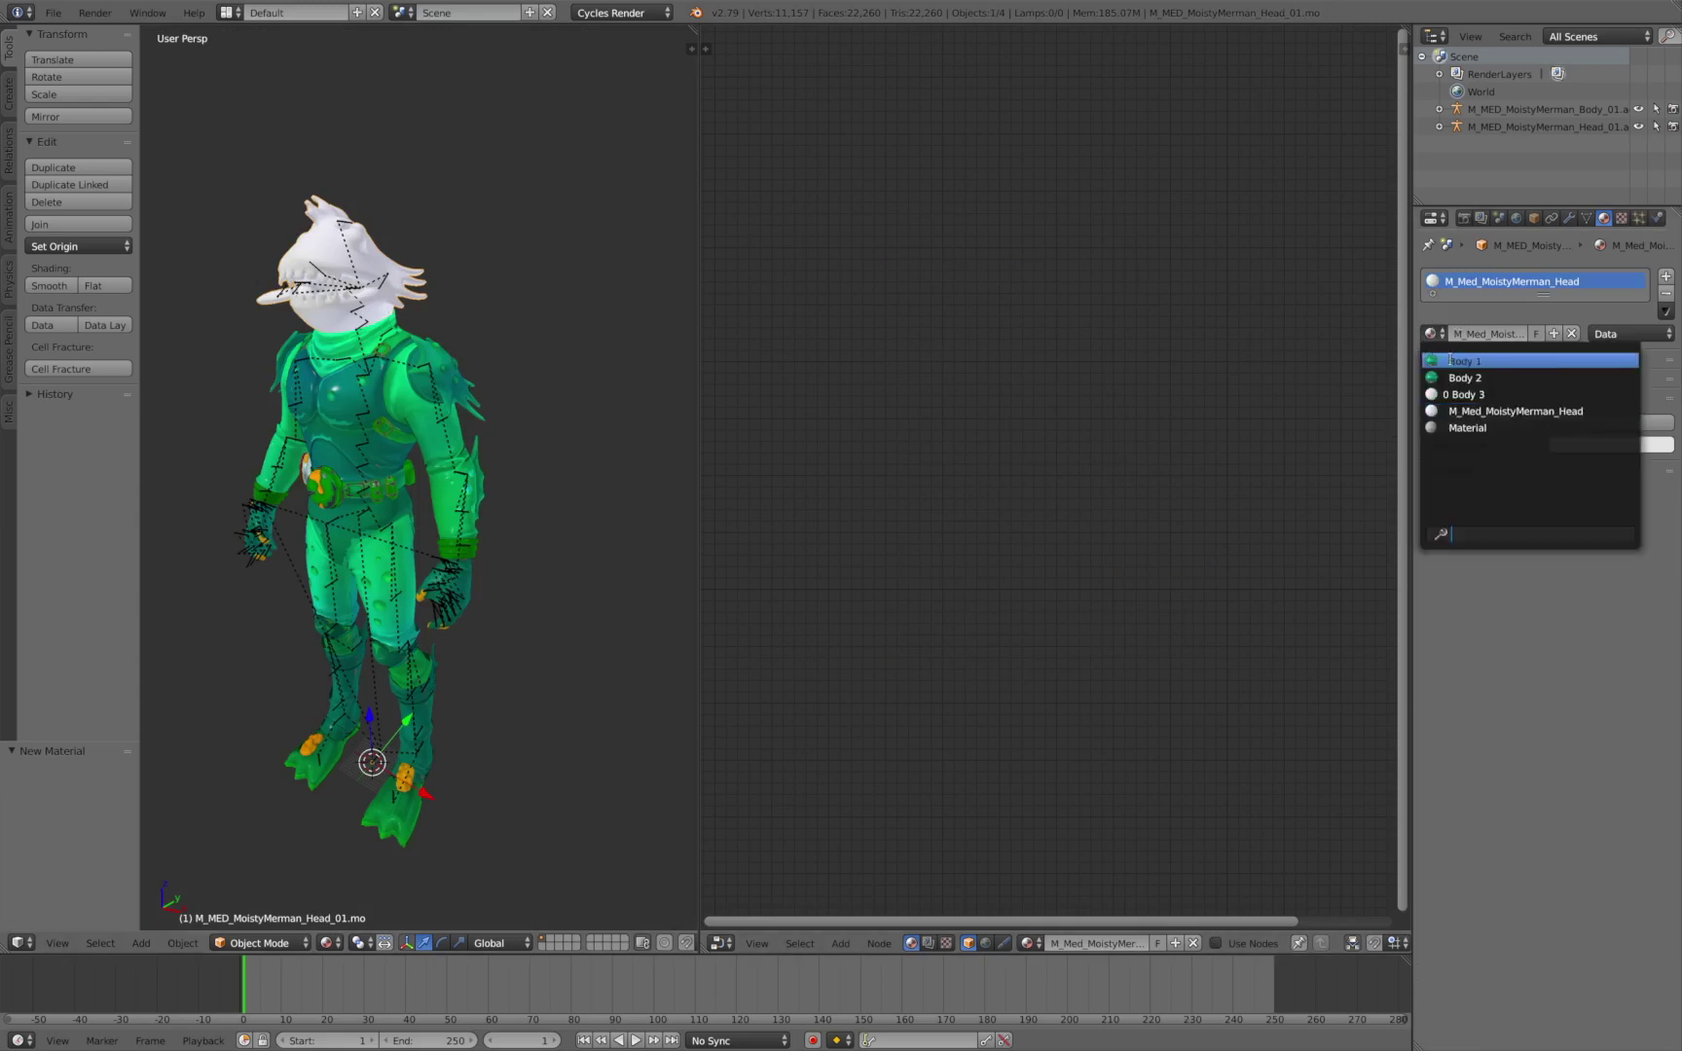
click(1450, 360)
click(1555, 334)
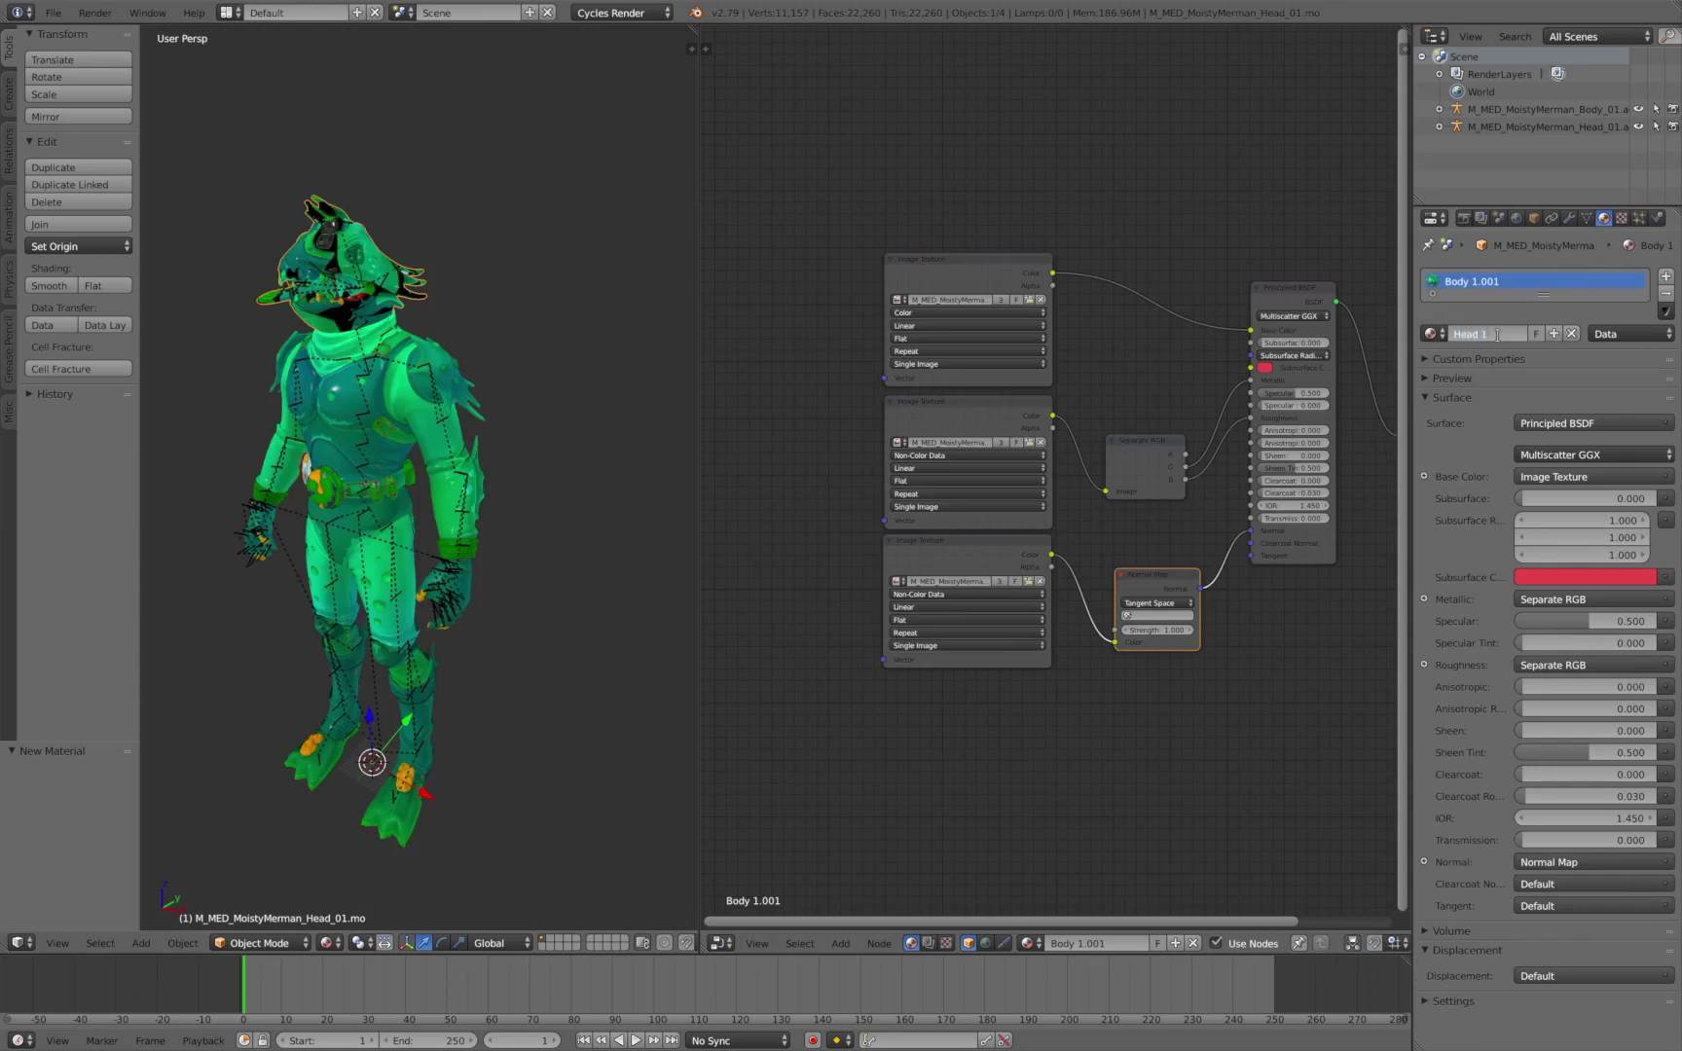
key(Return)
Load M_MED_MoistyMerman_Head_D.tga from the M_MED_MoistyMerman_Head_01 Textures folder into Head 1's base color image texture
key(Home)
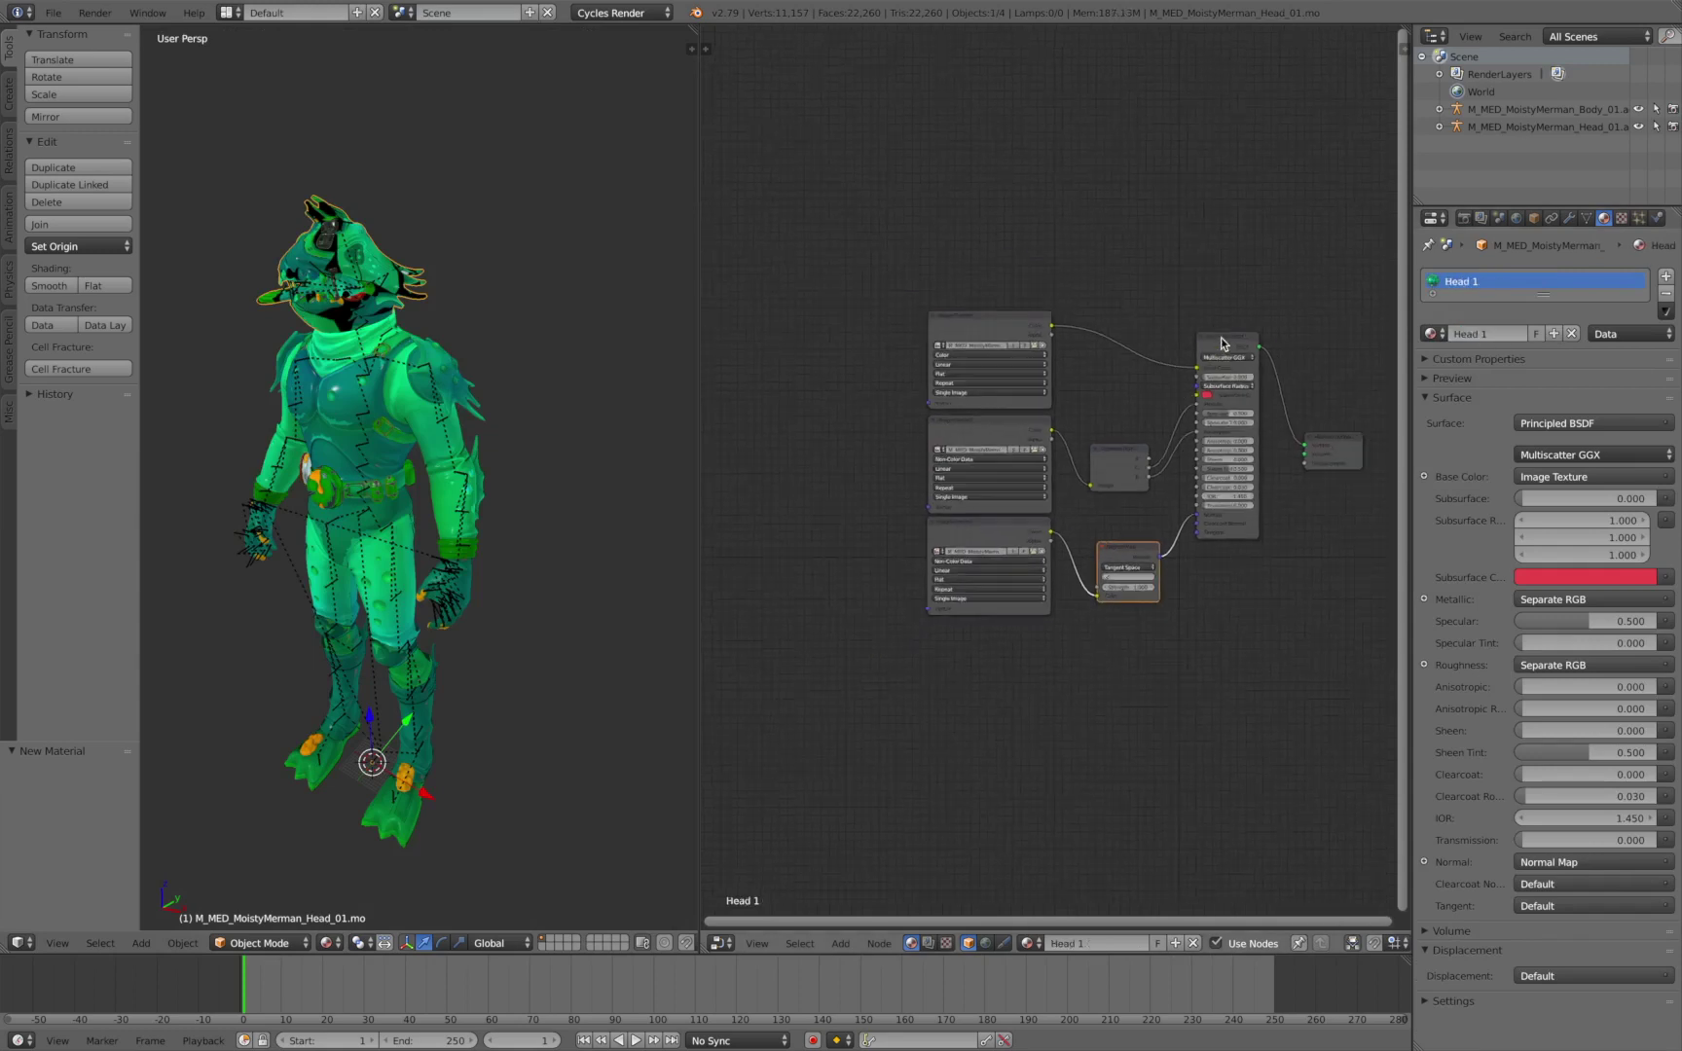
middle_drag(1254, 434, 1179, 368)
scroll(993, 310, up, 5)
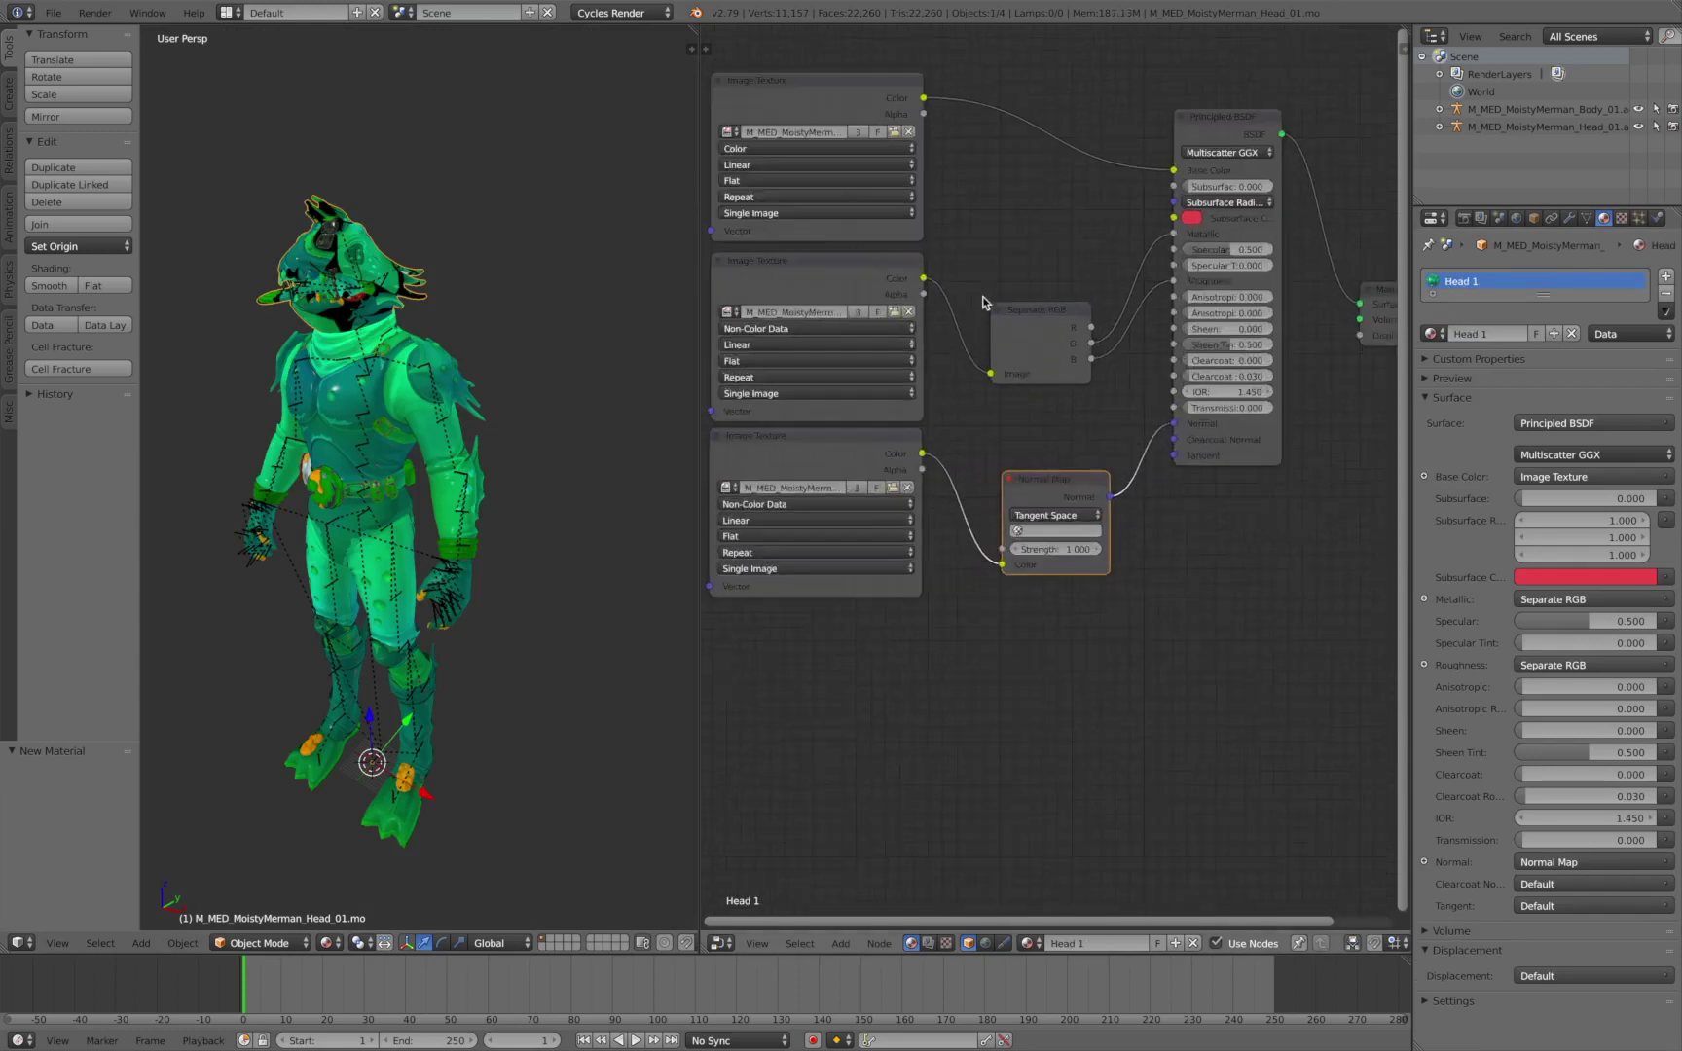
click(1068, 282)
click(256, 103)
click(256, 103)
click(256, 103)
click(258, 136)
click(268, 119)
click(269, 154)
double_click(288, 121)
Load M_MED_MoistyMerman_Head_S.tga into Head 1's second image texture, which feeds Separate RGB
middle_drag(994, 474, 1003, 425)
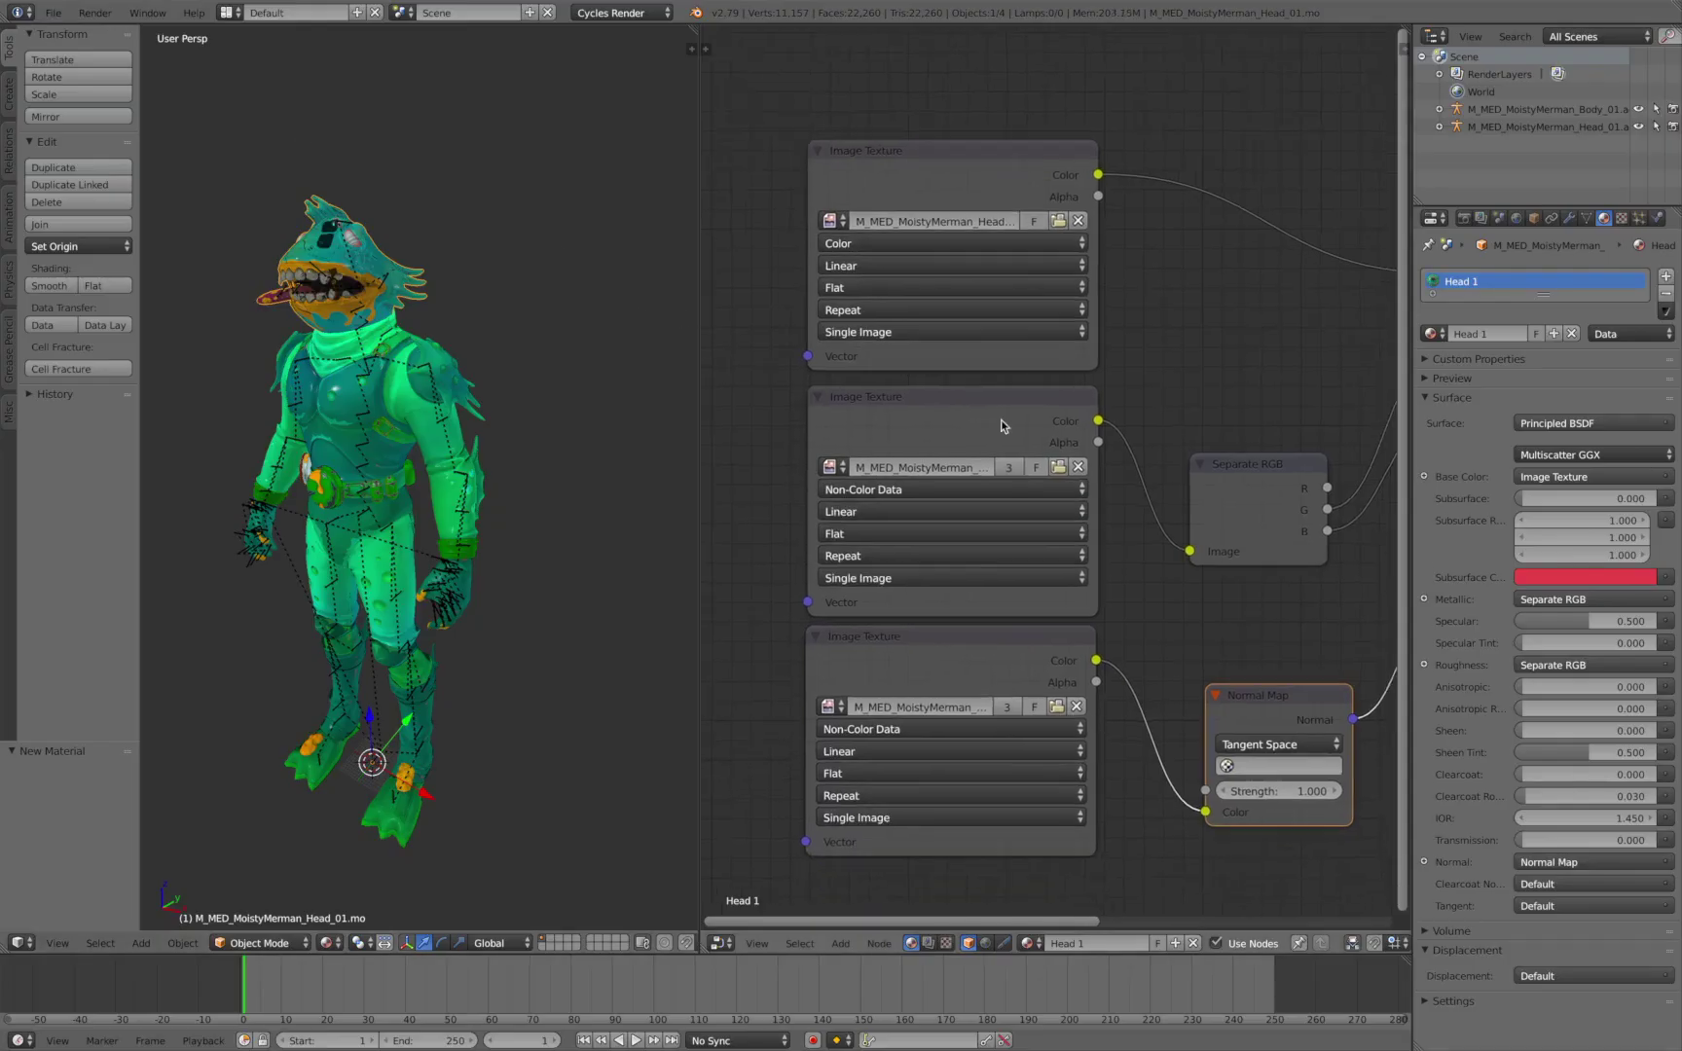
click(1059, 468)
click(308, 100)
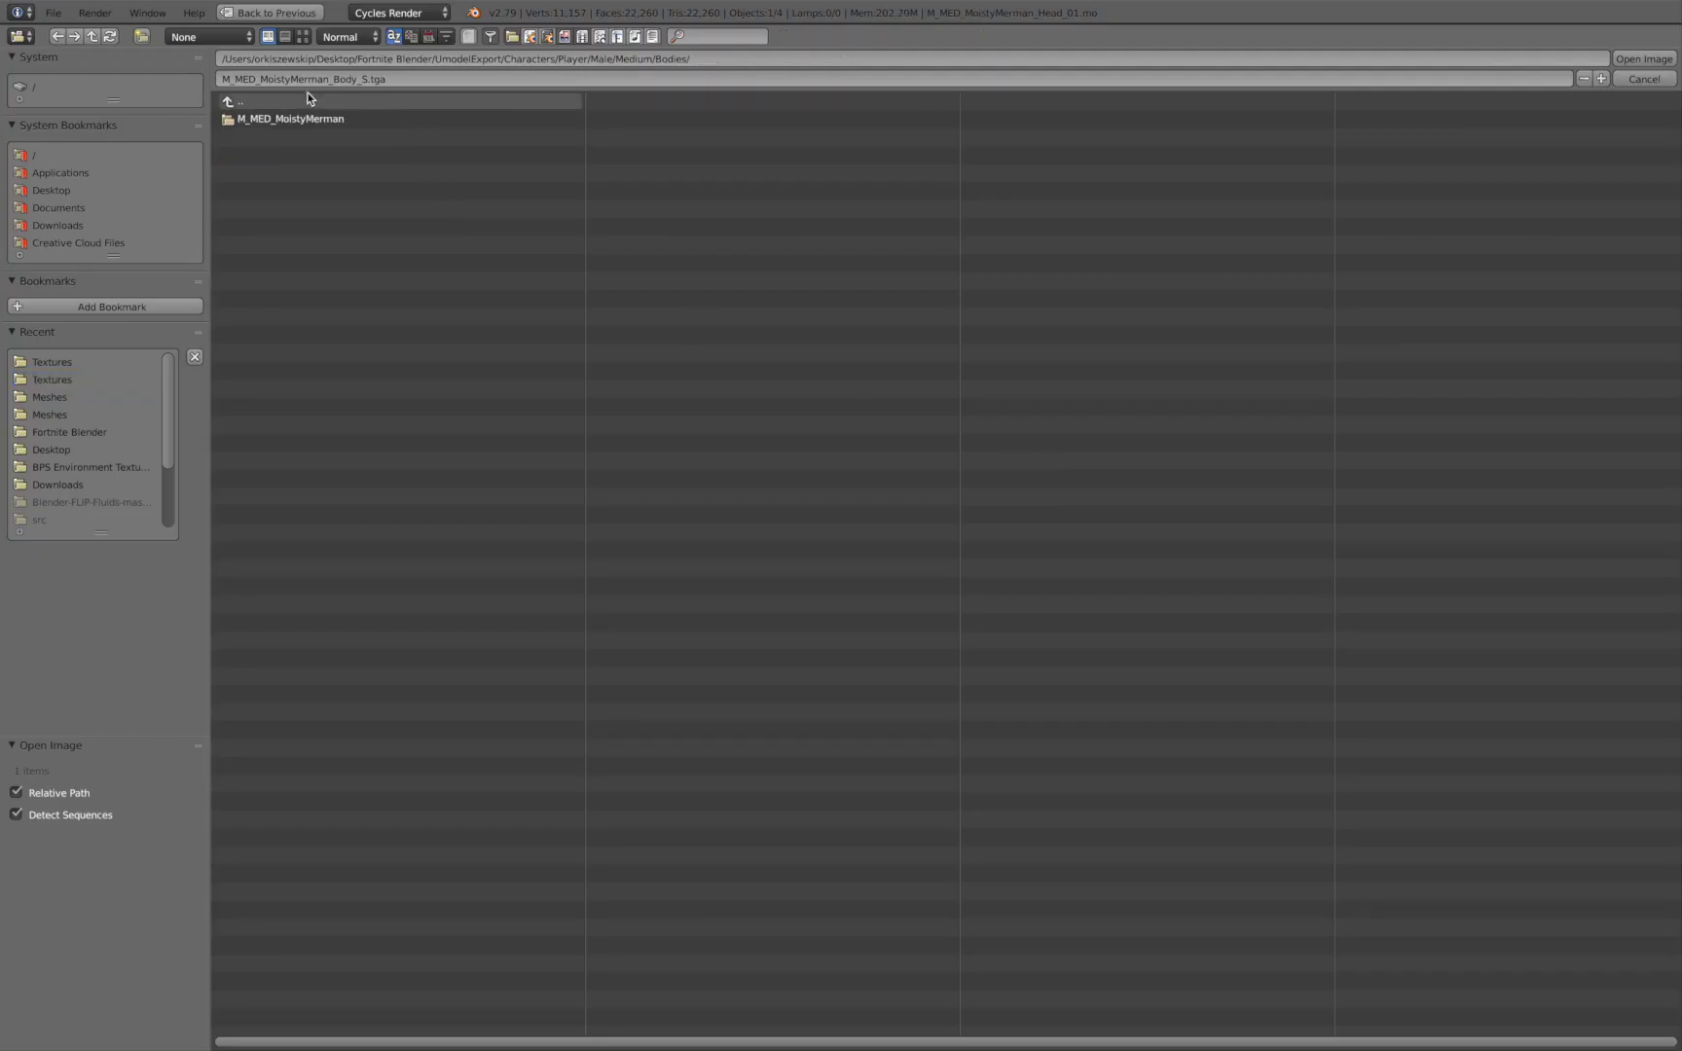
click(297, 136)
click(317, 123)
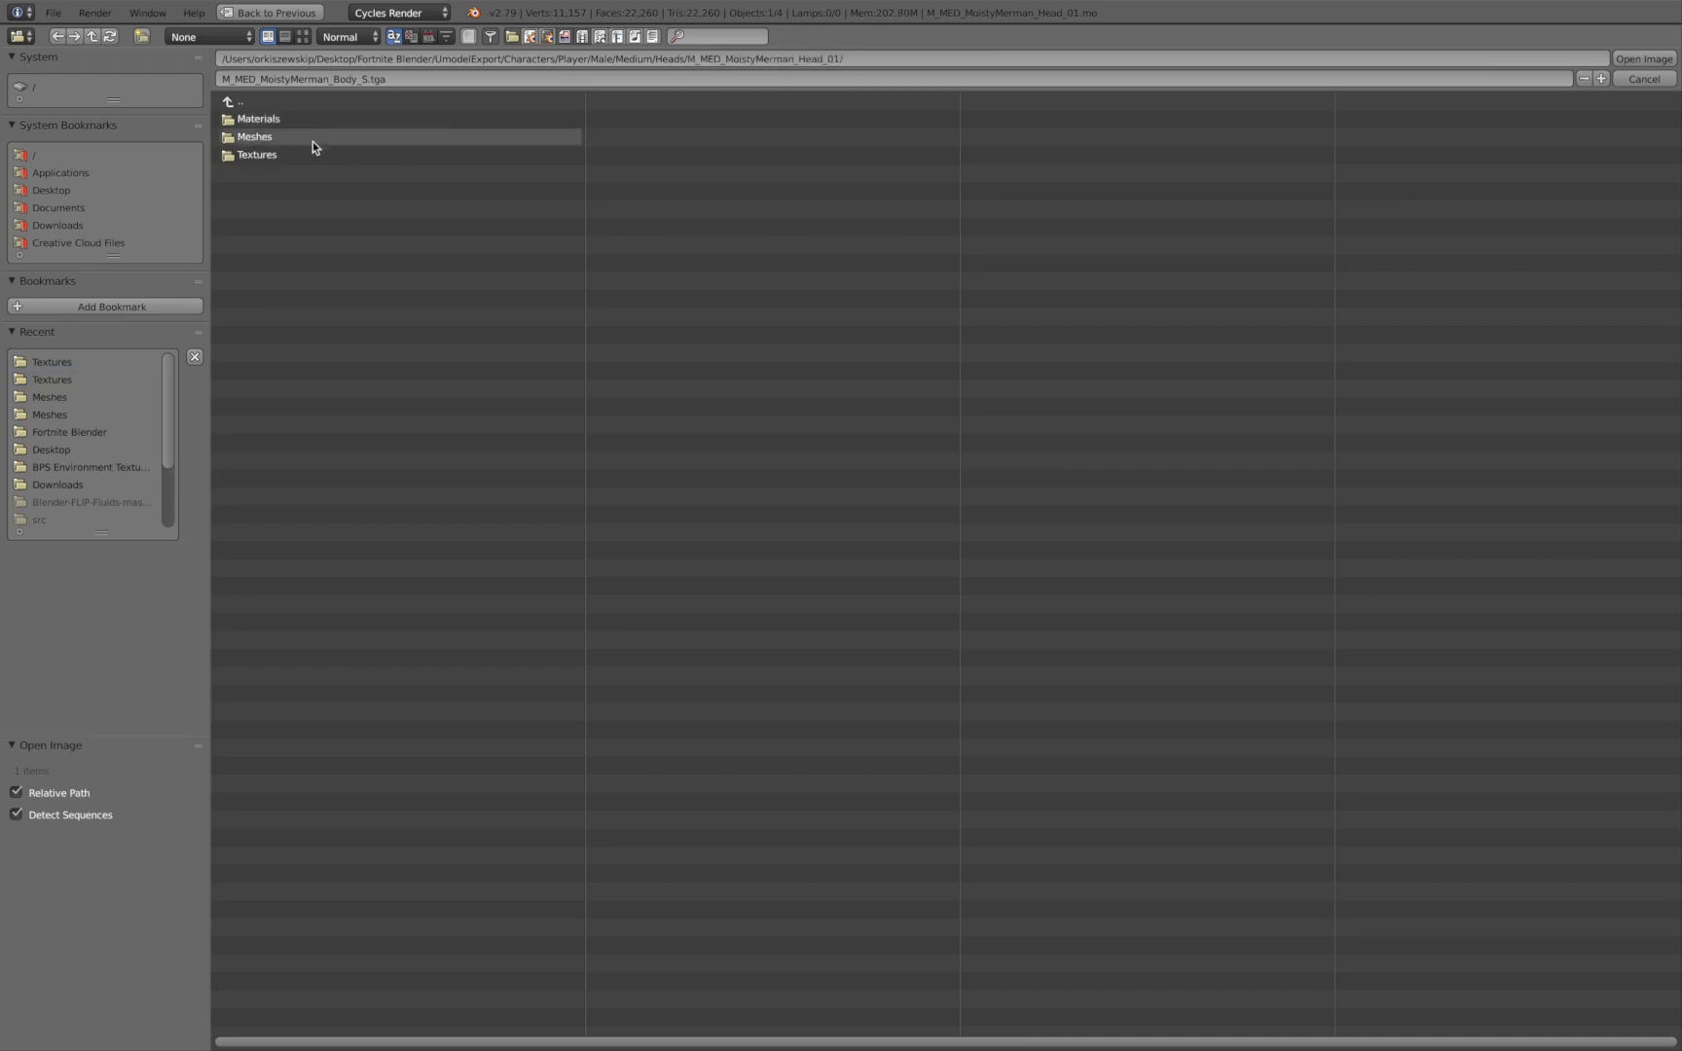
click(310, 154)
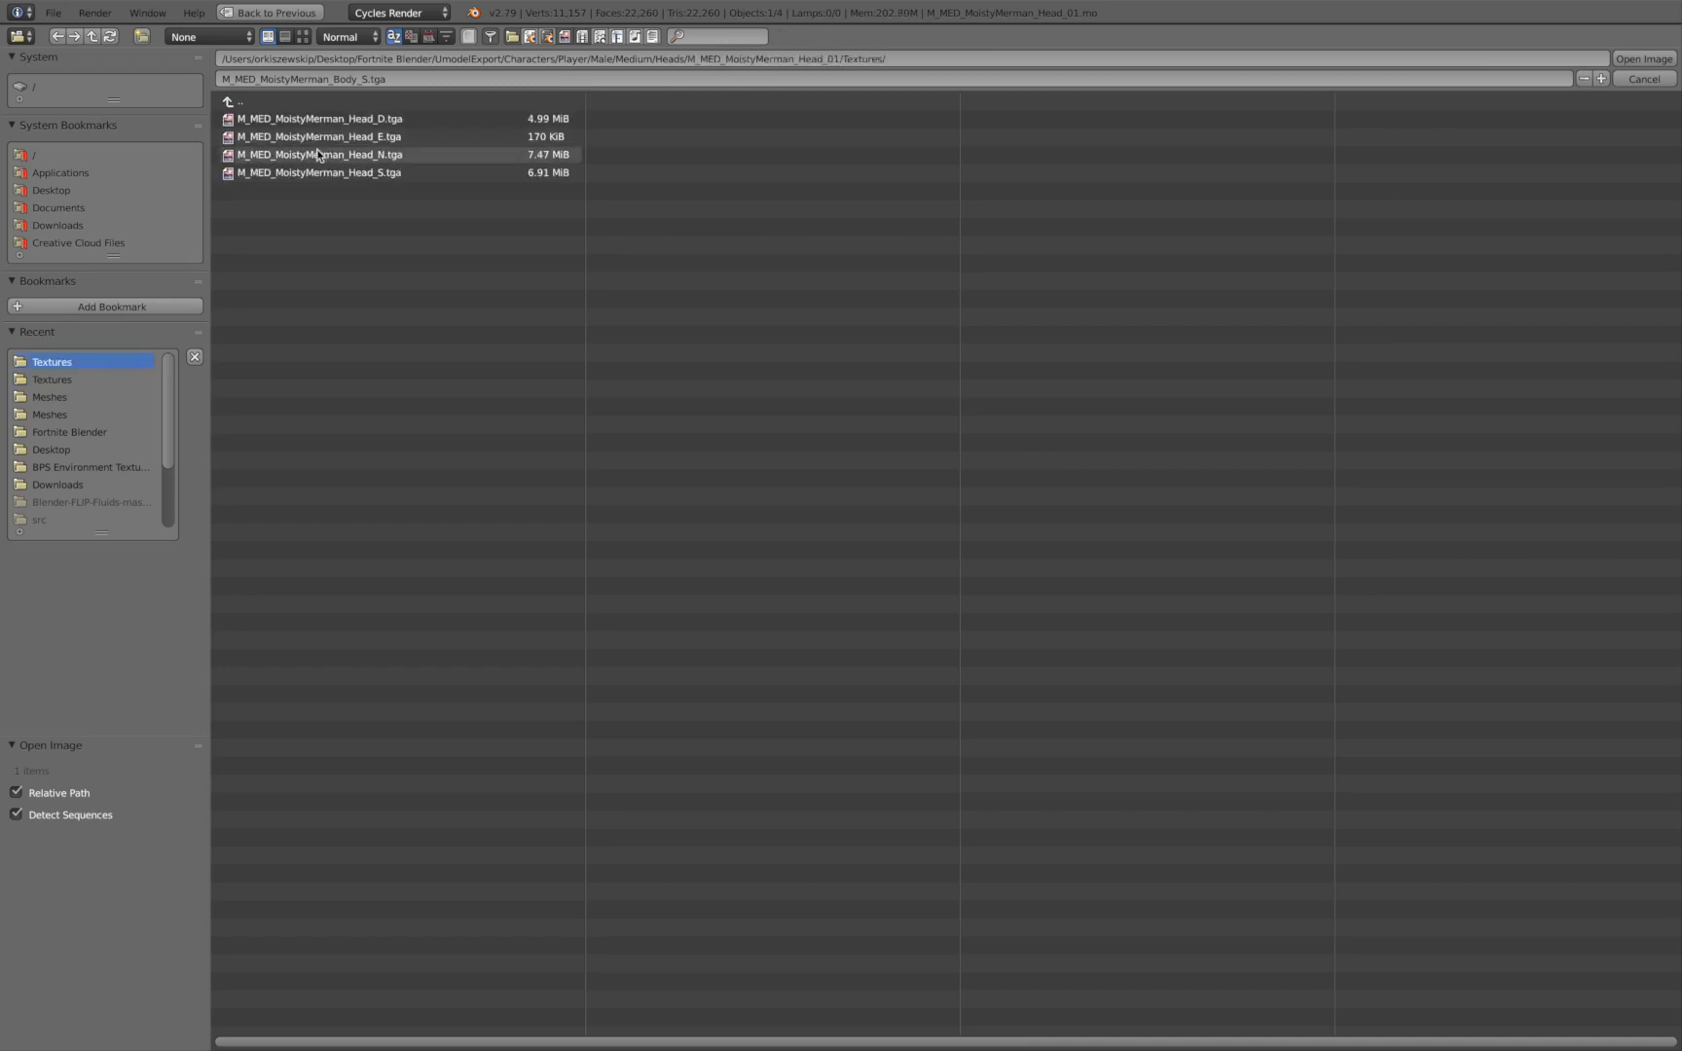
double_click(307, 173)
Load M_MED_MoistyMerman_Head_N.tga into Head 1's third image texture, which feeds the Normal Map node
scroll(1041, 637, down, 2)
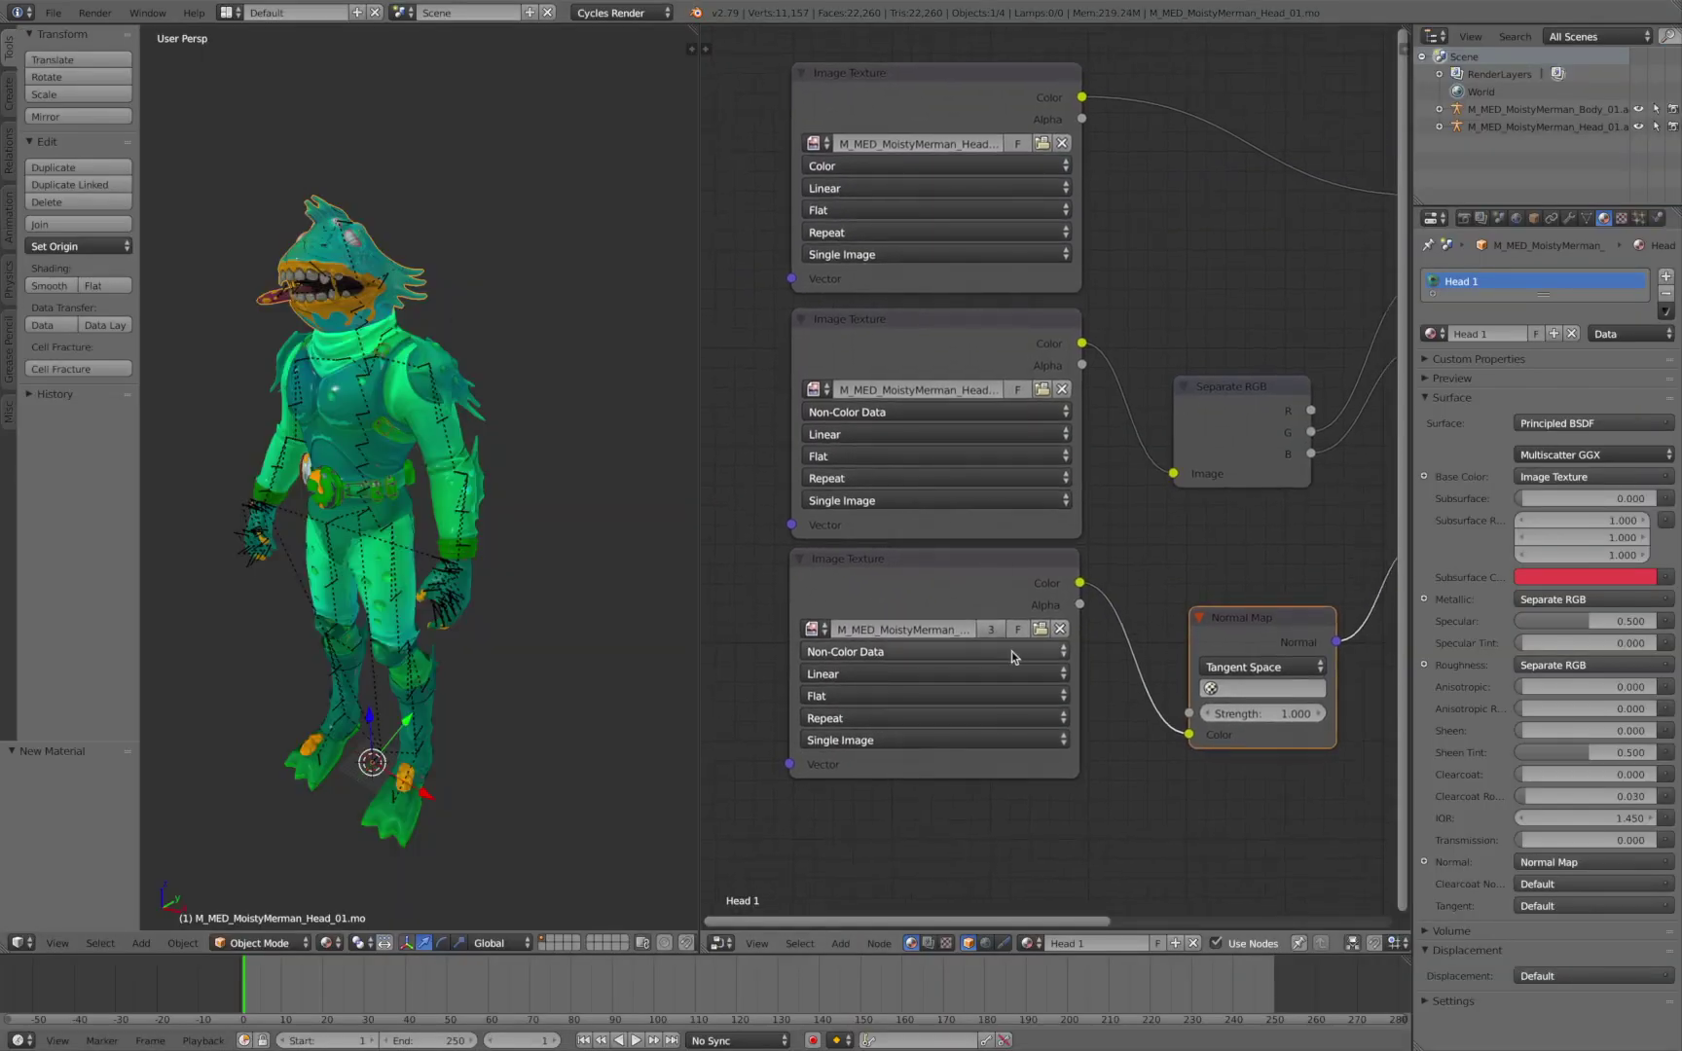
click(1040, 629)
click(249, 98)
click(249, 100)
click(259, 137)
click(278, 121)
click(277, 152)
double_click(310, 156)
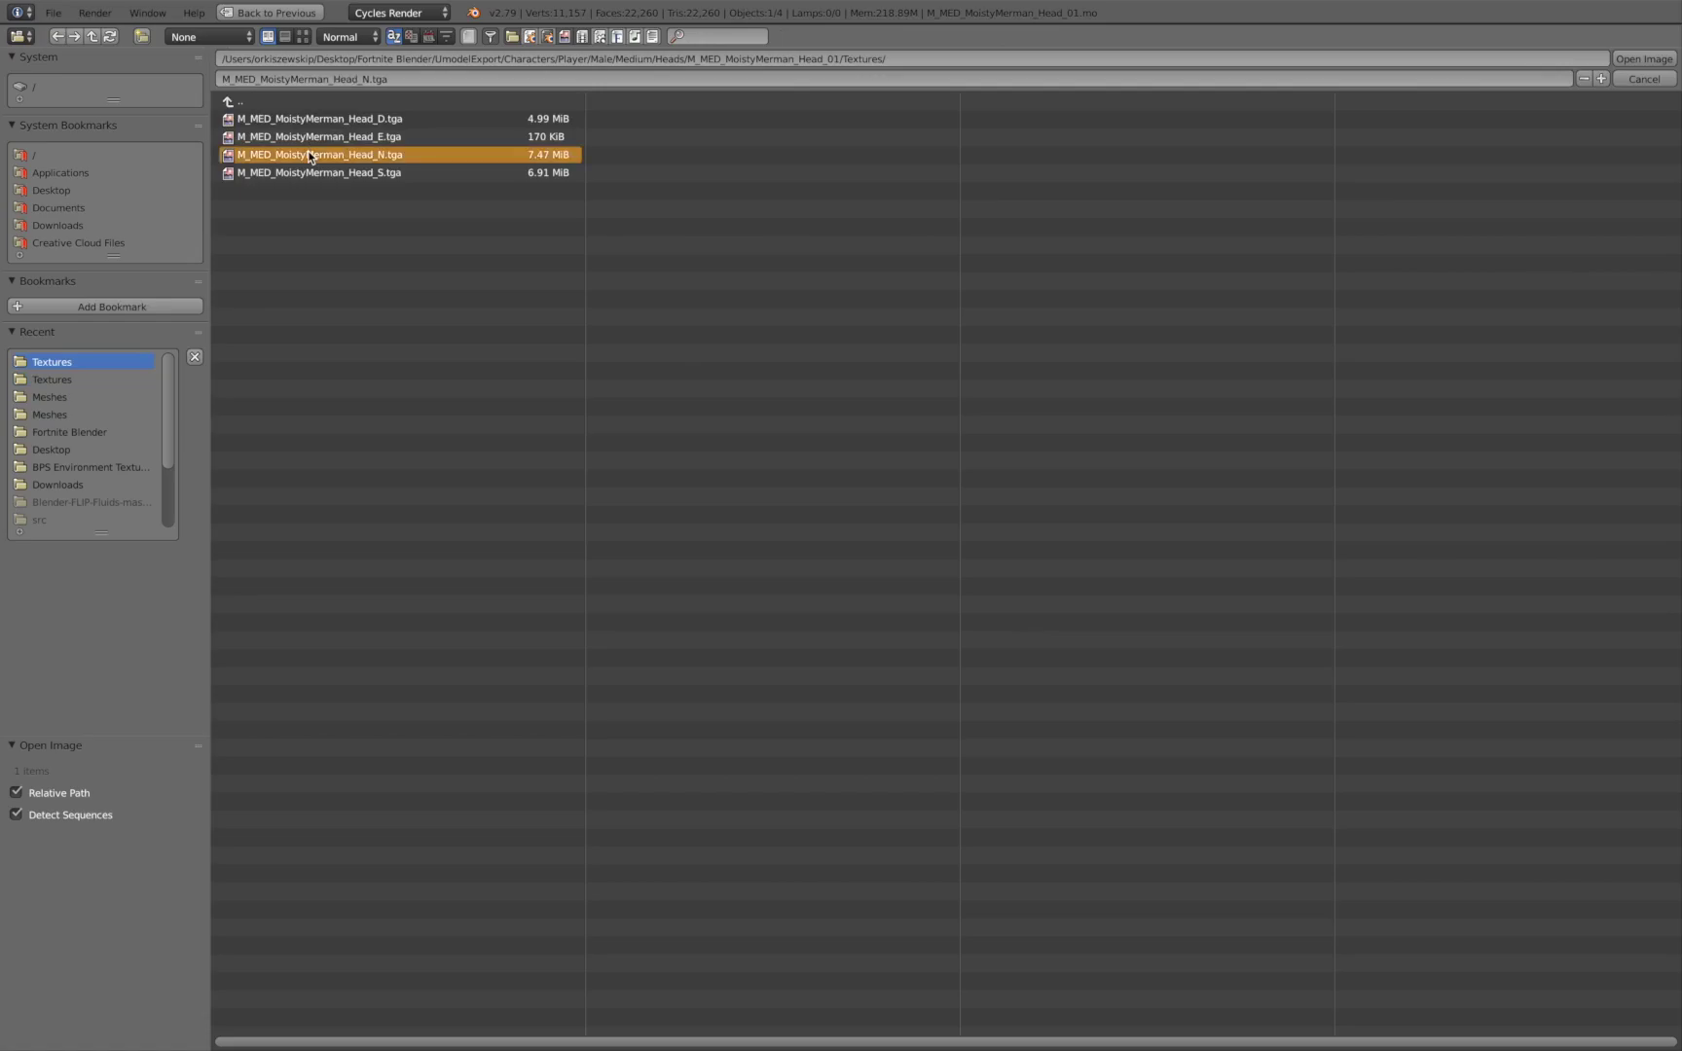
Check the available head texture files, the Head 1 node setup and the head's shading around the eyes
scroll(880, 492, down, 3)
scroll(518, 416, up, 5)
scroll(518, 416, down, 3)
middle_drag(518, 415, 530, 426)
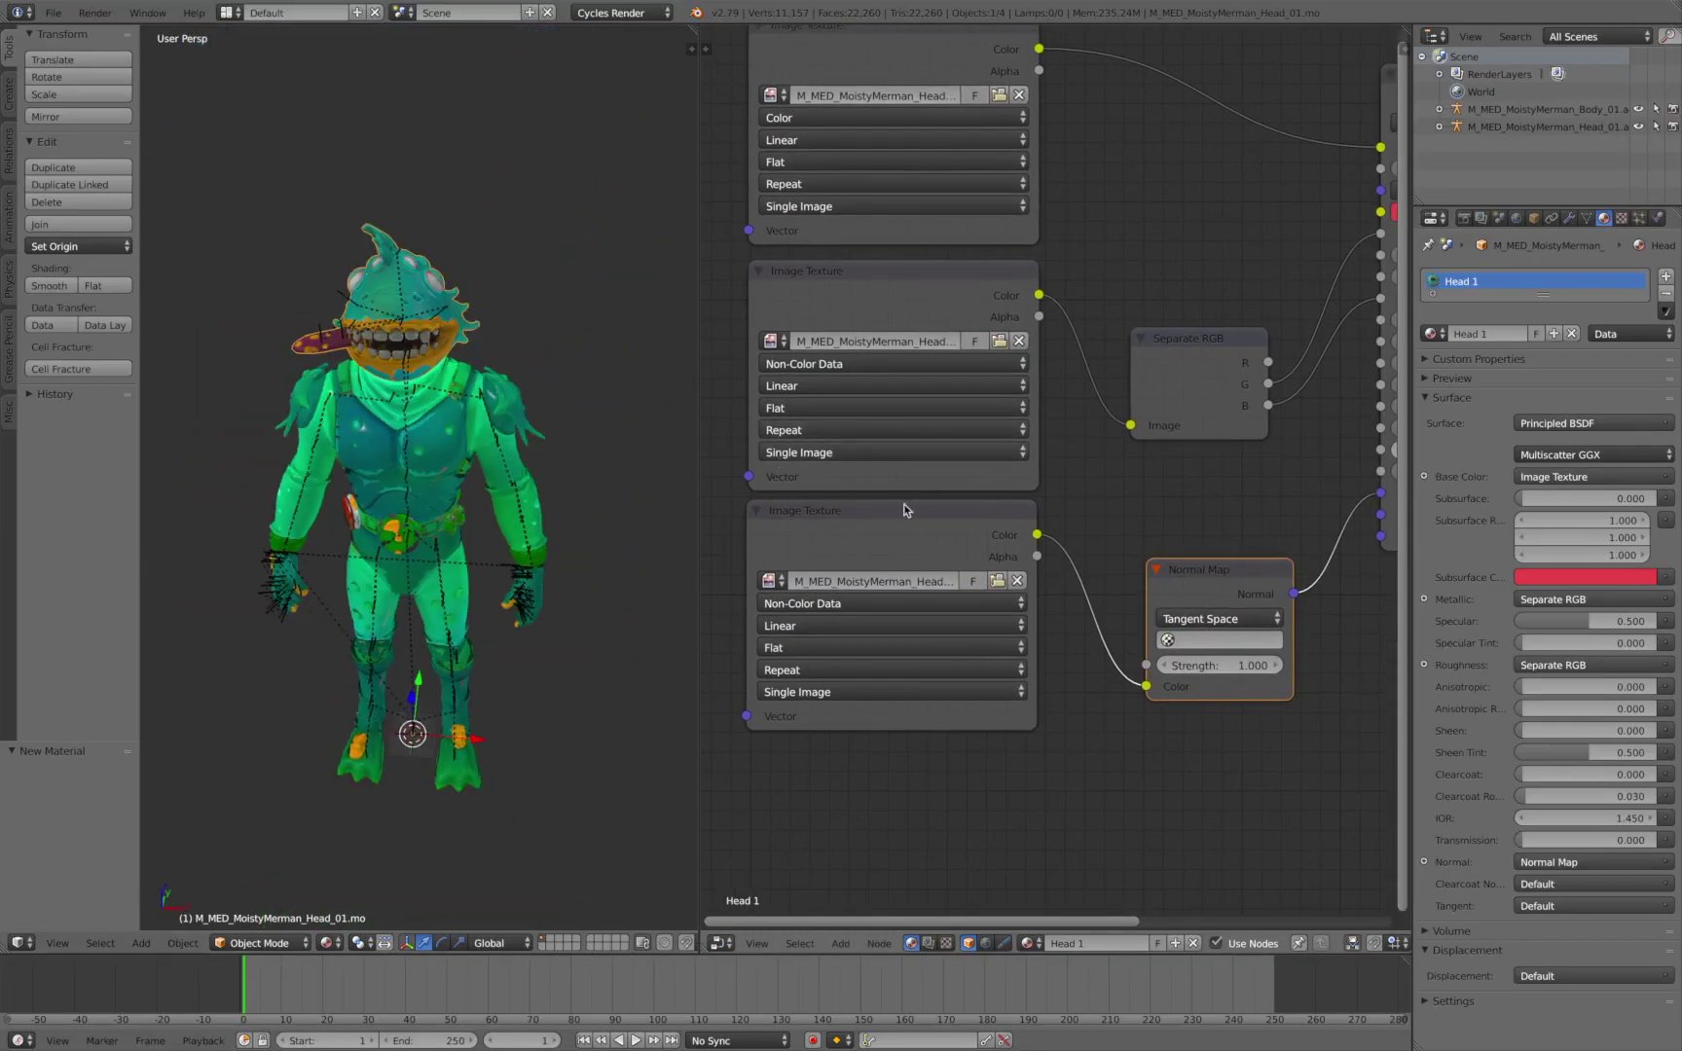
click(998, 581)
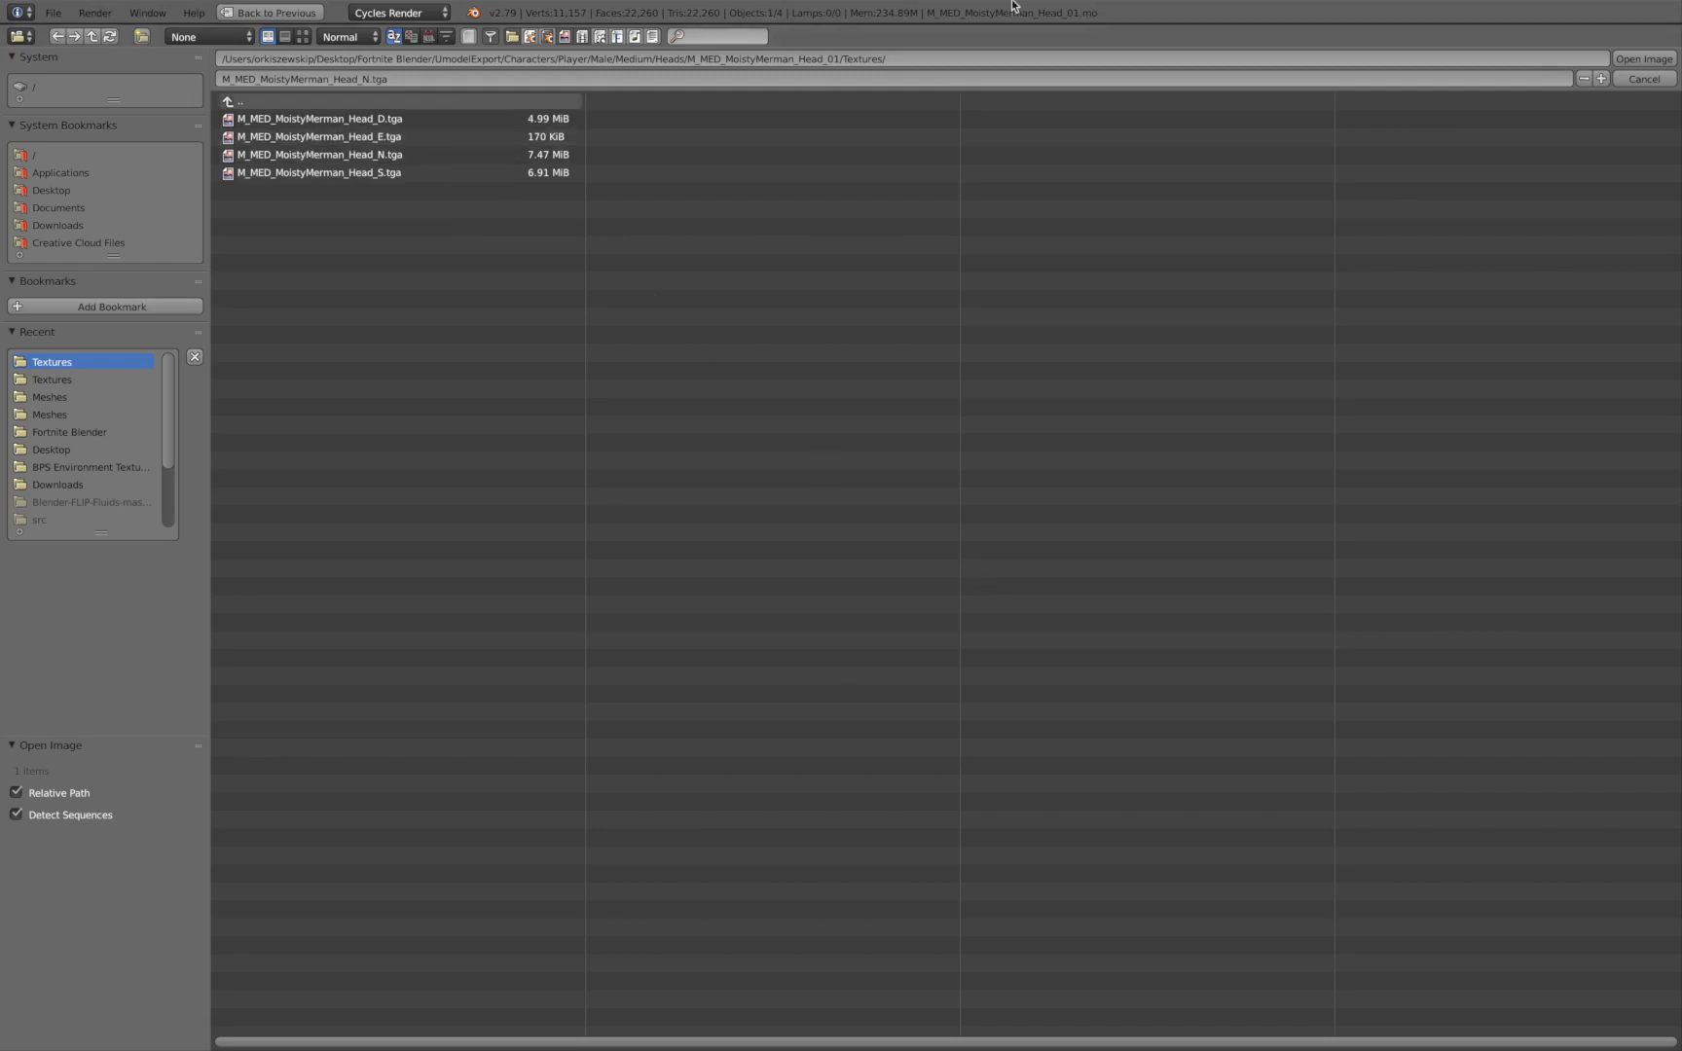
click(1646, 78)
scroll(754, 341, down, 3)
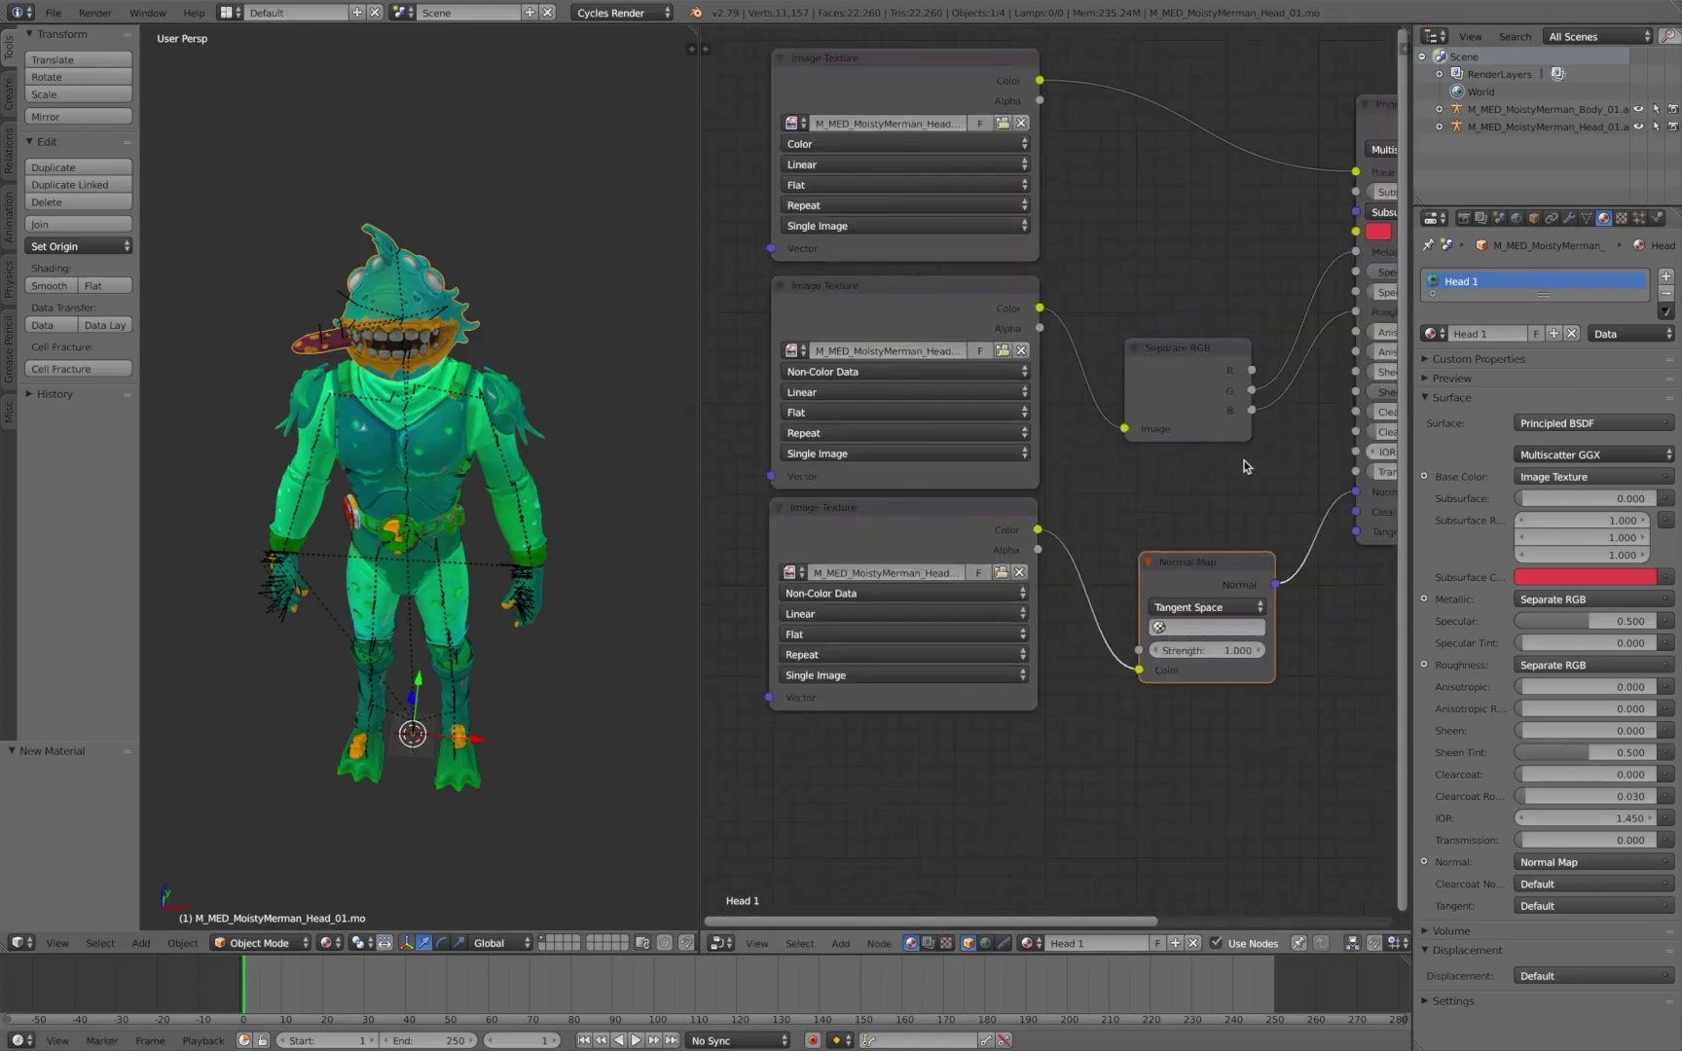
scroll(749, 339, down, 3)
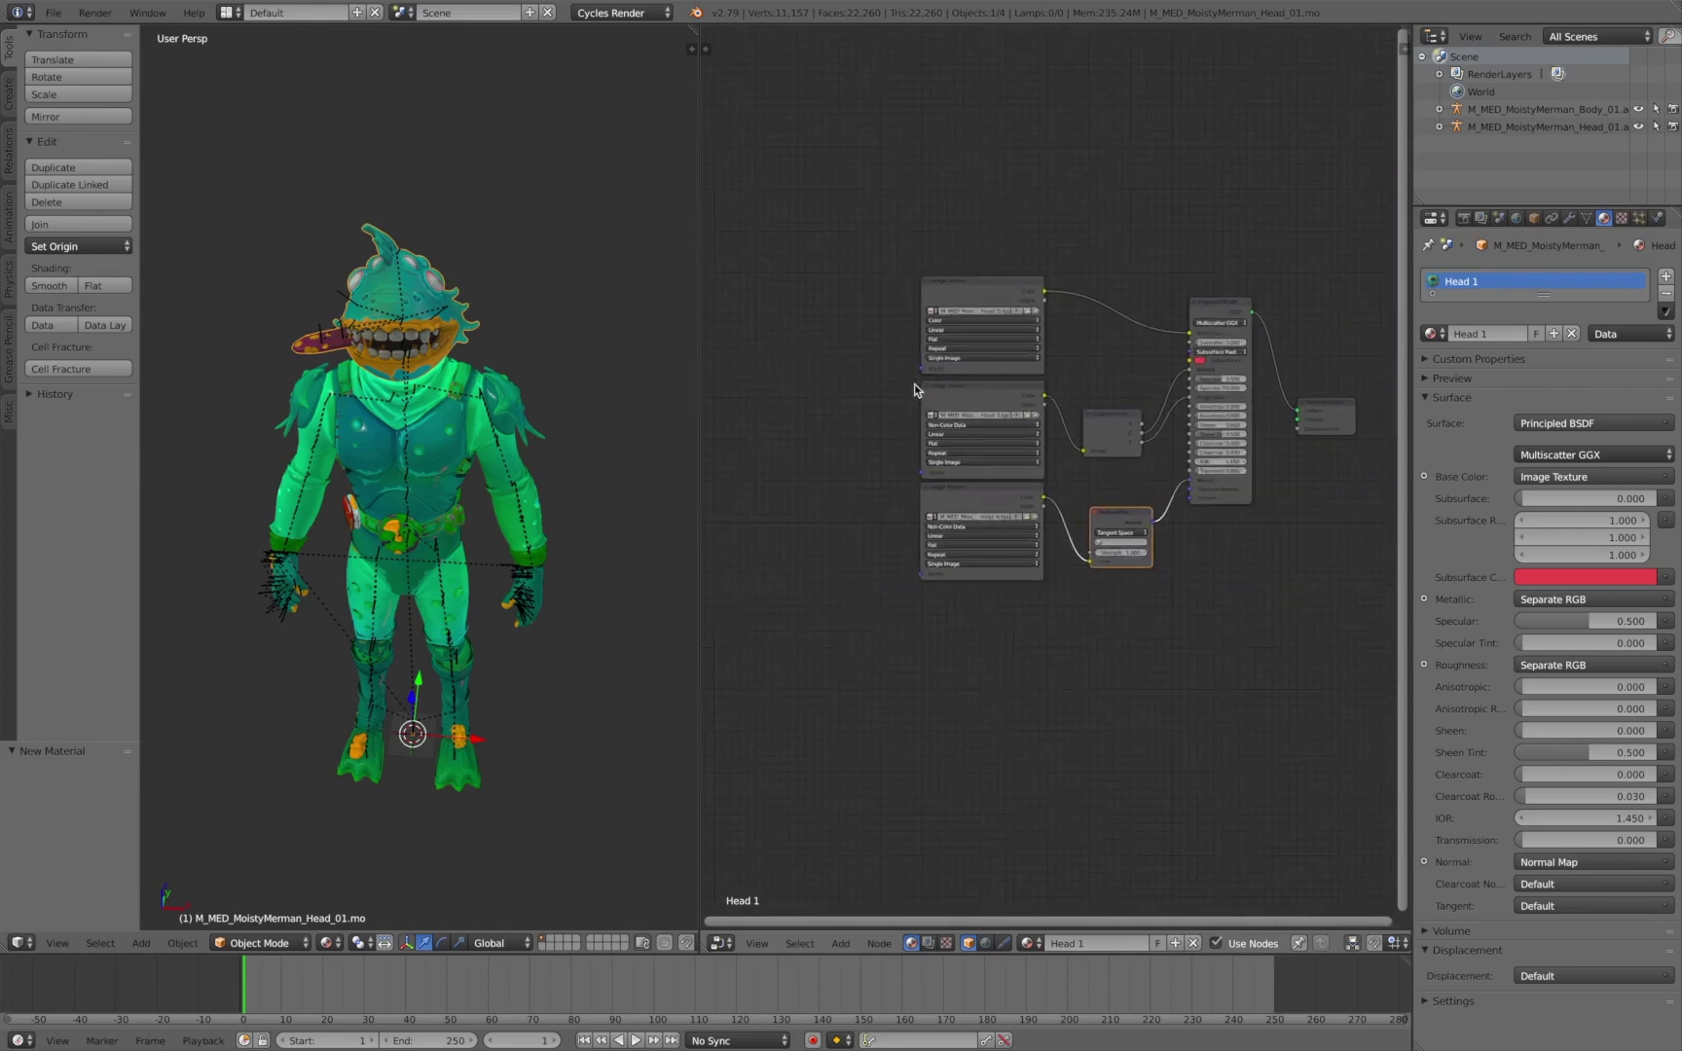
mouse_move(499, 330)
middle_down()
mouse_move(551, 351)
mouse_move(477, 316)
mouse_move(484, 362)
middle_up()
scroll(465, 311, up, 5)
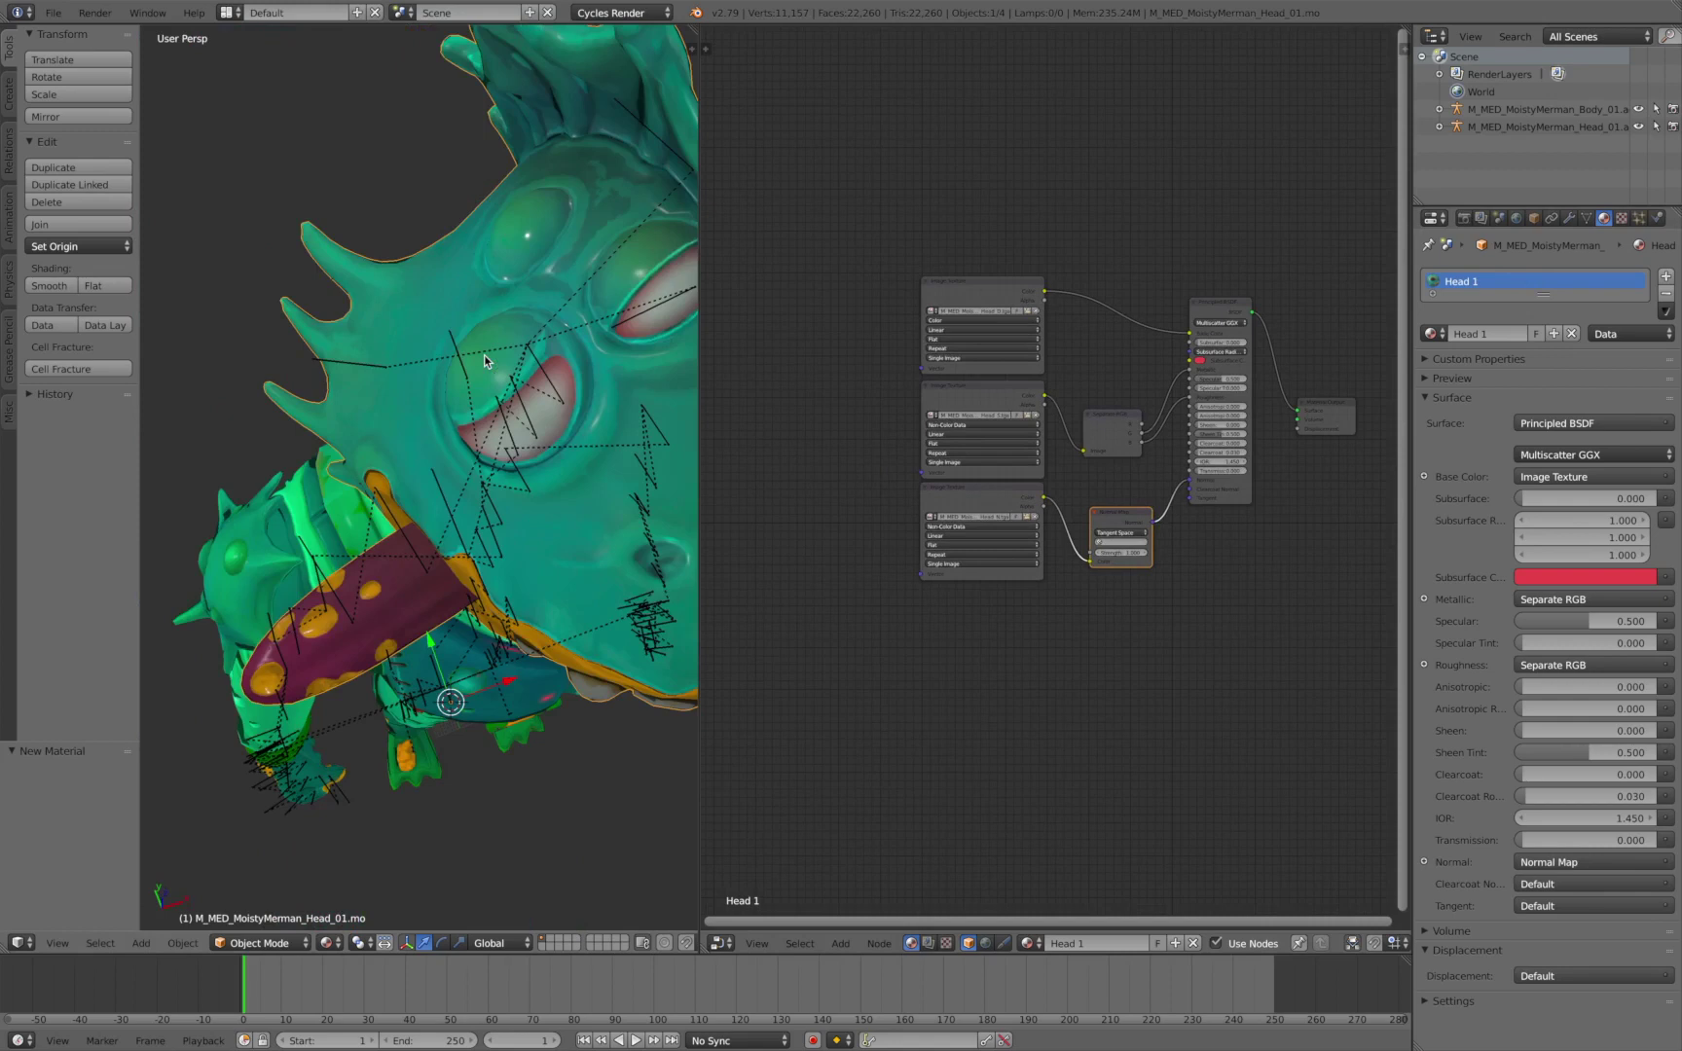
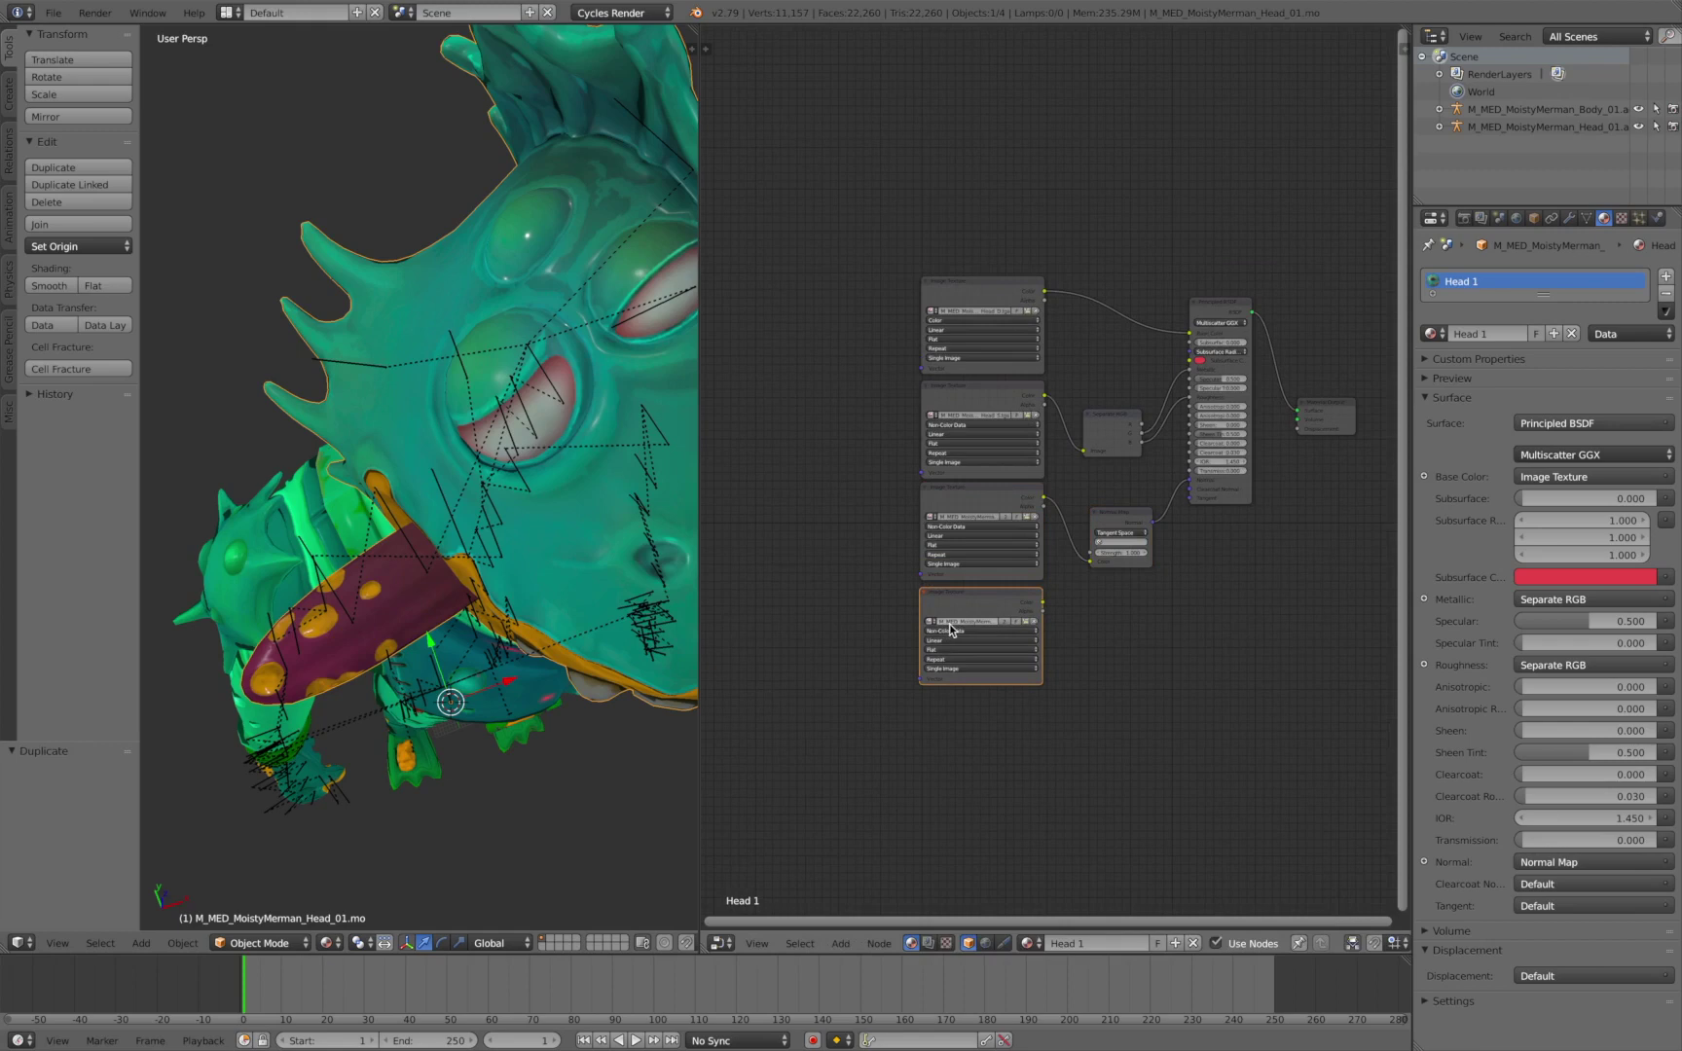
Set the color space of the duplicated fourth image texture in Head 1 to Color
click(950, 630)
click(951, 630)
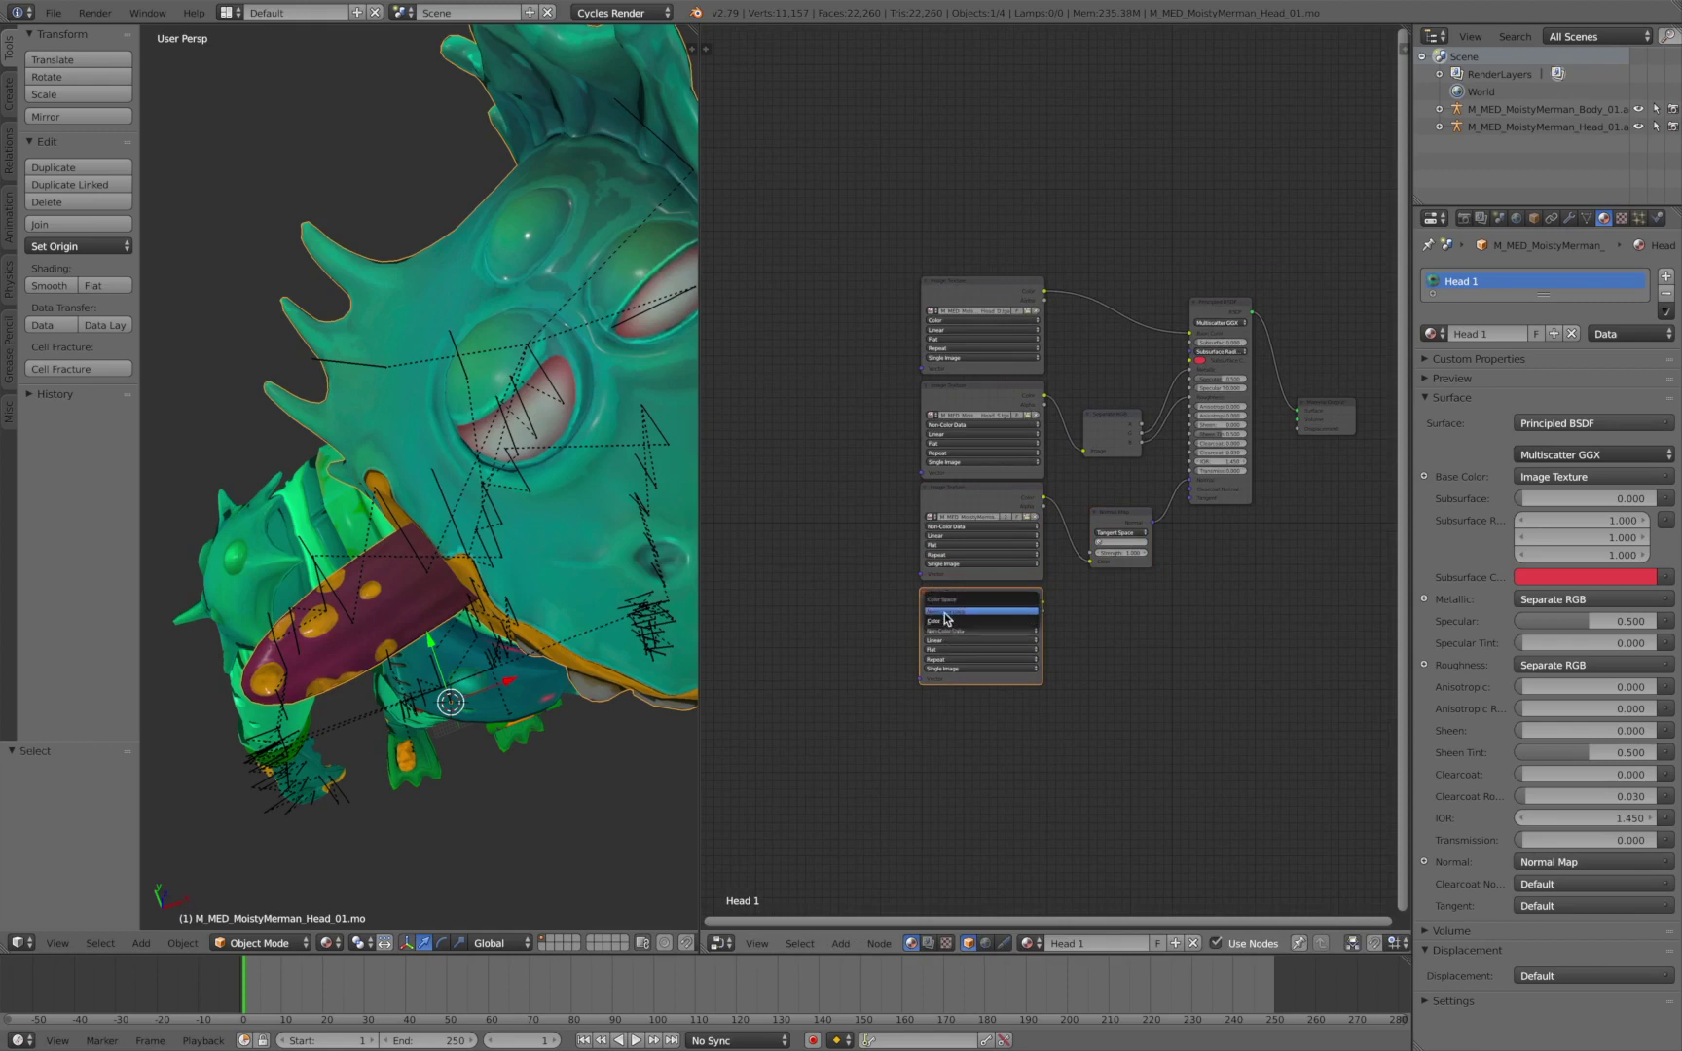
click(946, 621)
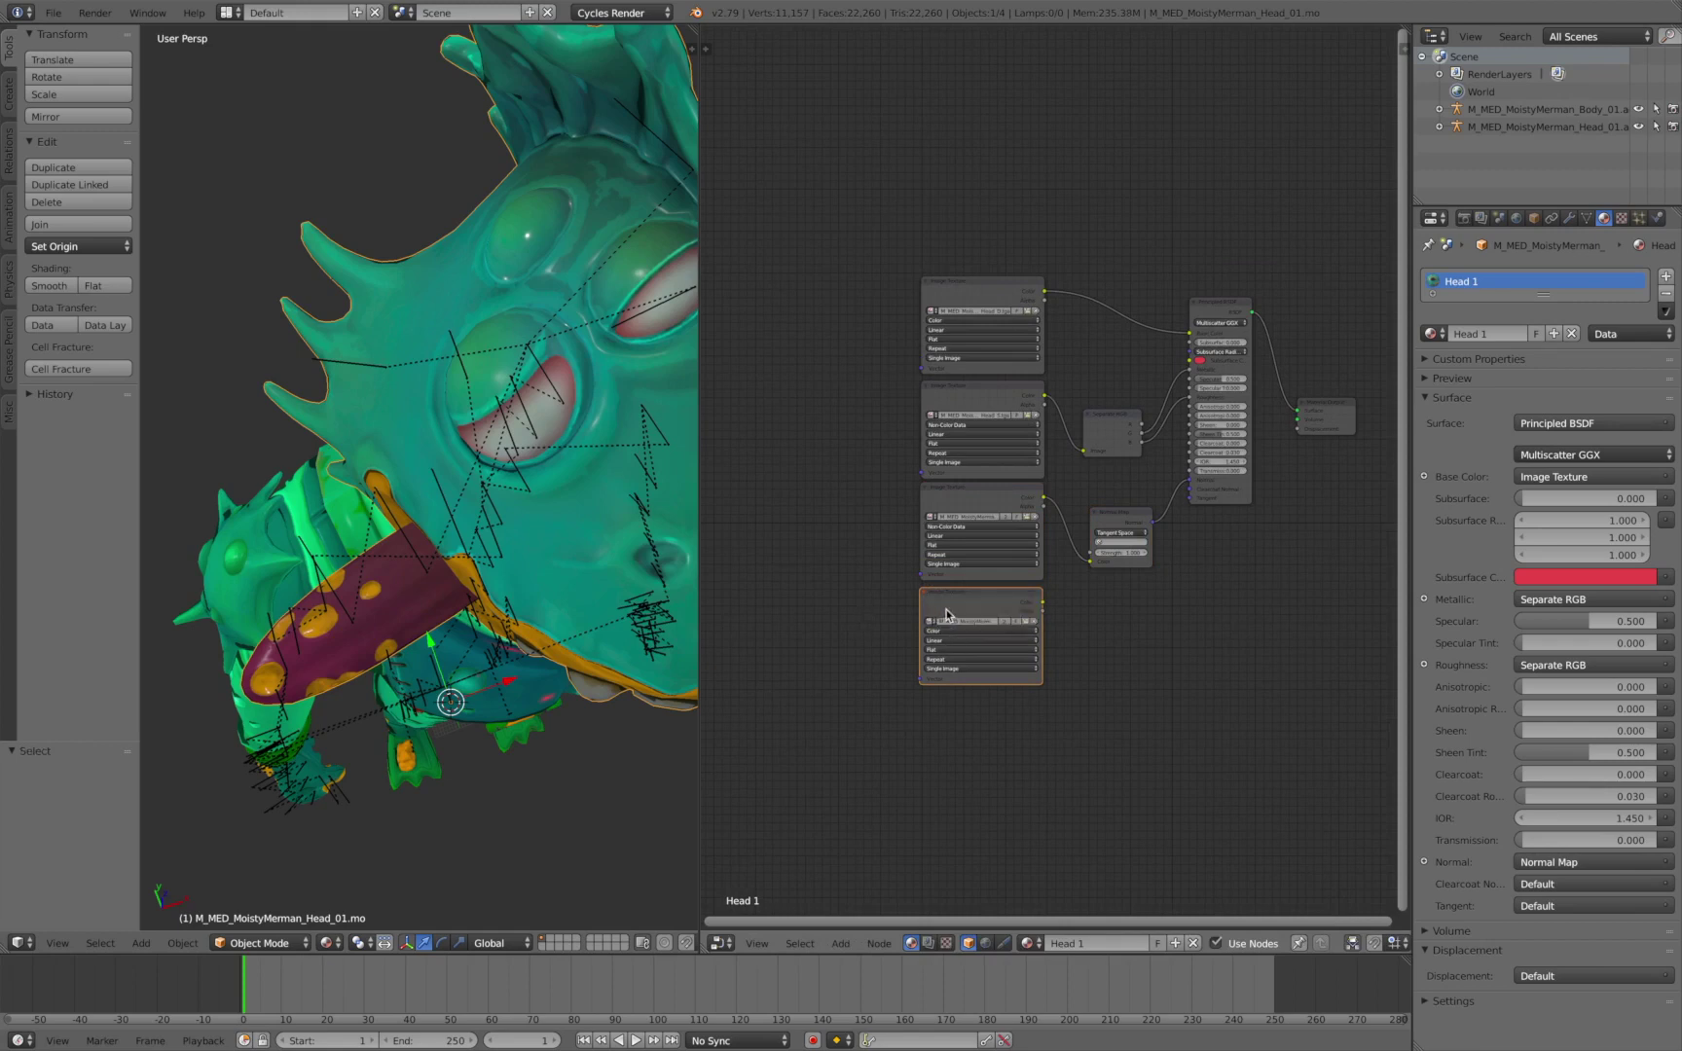
Insert a Mix Shader between the Principled BSDF and Material Output, and link the fourth image texture's color to its Fac
middle_drag(1038, 603, 876, 584)
scroll(876, 584, down, 2)
scroll(1122, 433, up, 1)
drag(1122, 433, 1173, 434)
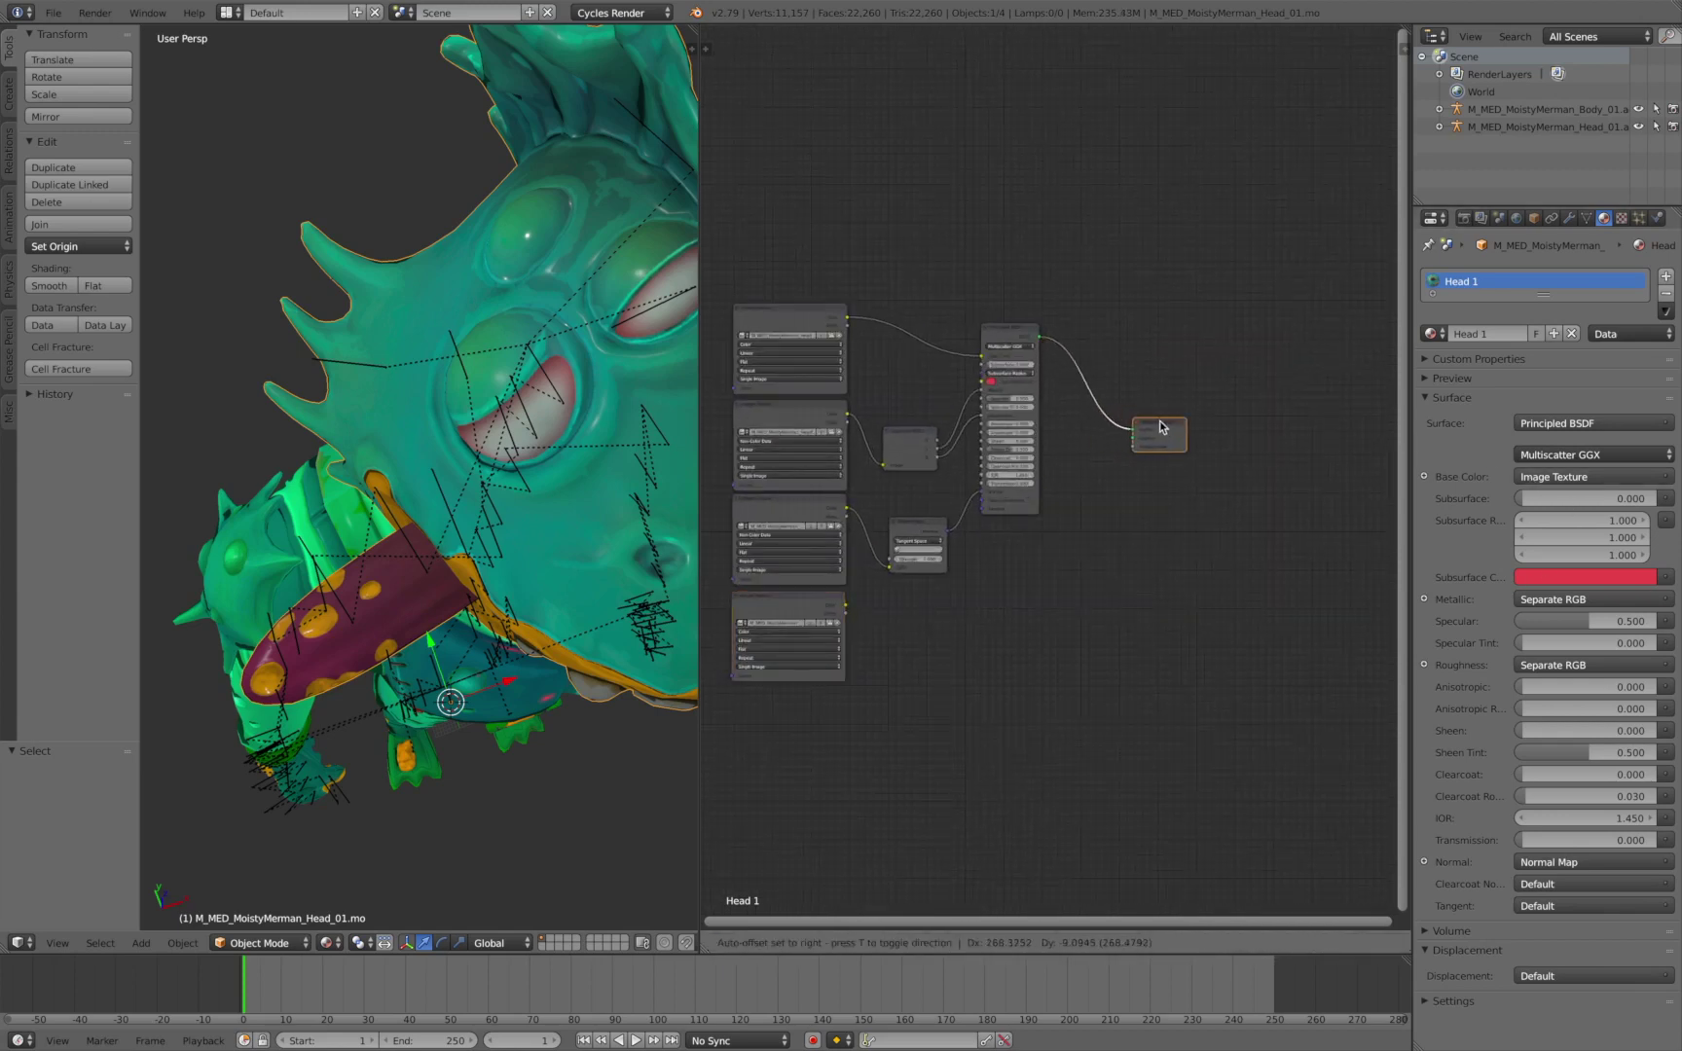
key(shift+a)
click(1065, 422)
text(mix)
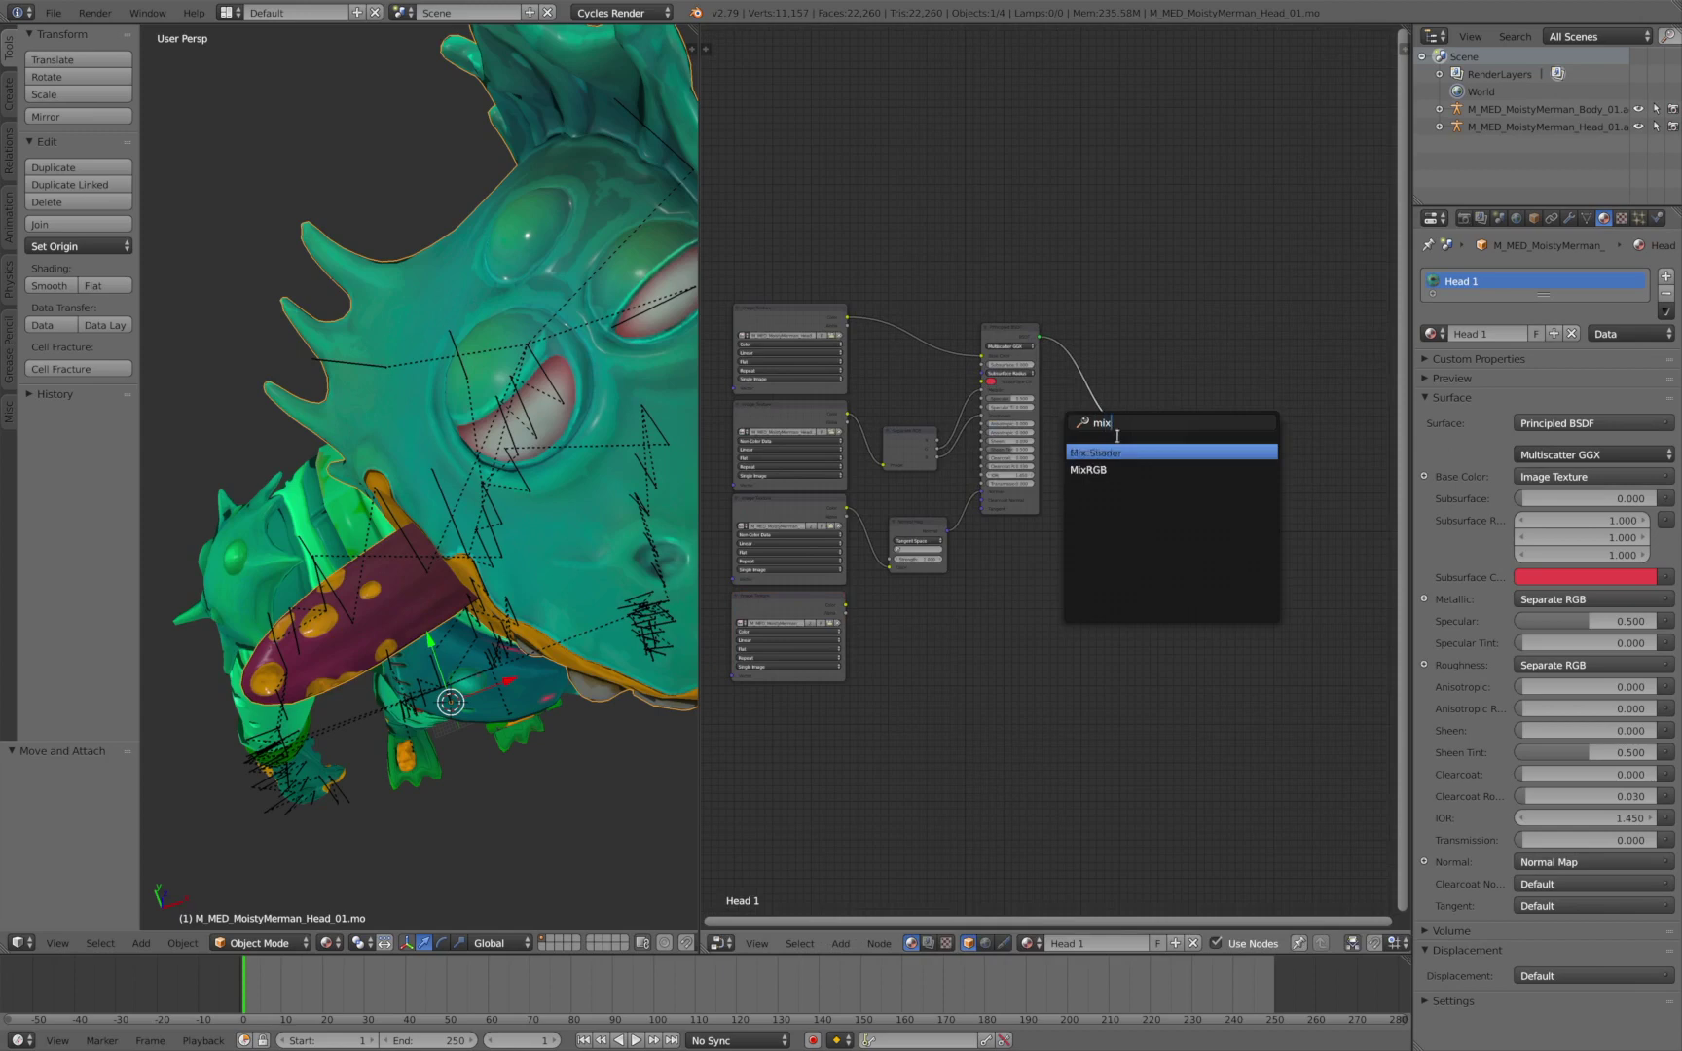
key(Return)
click(1090, 409)
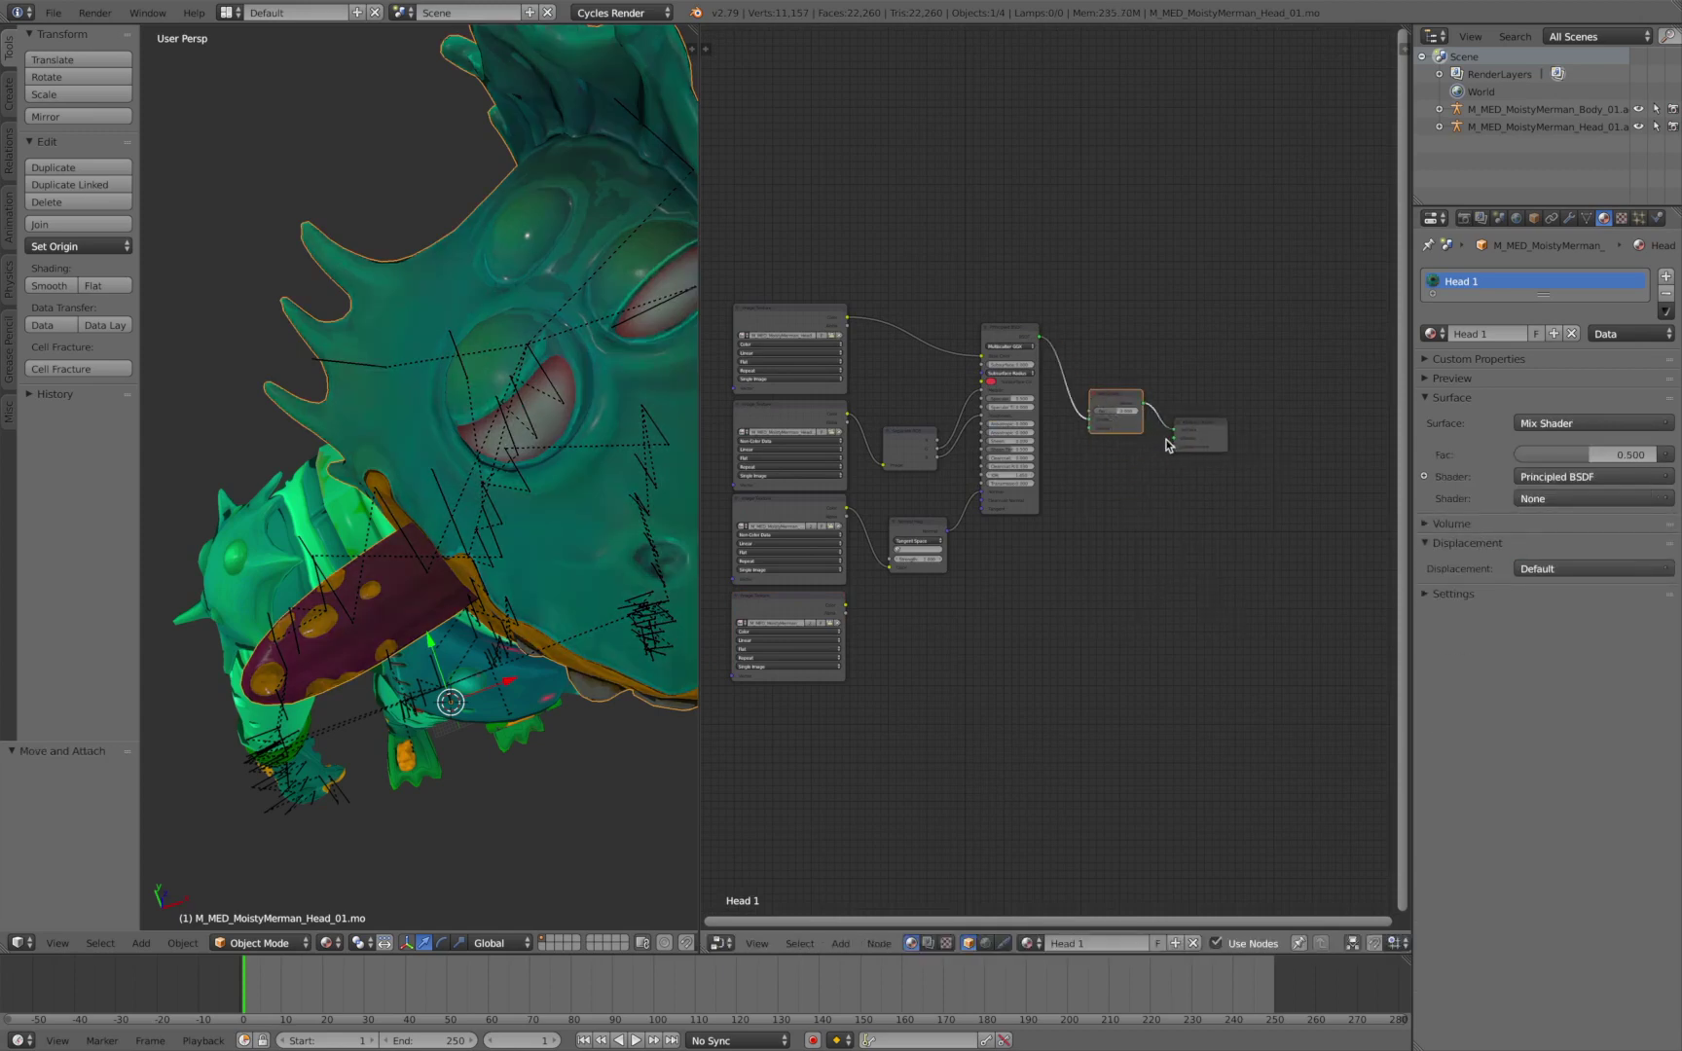
mouse_move(846, 604)
mouse_down()
mouse_move(1051, 519)
mouse_move(1097, 421)
mouse_up()
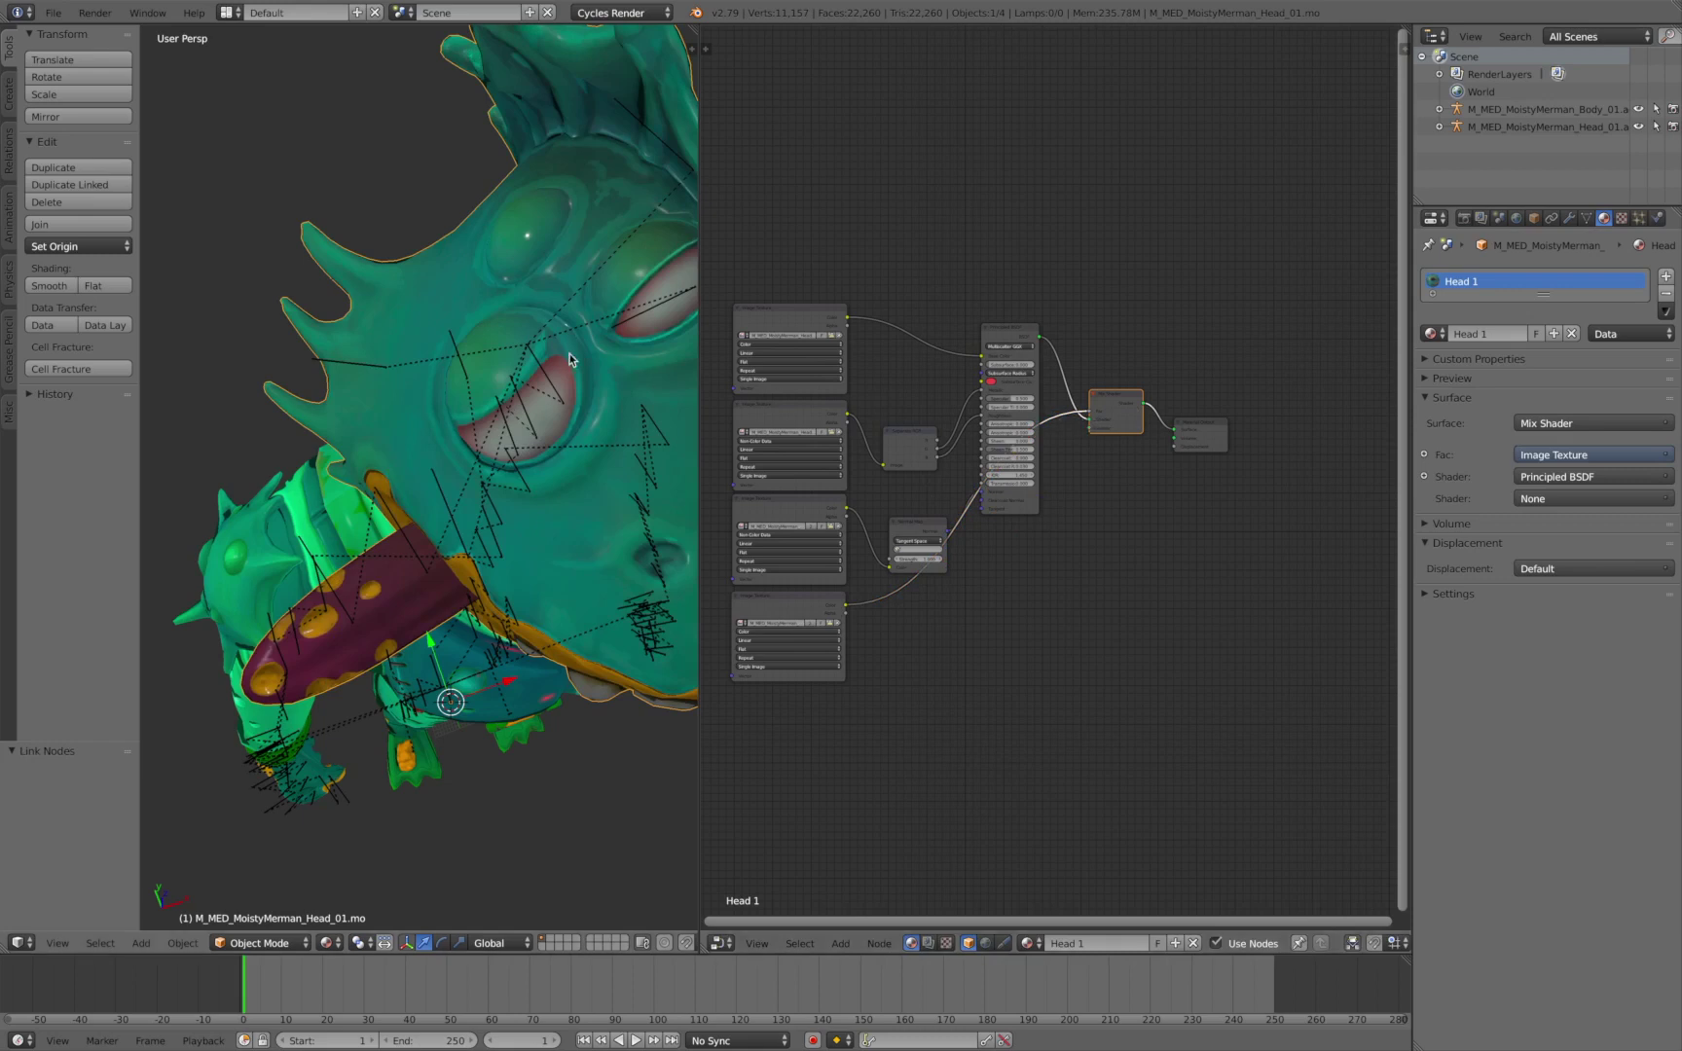
Add an Emission shader below the Principled BSDF, feed it the first image texture's color, and link it to the Mix Shader's second shader input
click(814, 322)
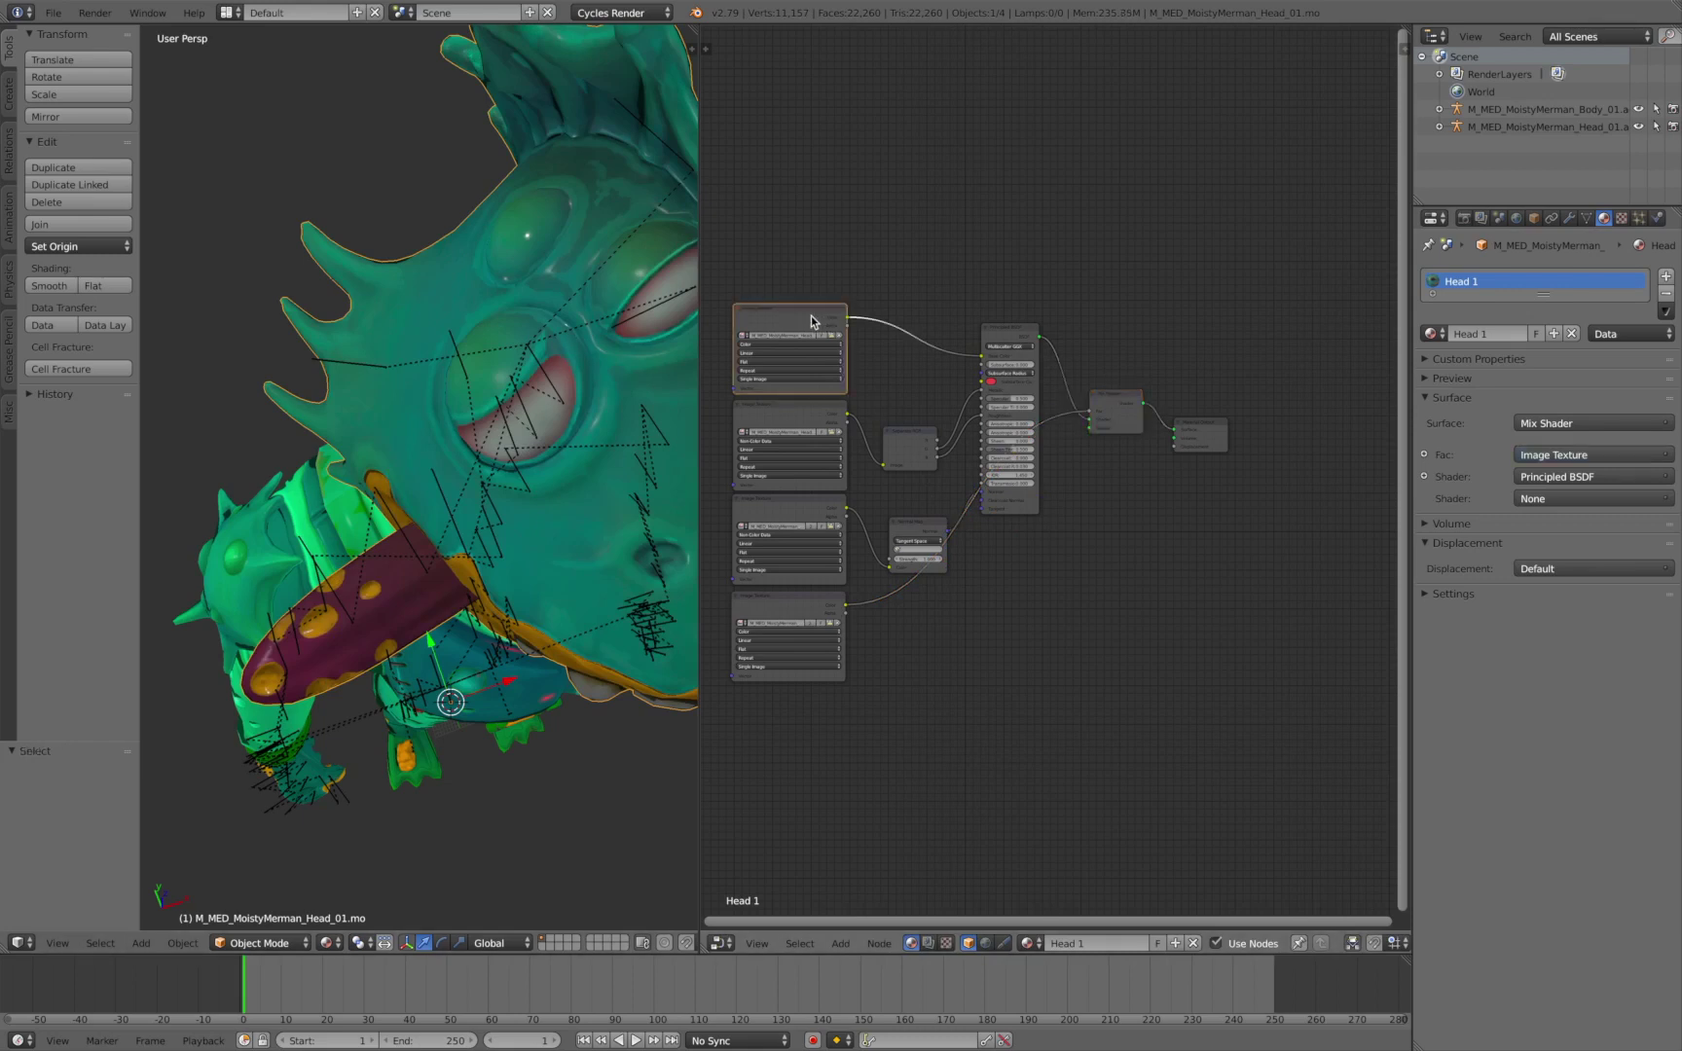
key(shift+a)
text(em)
click(1067, 549)
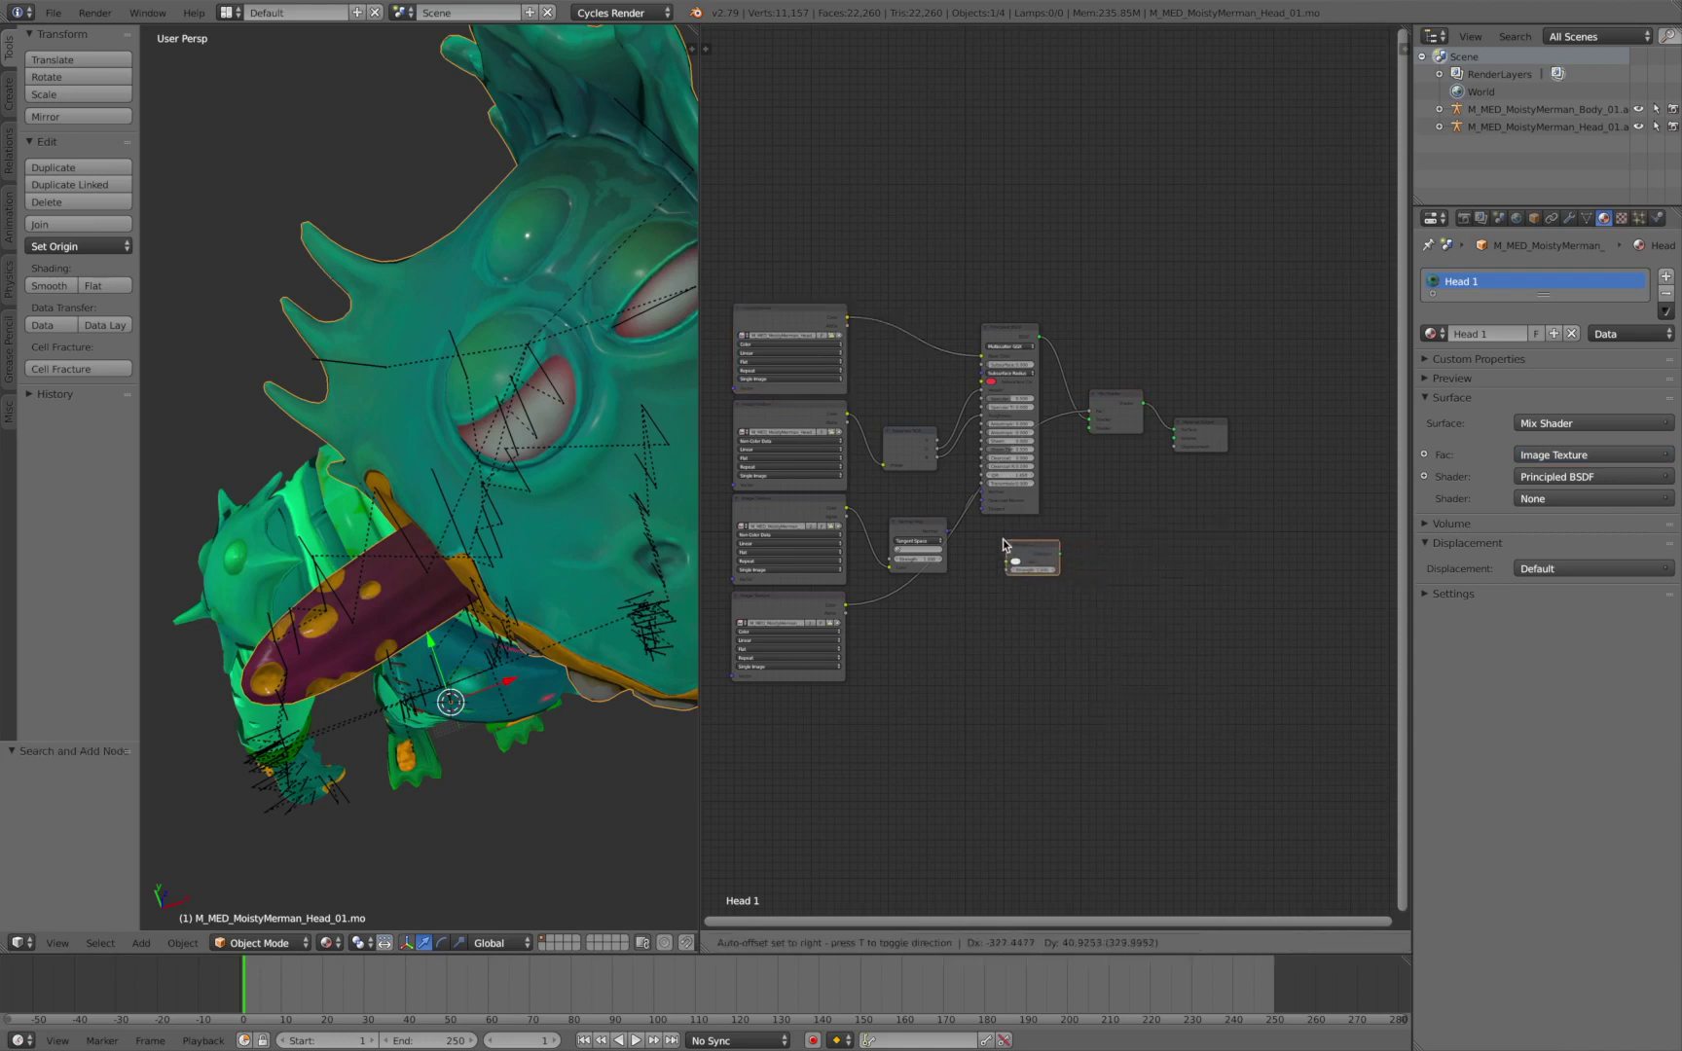
click(986, 526)
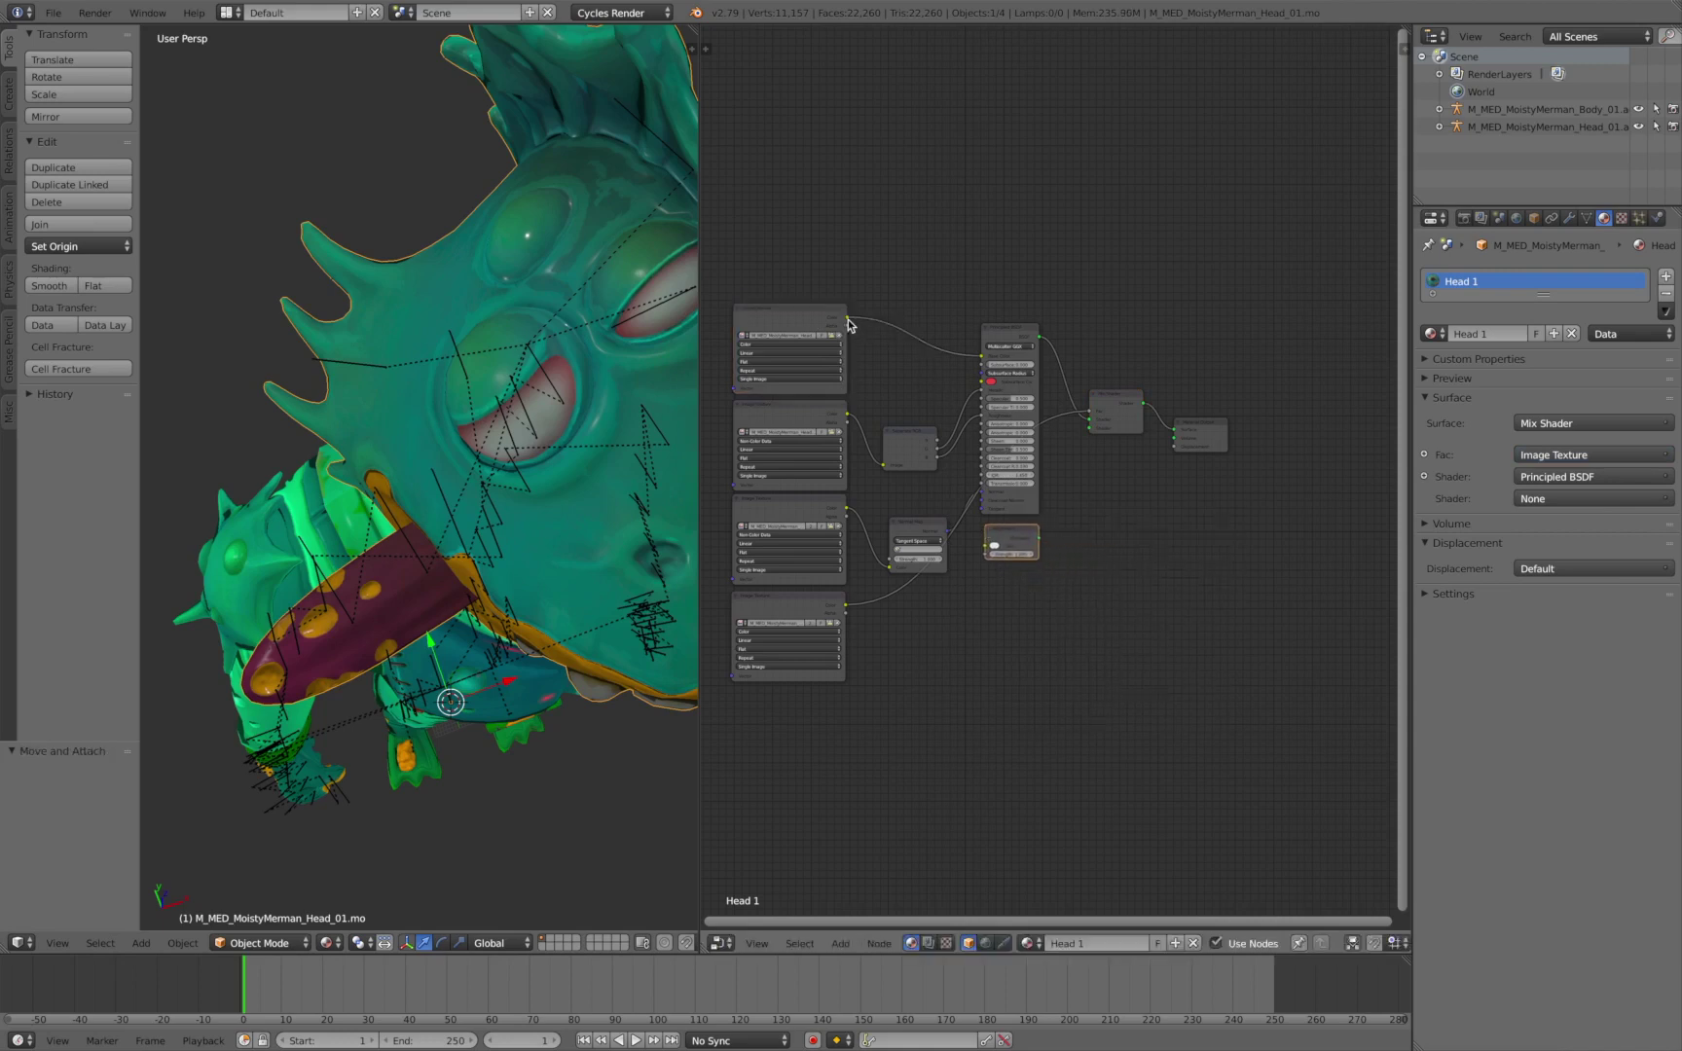
key(g)
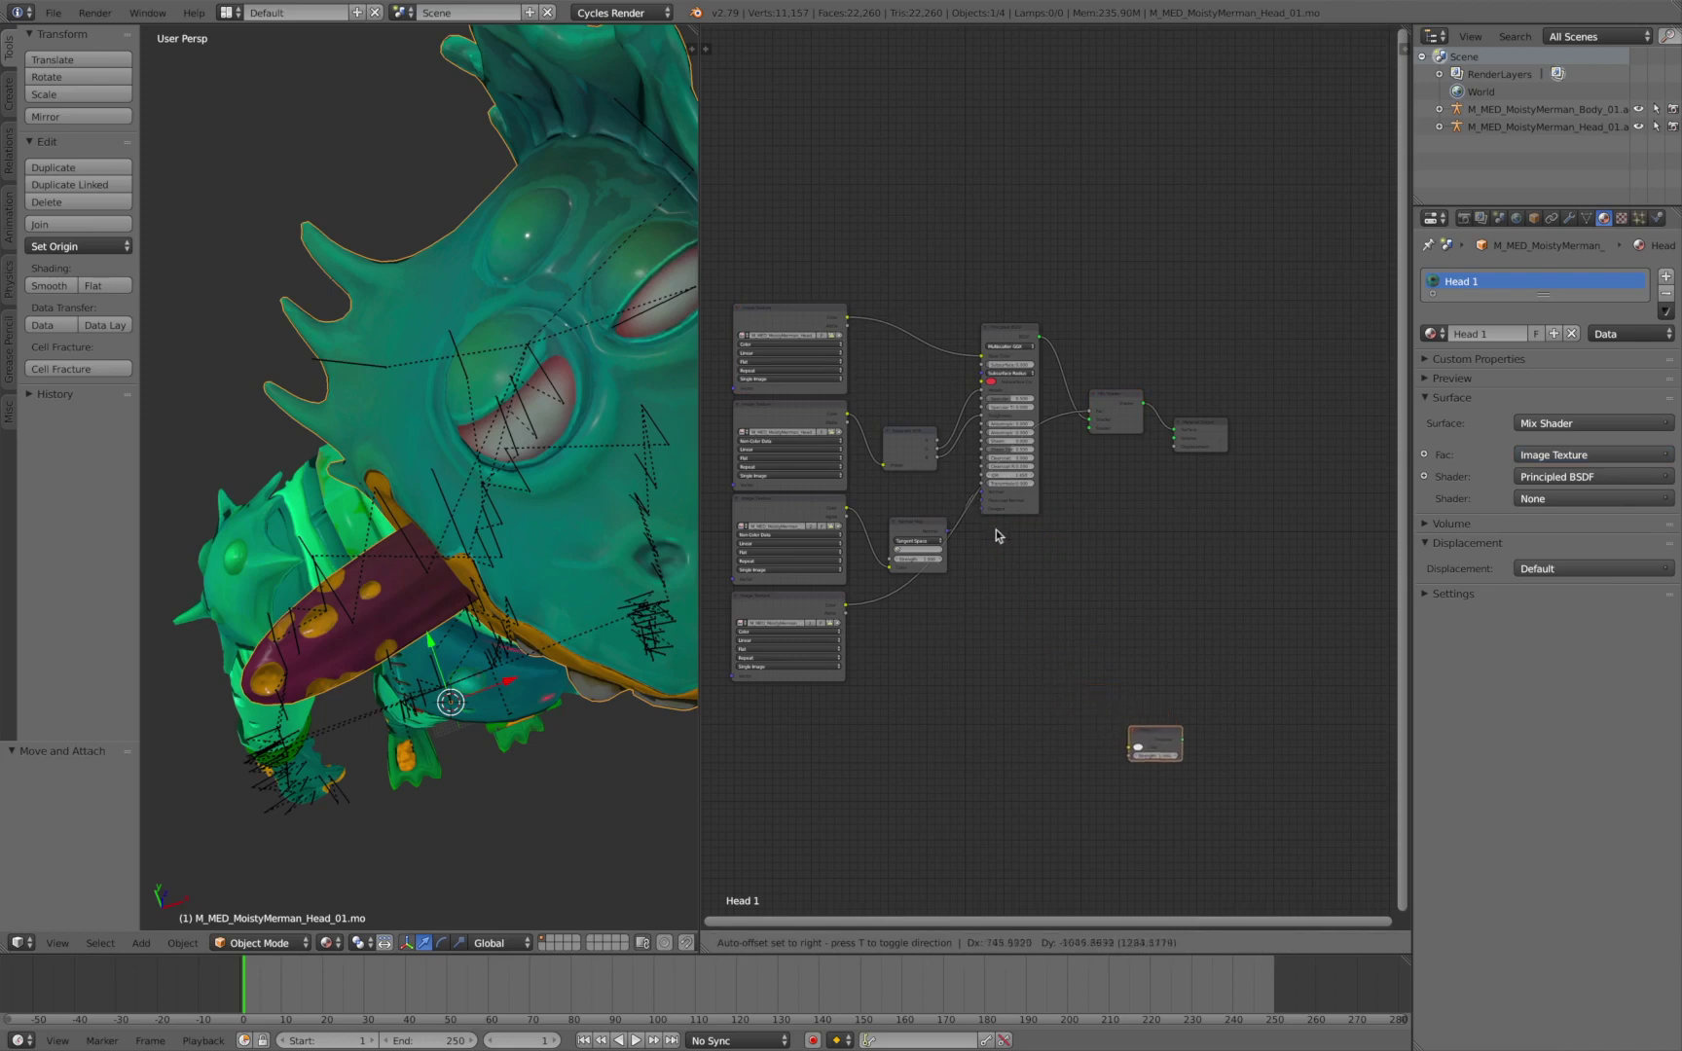
key(Escape)
drag(849, 323, 986, 551)
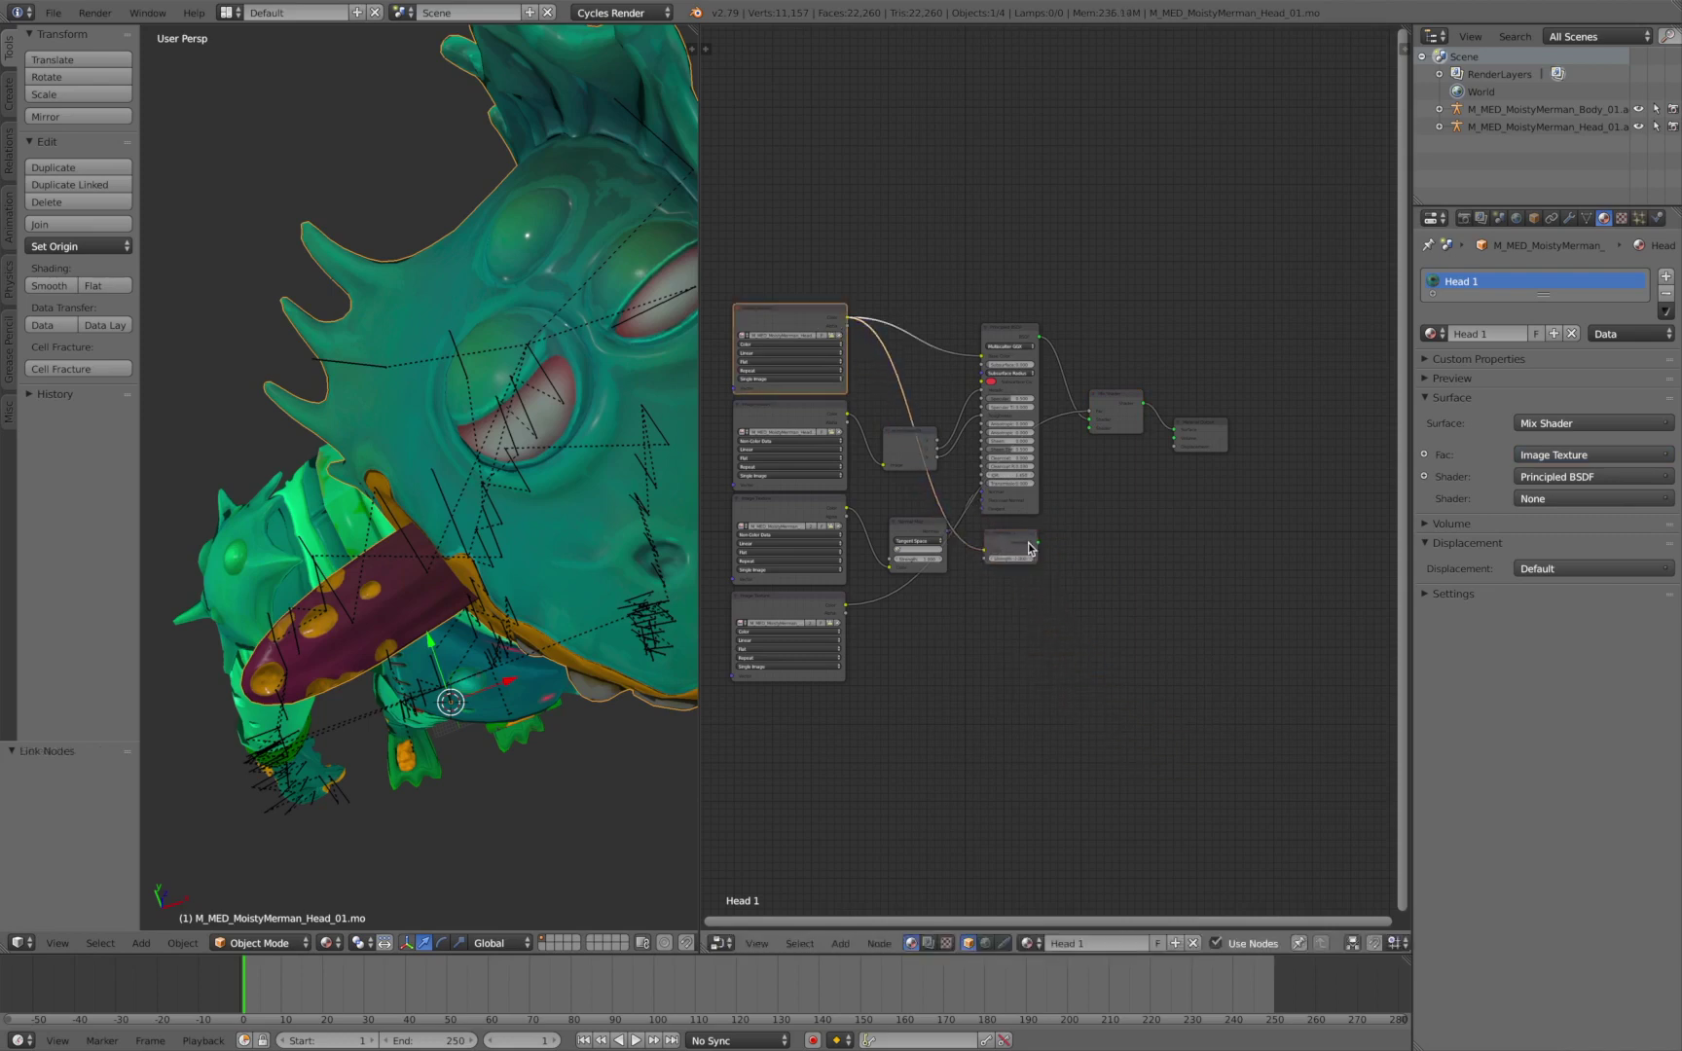
drag(1038, 541, 1090, 430)
Preview the whole character in rendered shading to examine the head's emission mix
middle_drag(668, 455, 601, 443)
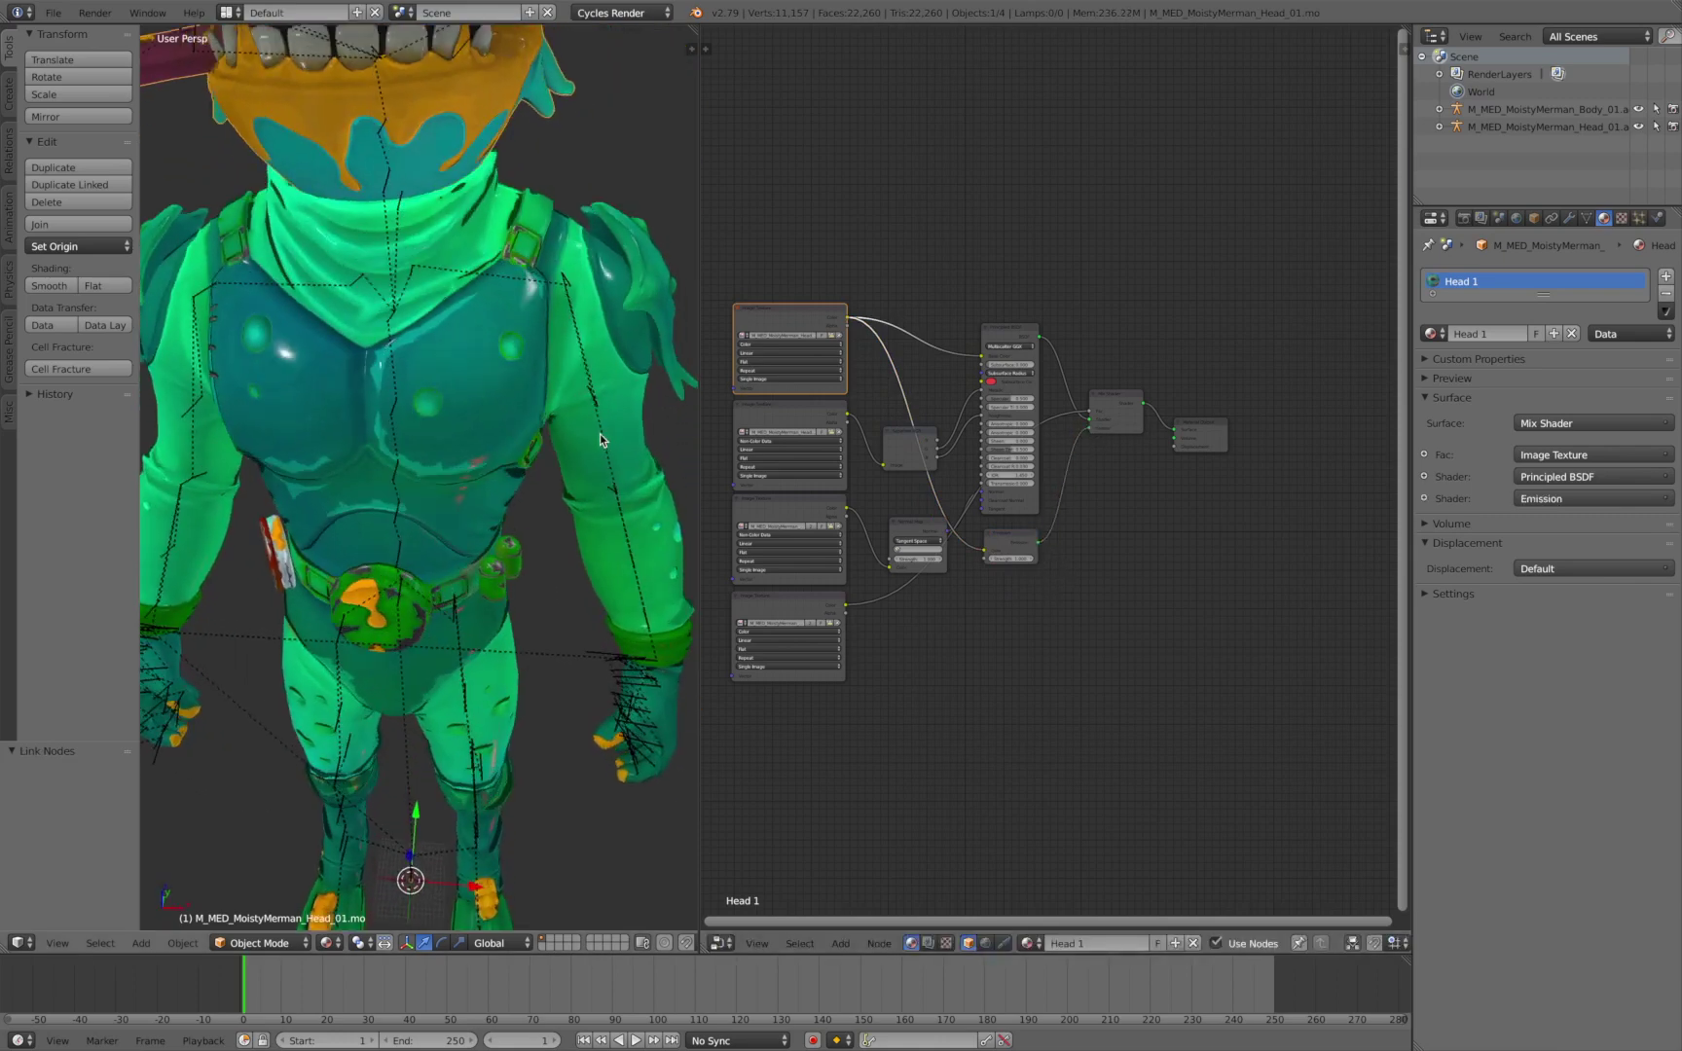
scroll(964, 531, up, 2)
scroll(959, 534, up, 2)
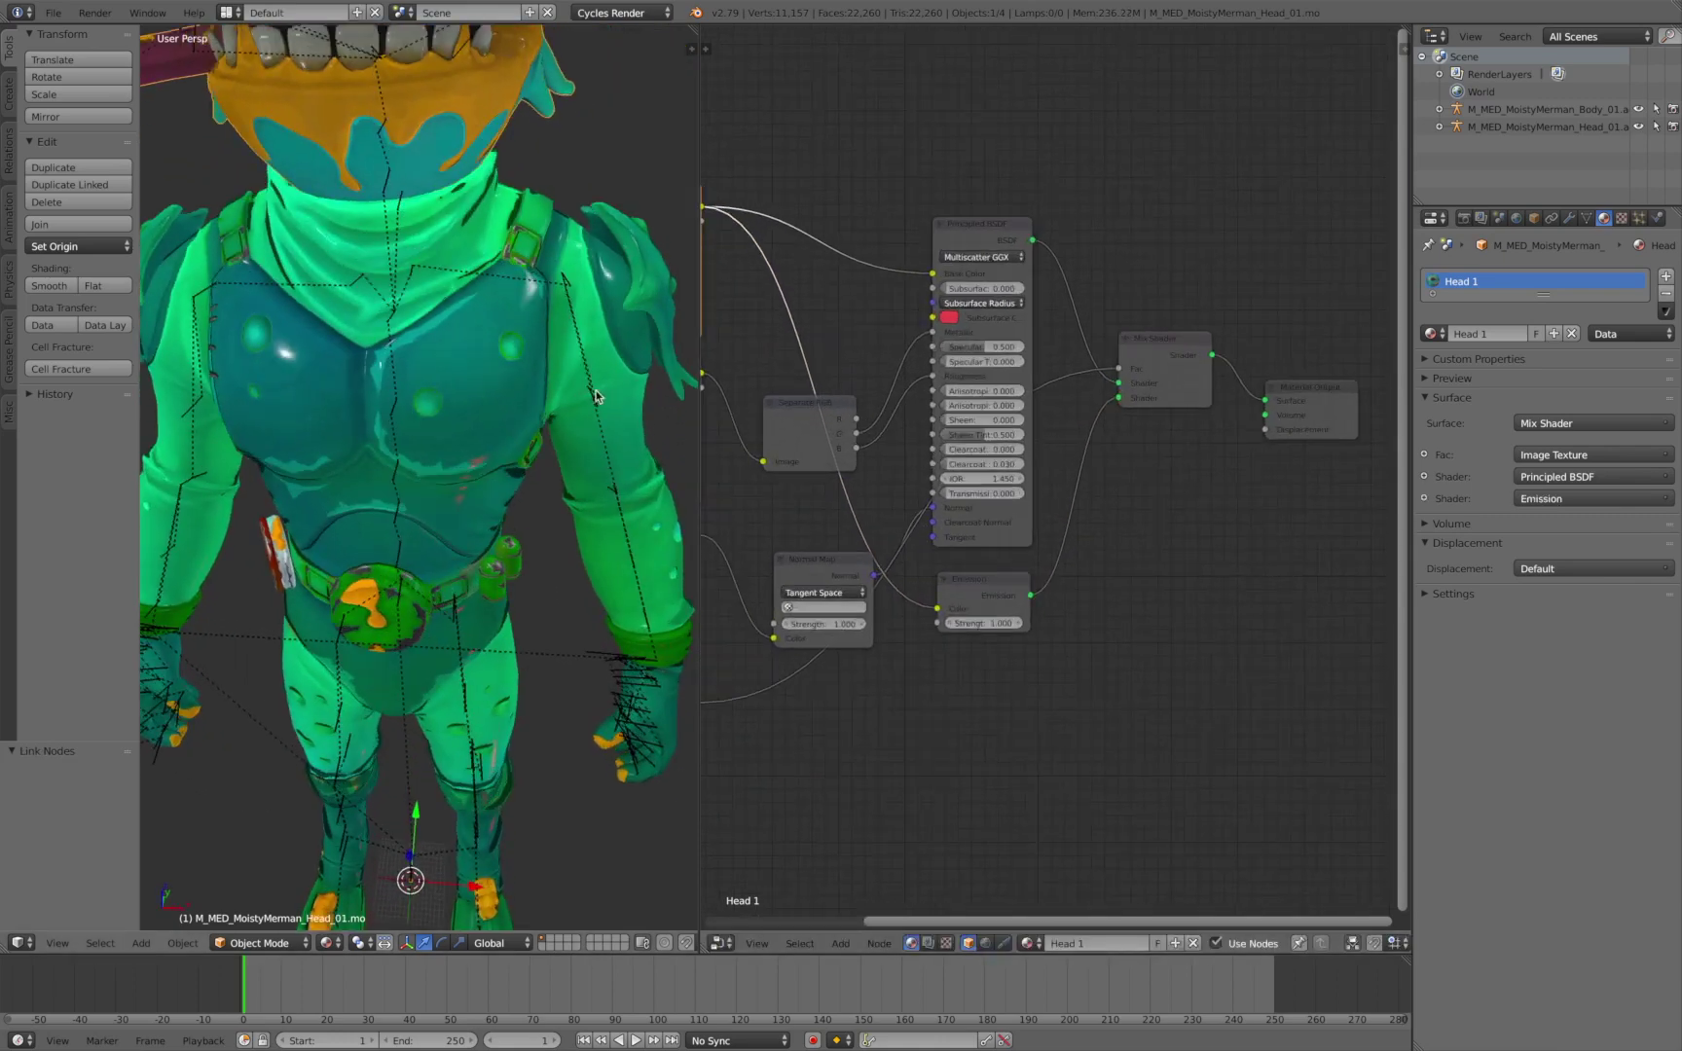
scroll(595, 394, down, 4)
key(shift+z)
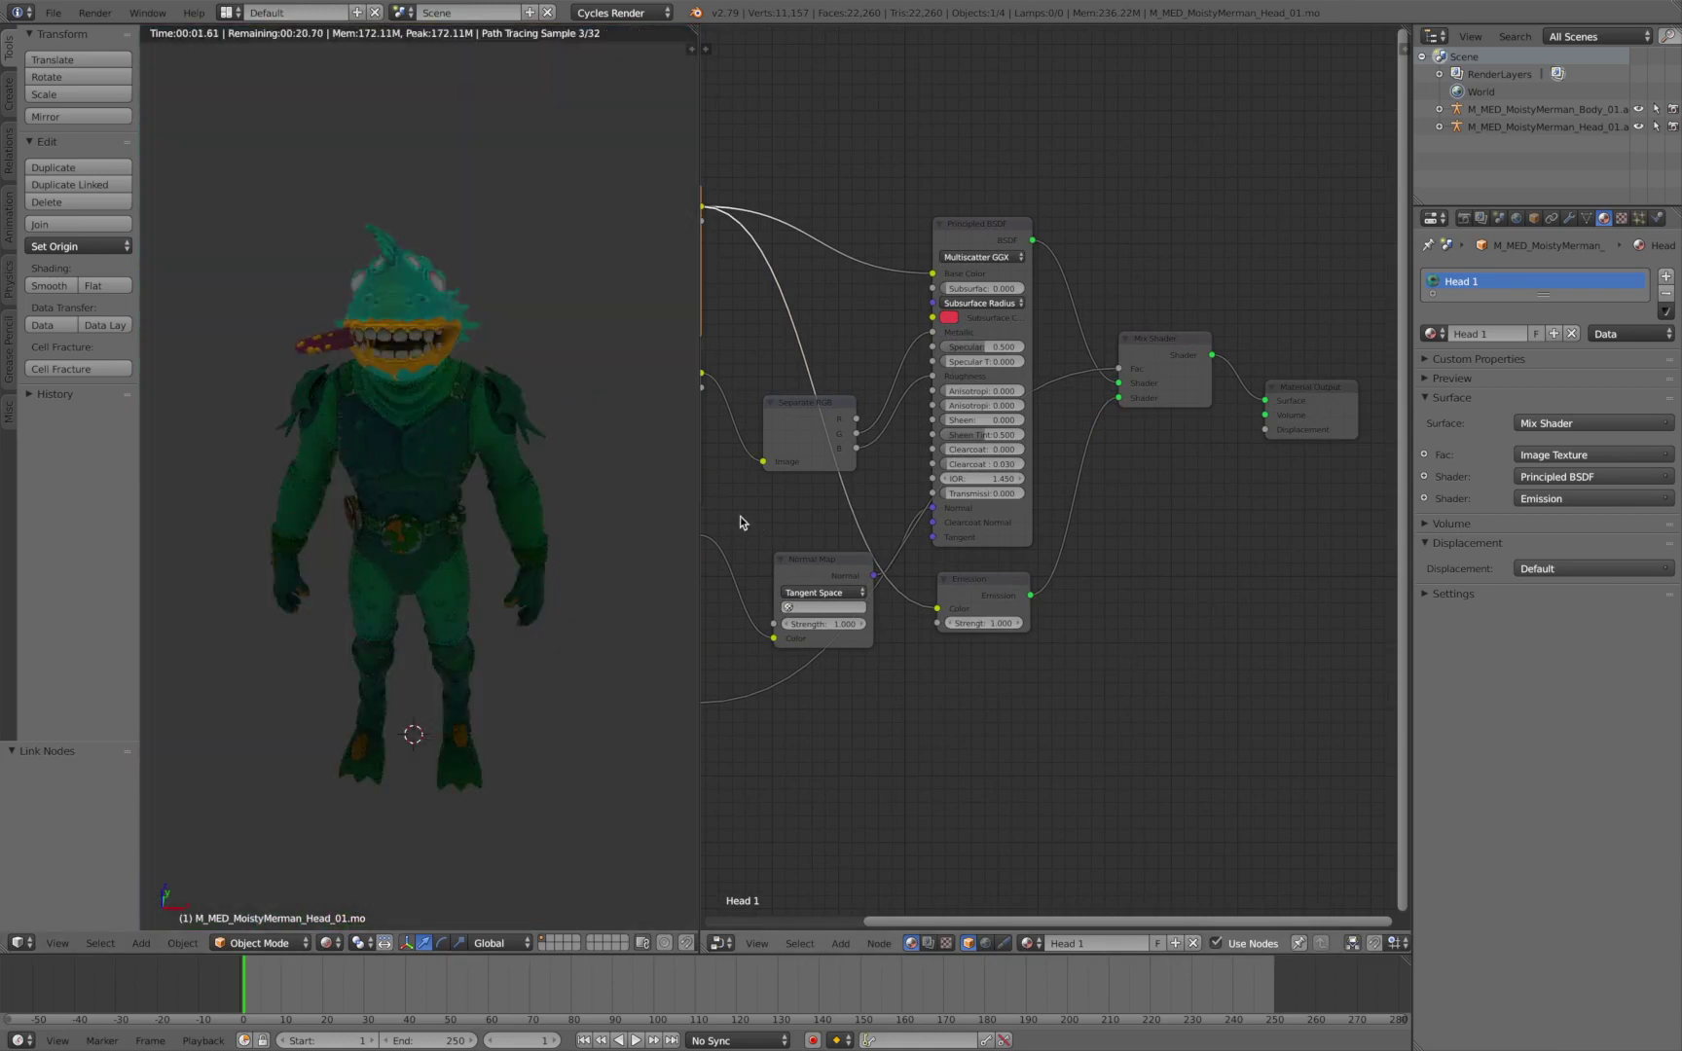
key(shift+z)
Set the fourth image texture's color space to Color and preview the character in rendered shading
scroll(840, 603, down, 2)
key(Home)
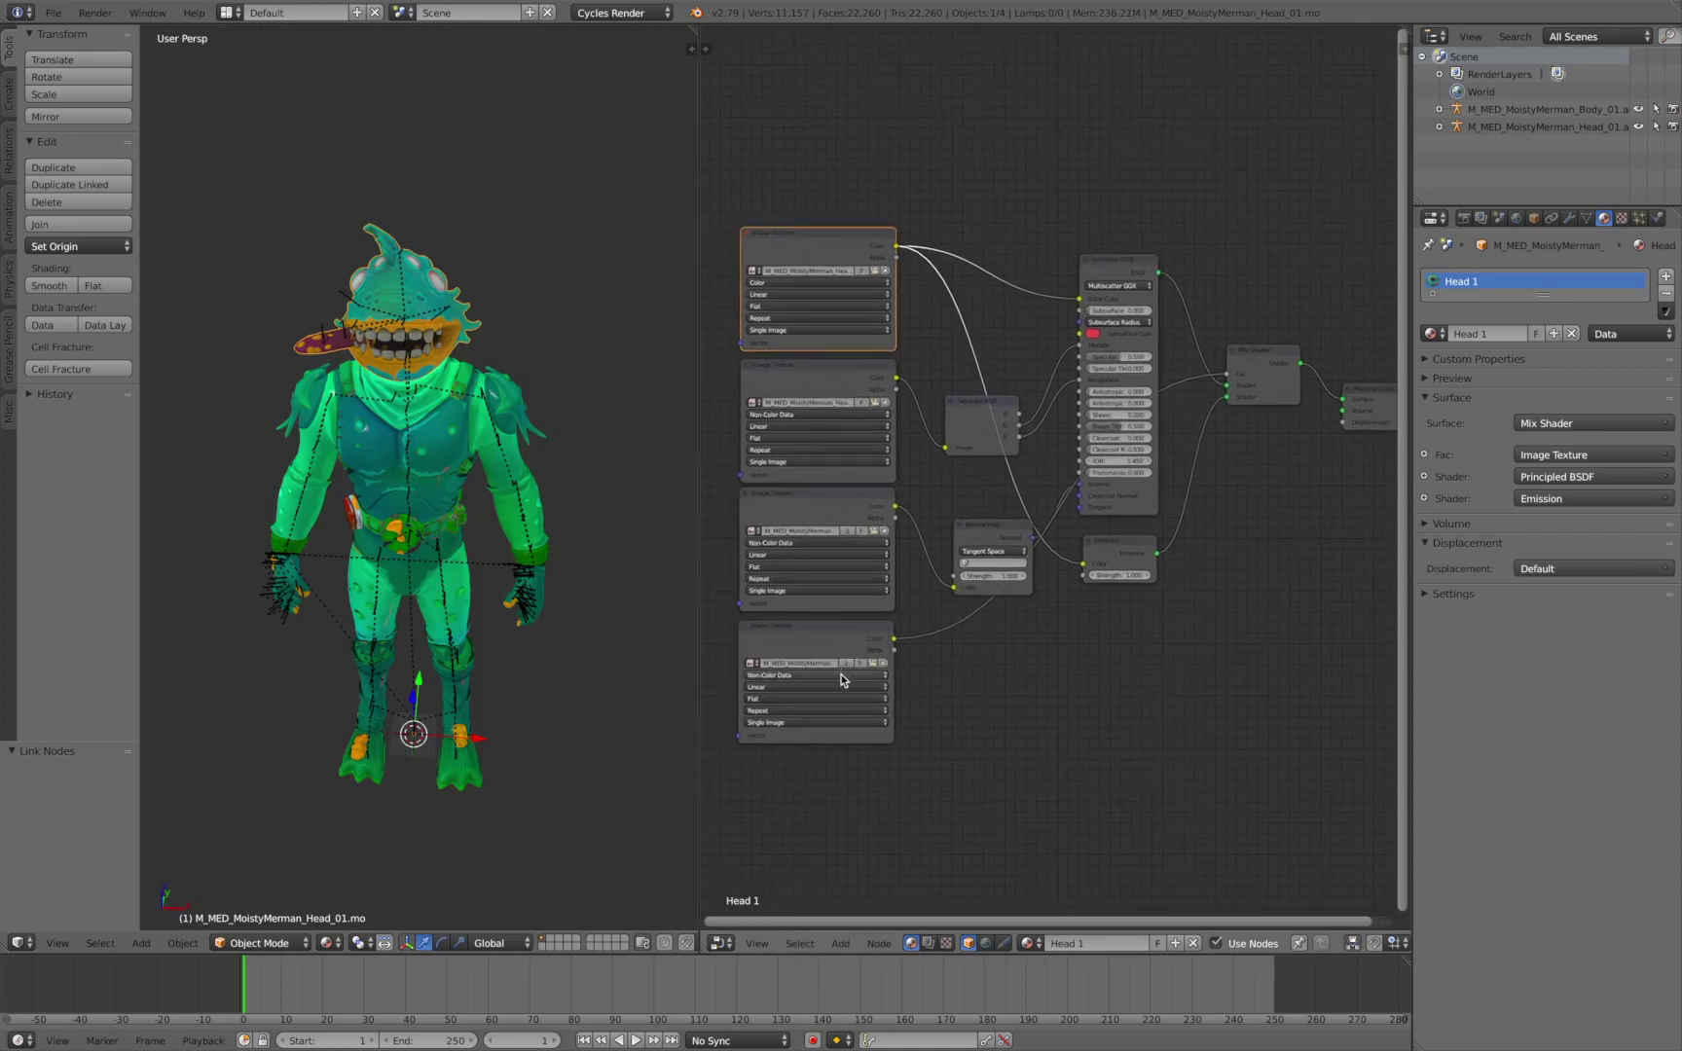
click(844, 673)
click(841, 664)
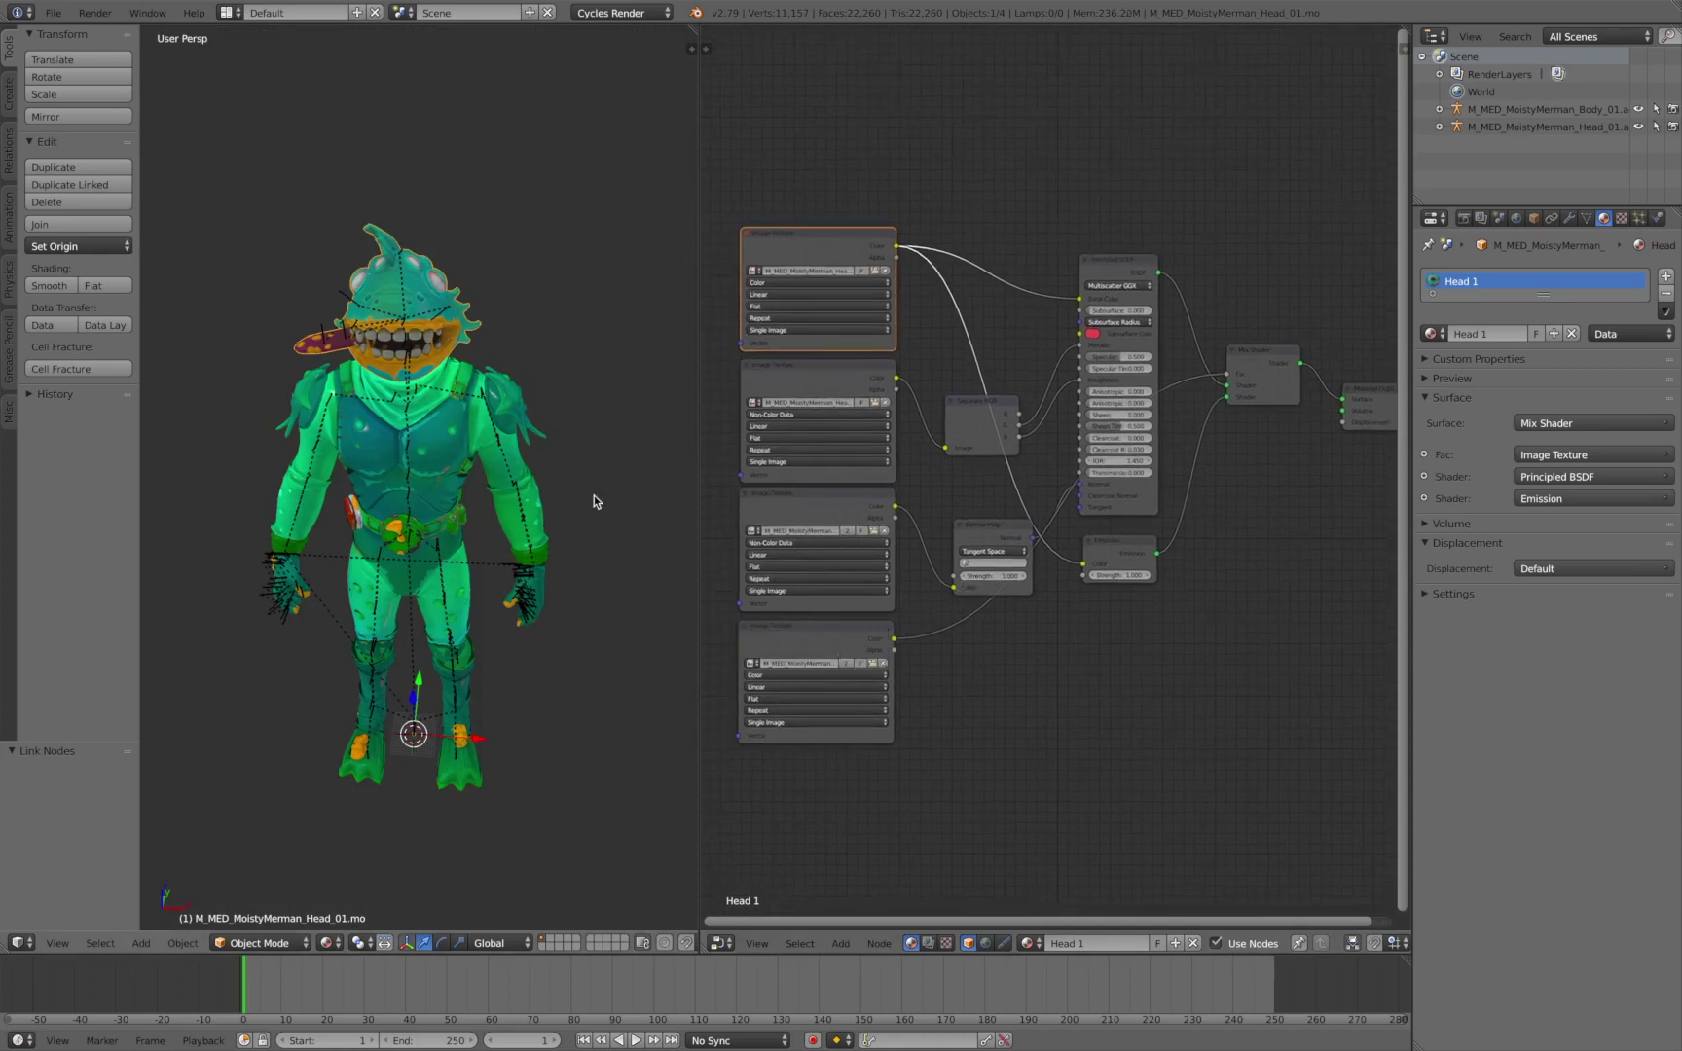
key(shift+z)
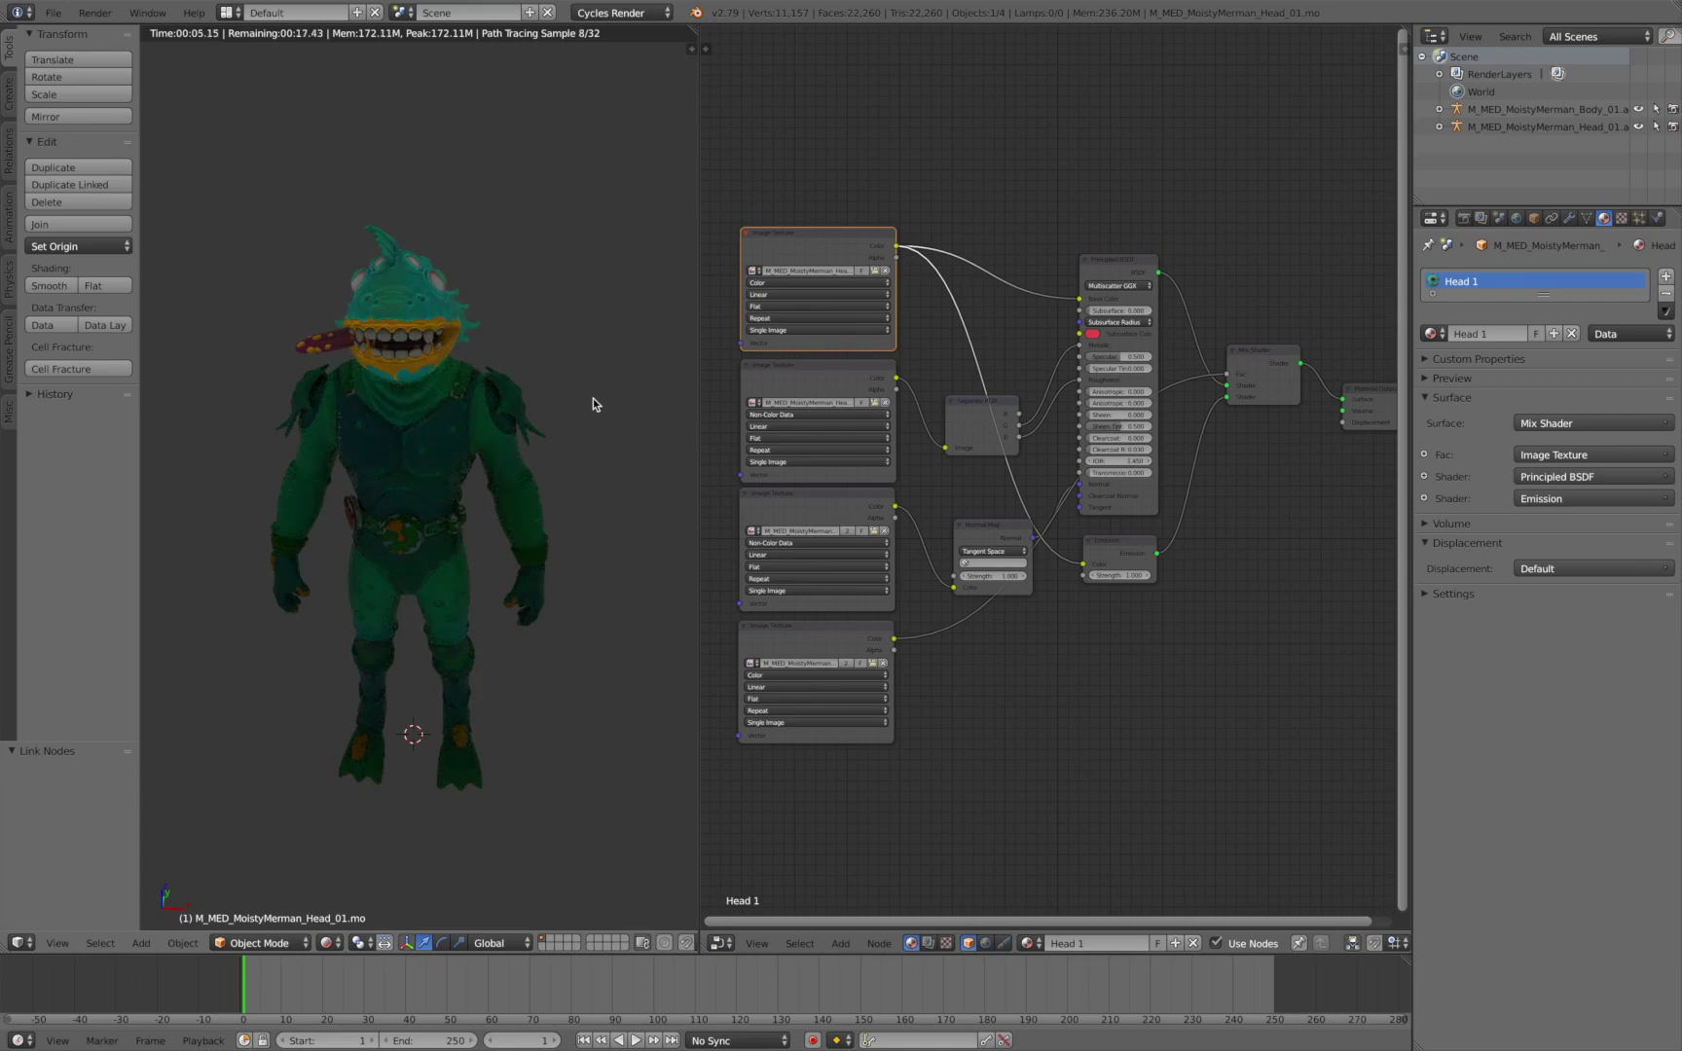
key(shift+z)
Load M_MED_MoistyMerman_Head_E.tga into Head 1's fourth image texture, which drives the Mix Shader's Fac
middle_drag(1175, 522, 1009, 533)
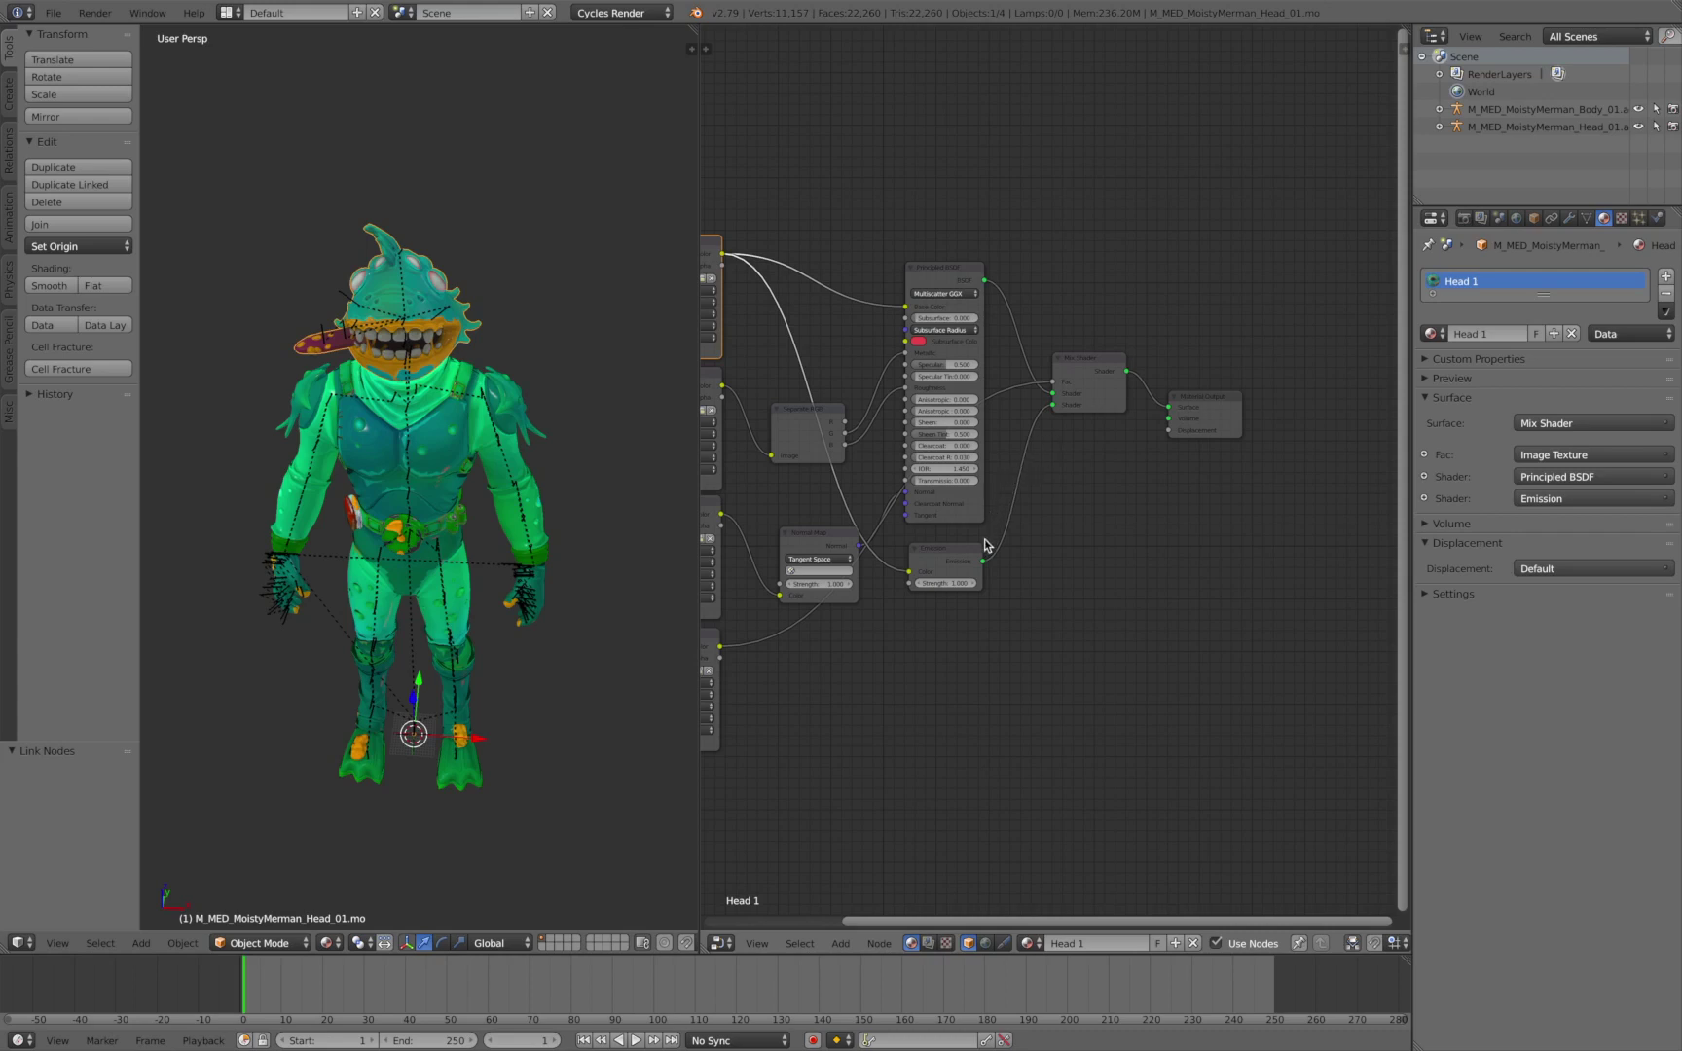
key(Home)
scroll(1251, 484, up, 3)
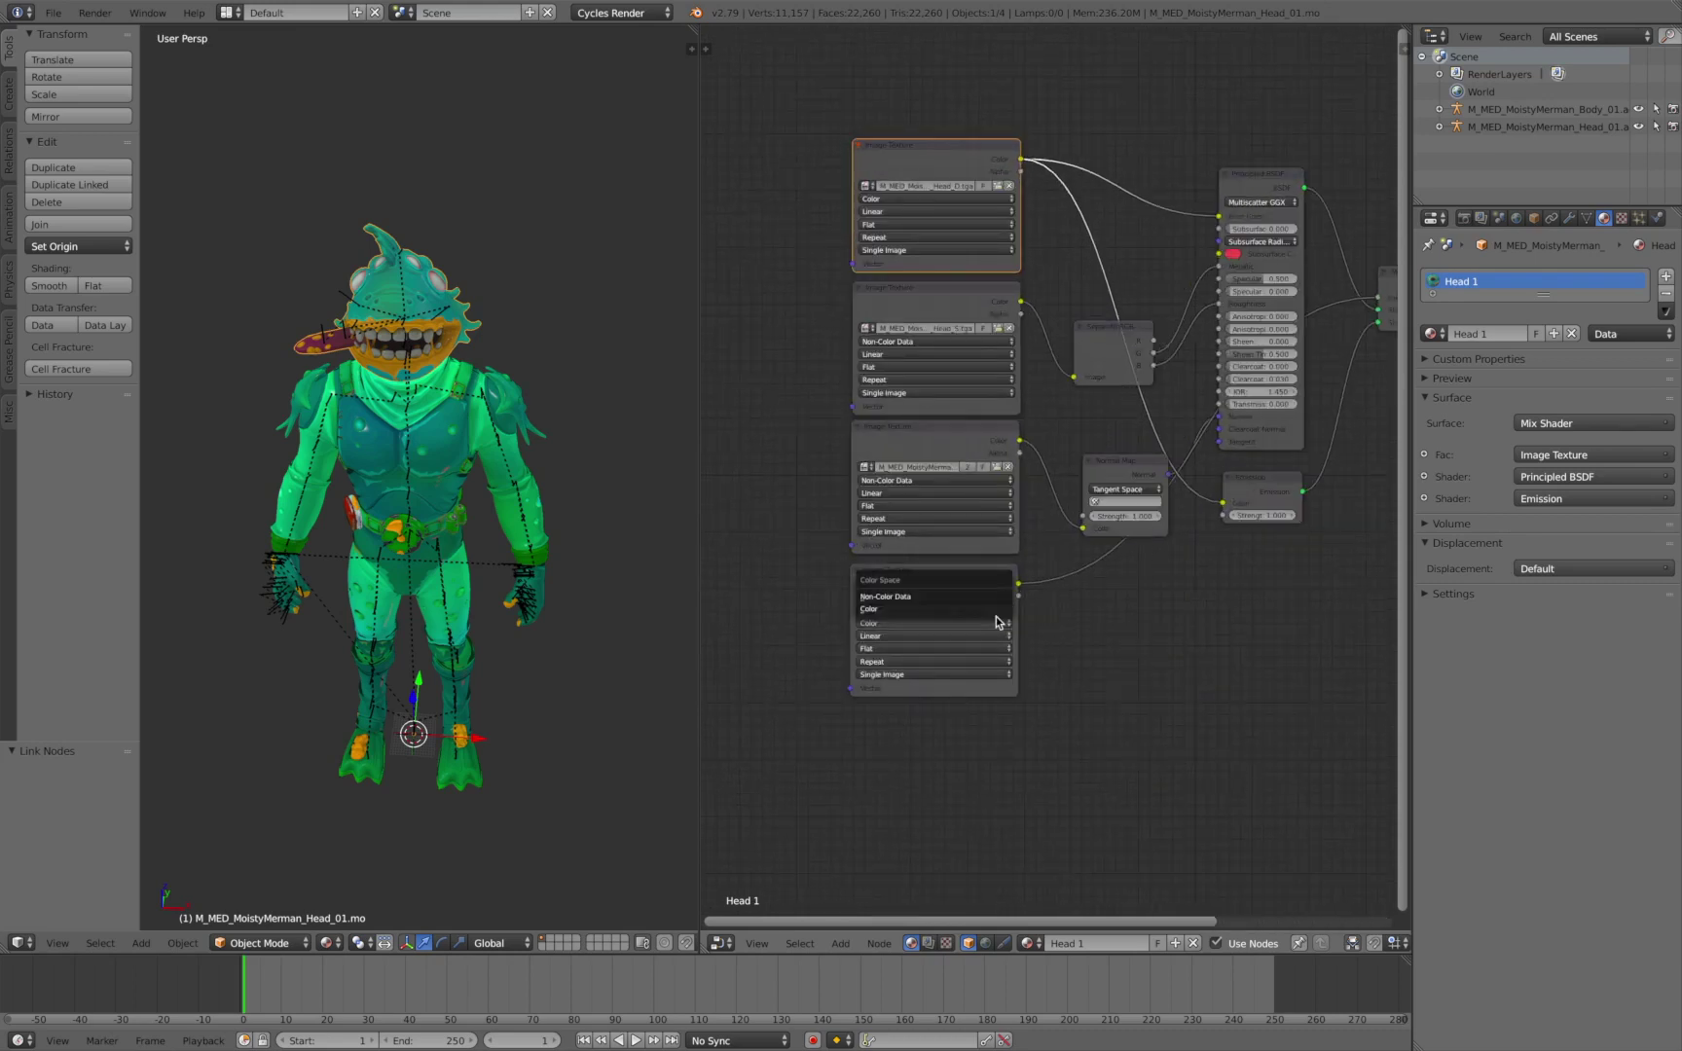
click(938, 611)
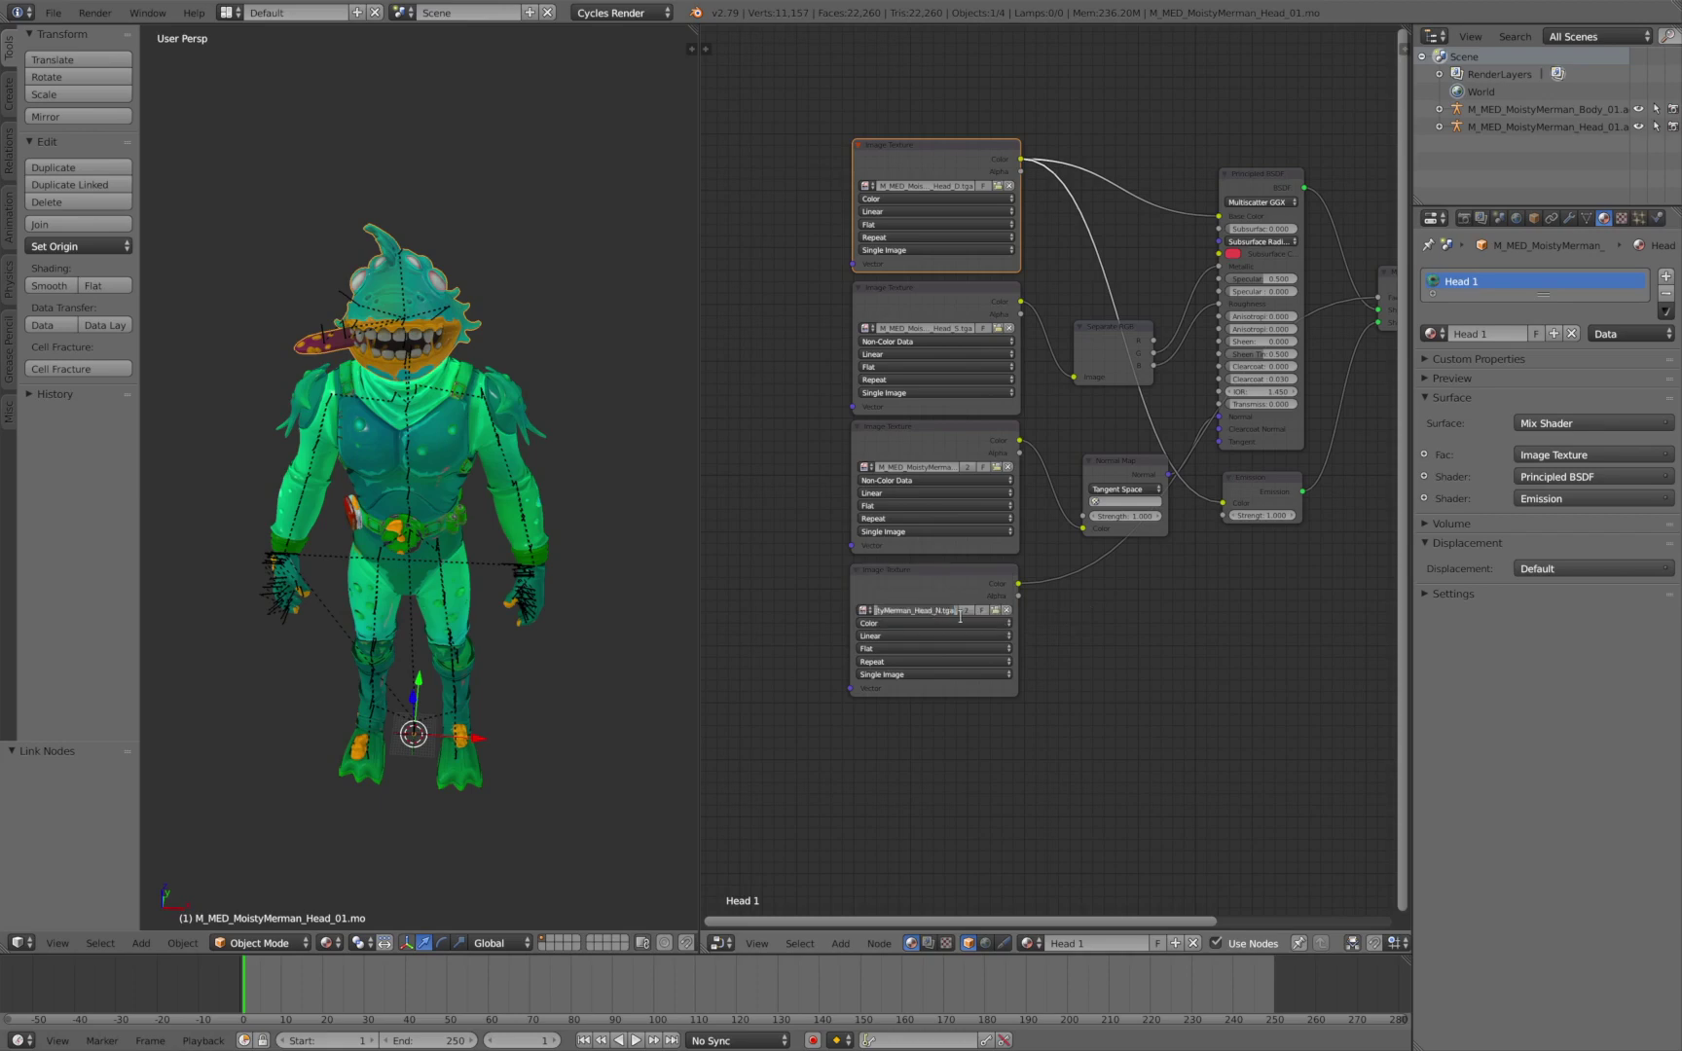
click(996, 612)
click(379, 146)
double_click(380, 146)
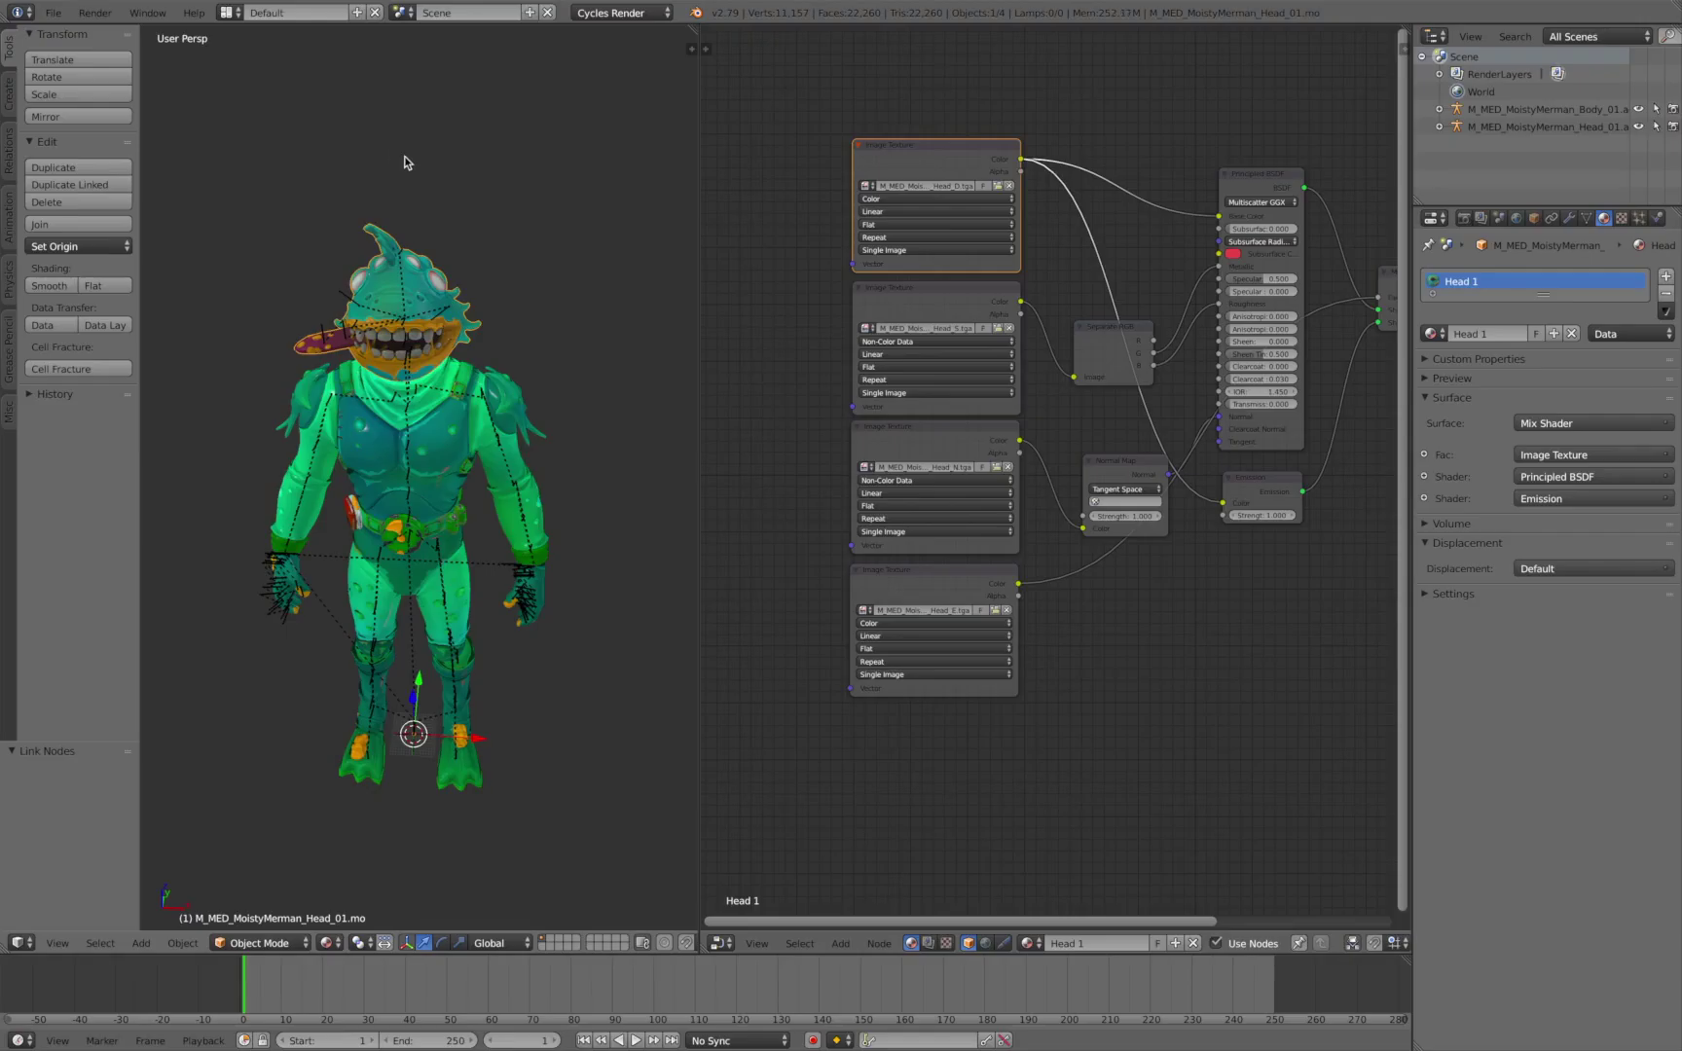
click(997, 612)
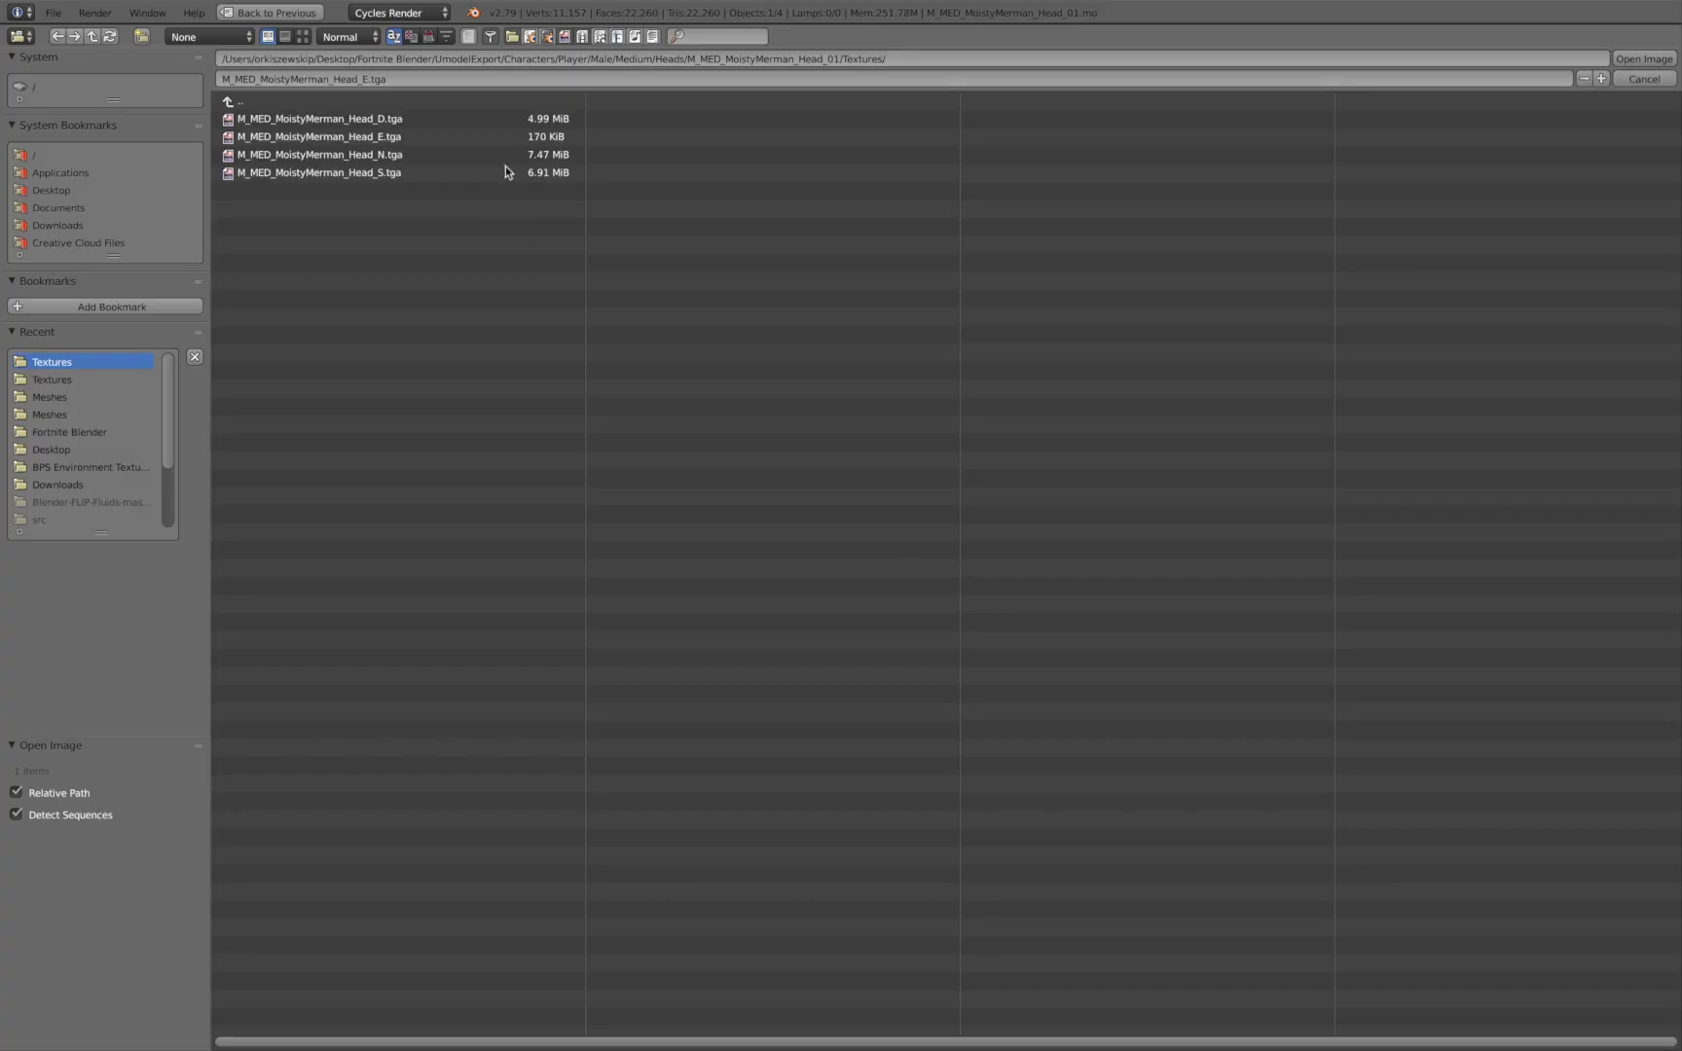
click(1637, 82)
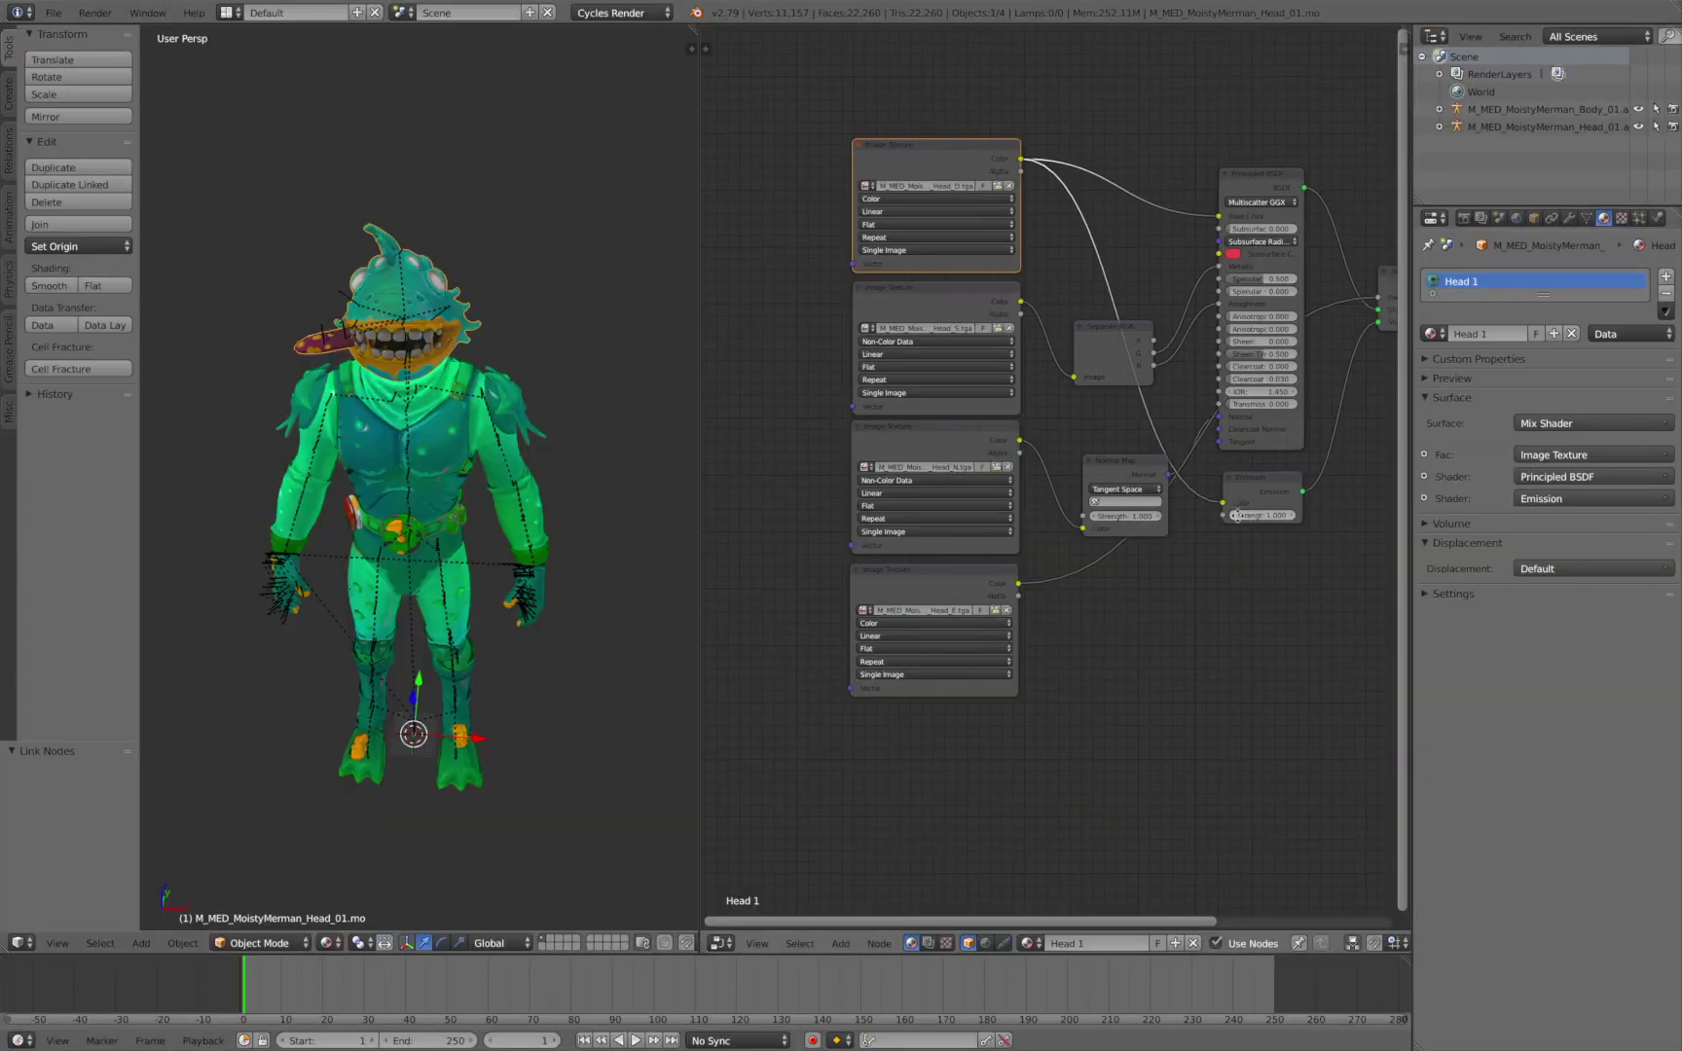
Preview the character in rendered shading from an angled side view to examine the emission on the eyes
middle_drag(1179, 469, 1028, 425)
scroll(1042, 423, down, 1)
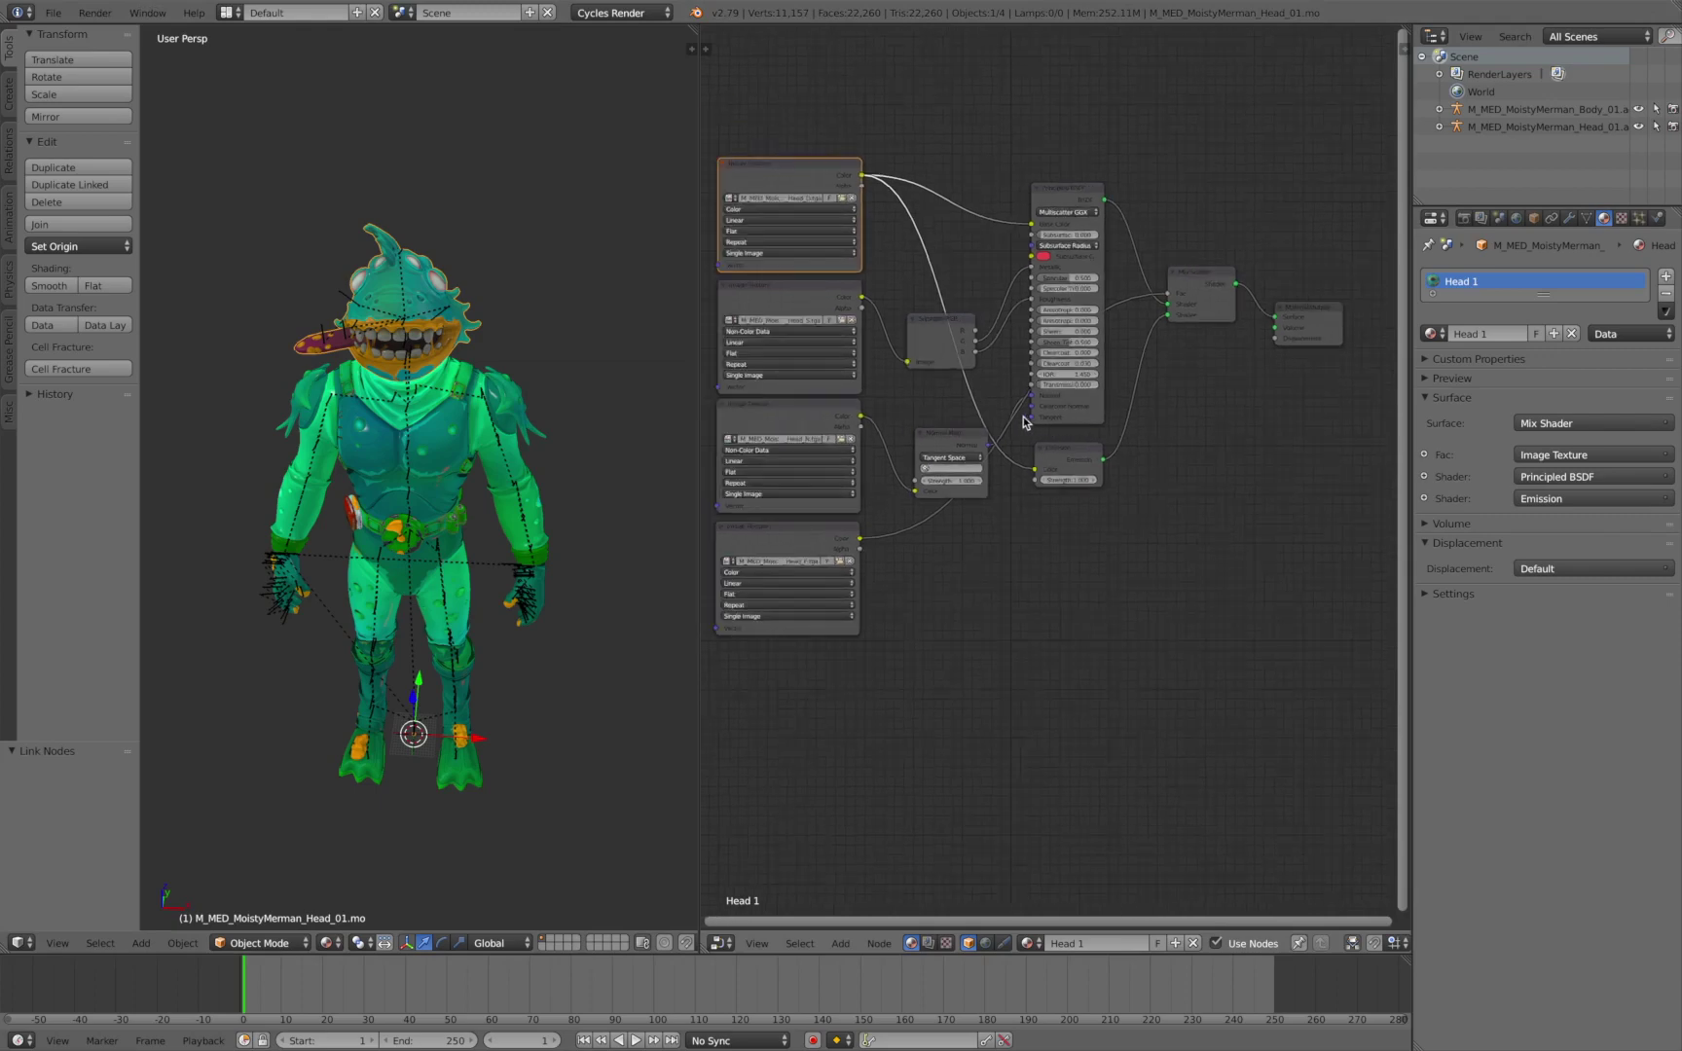
key(shift+z)
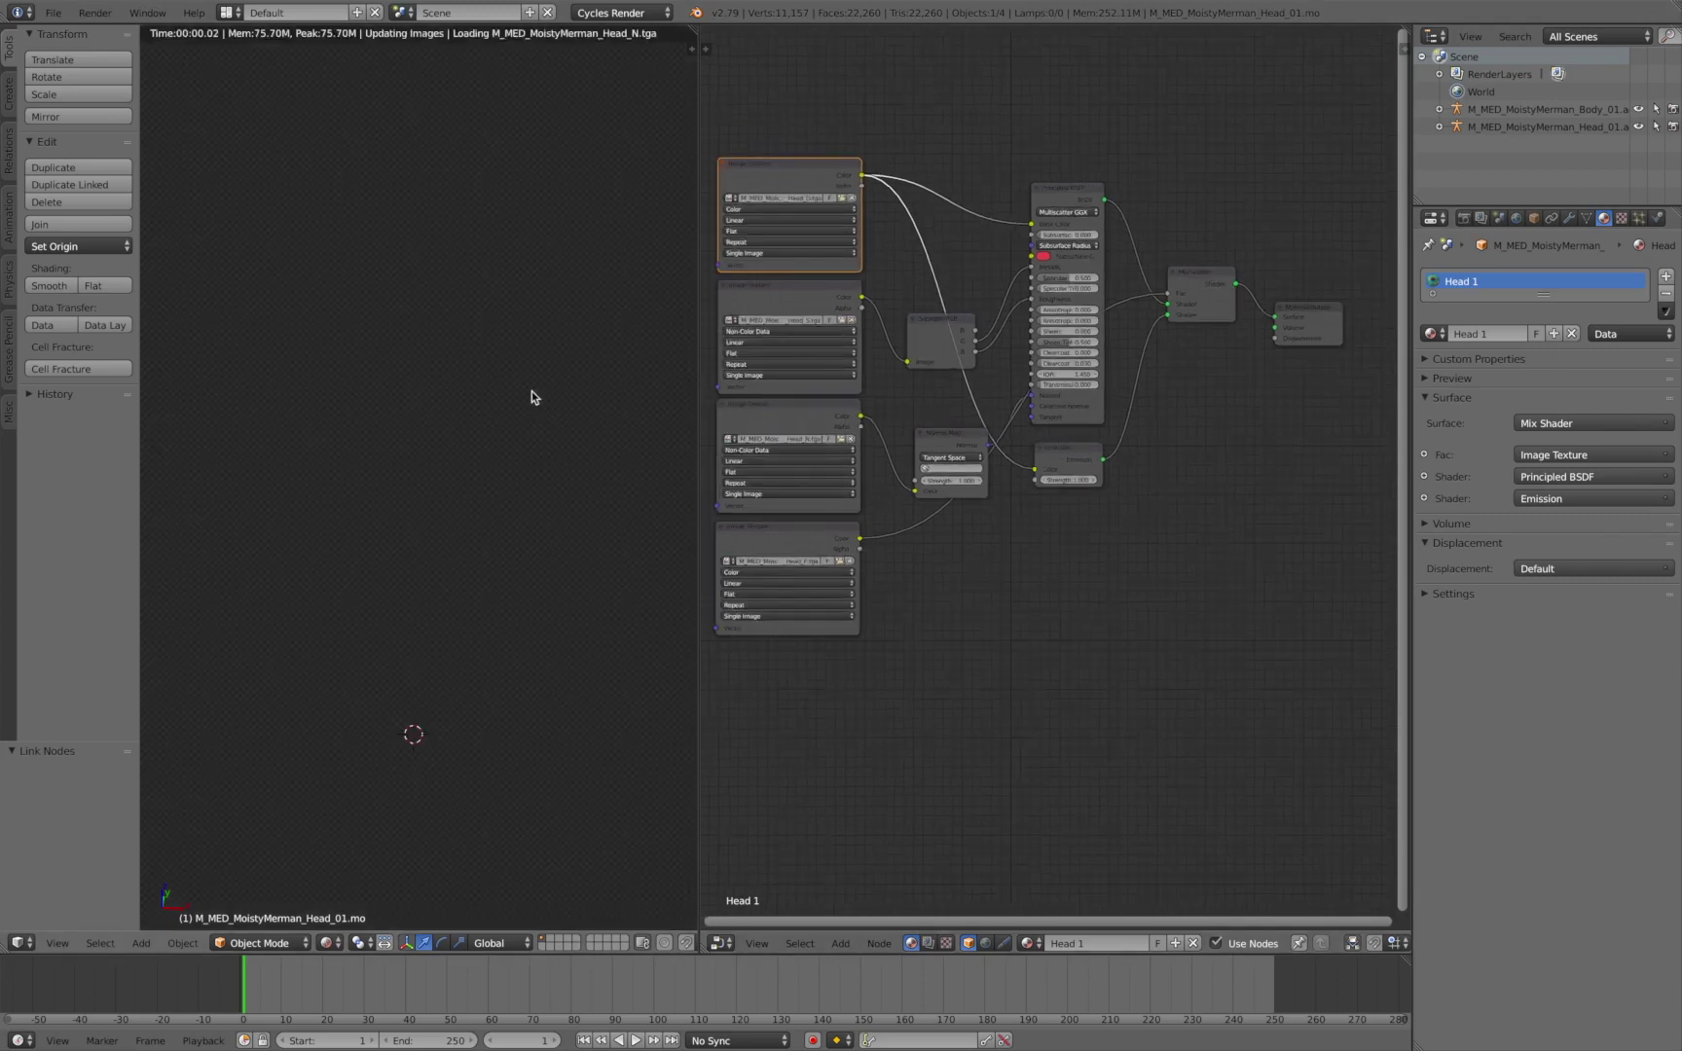
middle_drag(524, 397, 589, 376)
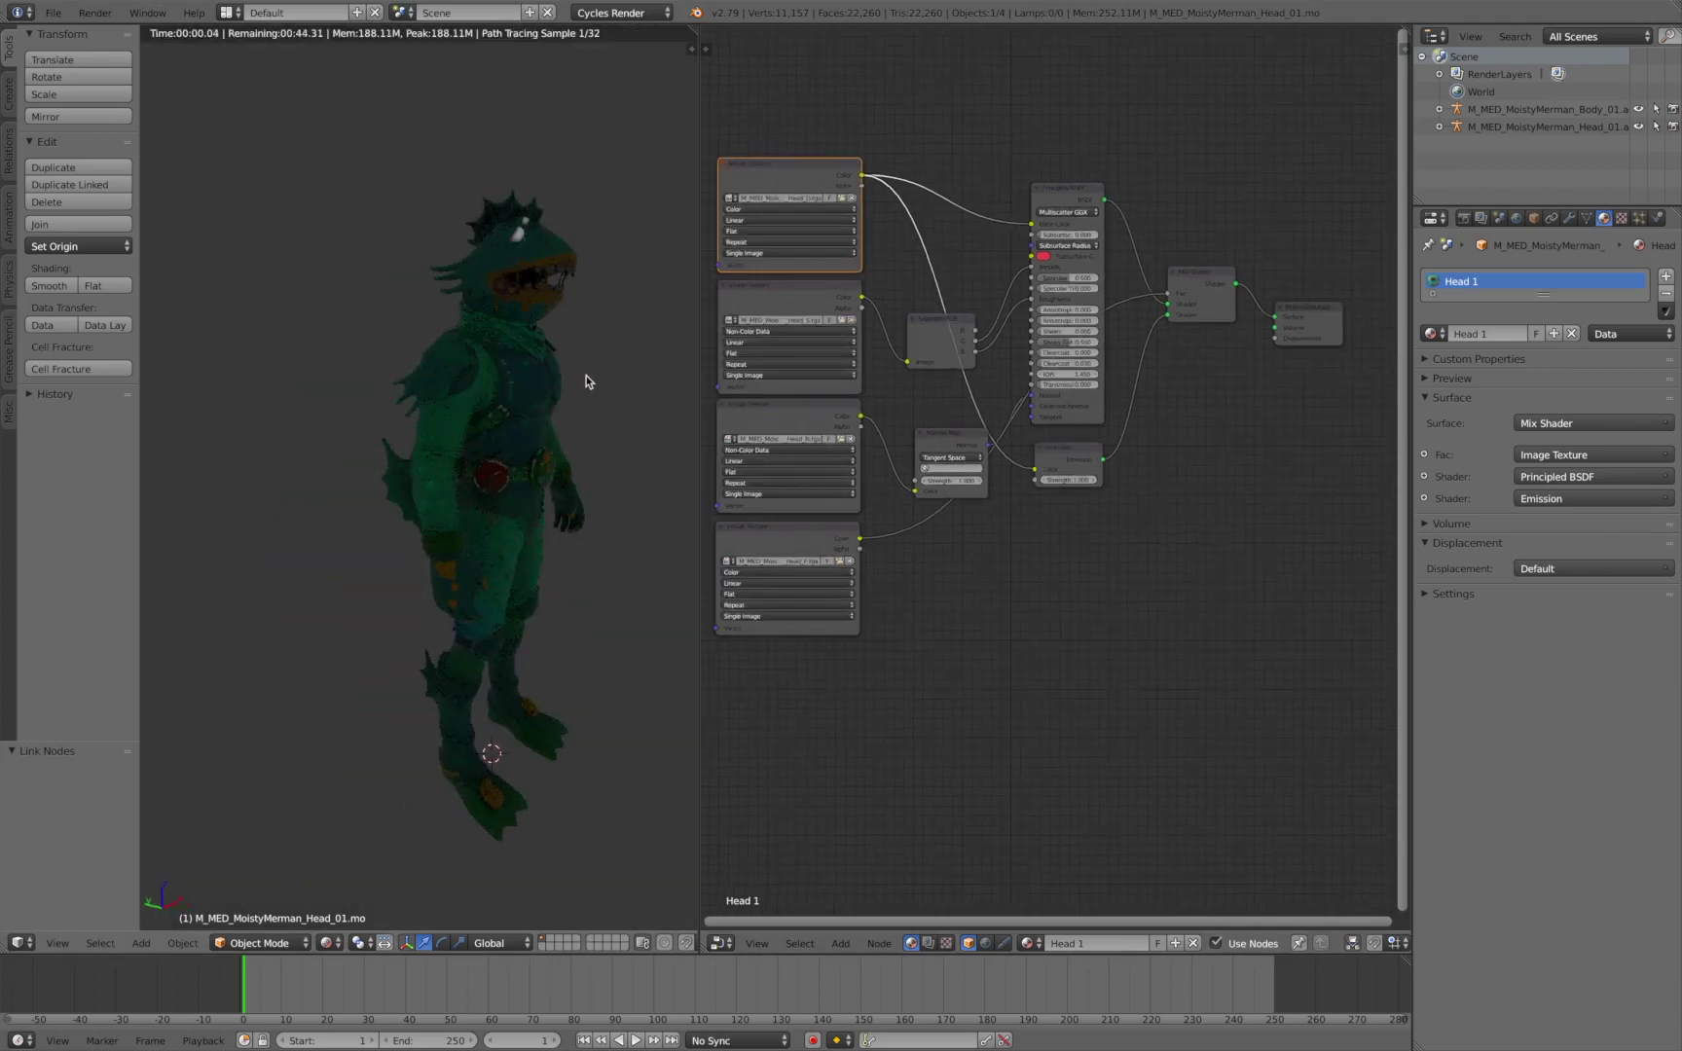
key(shift+z)
Set the Emission shader's strength to 10
scroll(843, 463, up, 2)
key(Home)
click(1059, 480)
text(10)
key(Return)
Examine the head's emission in rendered shading from a front angle, near and far
mouse_move(582, 413)
middle_down()
mouse_move(469, 409)
mouse_move(586, 402)
mouse_move(439, 376)
mouse_move(492, 382)
middle_up()
key(shift+z)
scroll(585, 403, down, 3)
scroll(585, 398, up, 3)
scroll(529, 382, down, 2)
key(shift+z)
scroll(495, 382, down, 2)
scroll(495, 383, up, 5)
scroll(495, 383, down, 2)
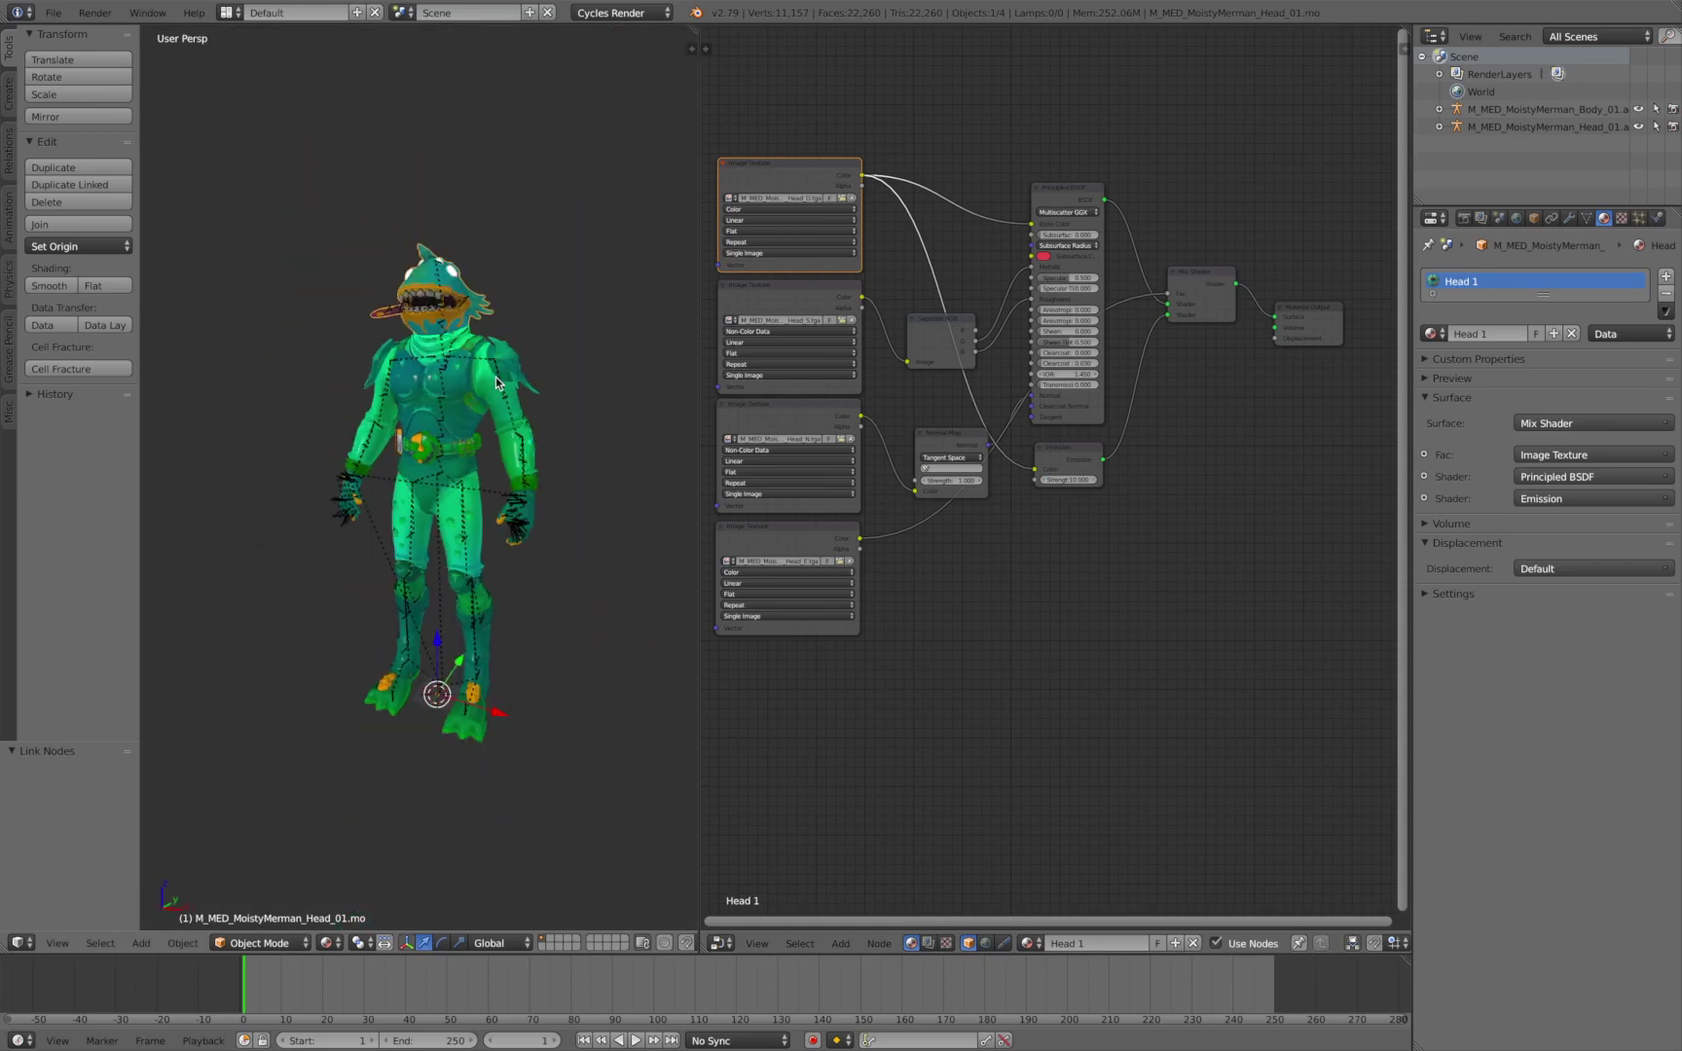
middle_drag(497, 383, 505, 384)
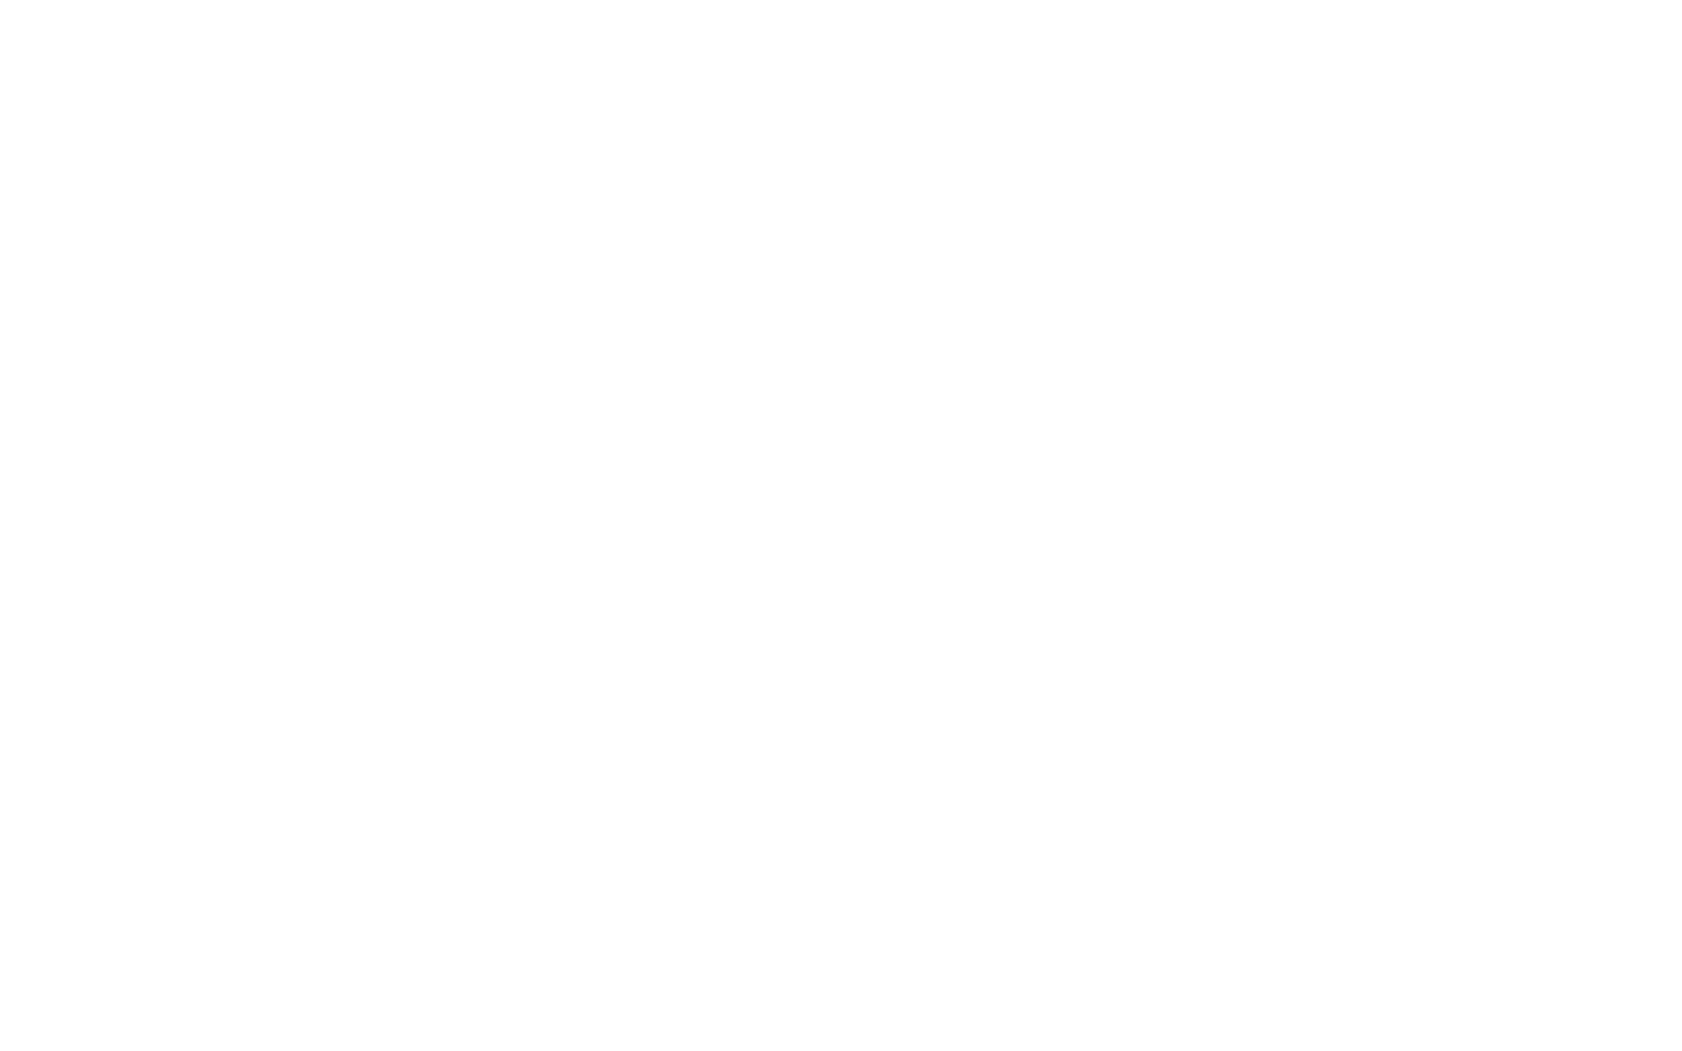